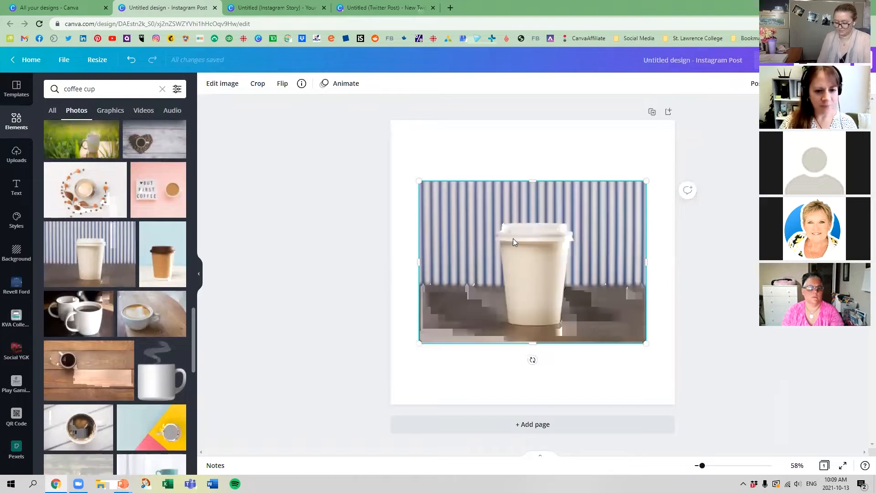
Step: Enlarge the coffee cup photo to about 1,490 × 1,070 and position it so that it covers the page
left_click_drag(615, 283, 708, 411)
left_click_drag(567, 274, 552, 252)
left_click_drag(703, 372, 739, 407)
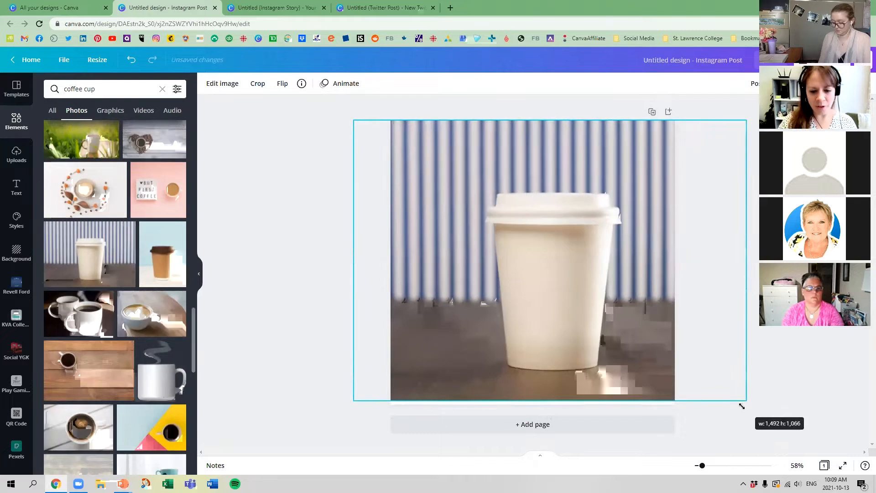
left_click_drag(538, 224, 525, 221)
Step: Duplicate the page and enlarge the photo on the copy slightly so it reaches the page's lower edge
left_click(651, 111)
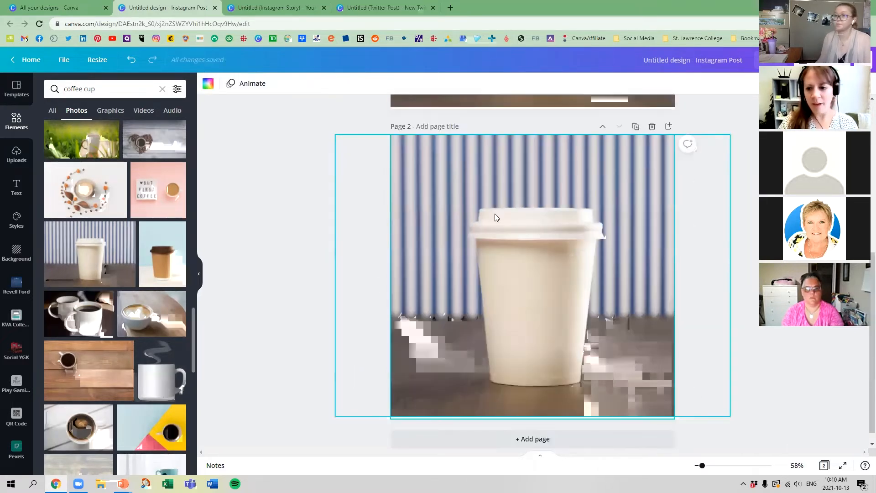
left_click(280, 161)
left_click(412, 180)
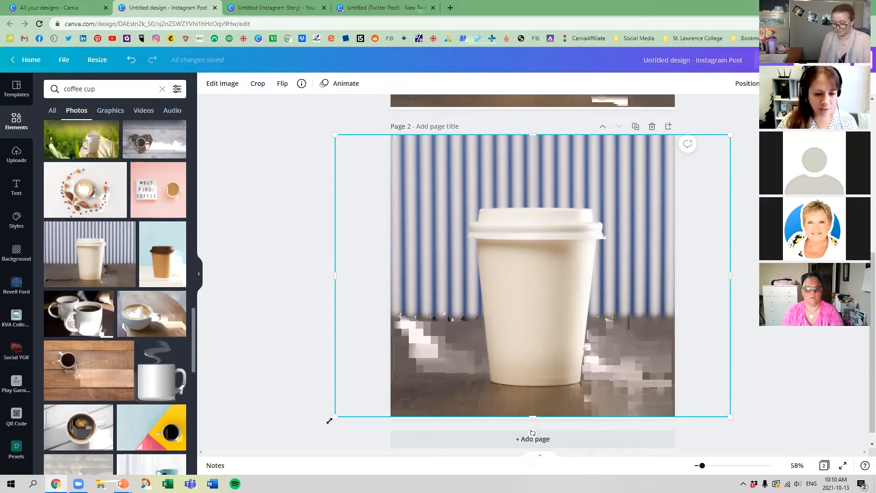
left_click_drag(329, 420, 327, 421)
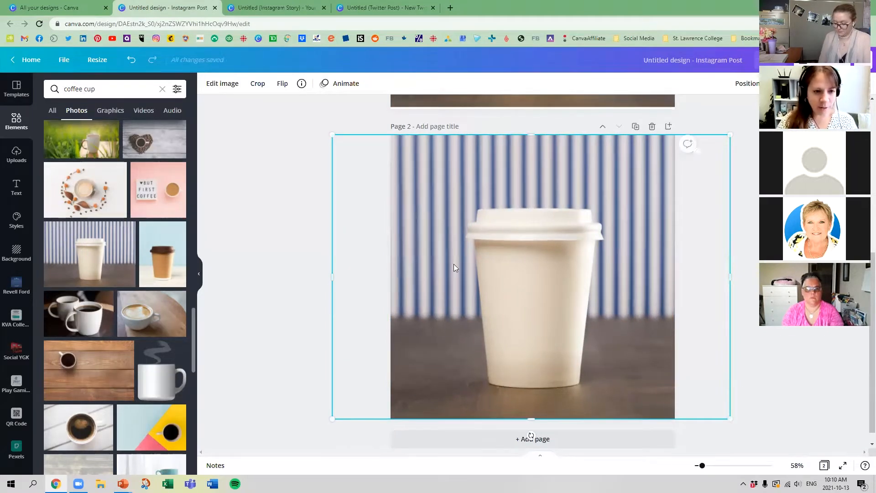
Step: Set the saturation of the photo on page 2 to 100 and open the full list of image adjustments
left_click(224, 84)
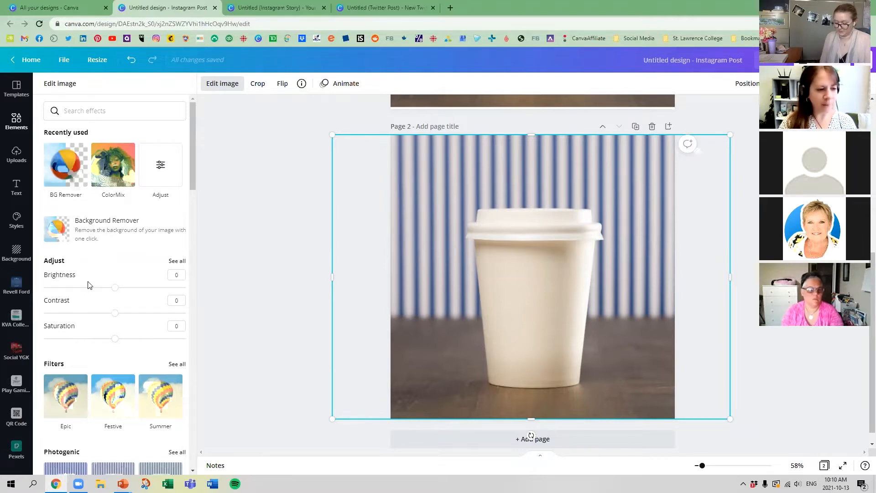
left_click_drag(115, 291, 186, 337)
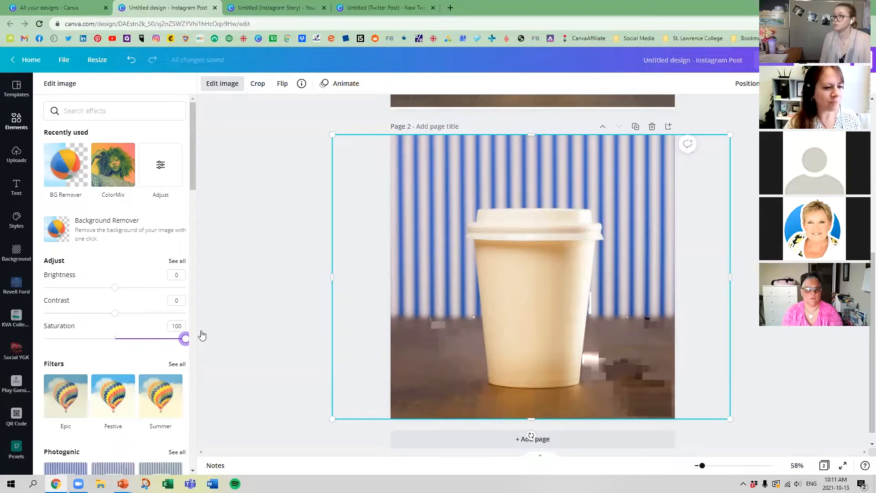
left_click(177, 261)
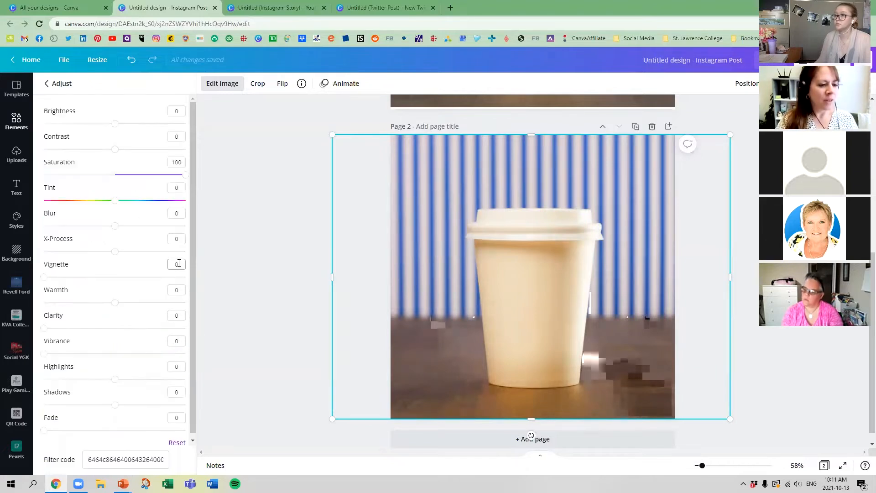
left_click(64, 85)
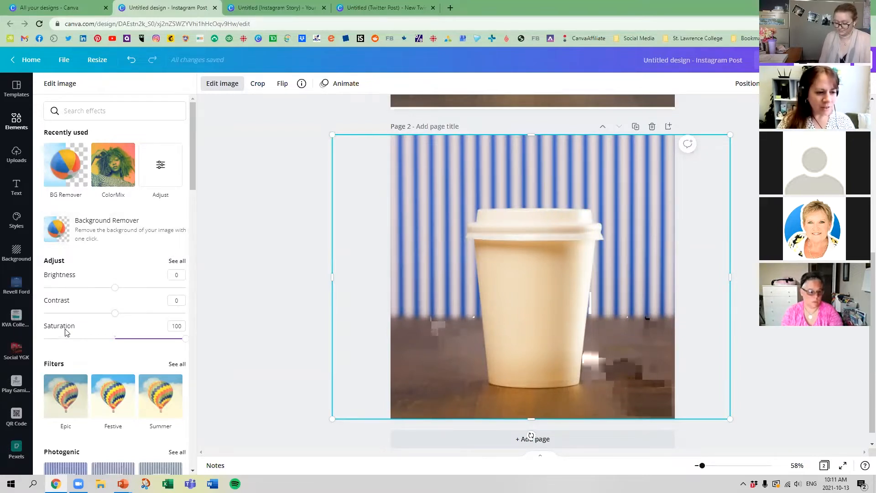
left_click(182, 261)
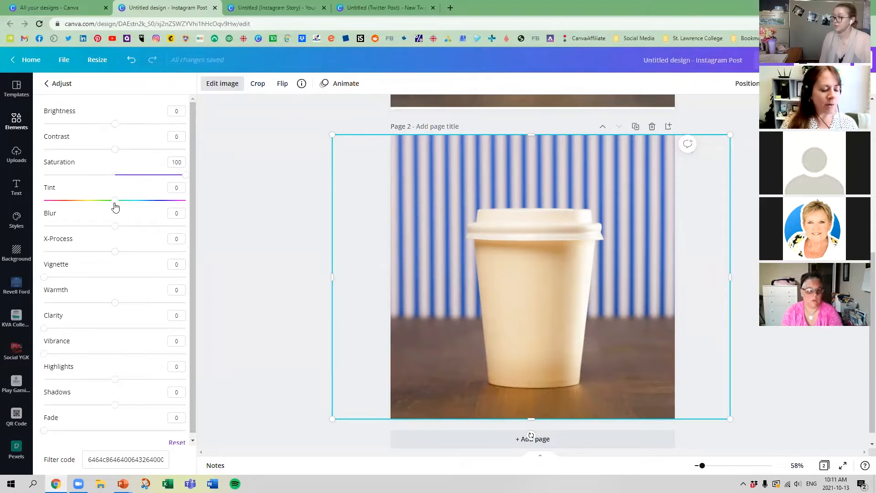
Step: Close the image adjustments and title page 2 "High Contrast"
left_click(694, 122)
scroll(695, 121, "up", 7)
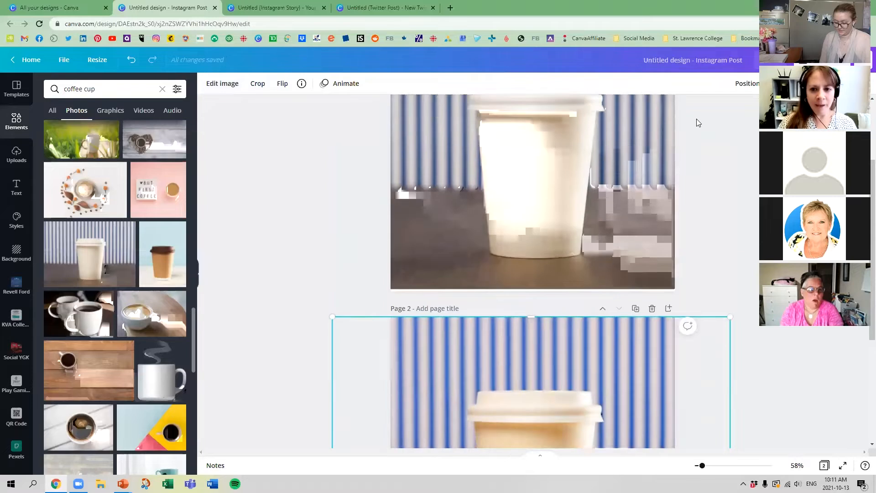
scroll(484, 315, "down", 3)
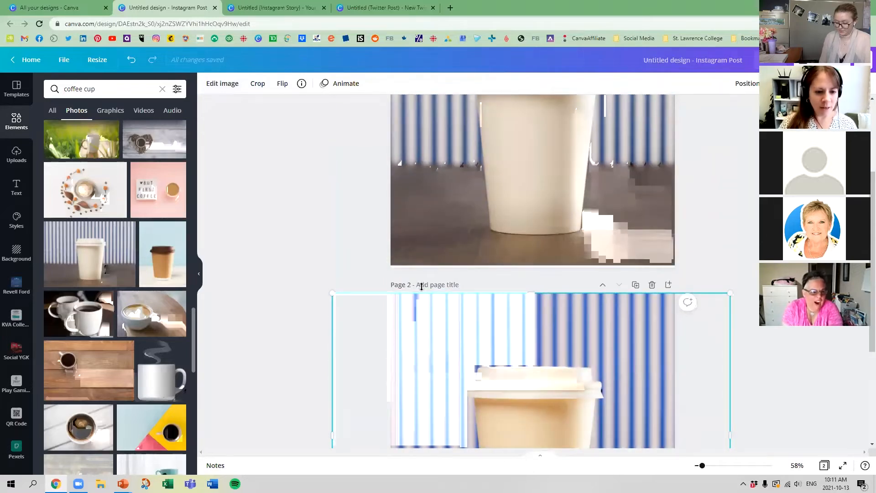
left_click(419, 285)
type("H")
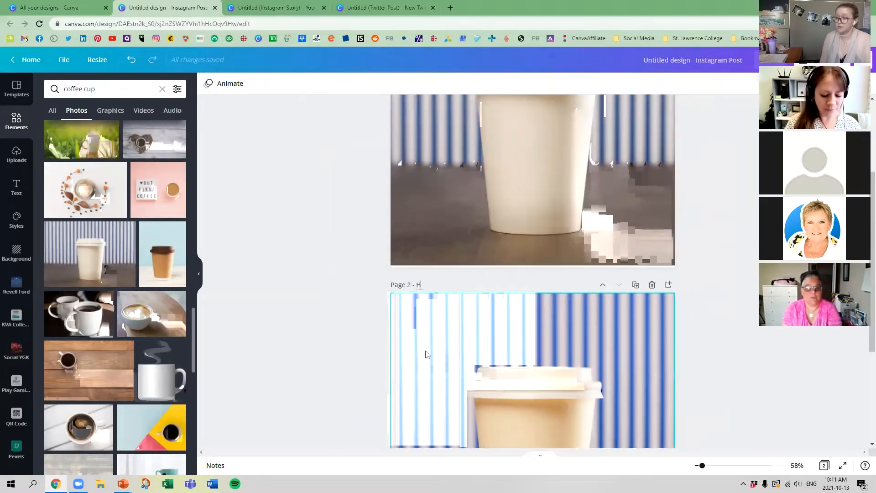
type("igh Contract")
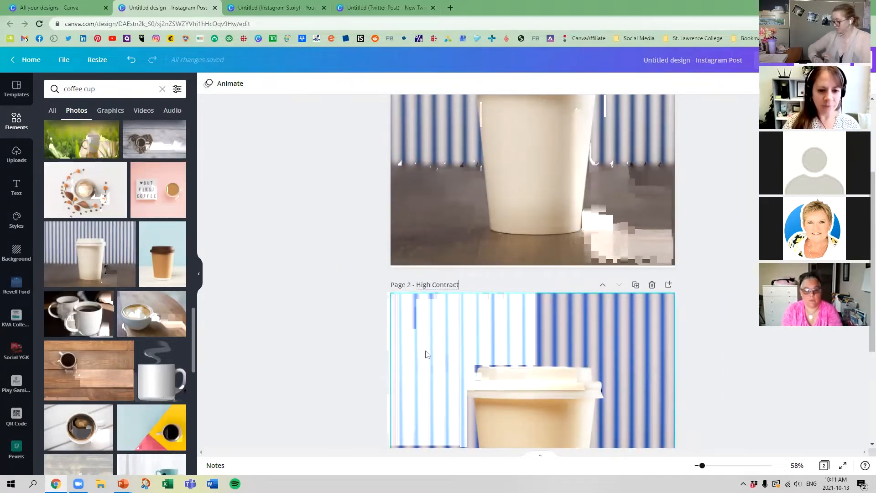
key("BackSpace")
key("BackSpace")
type("st")
Step: Duplicate the untitled page 1 and open all image adjustments for the photo on the new page 2
scroll(628, 150, "up", 3)
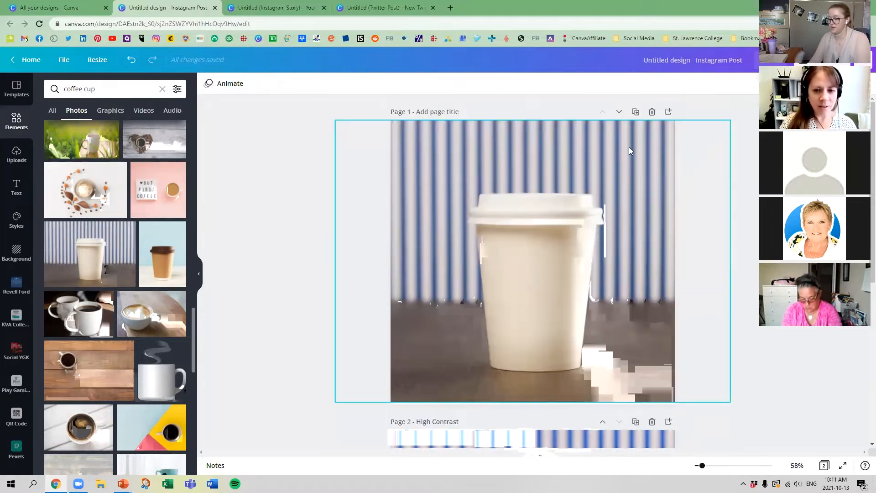
left_click(635, 112)
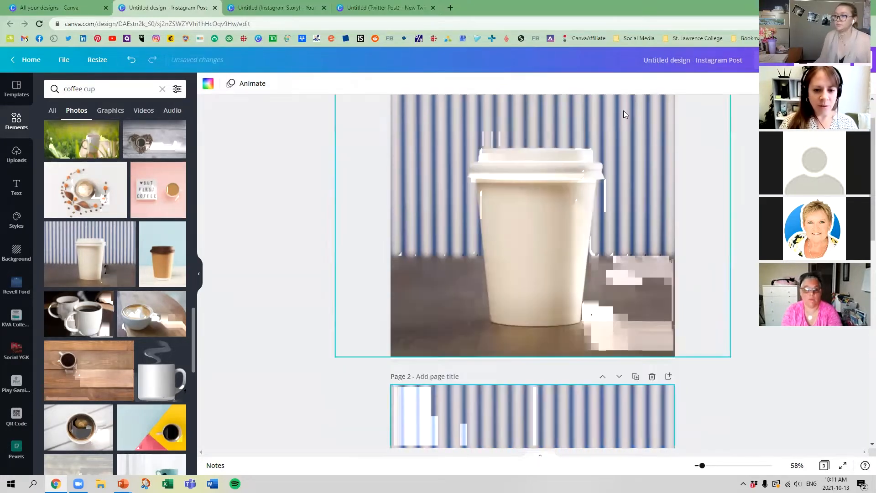
left_click(413, 235)
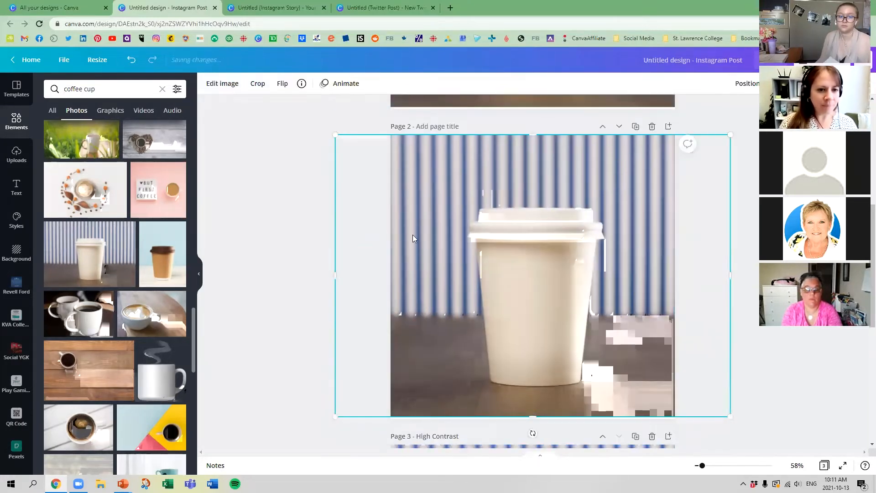
left_click(224, 86)
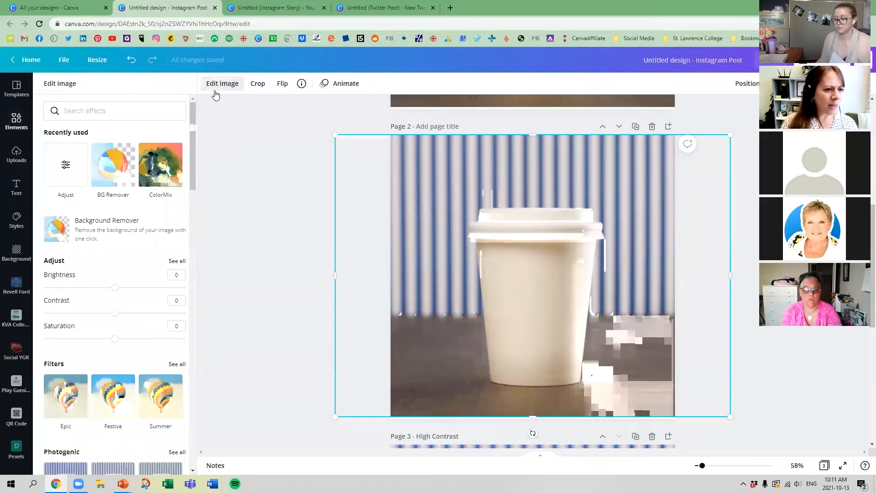
left_click(178, 261)
Step: Try the Blur adjustment on page 2's photo at -100 and at 18
mouse_move(116, 201)
left_mouse_down()
mouse_move(43, 202)
mouse_move(163, 205)
mouse_move(112, 205)
left_mouse_up()
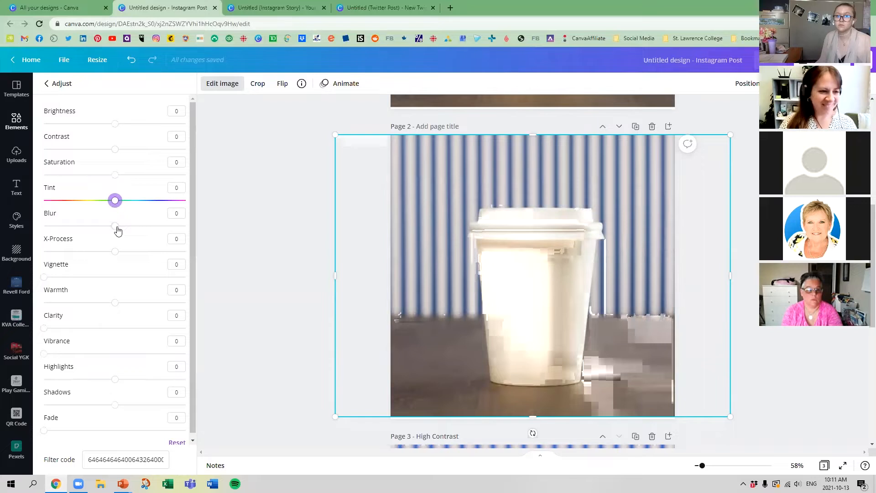
left_click_drag(116, 230, 36, 229)
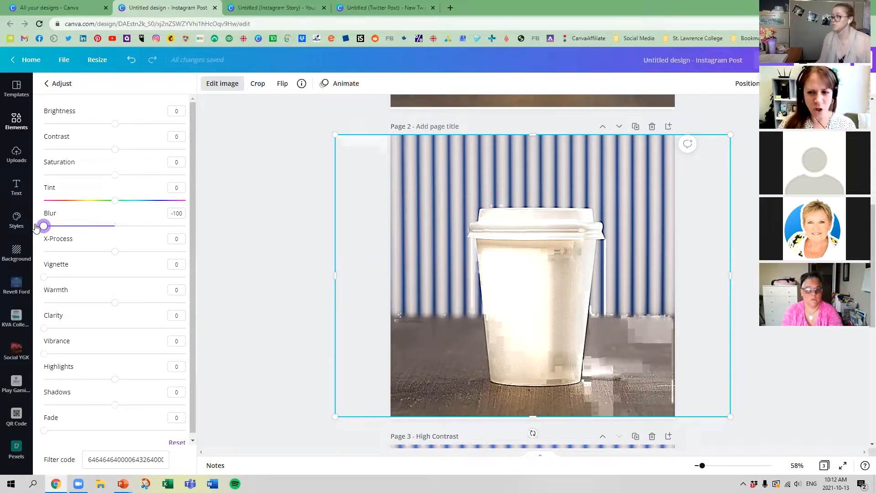
left_click_drag(35, 227, 128, 229)
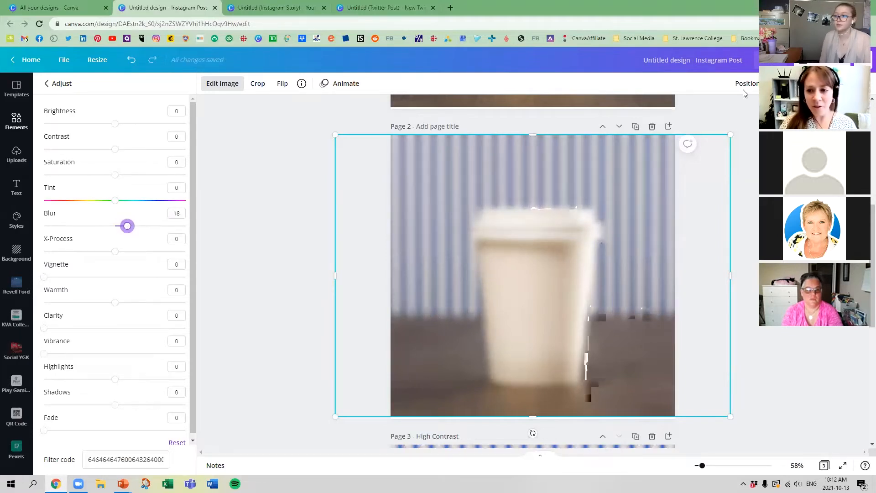
Step: Try making the blurred photo on page 2 partly transparent, and restore its full opacity
left_click(781, 84)
left_click(733, 112)
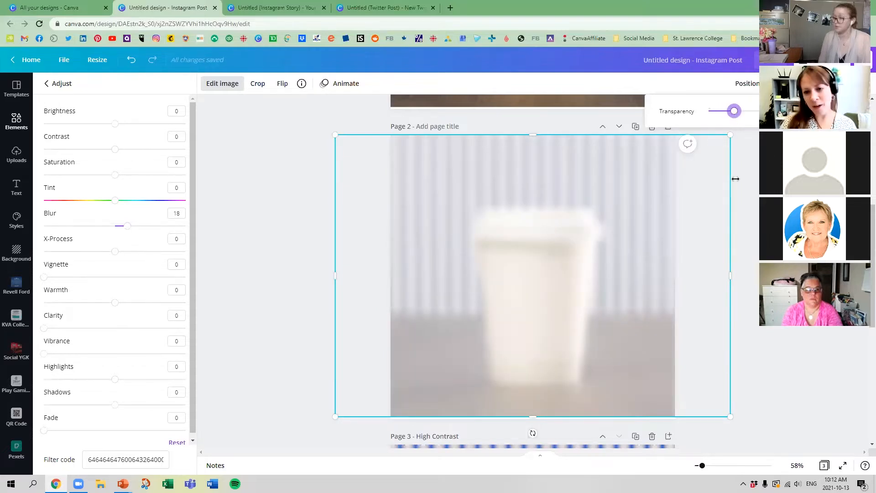
left_click_drag(734, 112, 748, 115)
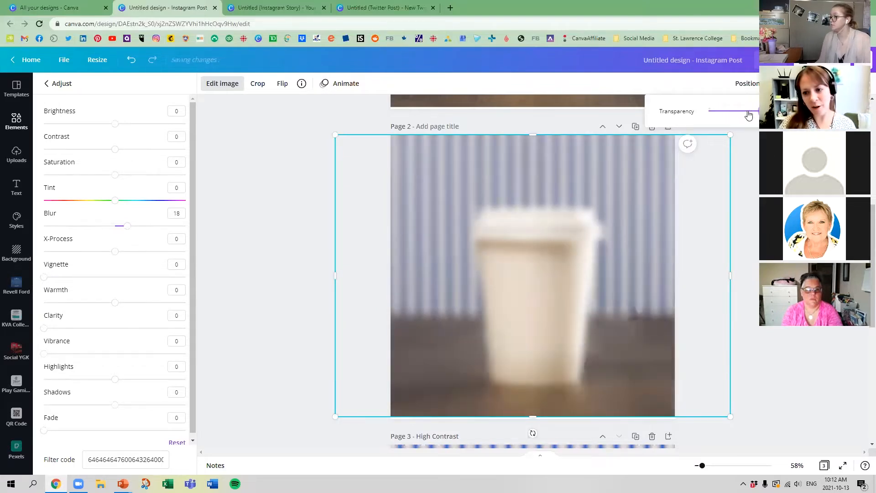
Step: Reset the photo's Blur to 0, set X-Process to -100, and title page 2 "X Process"
left_click_drag(127, 226, 29, 259)
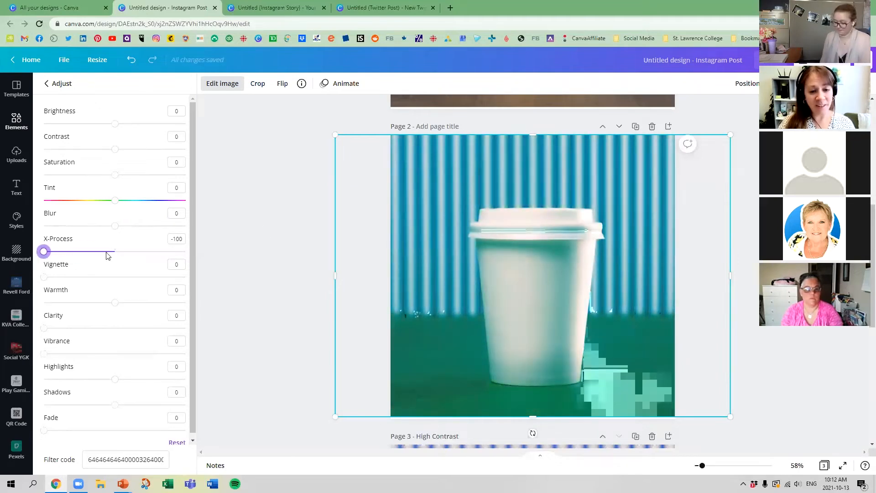
left_click(445, 128)
type("X Process")
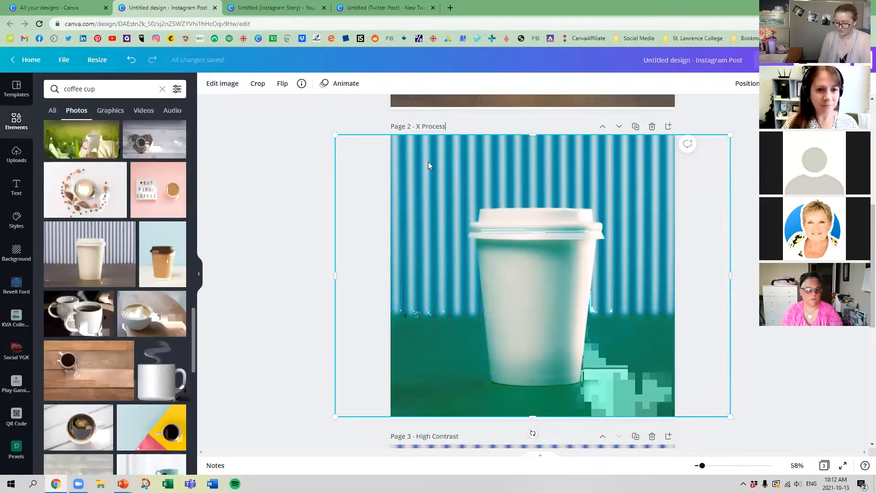
left_click(327, 198)
Step: Make another copy of page 1 and open the full list of adjustments for the copied coffee cup photo
scroll(502, 251, "up", 7)
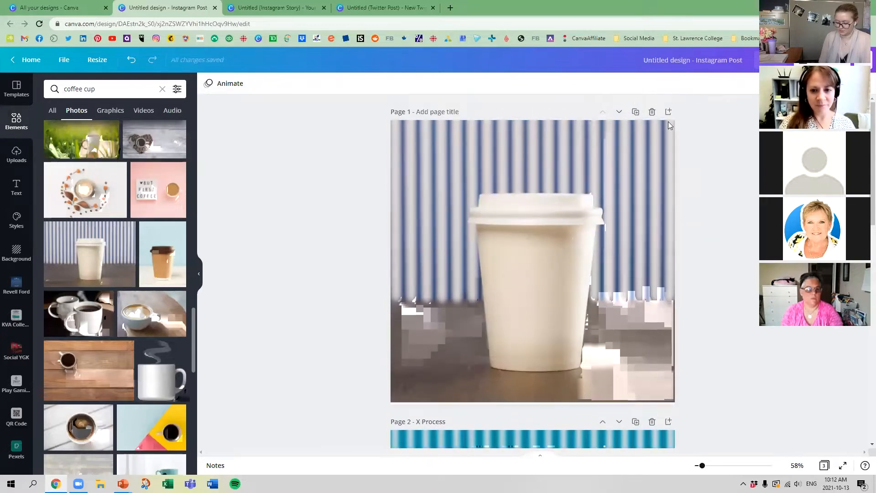
left_click(635, 112)
left_click(479, 177)
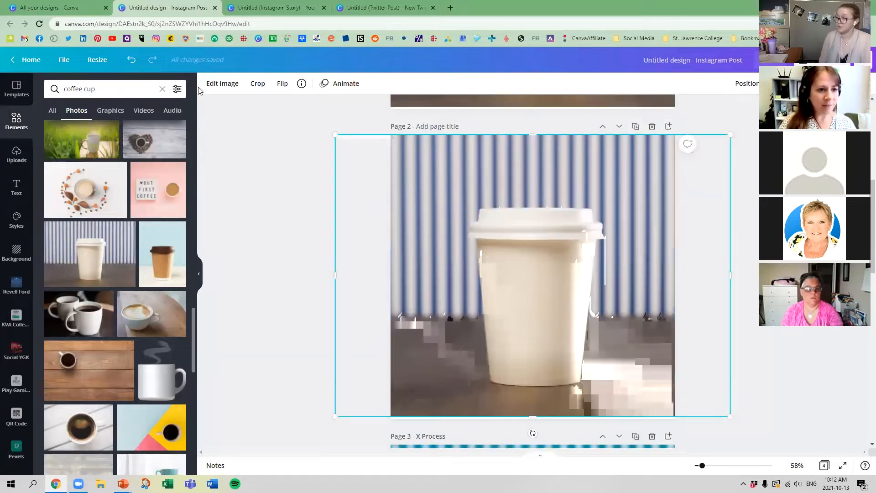
left_click(219, 85)
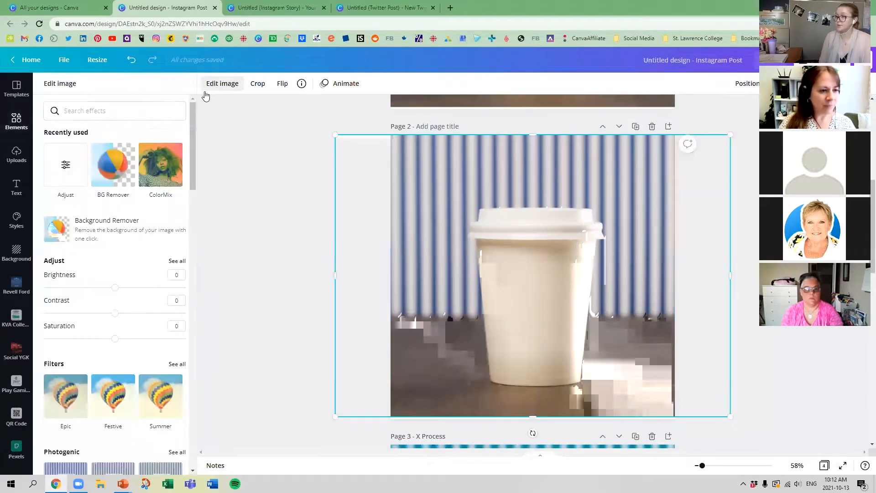
left_click(178, 261)
Step: Try the Vignette adjustment on page 2's photo at 100 and reset it to 0
left_click_drag(43, 273, 4, 267)
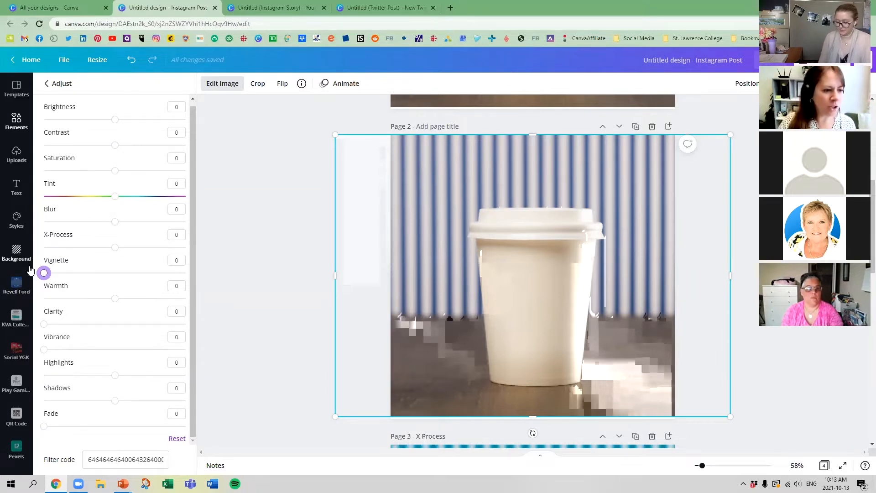
left_click_drag(44, 274, 211, 275)
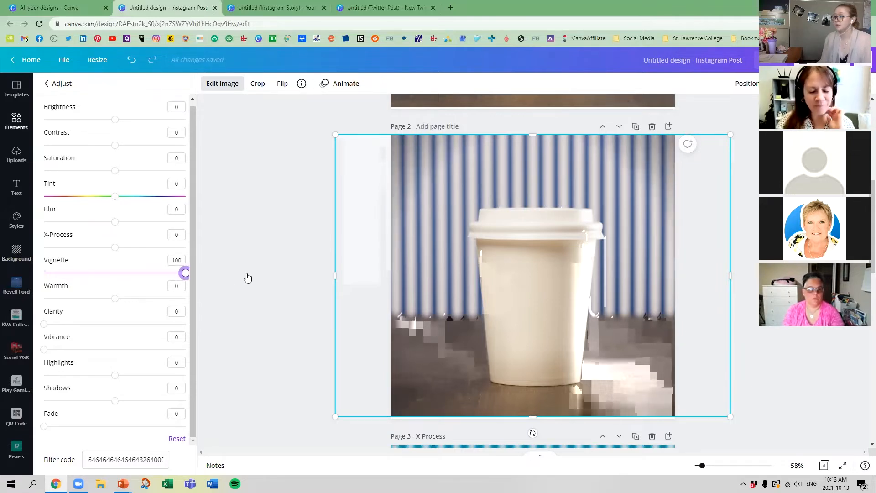
left_click_drag(185, 272, 43, 273)
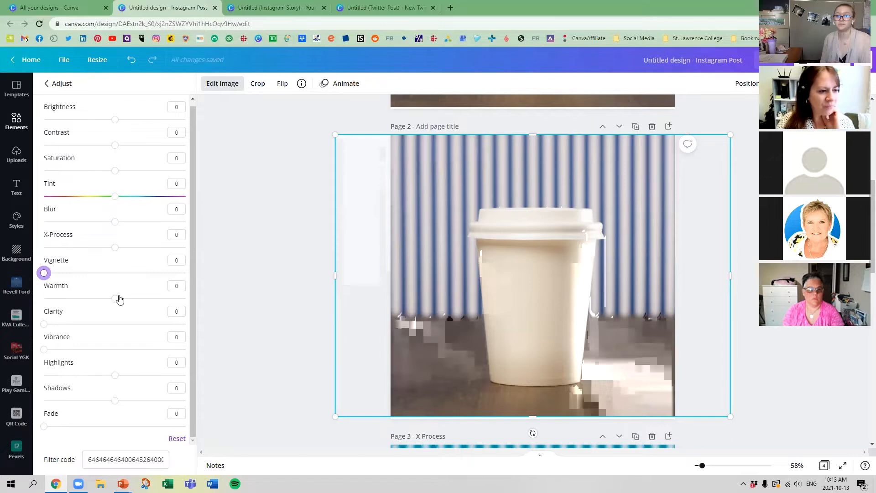
Step: Set the Warmth of page 2's photo to 3 and its Clarity to 100
left_click_drag(115, 299, 148, 299)
left_click_drag(185, 298, 117, 309)
left_click_drag(43, 324, 226, 317)
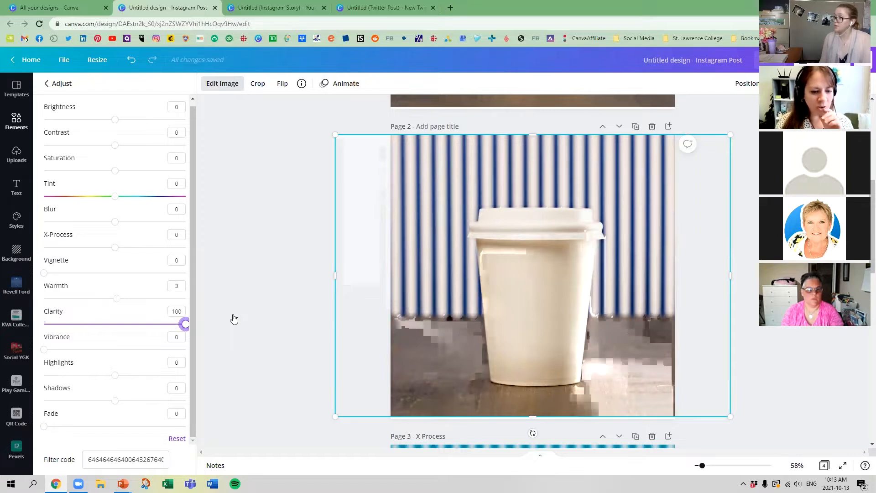
Step: Title page 2 "Clarity" and return to the original page 1
left_click(431, 126)
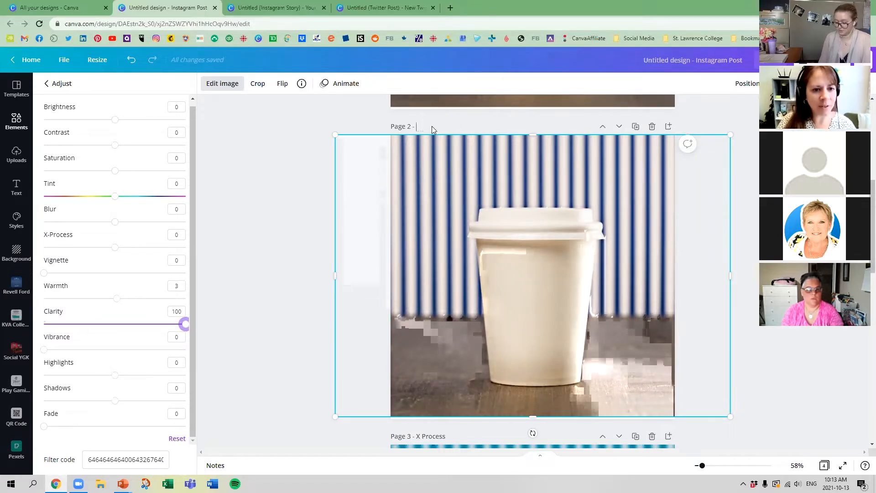
type("Cla")
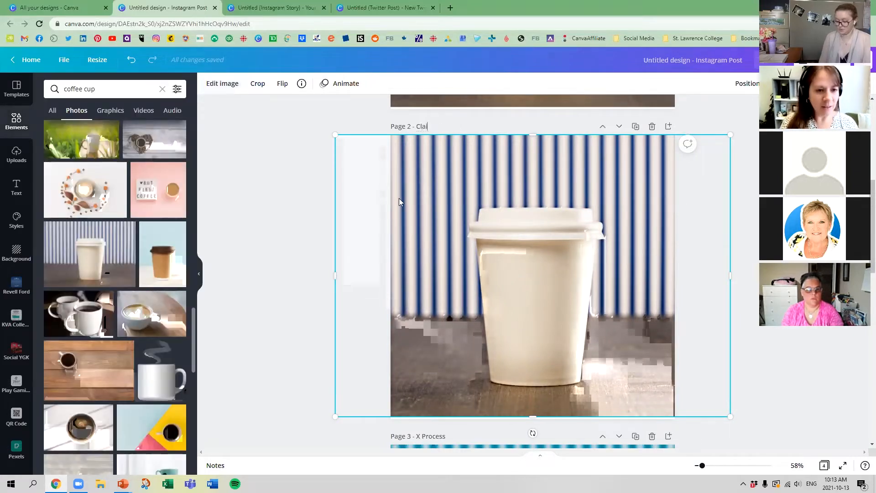
type("rity")
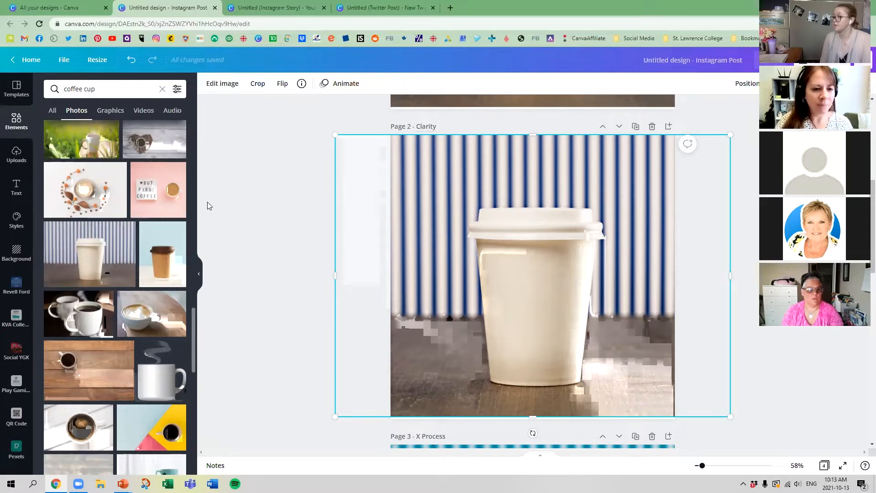
left_click(372, 186)
scroll(745, 167, "up", 6)
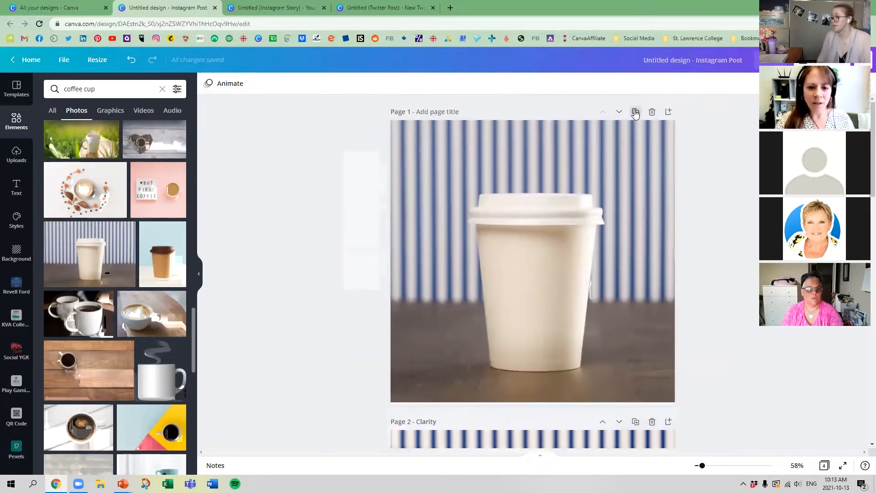
Step: Duplicate page 1 once more and open the full list of adjustments for the copied coffee cup photo
left_click(636, 115)
left_click(474, 258)
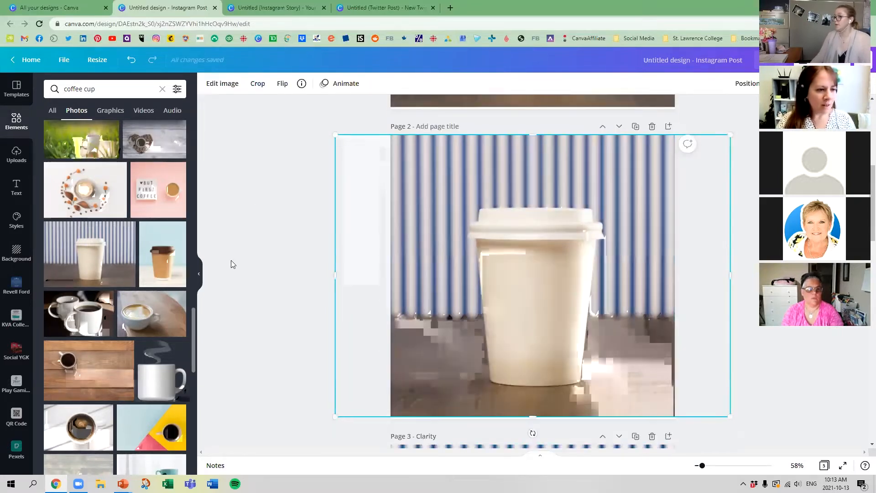
left_click(222, 83)
left_click(181, 263)
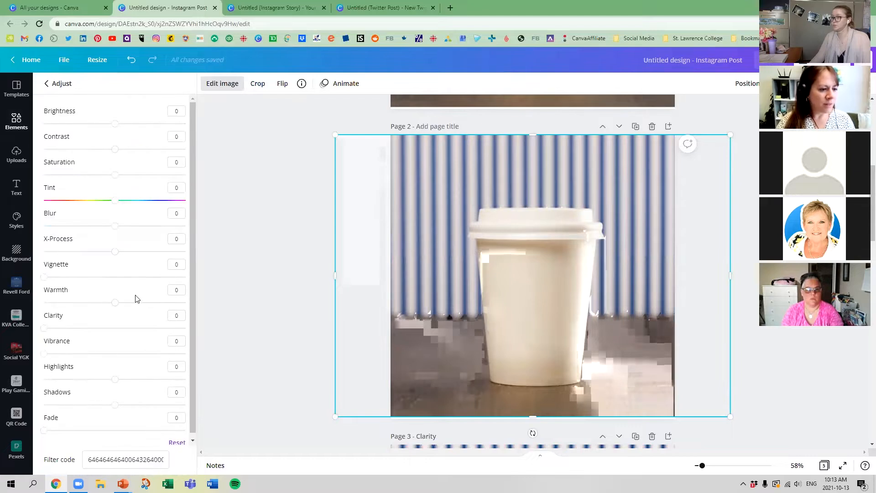
Step: Try Highlights at 12 and Shadows at -100 on page 2's coffee cup photo, and close the adjustments
mouse_move(43, 350)
left_mouse_down()
mouse_move(230, 351)
mouse_move(43, 351)
left_mouse_up()
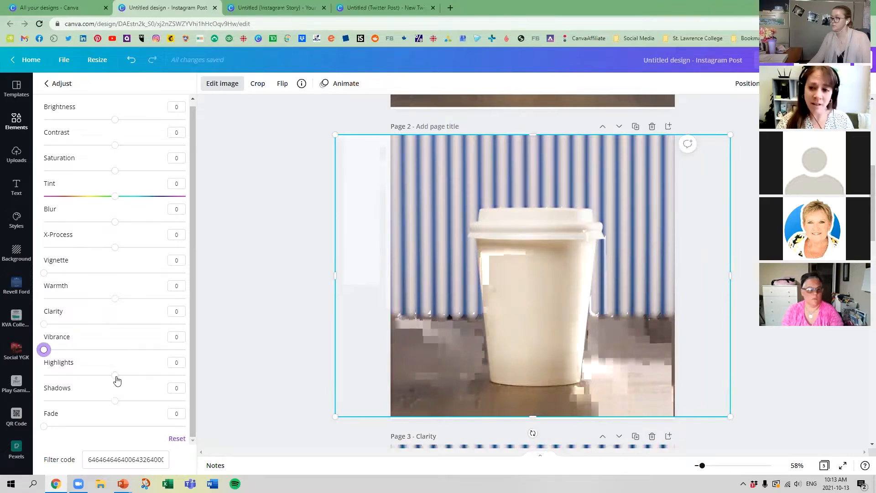
left_click_drag(116, 377, 28, 429)
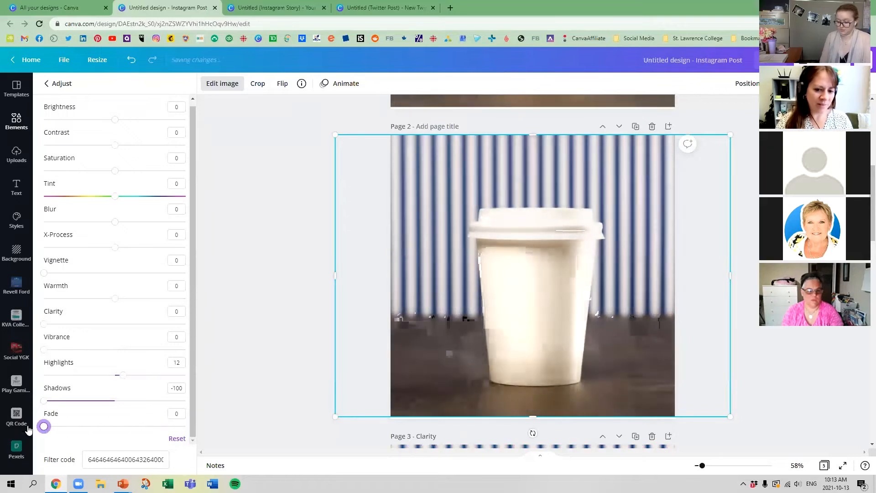
left_click(272, 324)
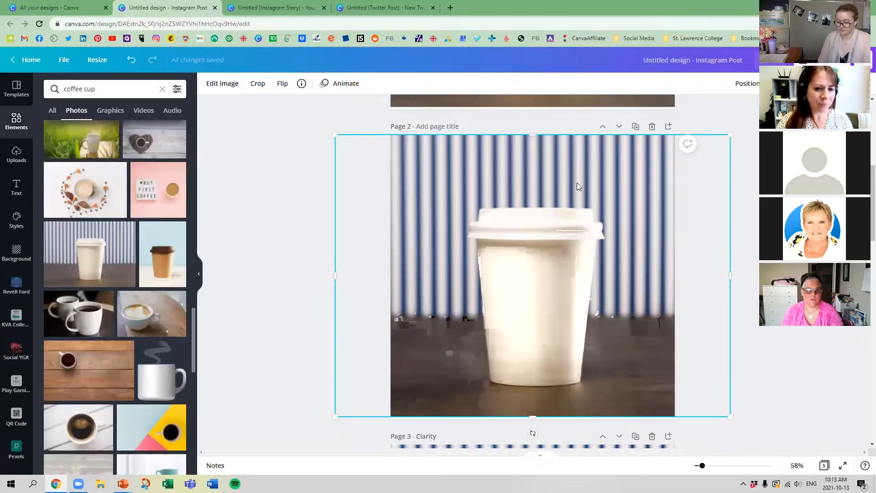
Step: Compare the adjusted page 2 with the original on page 1 and delete the untitled page 2
scroll(588, 206, "up", 5)
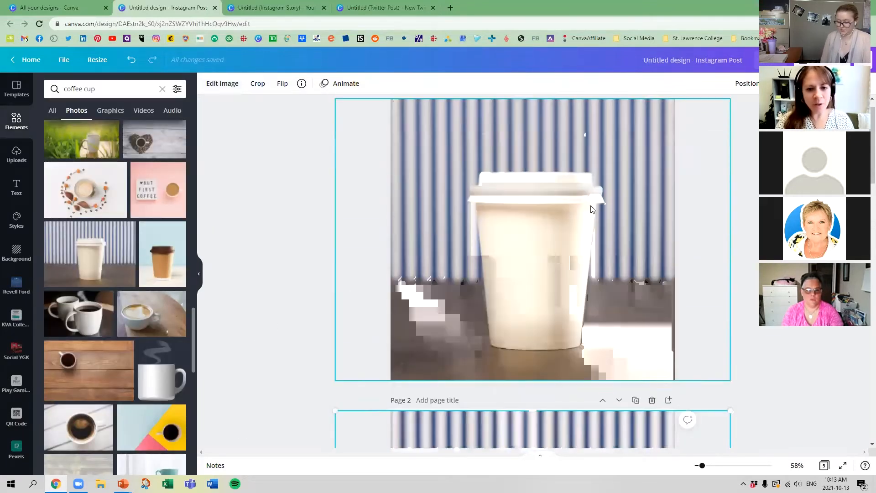
scroll(584, 260, "down", 3)
left_click(649, 287)
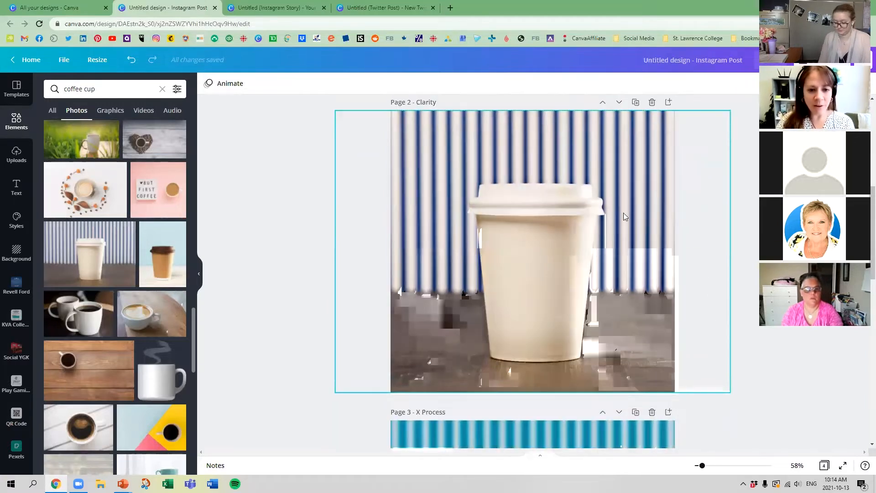
Step: Review the effects on the Clarity, X Process and High Contrast pages
scroll(571, 278, "down", 5)
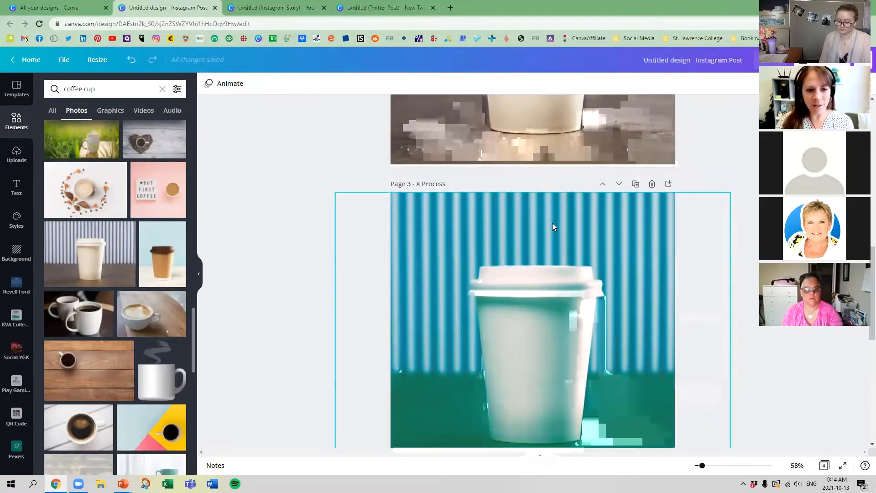
scroll(584, 288, "down", 2)
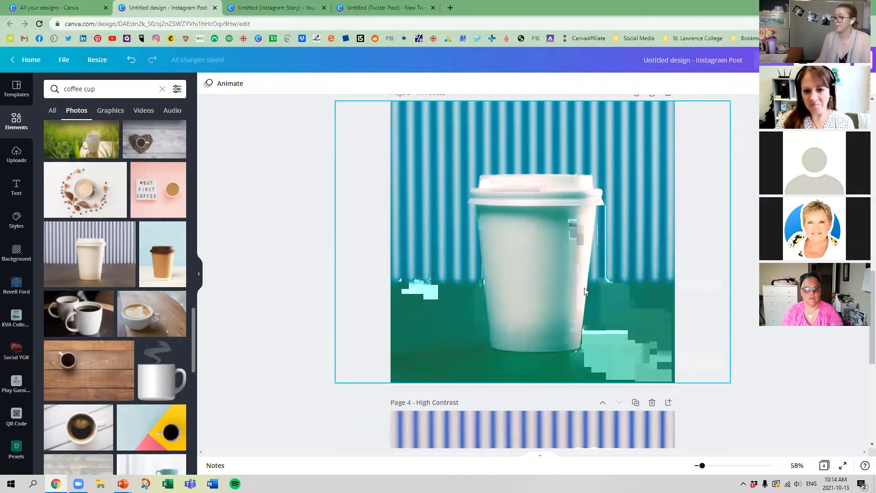
scroll(579, 287, "down", 5)
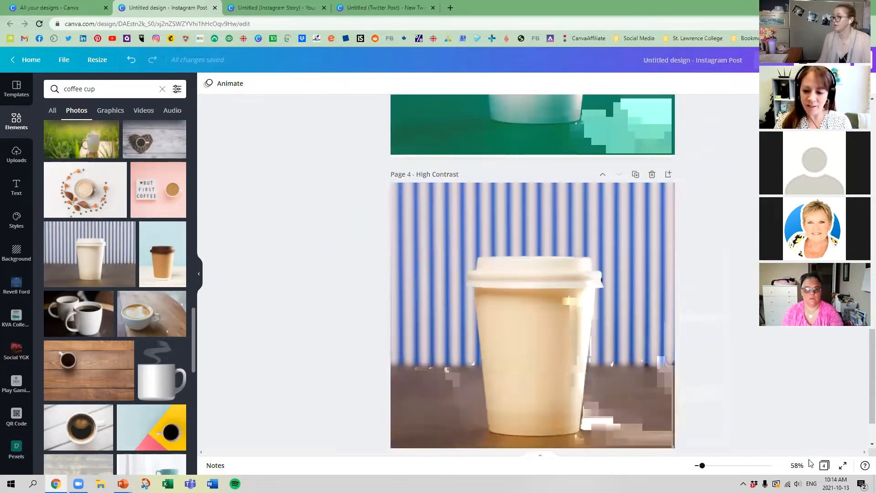
Step: Show all pages as a grid, reopen the original page 1 from it and duplicate that page
left_click(824, 465)
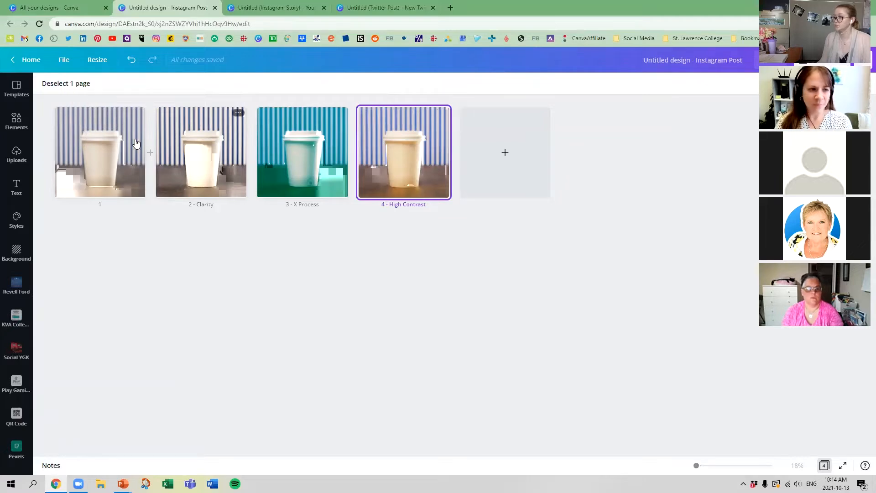
double_click(84, 145)
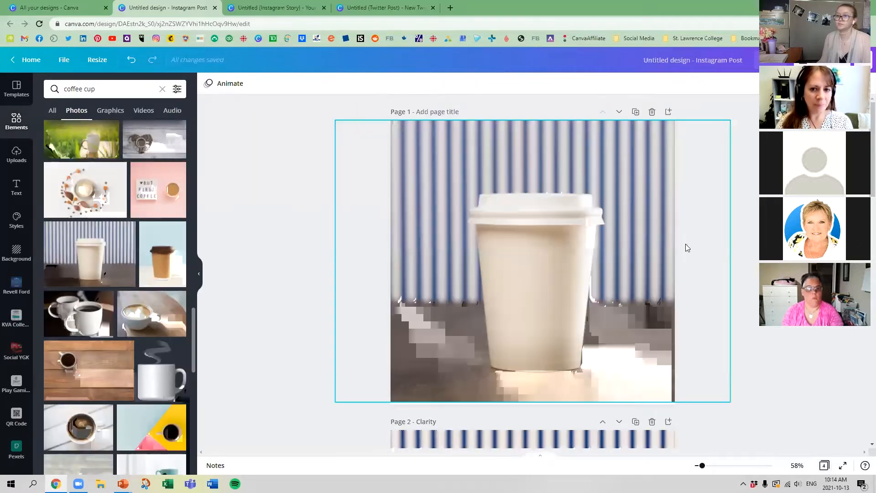
left_click(635, 112)
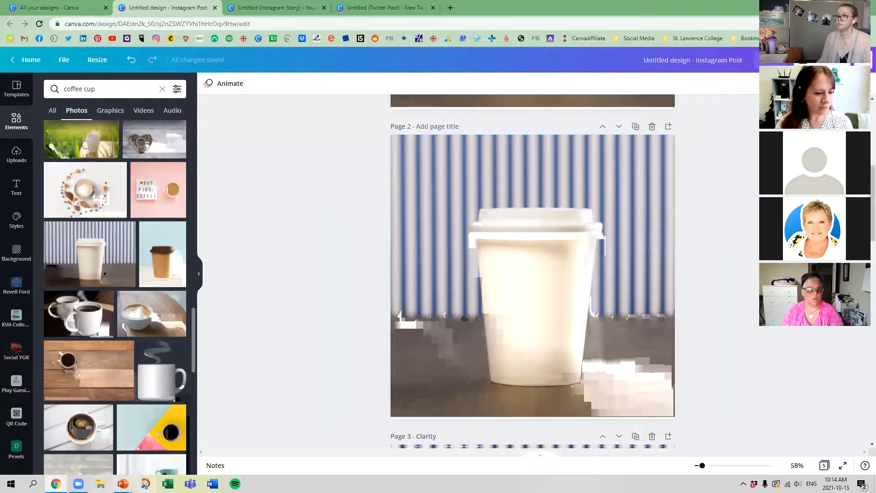
Step: Switch to the PowerPoint slide show and advance it to the "Basic Tools : Filters" slide
mouse_move(123, 483)
left_click(168, 442)
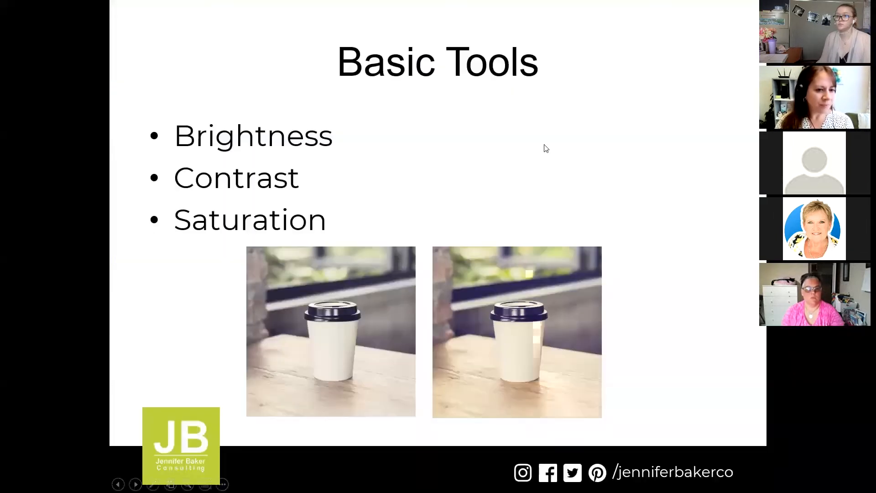
left_click(575, 156)
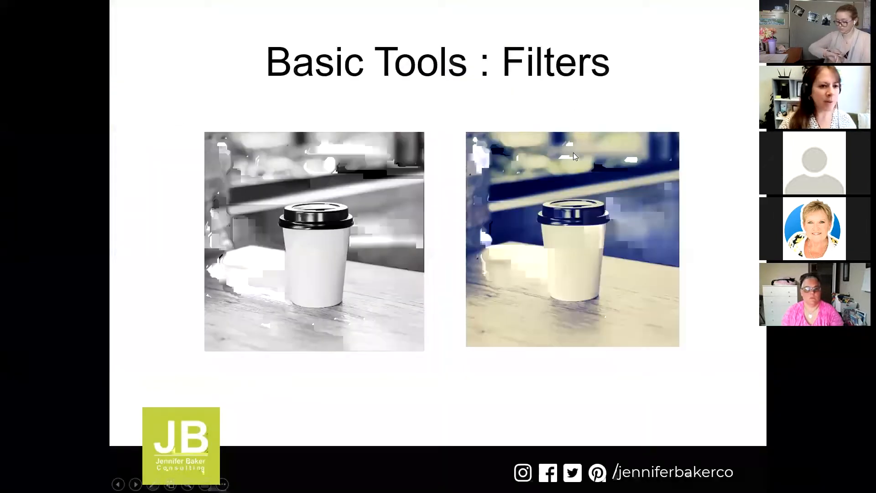
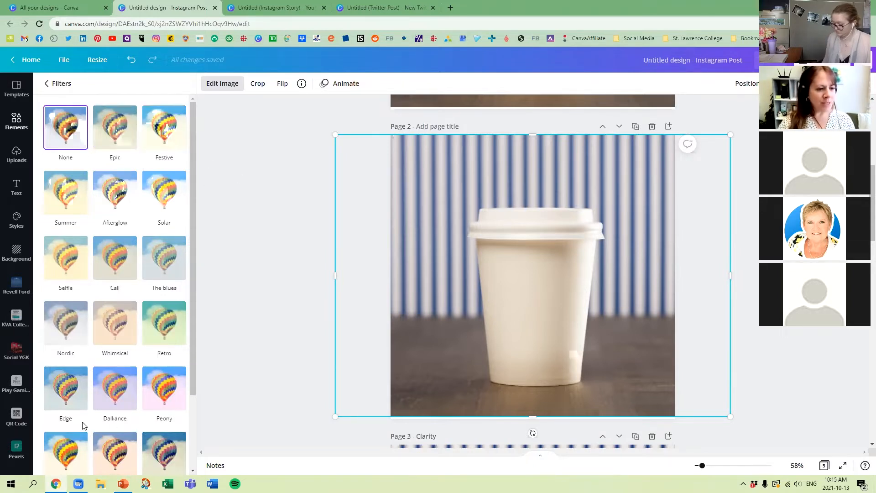
Step: Apply the Epic filter to the coffee cup photo on page 2 and set its intensity to 100
left_click(115, 125)
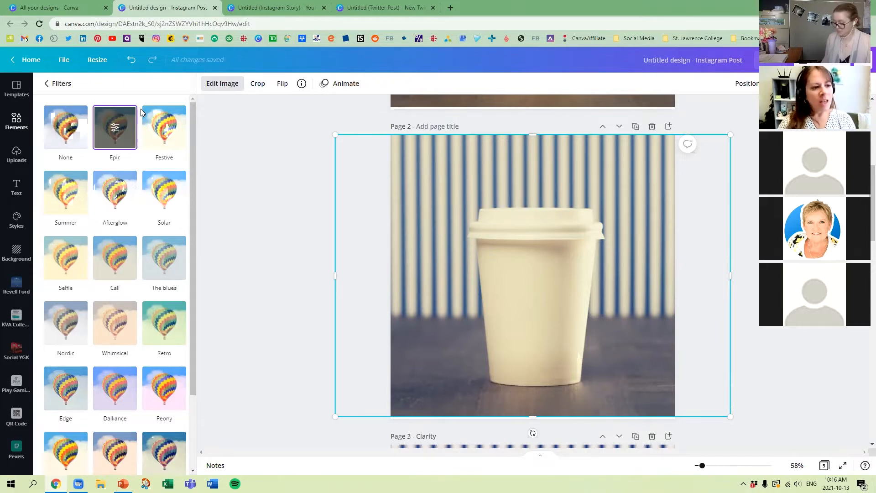
left_click(113, 131)
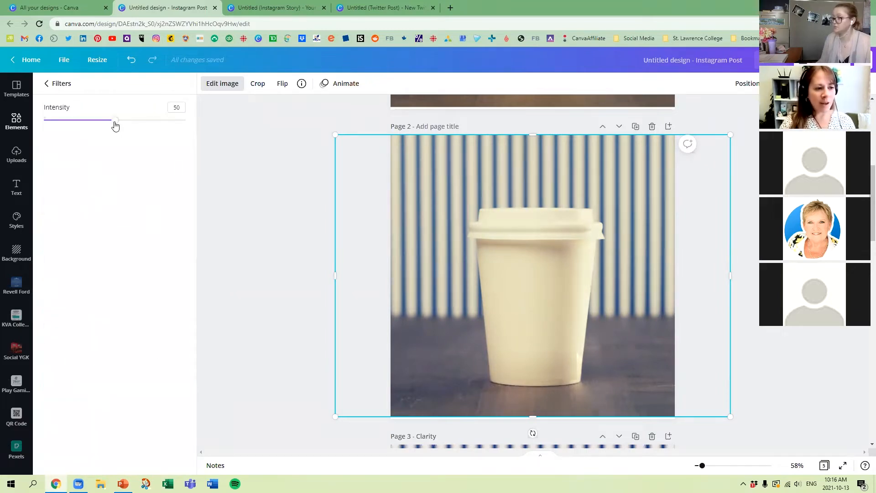
left_click_drag(115, 126, 190, 118)
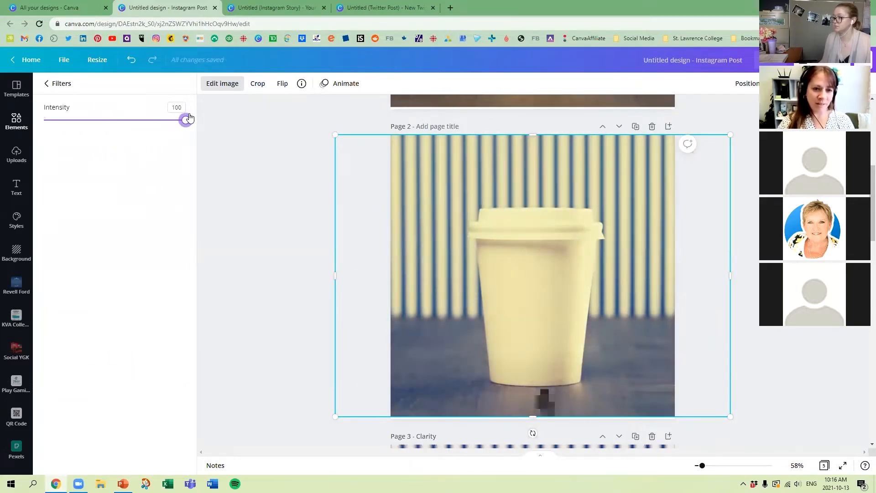
Step: Title page 2 "Epic Filter"
left_click(434, 127)
type("E")
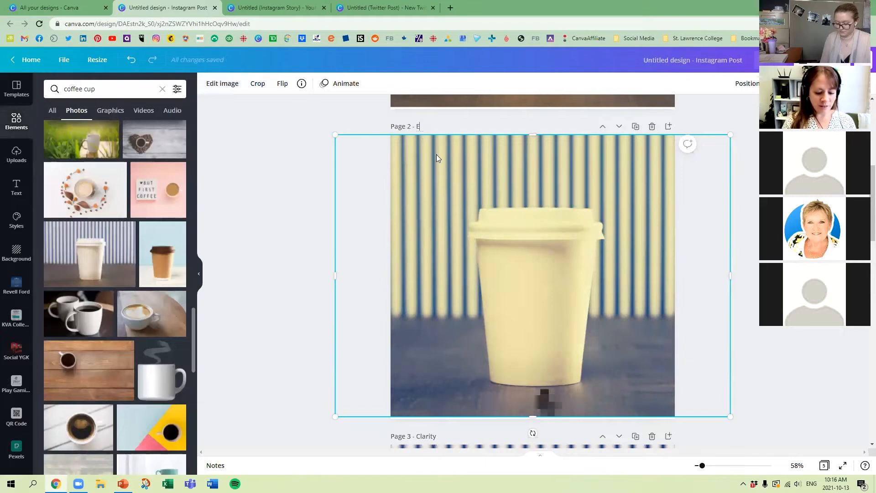
type("pic Filter")
left_click(262, 156)
Step: Duplicate the original page 1 and apply the Solar filter to the copy's photo at intensity 46
scroll(285, 218, "up", 5)
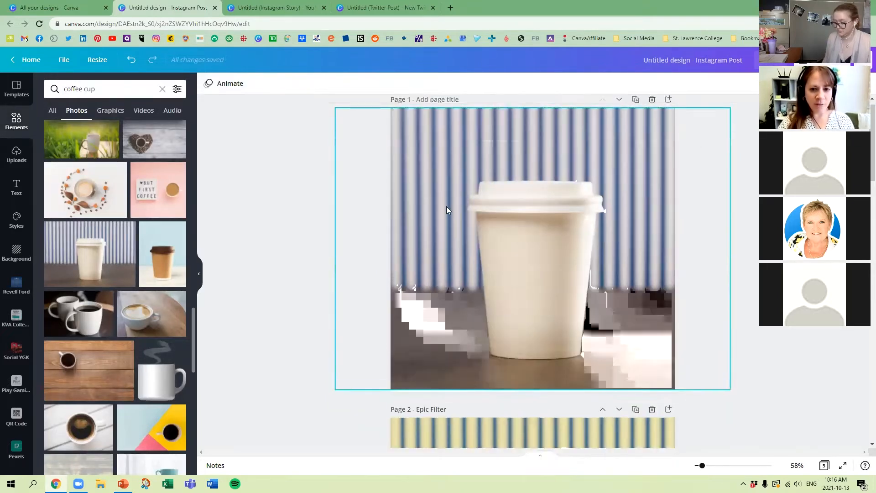
left_click(635, 100)
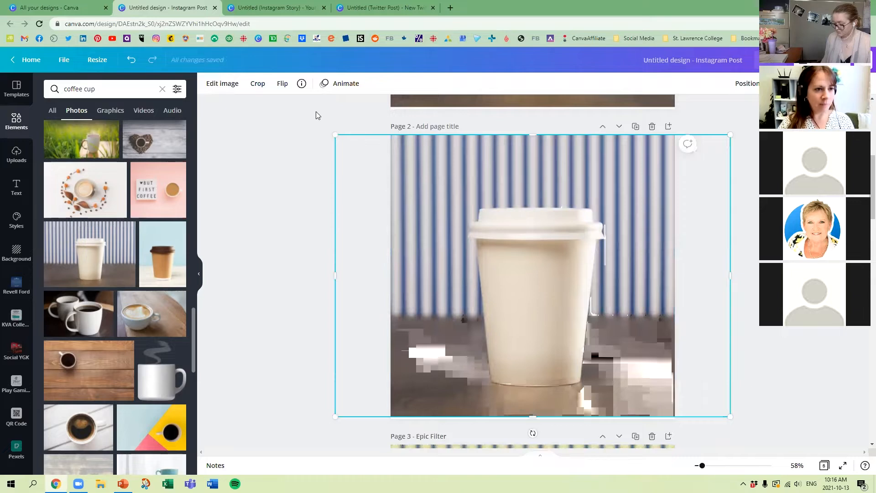
left_click(223, 83)
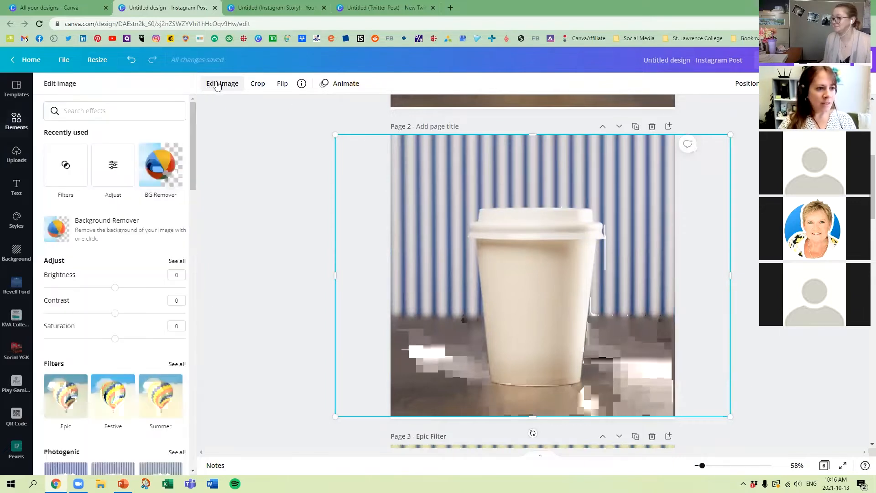
left_click(176, 365)
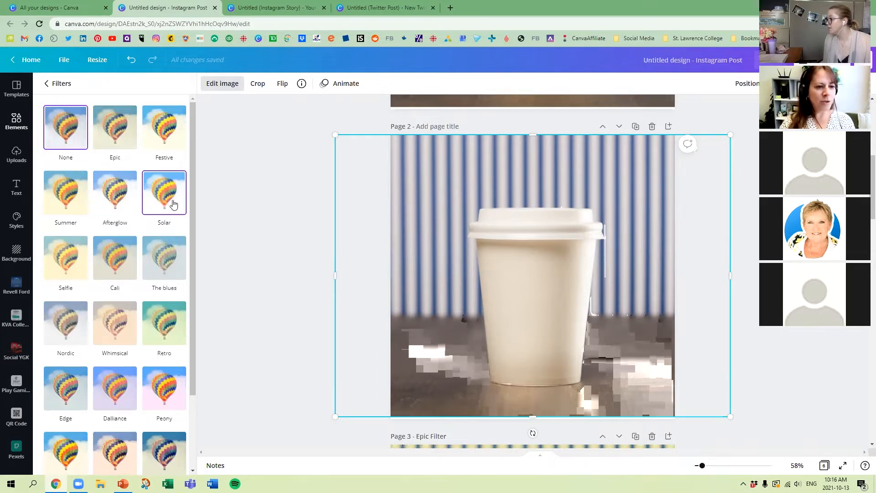
left_click(165, 194)
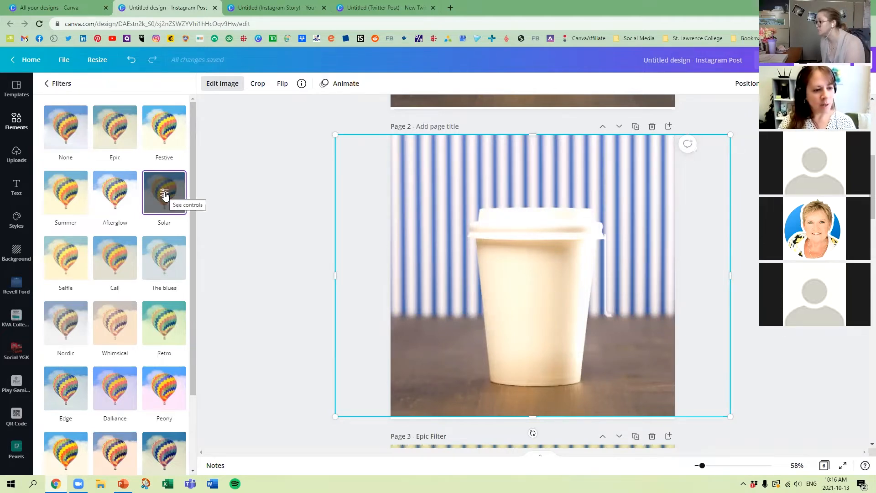
left_click(166, 195)
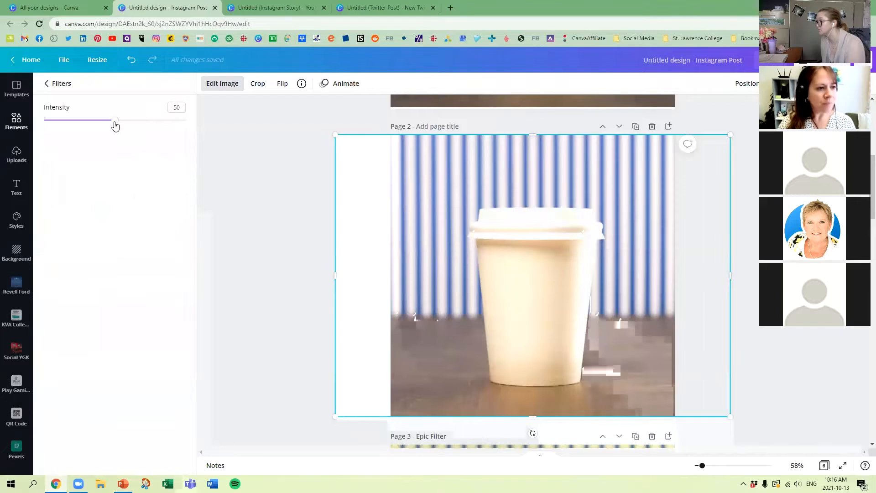
mouse_move(113, 127)
left_mouse_down()
mouse_move(38, 131)
mouse_move(204, 127)
mouse_move(95, 127)
mouse_move(110, 127)
left_mouse_up()
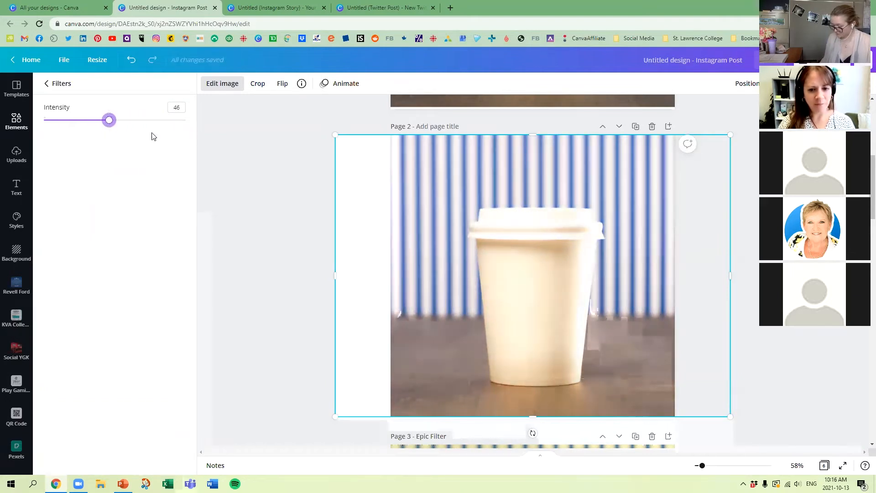
left_click(51, 87)
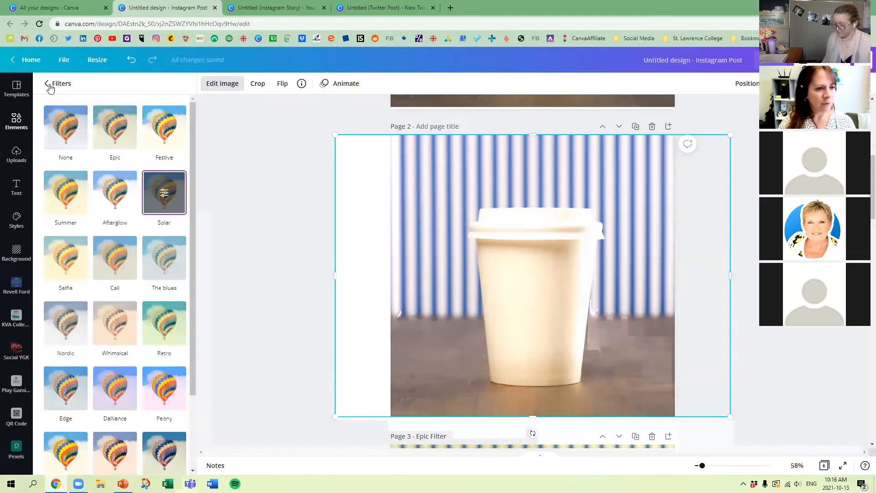
Step: Title the page with the Solar-filtered photo "Solar"
left_click(448, 126)
type("Solar")
left_click(318, 206)
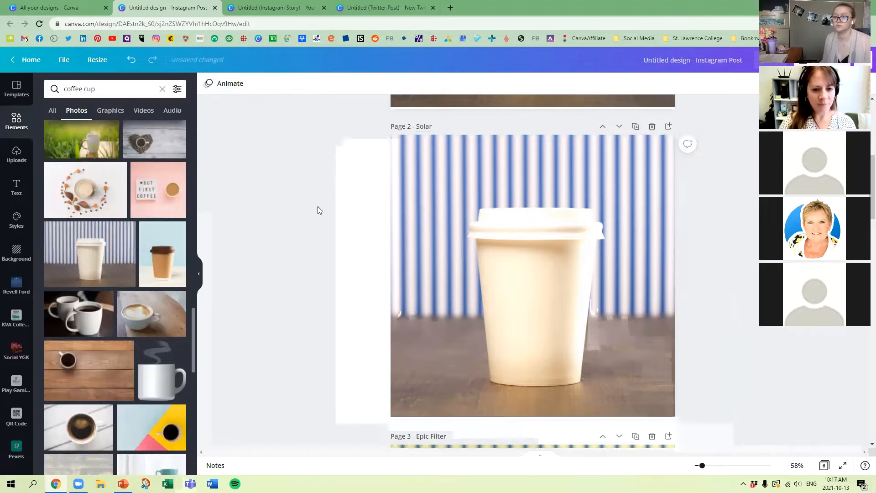
Step: Make another duplicate of the original coffee cup page 1
scroll(747, 309, "up", 7)
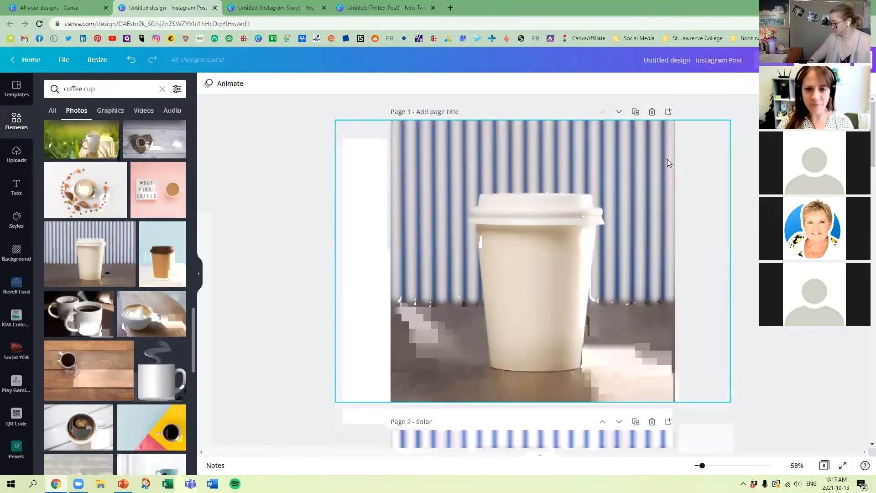
left_click(636, 112)
left_click(544, 222)
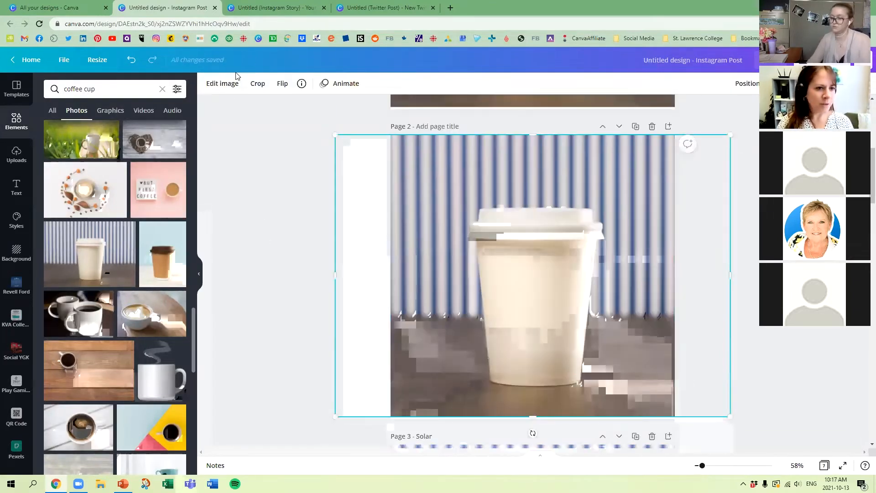
Step: Compare the Street and Greyscale filters on the new page 2 photo, keep Street and increase its intensity
left_click(223, 83)
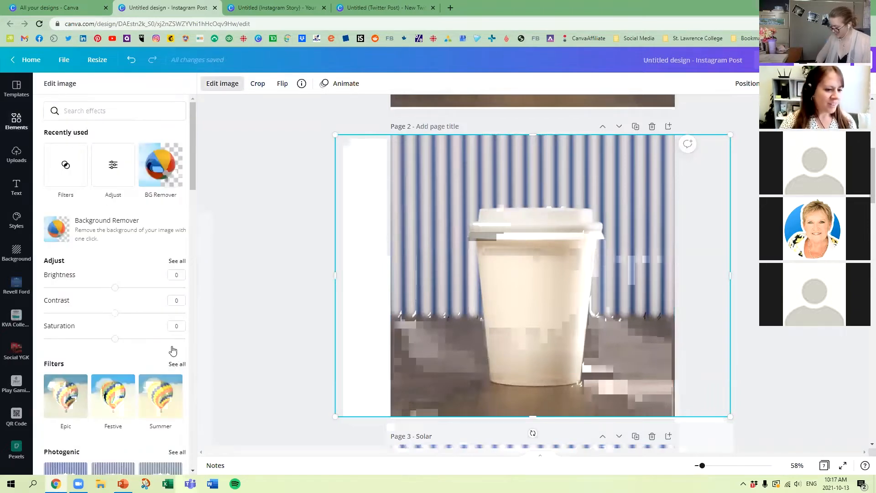
left_click(177, 364)
scroll(167, 235, "down", 2)
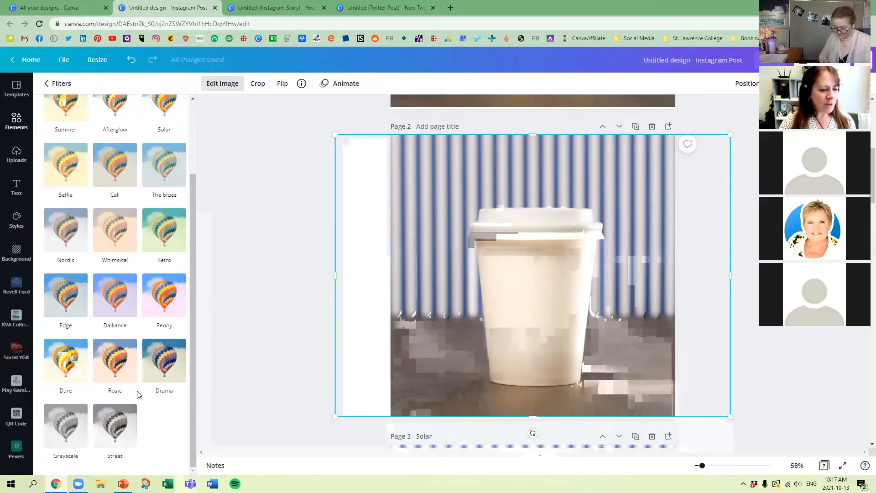
left_click(120, 427)
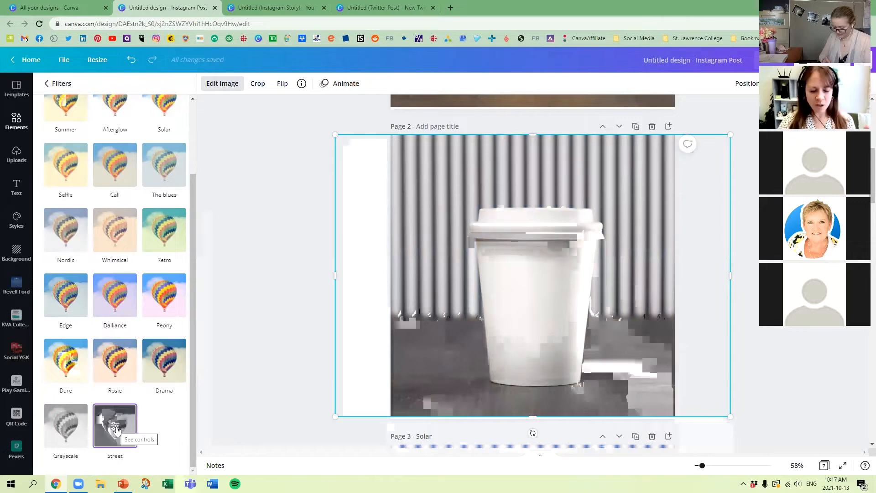
left_click(66, 426)
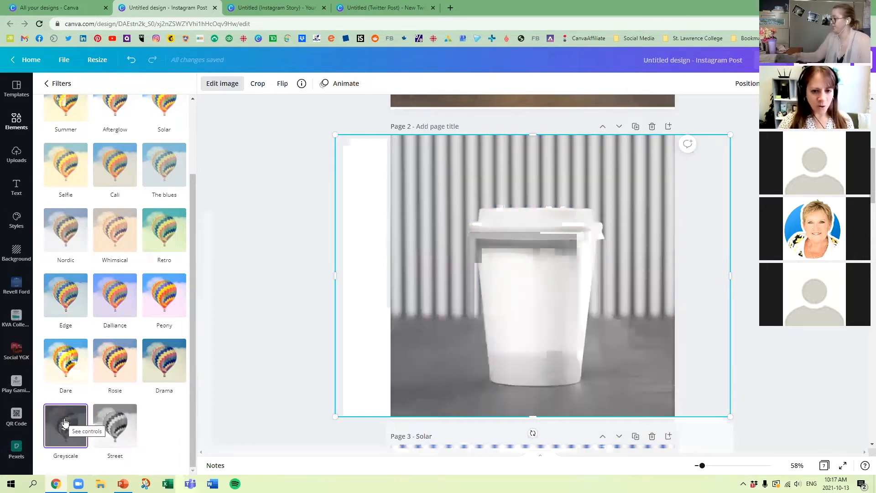
left_click(119, 422)
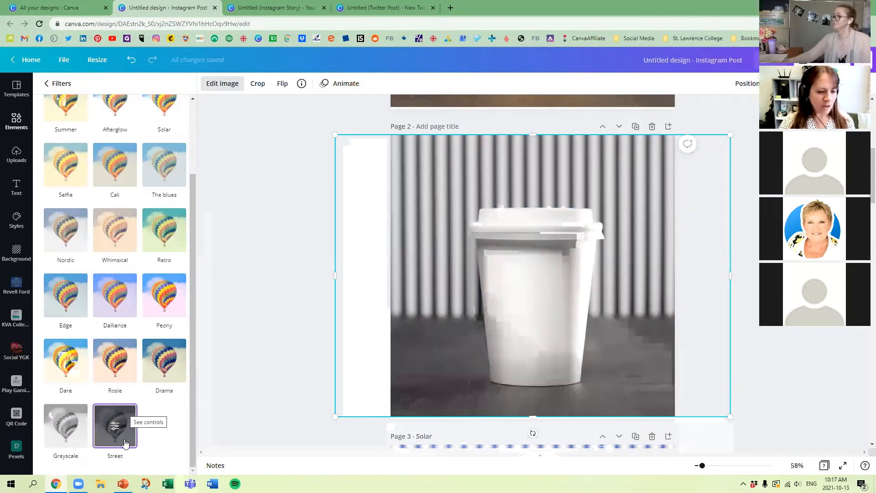
left_click(117, 424)
left_click_drag(113, 121, 155, 120)
left_click(333, 181)
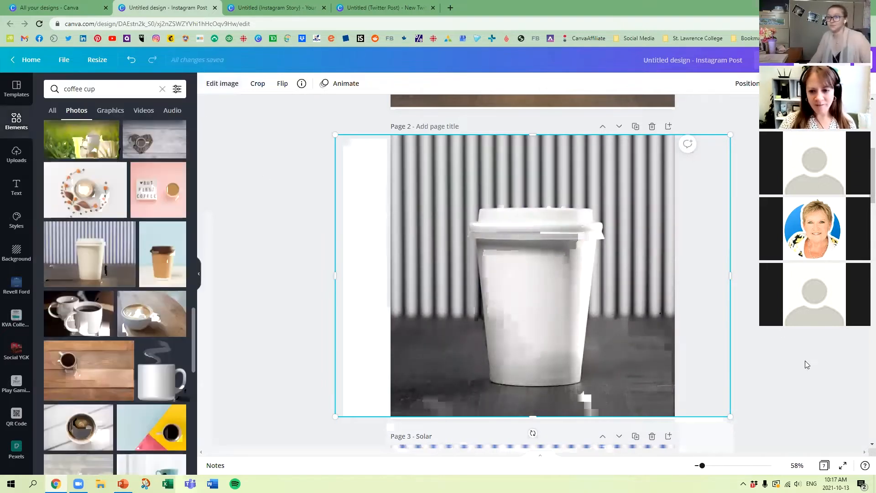
Step: Title the black-and-white page 2 "Street Filter"
left_click(805, 364)
left_click(642, 365)
left_click(642, 365)
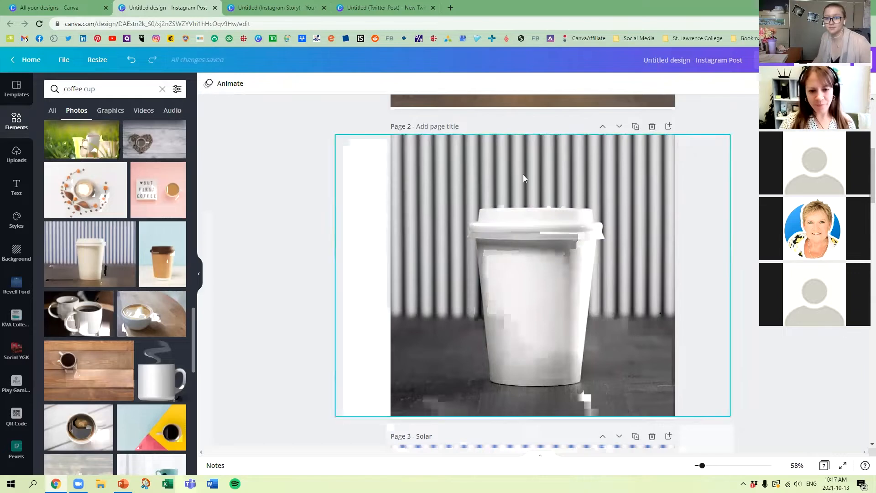
type("Stree")
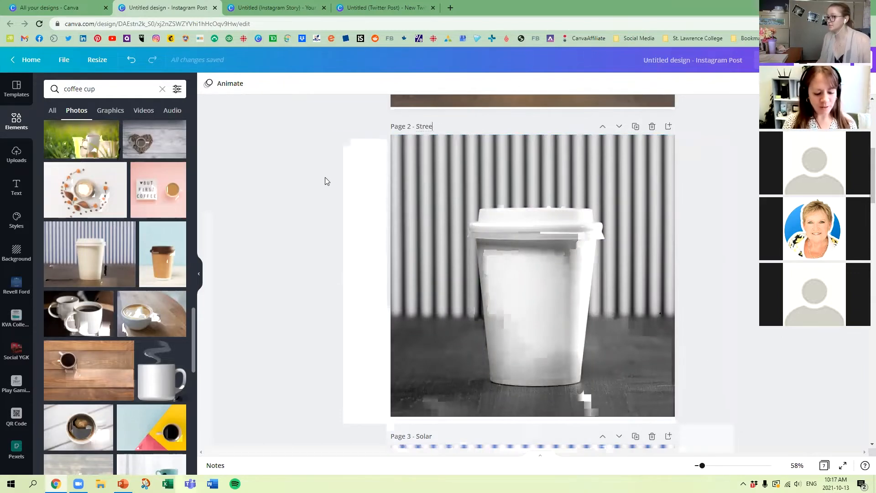
type("t Filter")
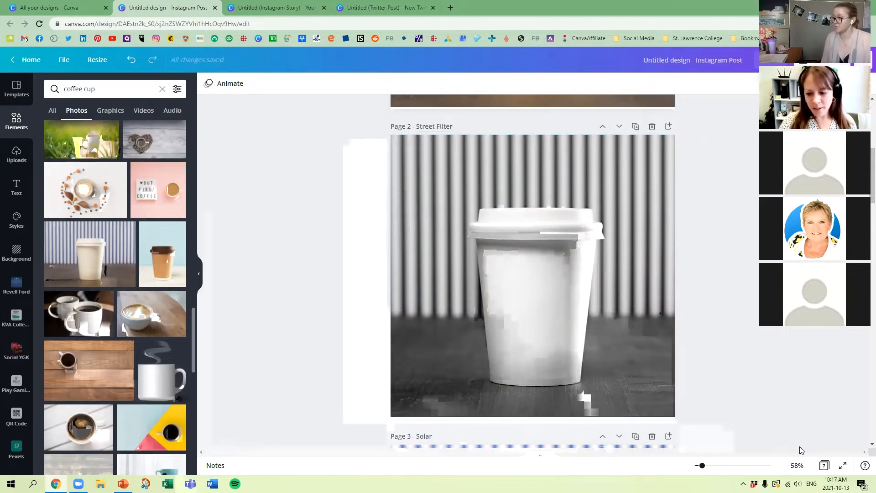
Step: Show all pages as a grid to compare the filters, reopen the original page 1 from it and duplicate that page
left_click(824, 465)
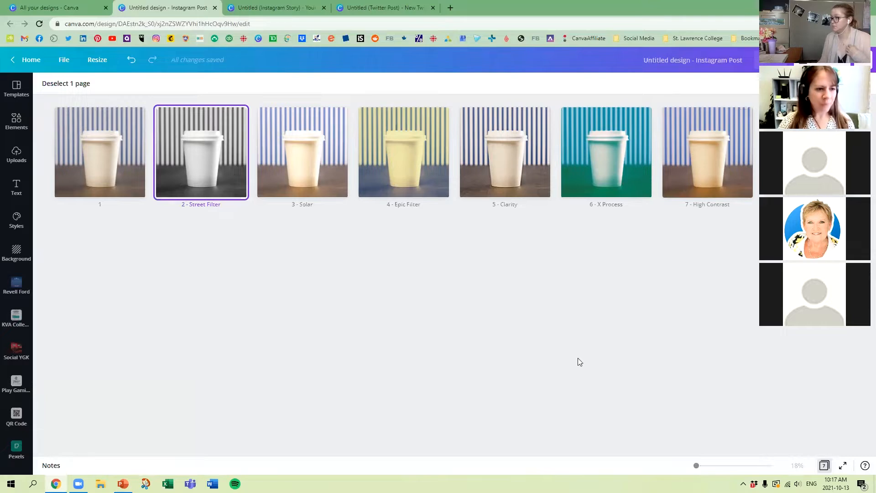
double_click(98, 148)
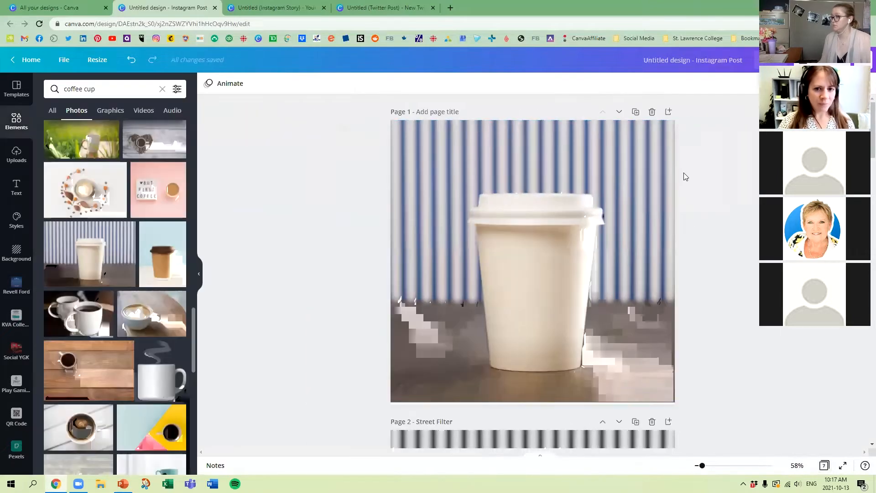
left_click(634, 112)
left_click(598, 226)
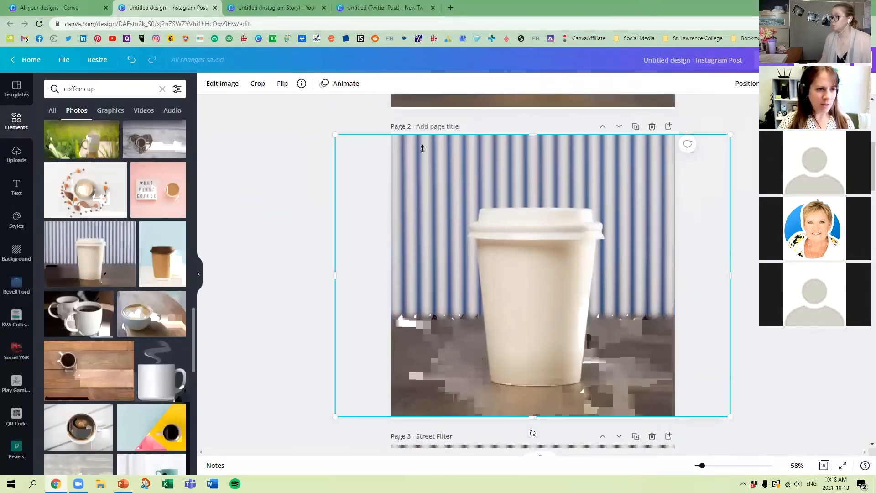
Step: Apply the warm Photogenic effect Sangri to the new page 2 photo, keeping its intensity at 1
left_click(232, 87)
scroll(68, 281, "down", 3)
scroll(70, 284, "down", 2)
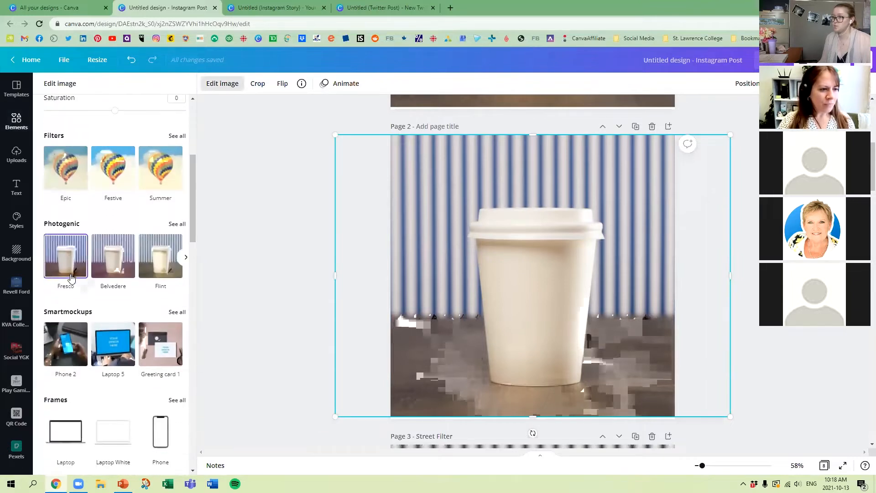
left_click(176, 225)
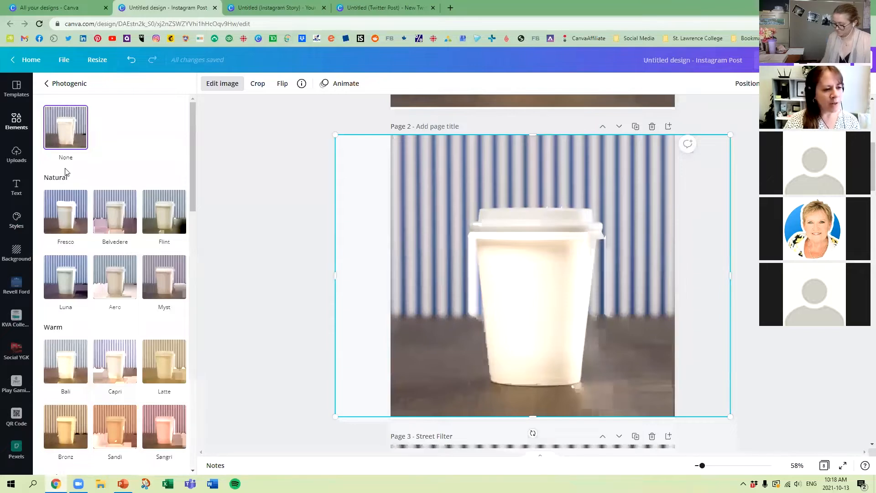
scroll(69, 274, "down", 2)
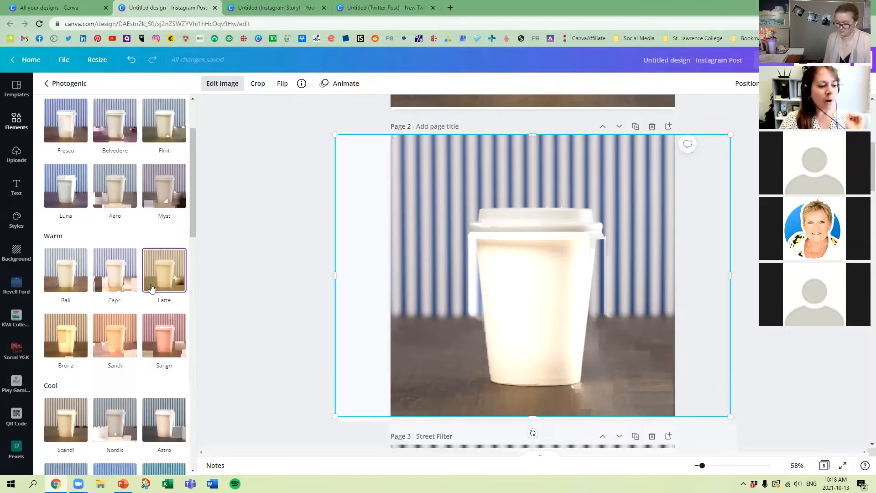
scroll(159, 292, "down", 1)
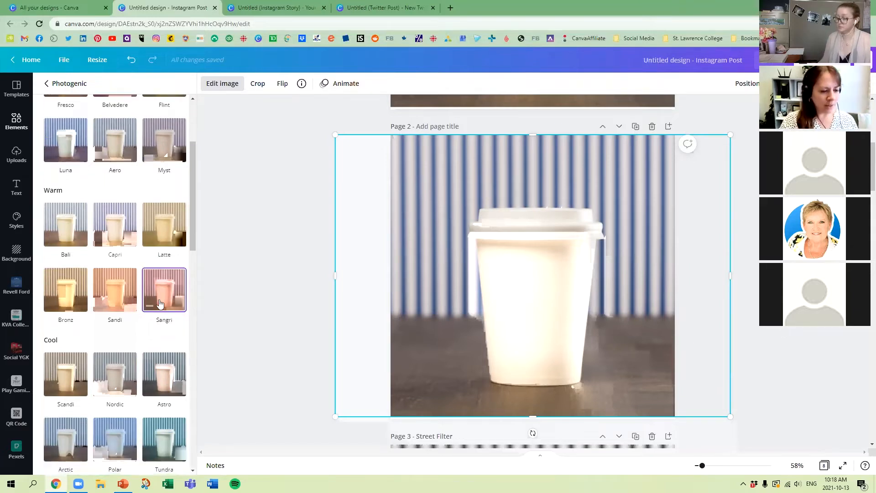
left_click(160, 293)
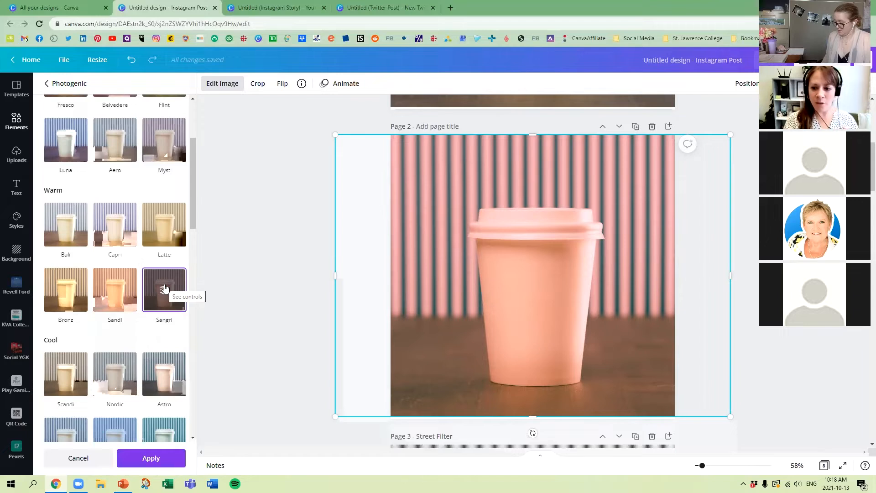
left_click(164, 289)
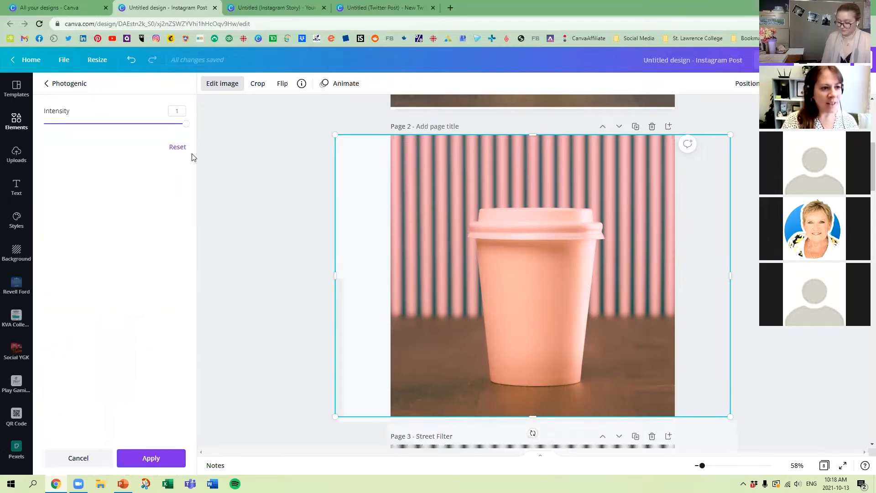
left_click_drag(184, 129, 206, 124)
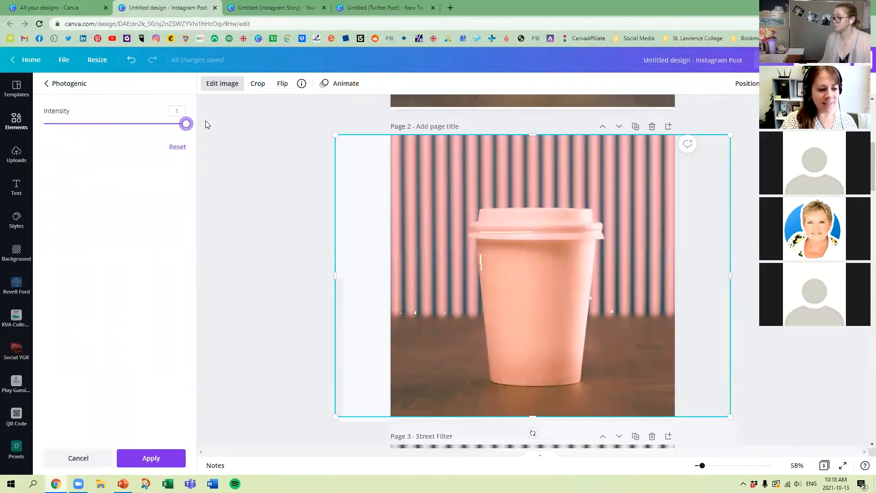
left_click(151, 458)
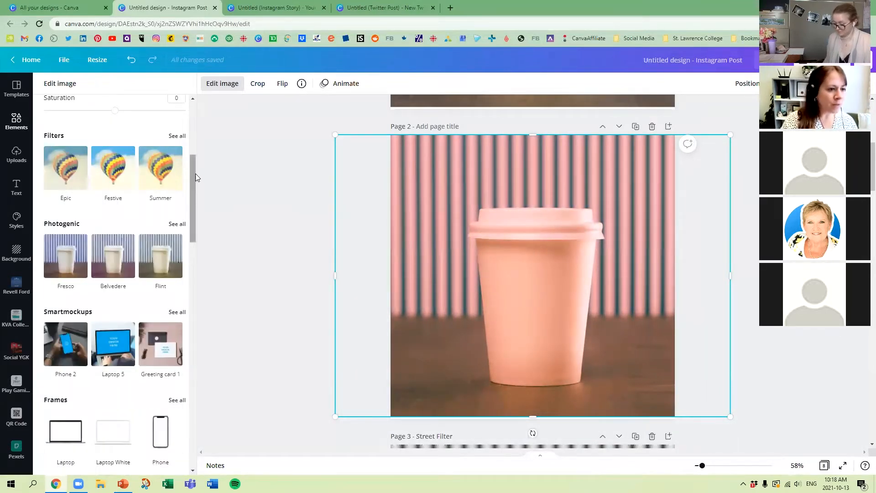
Step: Title the pink-toned page 2 "Photogentic Sangri"
type("P")
type("hotogentic ")
type("Sna")
key("BackSpace")
key("BackSpace")
type("angri")
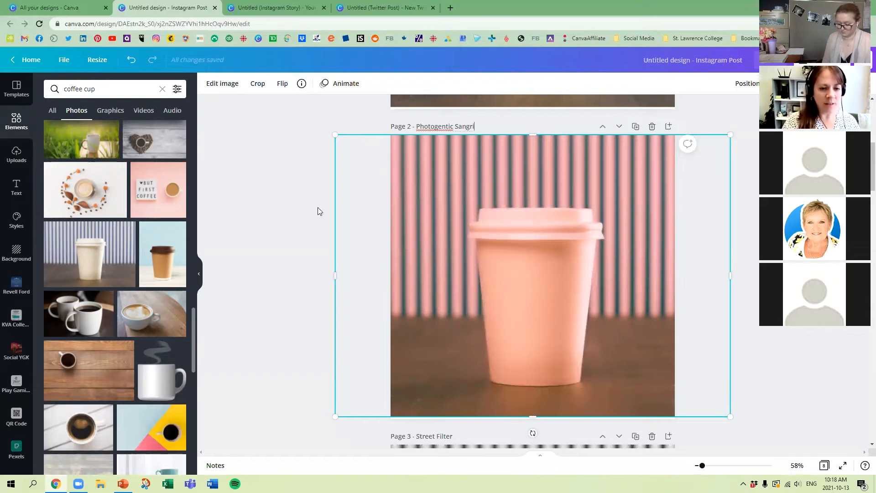
left_click(282, 185)
Step: Duplicate the original page 1 and open the full set of Photogenic effects for the new page 2 photo
scroll(704, 219, "up", 6)
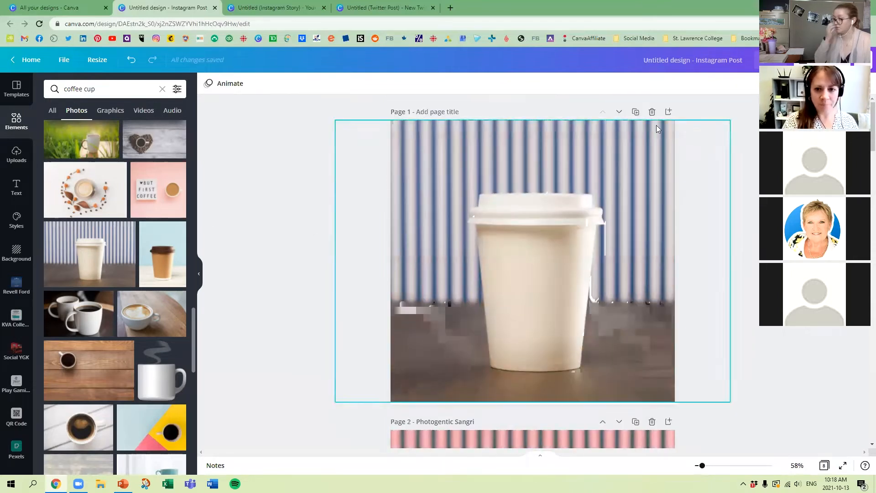
left_click(636, 112)
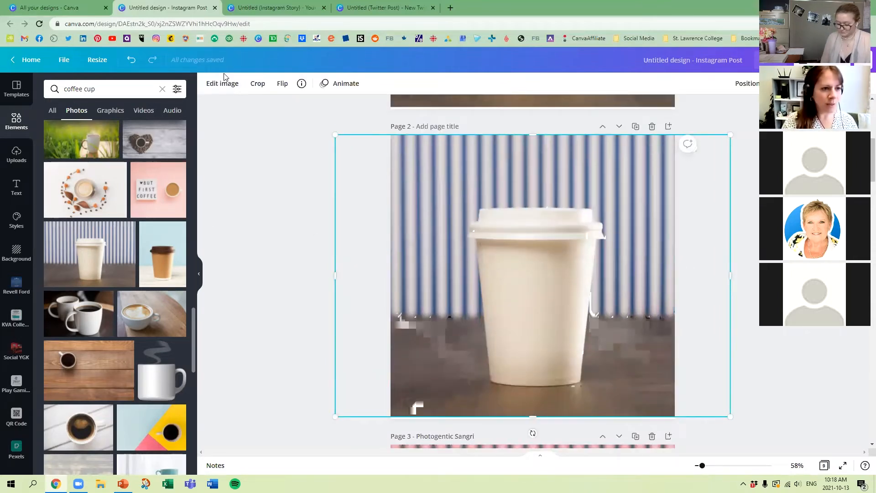
left_click(223, 83)
scroll(160, 301, "down", 2)
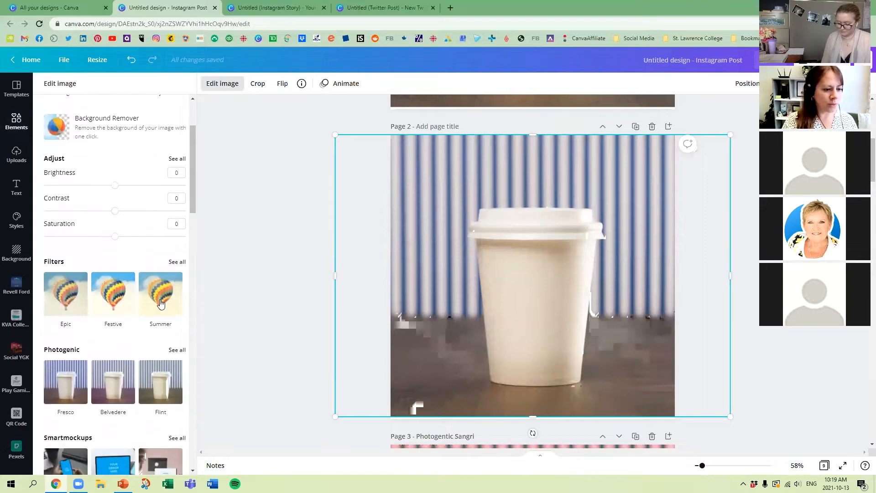
scroll(161, 303, "down", 2)
left_click(173, 270)
Step: Apply the vintage Photogenic effect Dream to the page 2 photo, keeping its intensity at 1
scroll(153, 302, "down", 4)
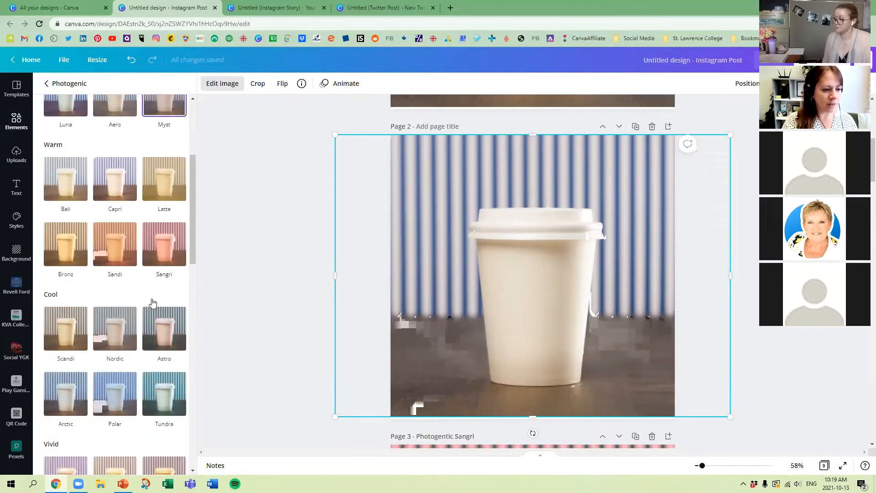
scroll(155, 299, "down", 5)
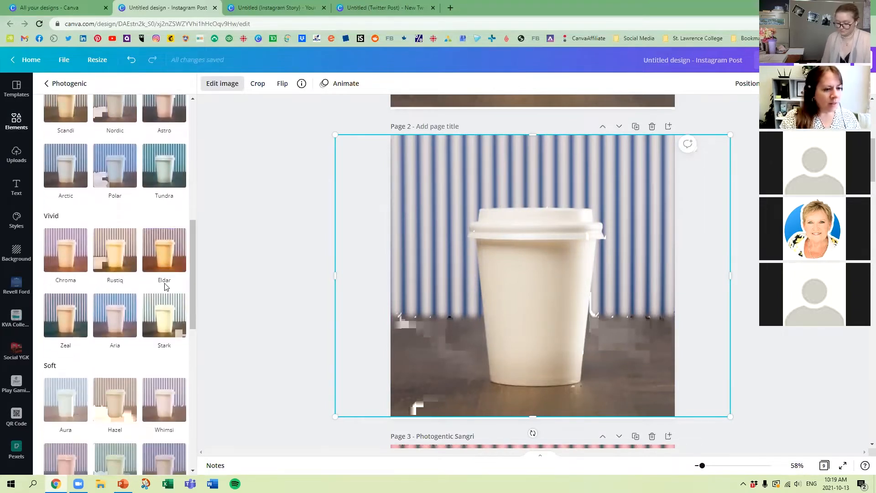
scroll(119, 328, "down", 3)
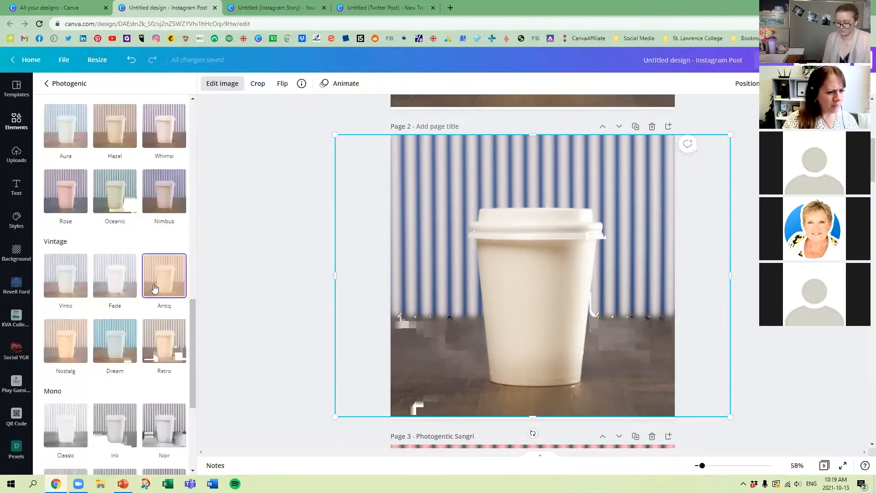
scroll(122, 335, "down", 2)
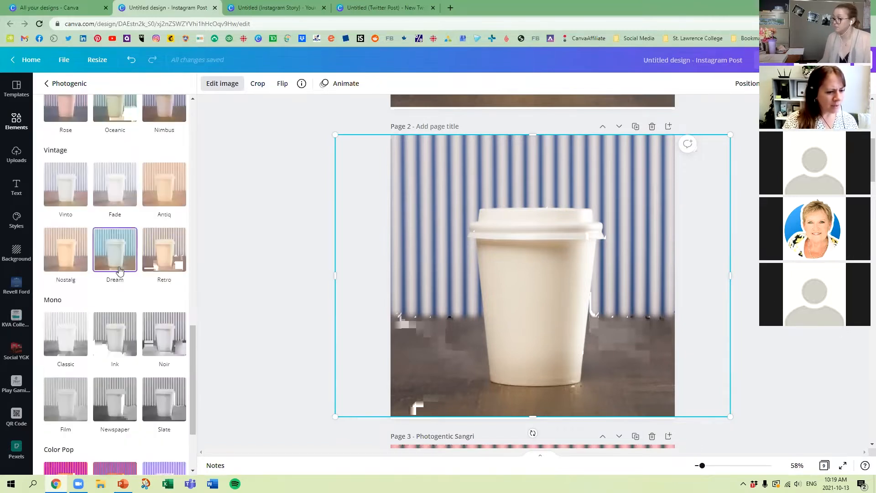
scroll(119, 273, "down", 2)
scroll(121, 292, "up", 4)
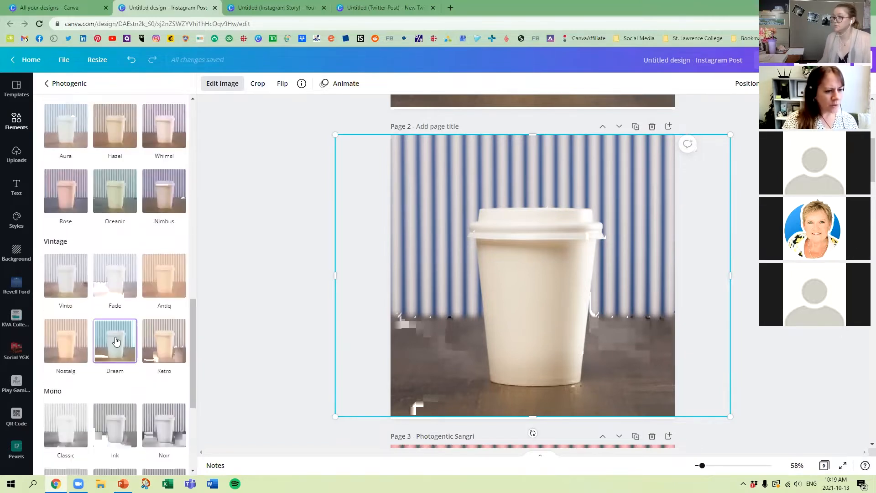
left_click(121, 354)
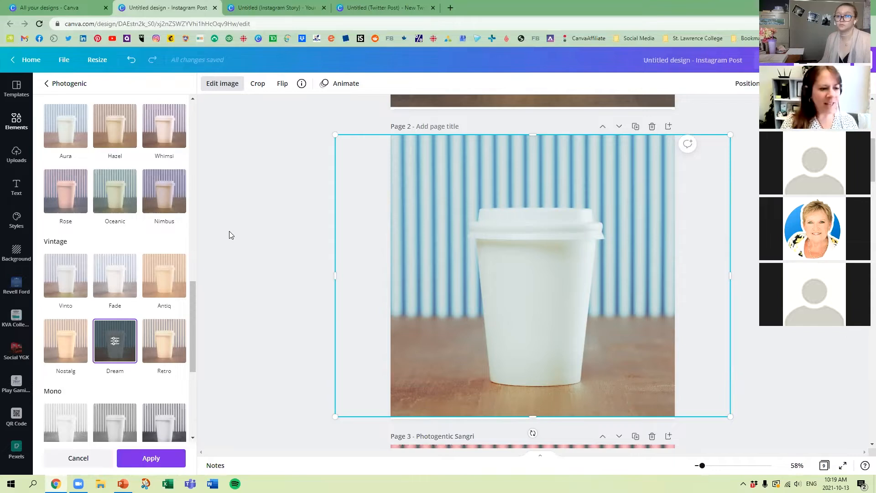
left_click(115, 341)
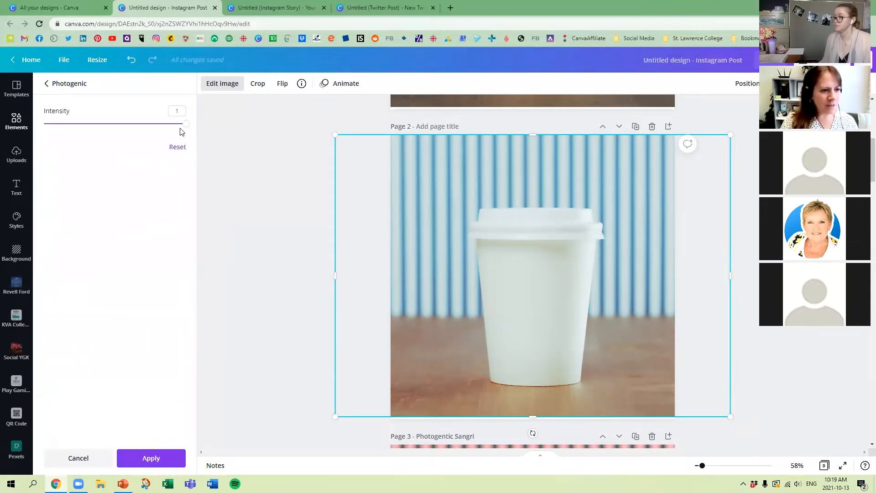
left_click_drag(185, 128, 202, 120)
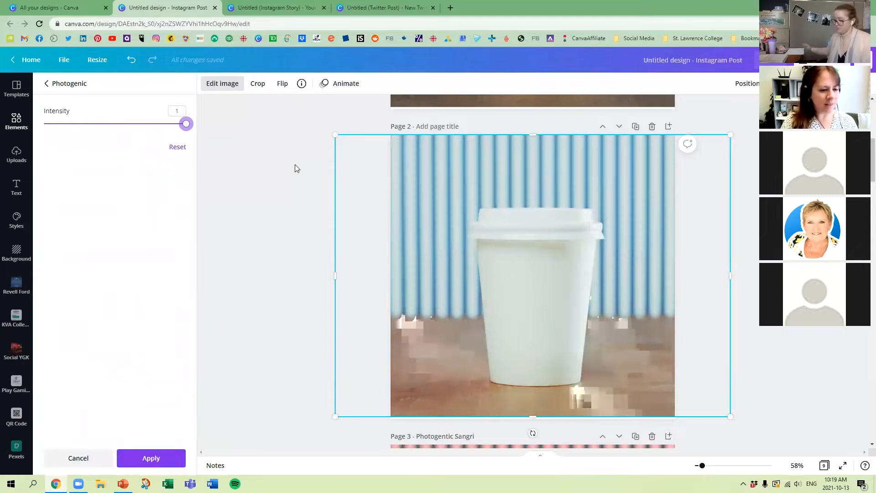
left_click(72, 92)
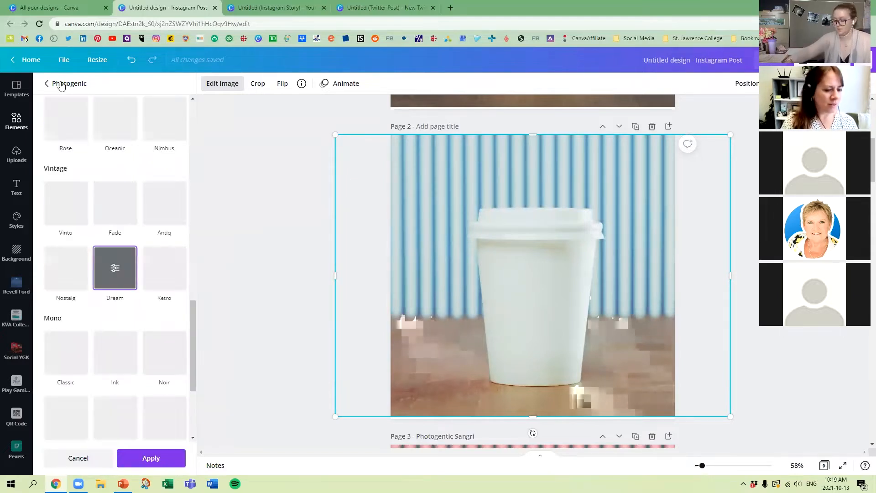
Step: Title the Dream-toned page 2 "Photogenic Dream"
type("Photogenic Dream")
left_click(294, 140)
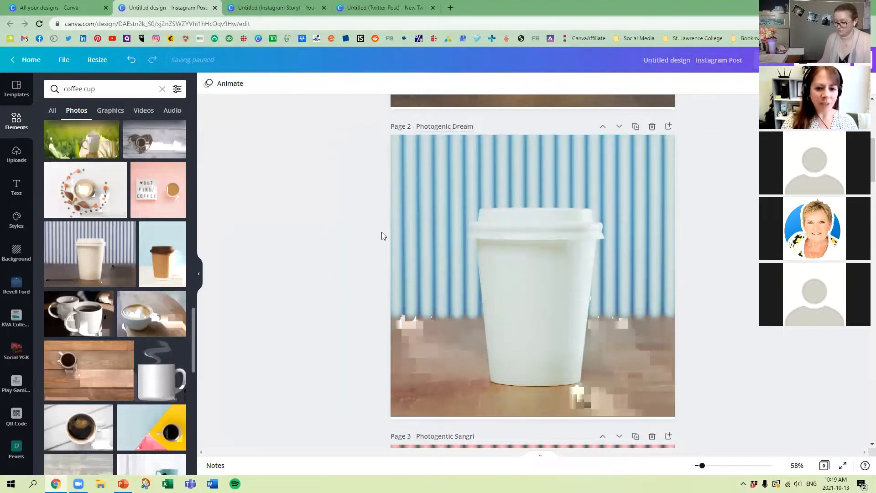
Step: Show all pages as a grid to compare the effects, reopen the unedited page 1 from it and duplicate that page
left_click(825, 465)
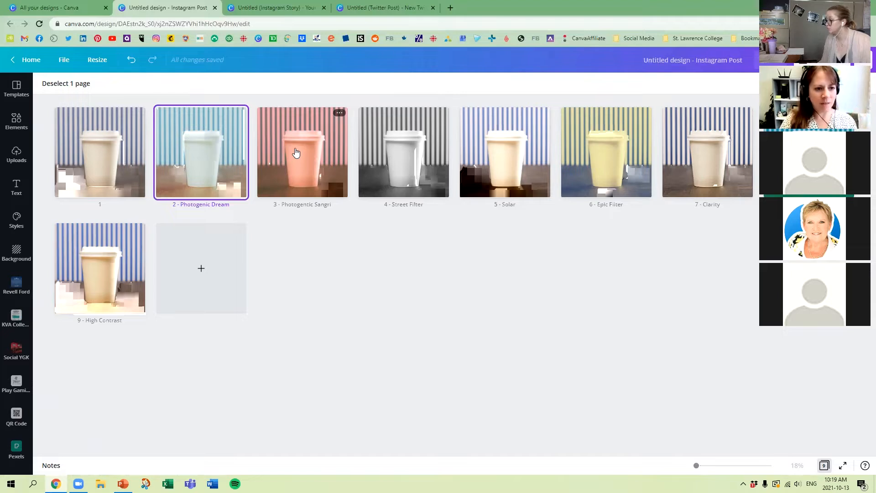
double_click(117, 155)
left_click(378, 266)
left_click(635, 112)
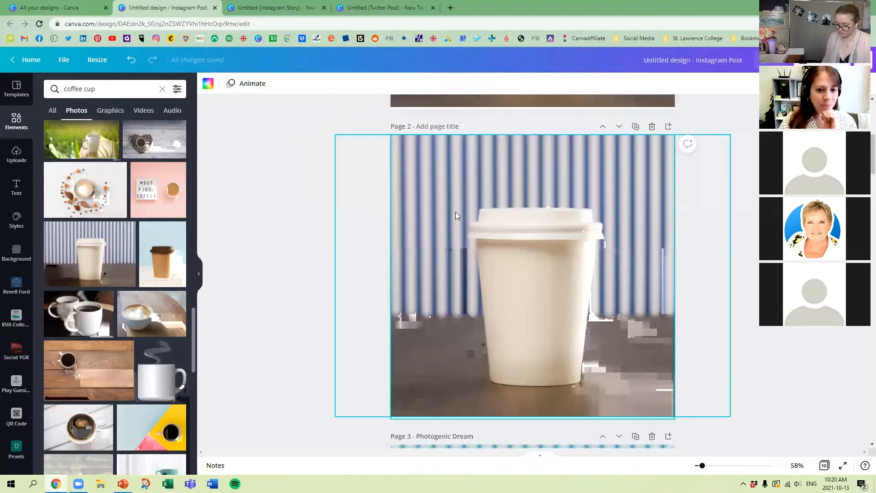
Step: Apply the Color Pop Photogenic effect Heatwave to the new page 2 photo
left_click(507, 254)
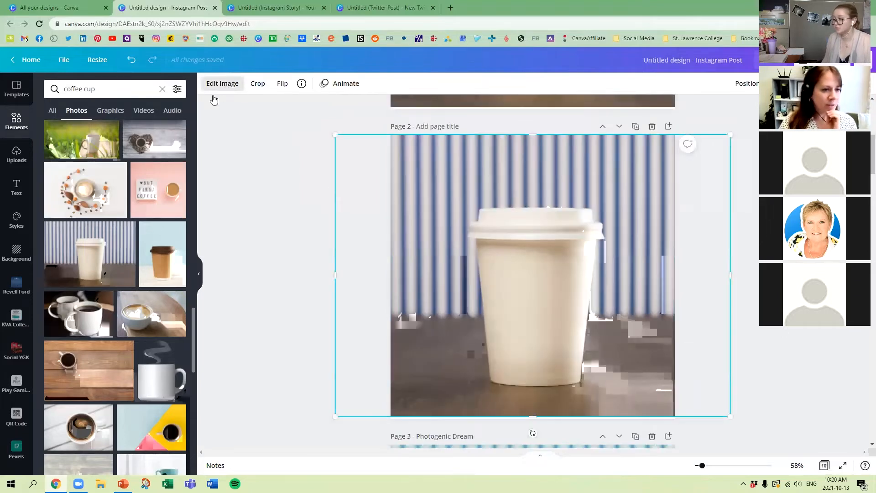
left_click(222, 84)
scroll(173, 368, "down", 3)
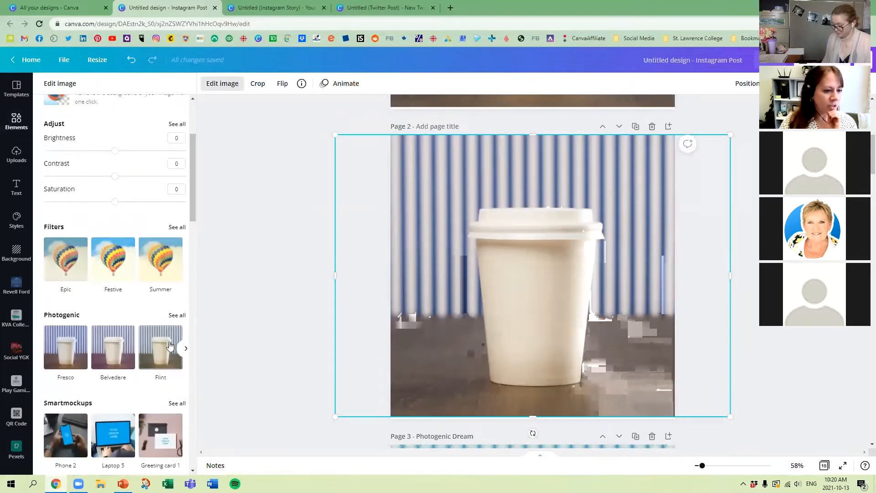
left_click(172, 318)
scroll(122, 325, "down", 10)
scroll(122, 320, "down", 1)
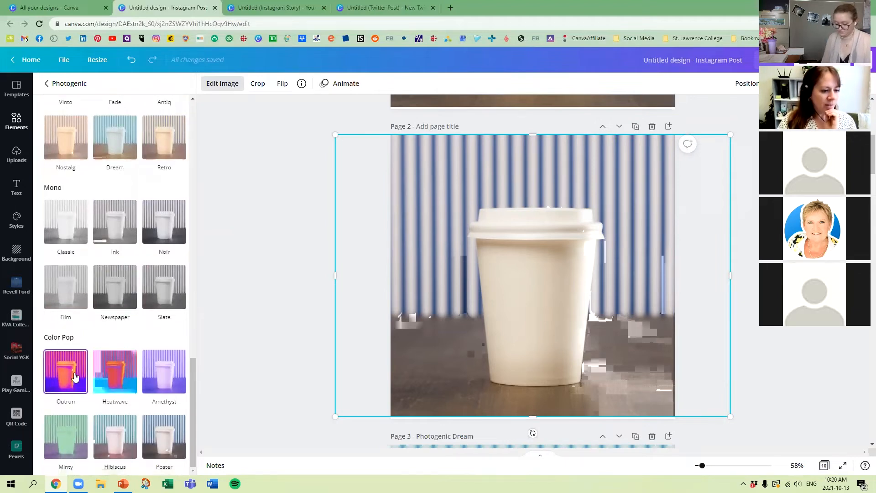
left_click(123, 373)
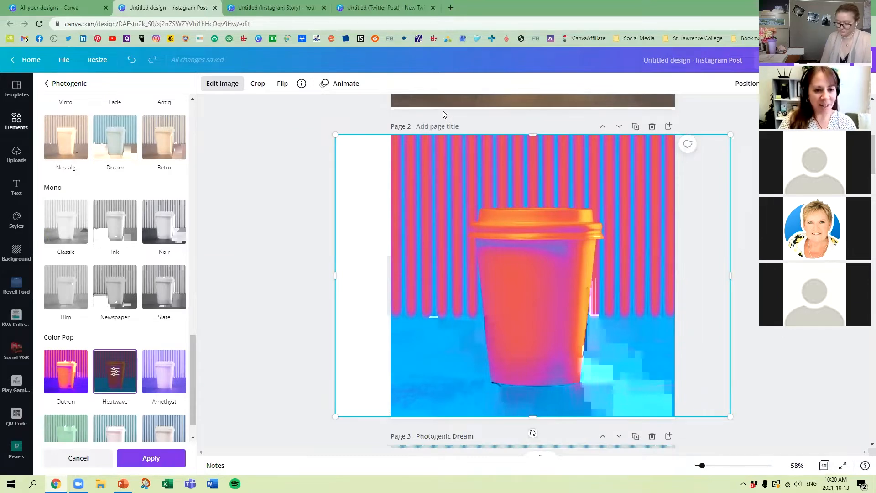
Step: Title the Heatwave page 2 "Photogenic - Colour Pop"
type("Photo")
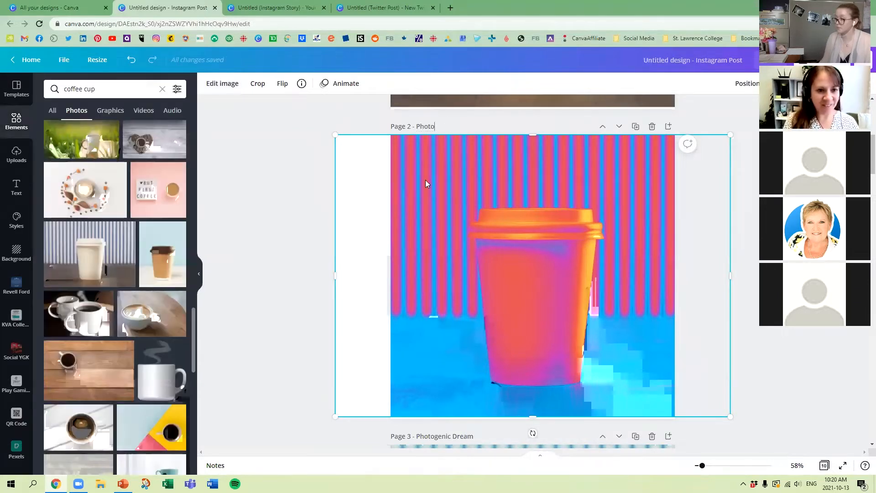
type("genic -")
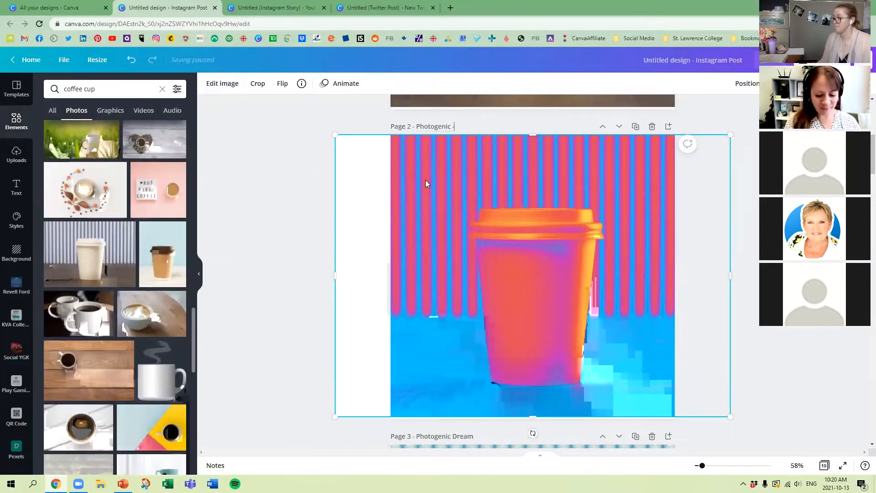
type(" Colour Pop")
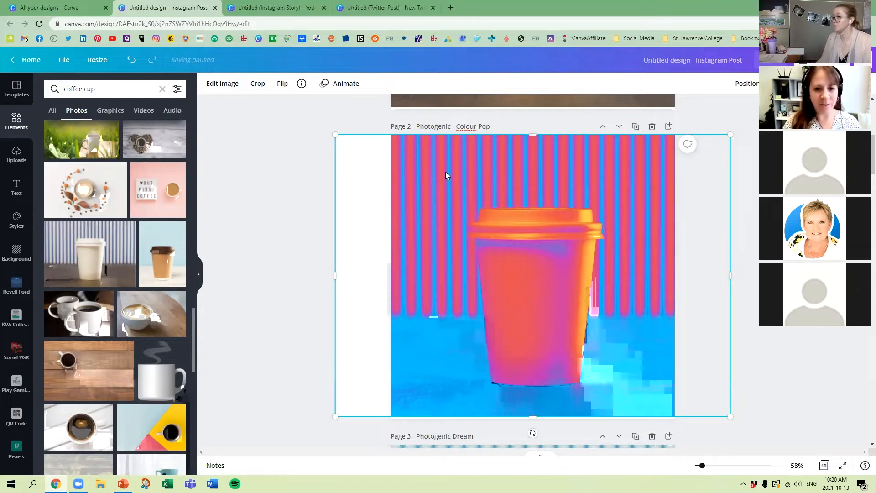
left_click(754, 156)
Step: Lower the transparency value of the Heatwave photo on page 2 to fade it to pale pastel colours
left_click(569, 230)
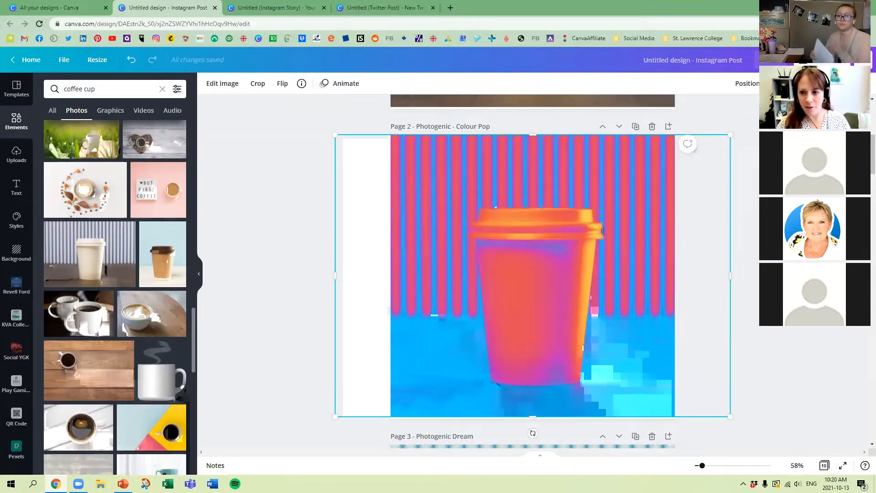
left_click(776, 83)
left_click(728, 112)
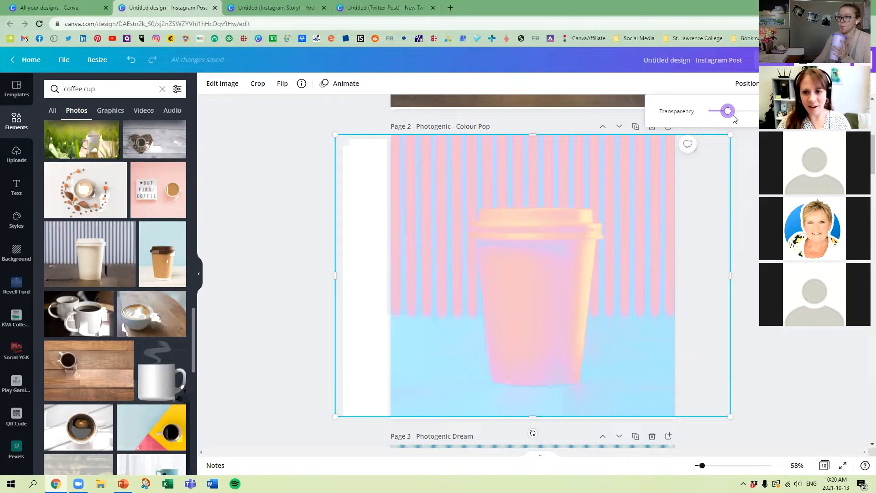
mouse_move(730, 114)
left_mouse_down()
mouse_move(718, 111)
mouse_move(725, 112)
left_mouse_up()
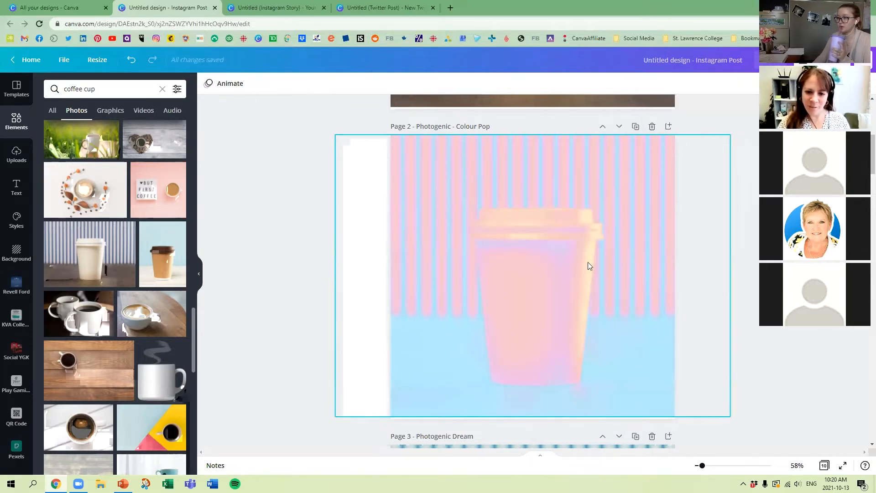
Step: Shift the faded photo left on page 2 until its right edge meets the page's right edge
double_click(588, 264)
left_click(818, 330)
left_click_drag(595, 282, 539, 283)
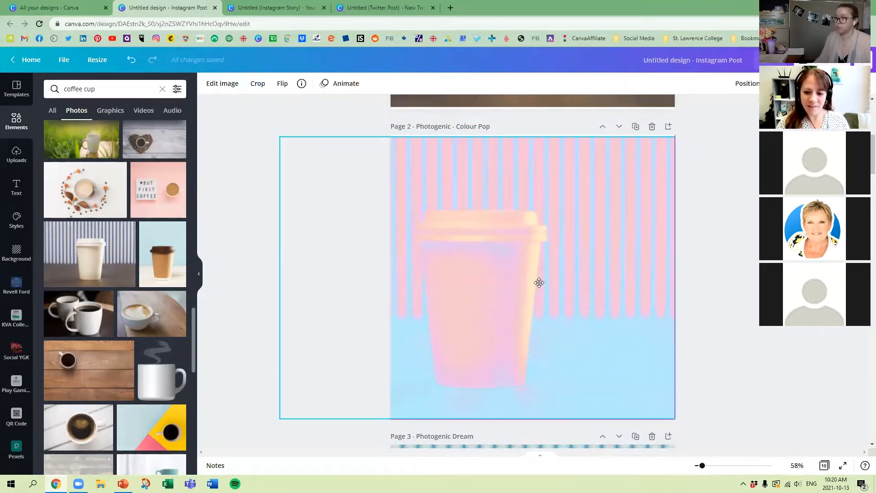
left_click(751, 295)
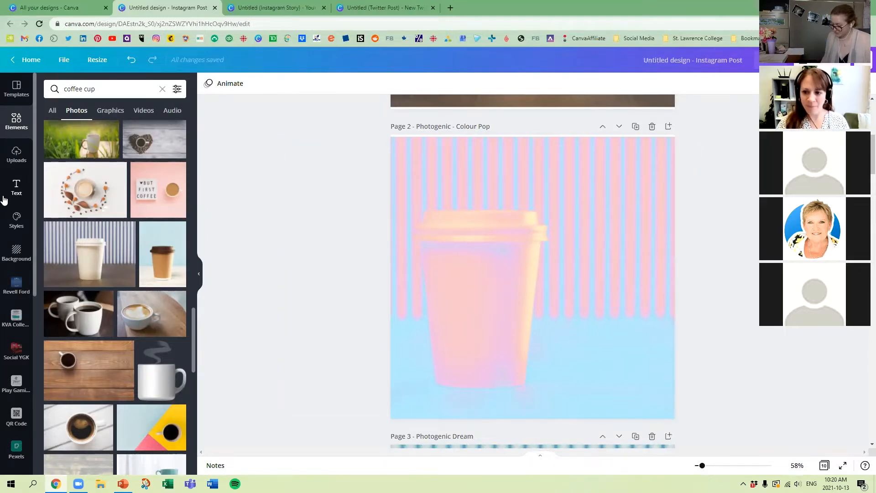
Step: Add the "cold, smooth & tasty." font combination to page 2 and place it over the cup
left_click(16, 187)
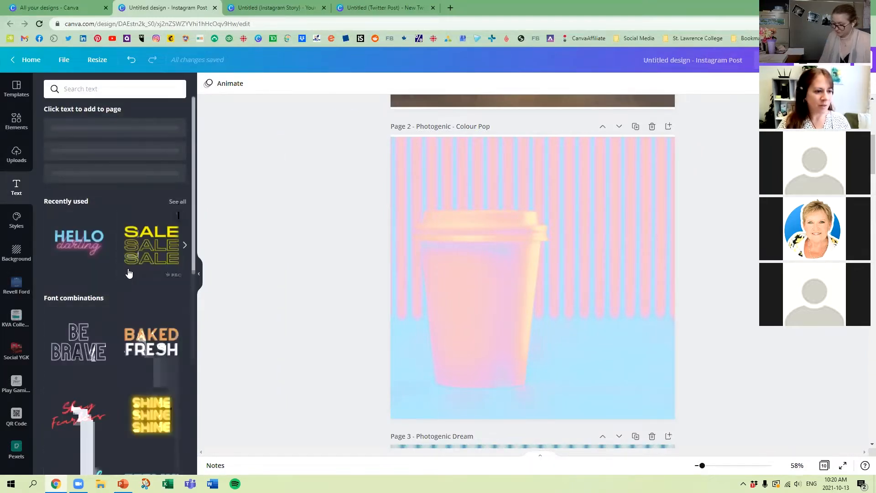
scroll(131, 274, "down", 5)
scroll(132, 274, "down", 4)
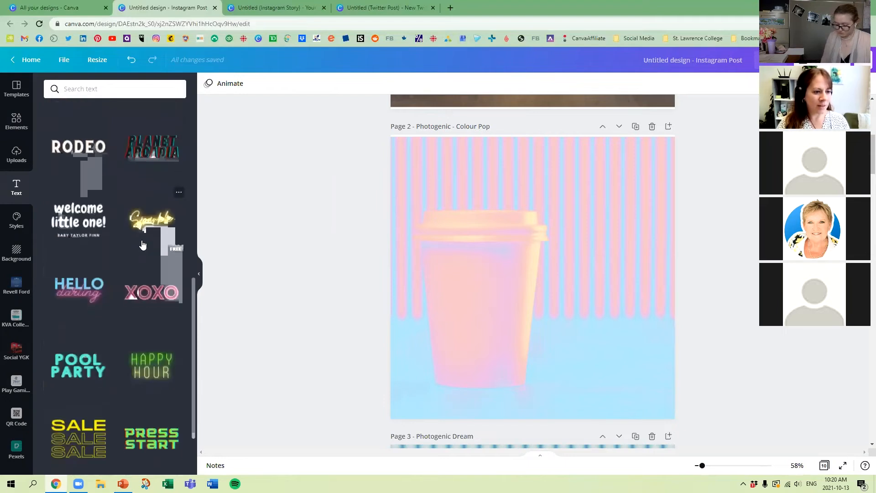
scroll(139, 251, "down", 2)
scroll(142, 245, "down", 8)
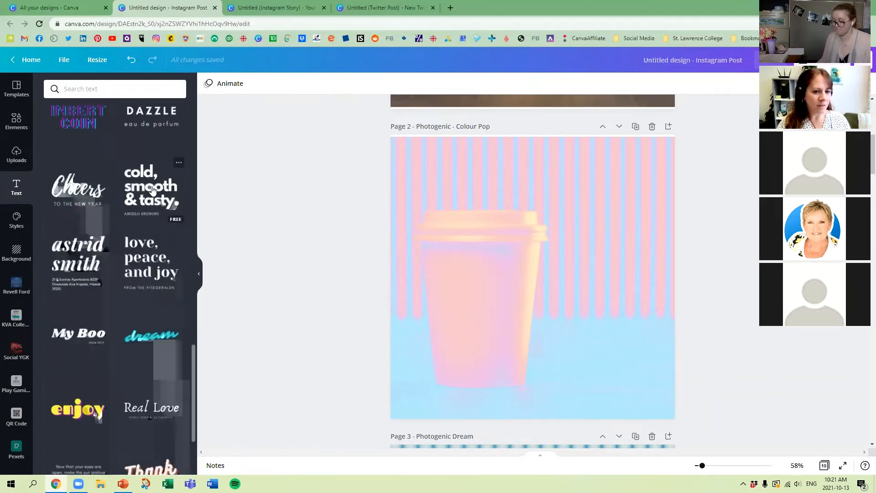
left_click(152, 191)
left_click_drag(516, 249, 482, 219)
left_click(309, 235)
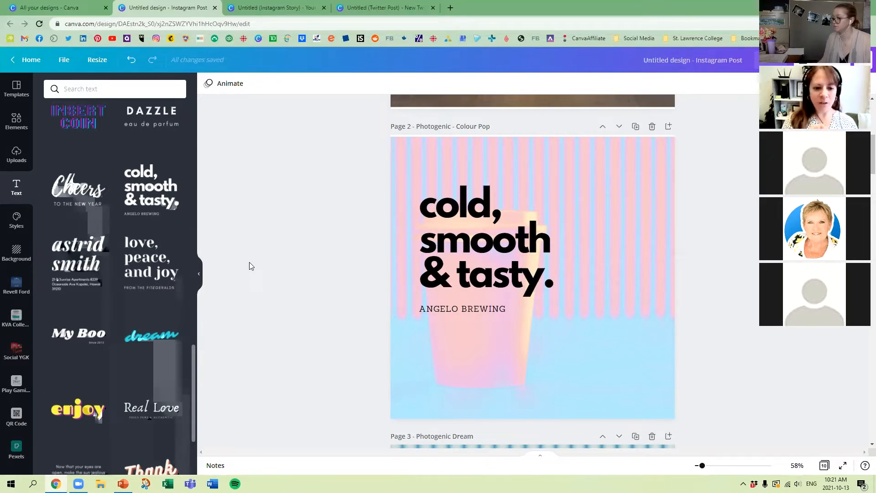
Step: Change the small line under "cold, smooth & tasty." to "ANGELO COFFEE"
left_click(480, 309)
double_click(480, 309)
key("Right")
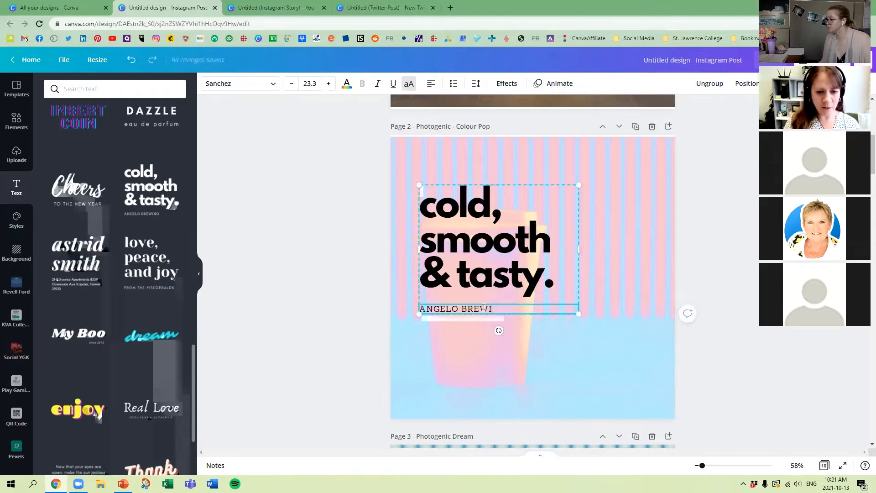
key("BackSpace")
key("BackSpace")
key("BackSpace")
key("BackSpace")
key("BackSpace")
type("COFFEE")
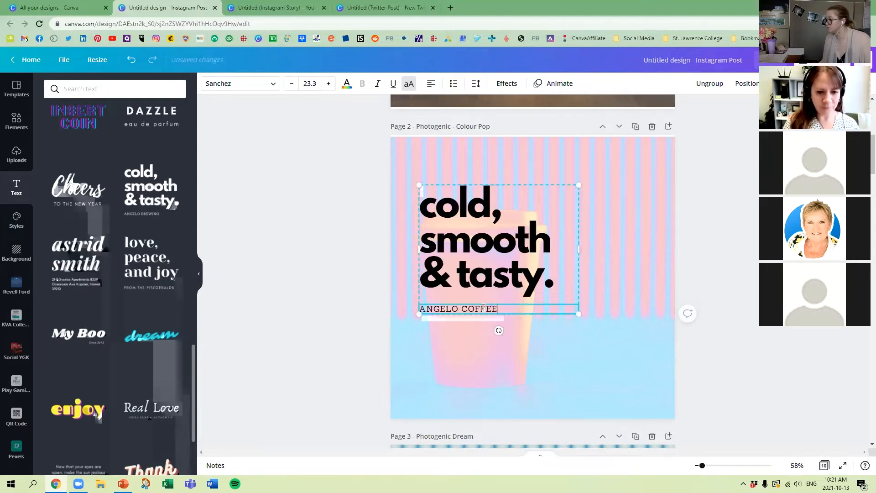
left_click(288, 248)
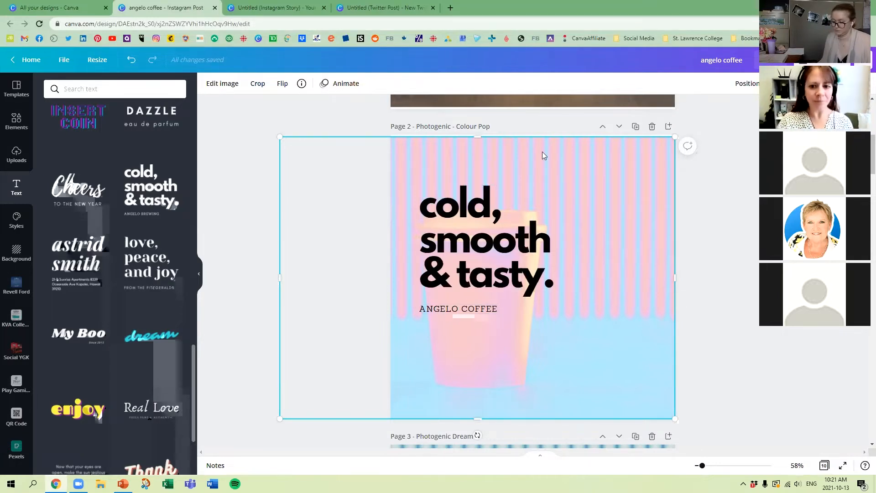
Step: Duplicate page 1, which holds the original coffee cup photo
left_click(728, 233)
scroll(728, 233, "up", 6)
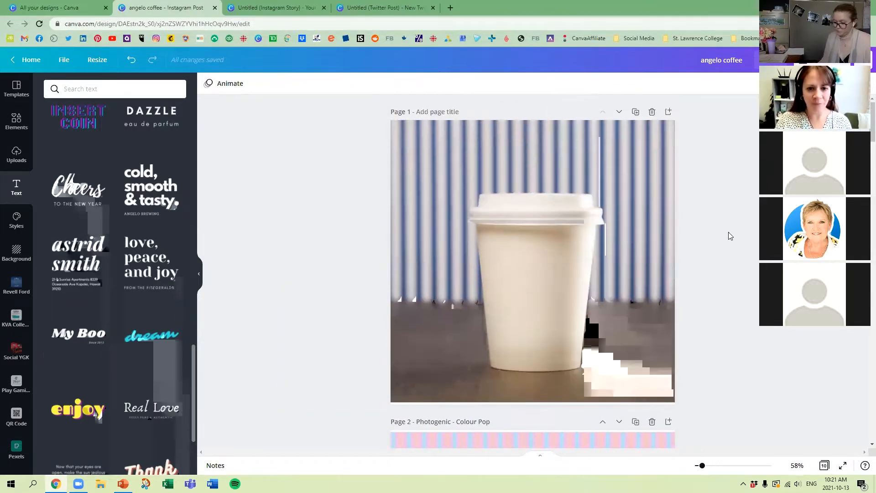
scroll(539, 258, "down", 7)
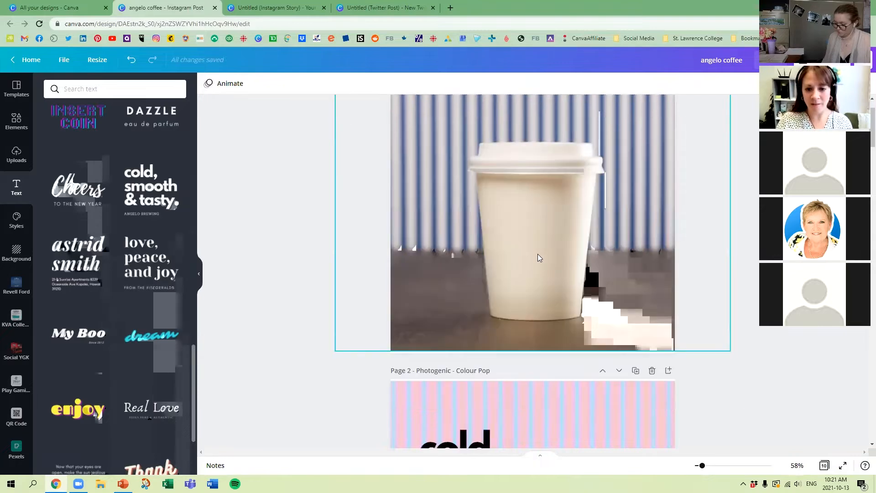
scroll(538, 257, "up", 5)
scroll(539, 258, "up", 2)
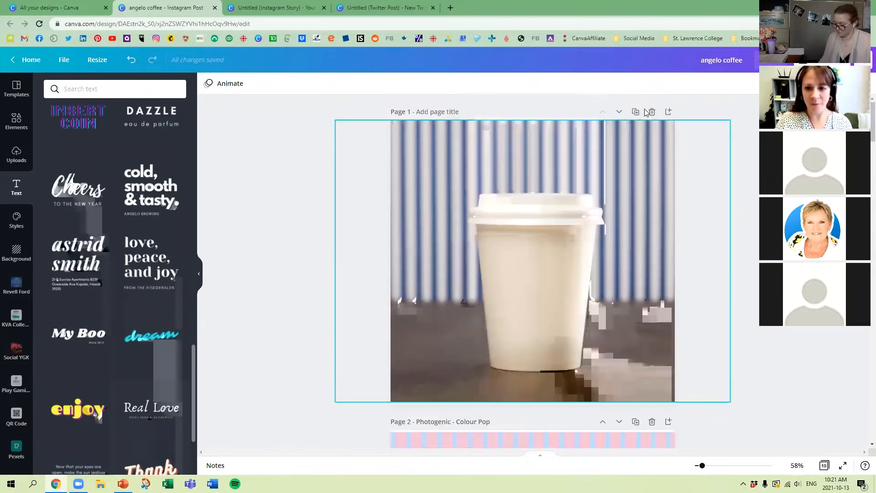
left_click(636, 112)
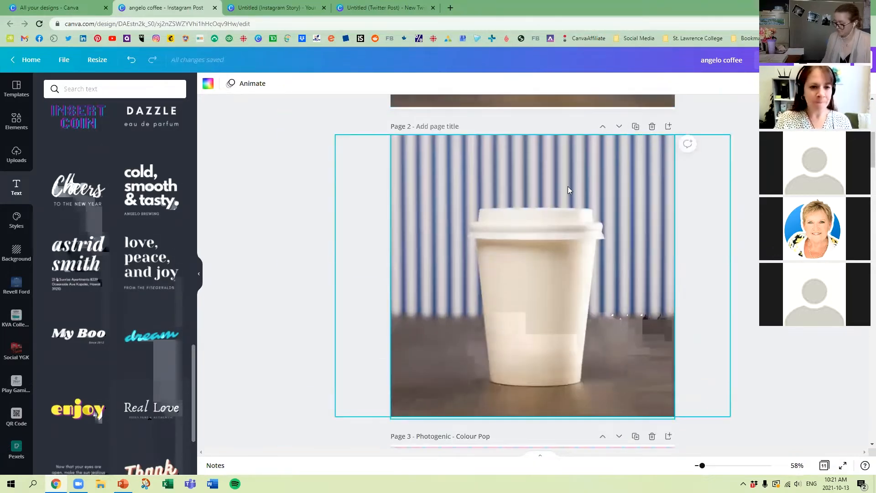
Step: Apply the Fuchsia Duotone effect to the coffee cup photo on the duplicated page 2
left_click(572, 190)
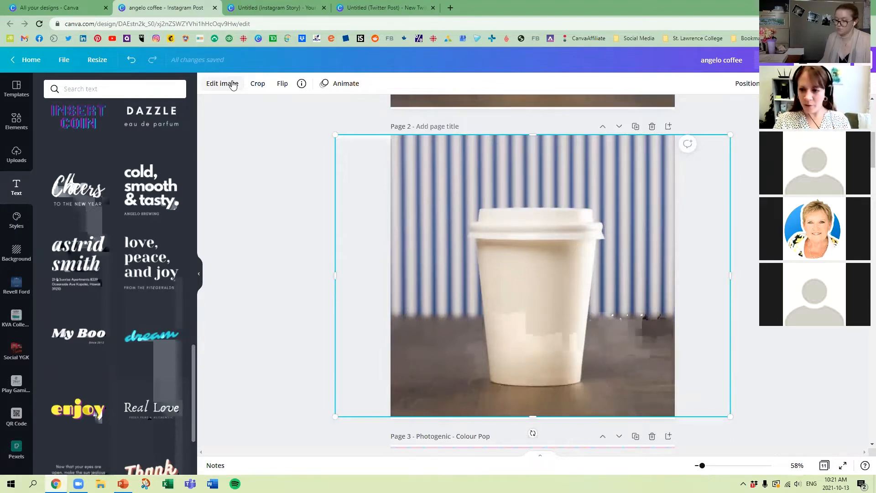
left_click(222, 83)
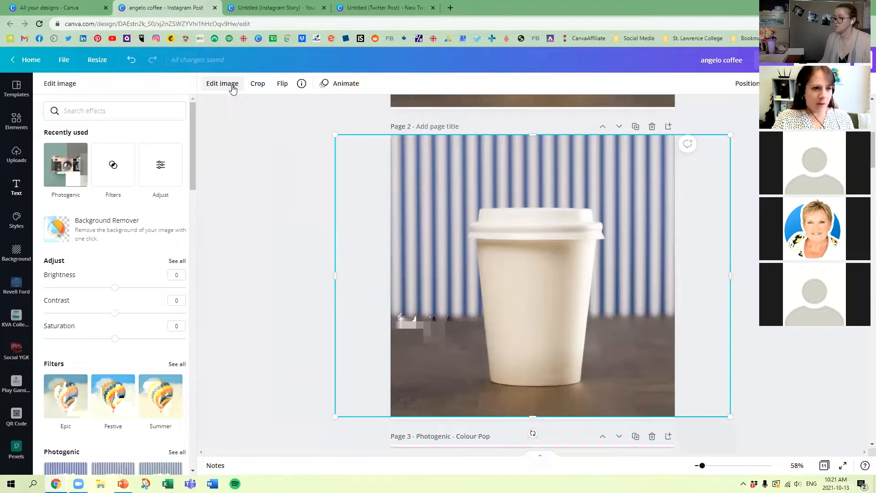
scroll(111, 226, "down", 4)
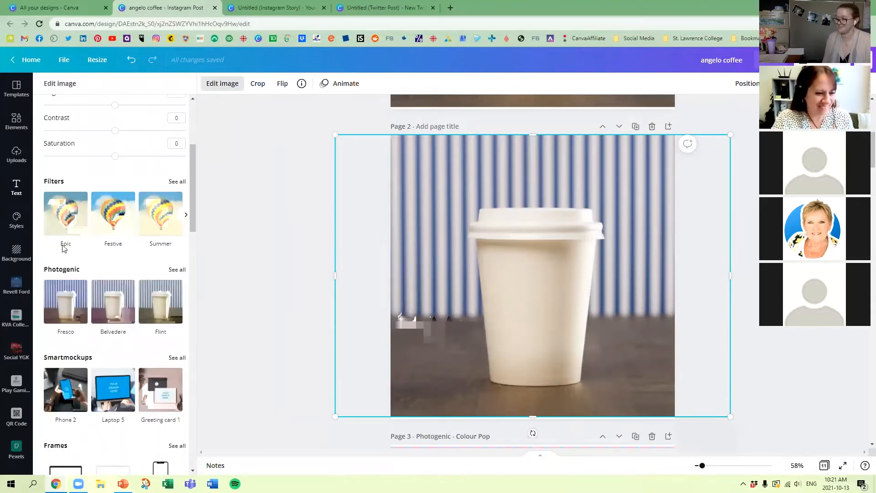
scroll(64, 248, "down", 8)
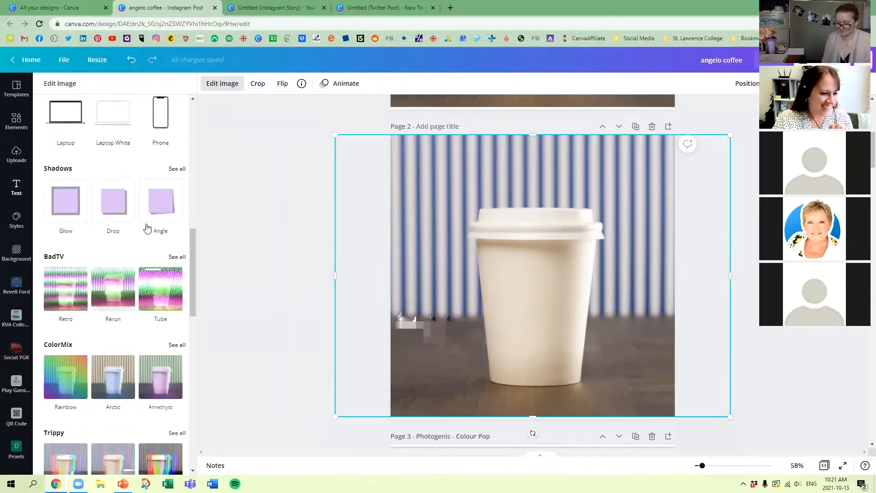
scroll(147, 227, "down", 12)
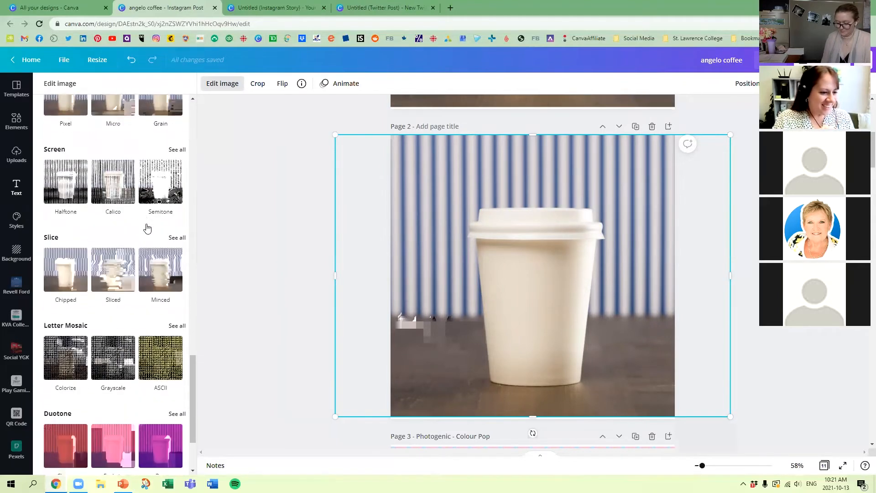
scroll(147, 227, "down", 2)
left_click(176, 309)
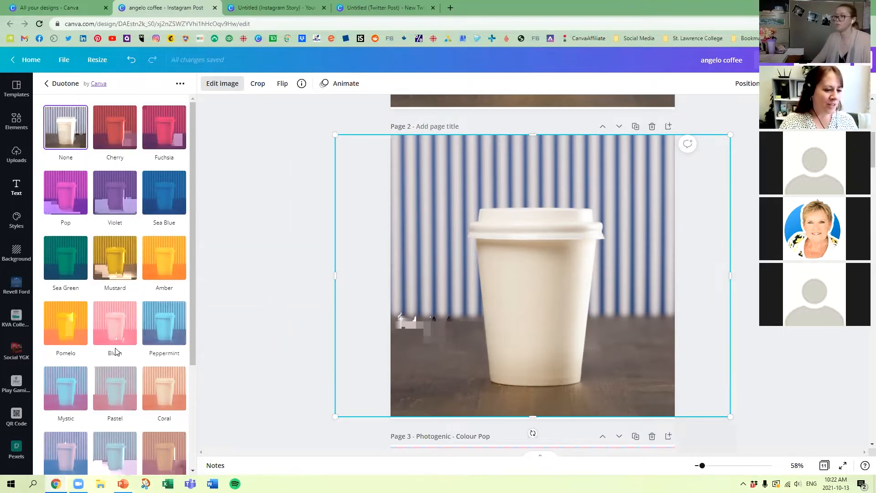
scroll(151, 255, "down", 3)
scroll(143, 279, "up", 3)
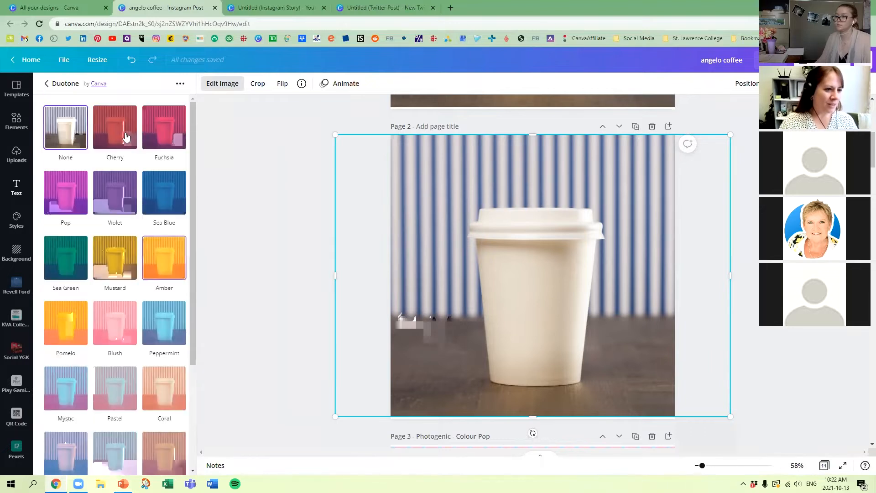
left_click(169, 132)
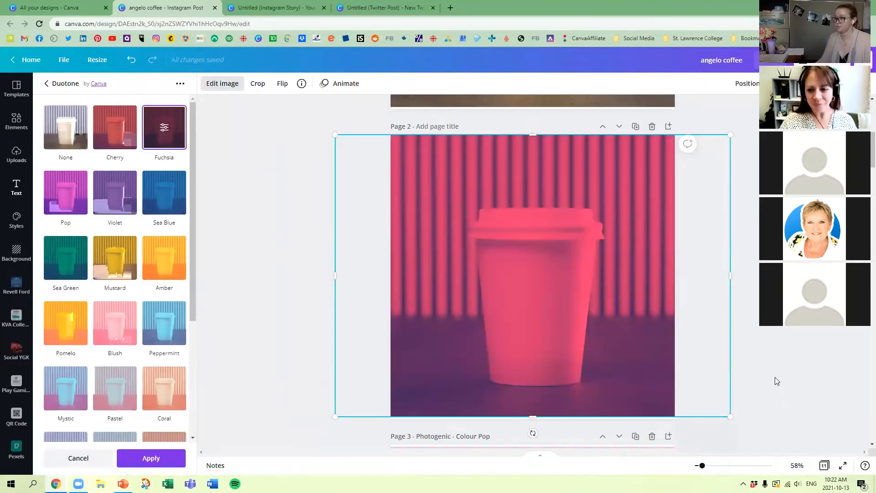
left_click(649, 311)
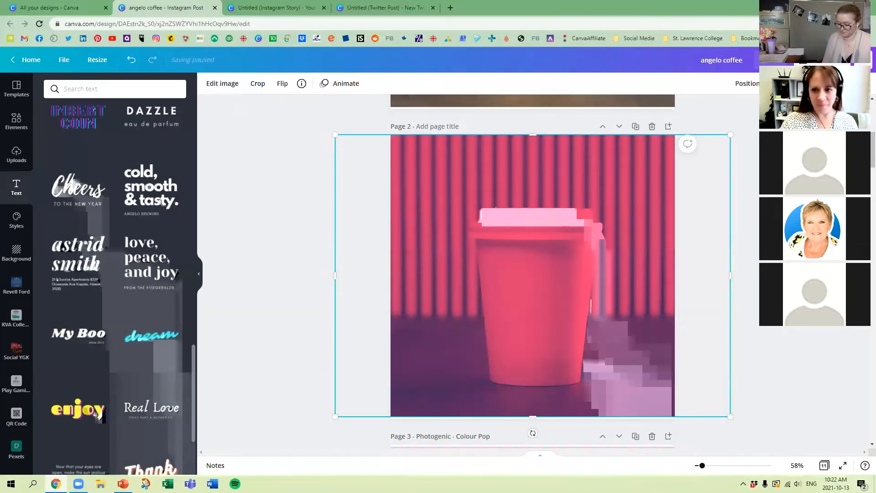
left_click(797, 83)
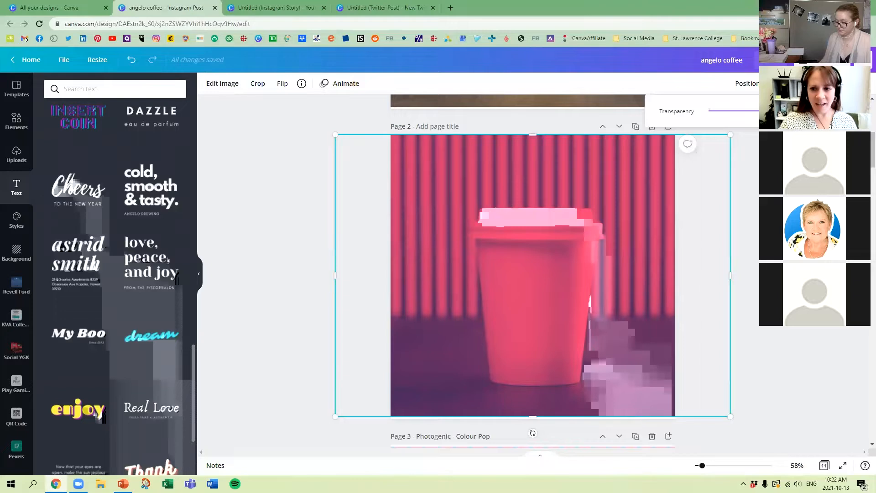
mouse_move(771, 115)
left_mouse_down()
mouse_move(715, 120)
mouse_move(771, 115)
left_mouse_up()
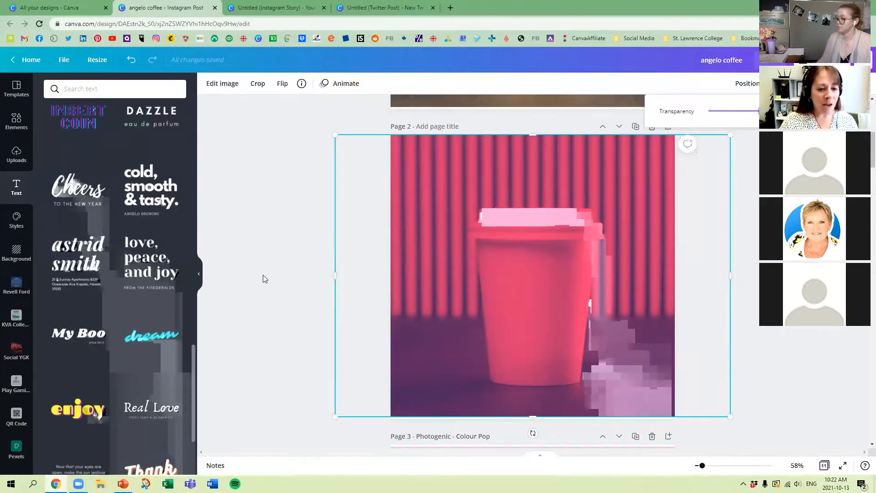
left_click(343, 195)
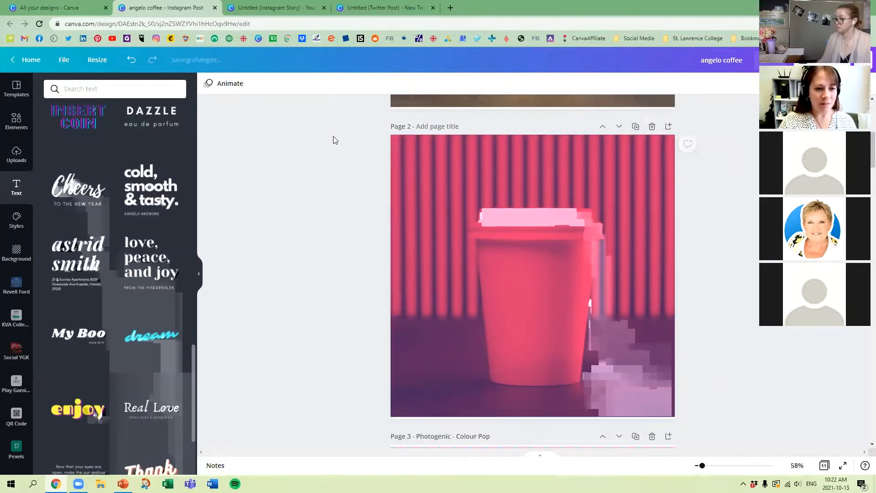
Step: Shrink the Fuchsia photo so it fits entirely within page 2 and center it on the page
left_click_drag(335, 135, 461, 225)
left_click_drag(630, 313, 558, 261)
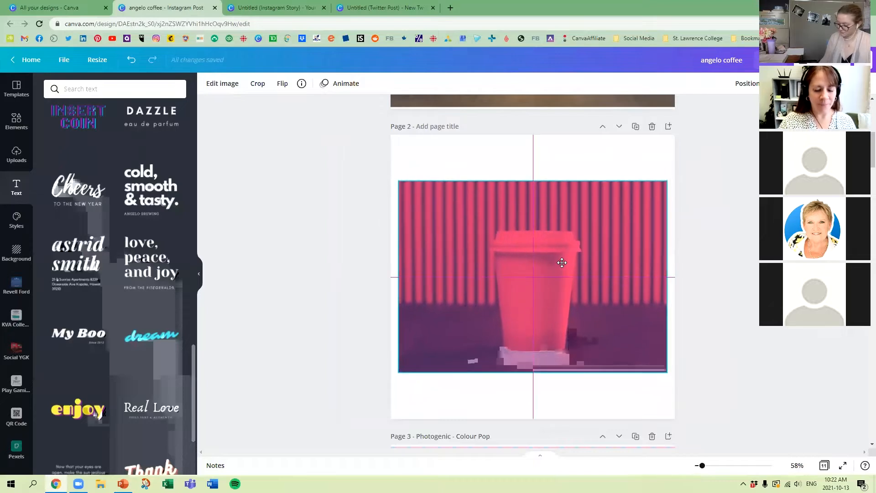
Step: Remove the background of the Fuchsia photo and erase the leftover stripes around the cup with a size 25 brush
left_click(234, 86)
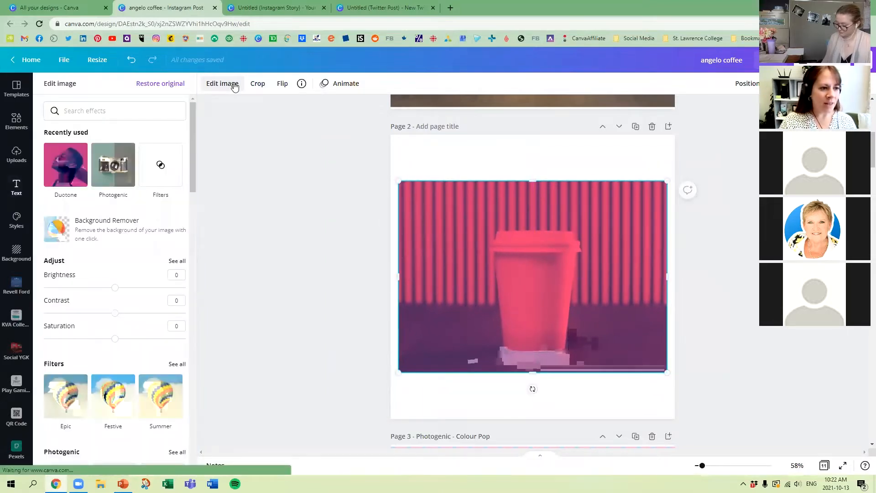
left_click(112, 224)
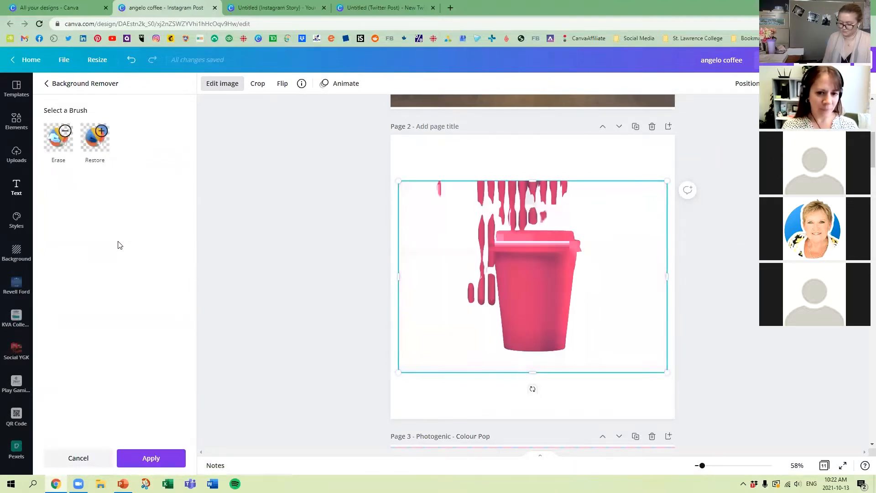
left_click(60, 139)
mouse_move(522, 187)
left_mouse_down()
mouse_move(430, 179)
mouse_move(443, 201)
mouse_move(500, 201)
mouse_move(555, 193)
mouse_move(567, 177)
mouse_move(467, 174)
mouse_move(568, 187)
mouse_move(571, 197)
mouse_move(540, 210)
mouse_move(457, 212)
mouse_move(479, 215)
mouse_move(461, 308)
mouse_move(472, 284)
left_mouse_up()
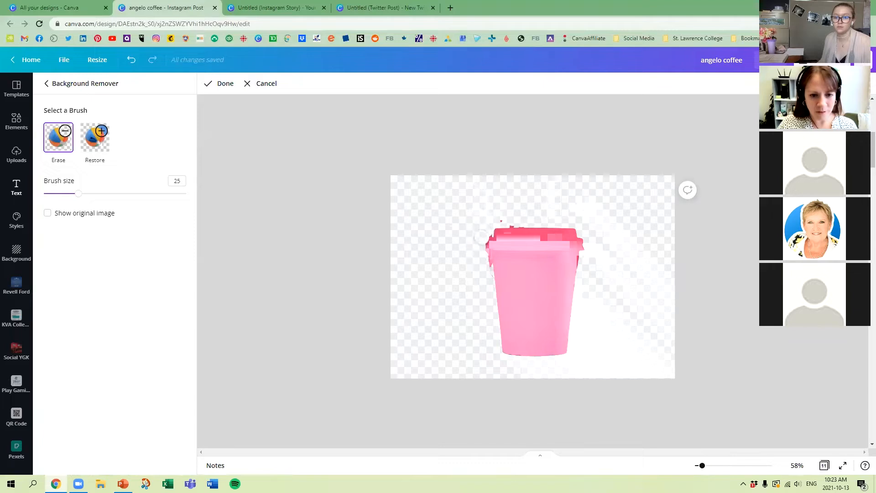
left_click_drag(484, 262, 485, 257)
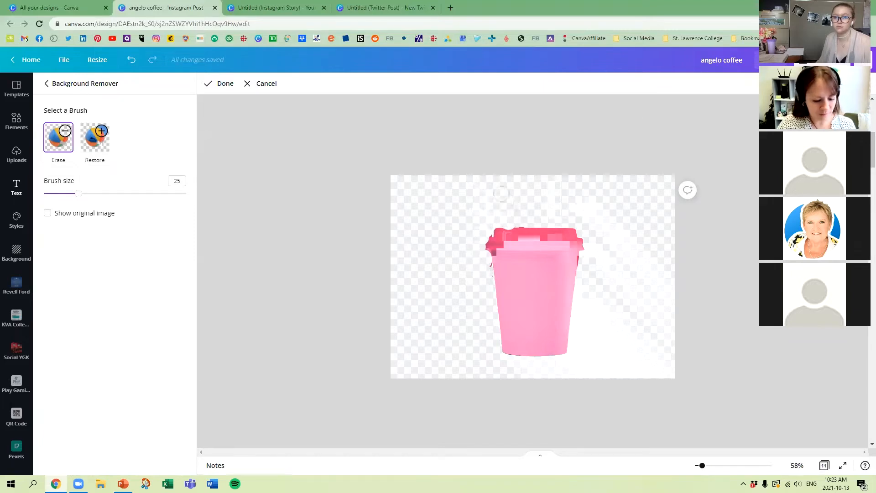
left_click(92, 143)
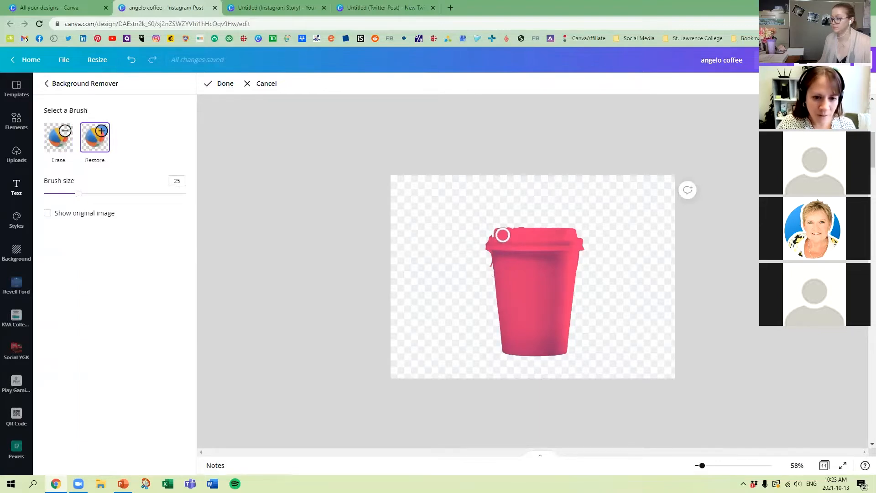
left_click(220, 84)
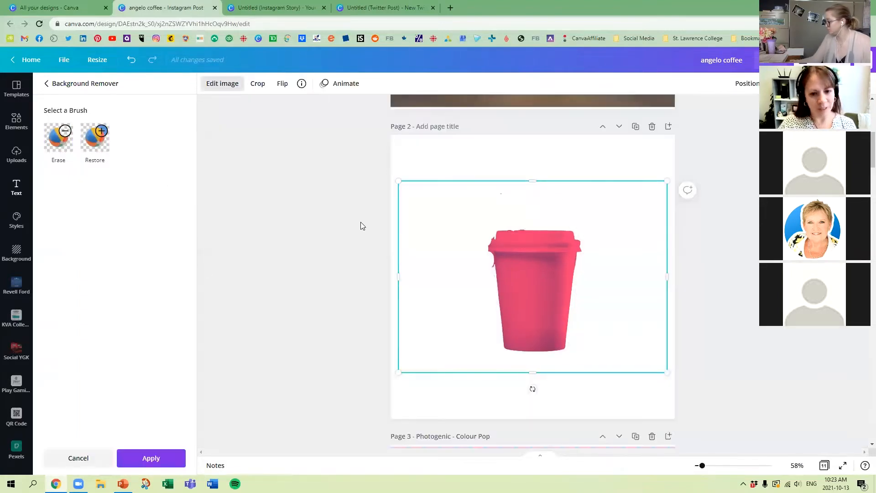
Step: Scale down the pink cup cutout and place it in the lower left part of page 2
left_click(529, 261)
left_click_drag(436, 207, 532, 279)
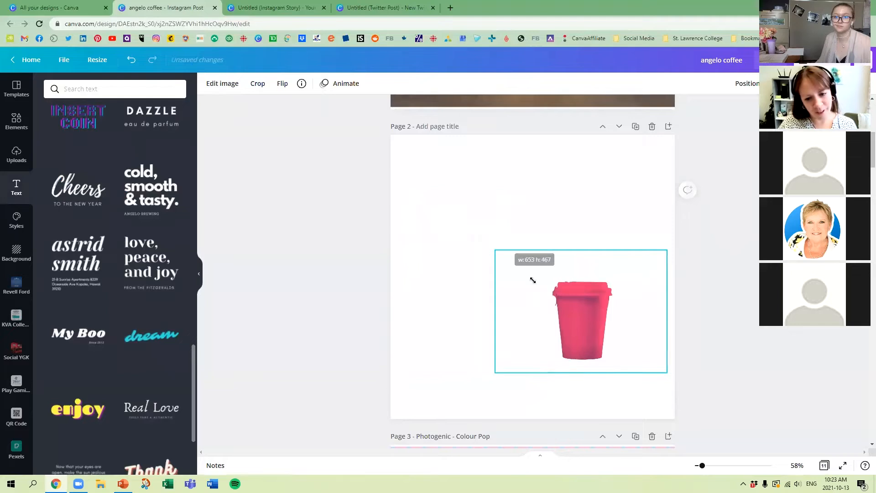
left_click_drag(586, 333, 465, 368)
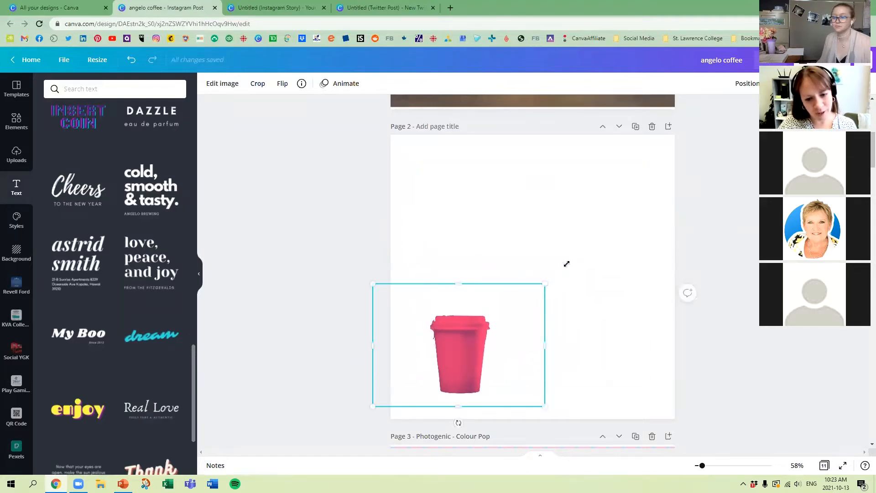
left_click_drag(566, 263, 595, 248)
left_click(449, 232)
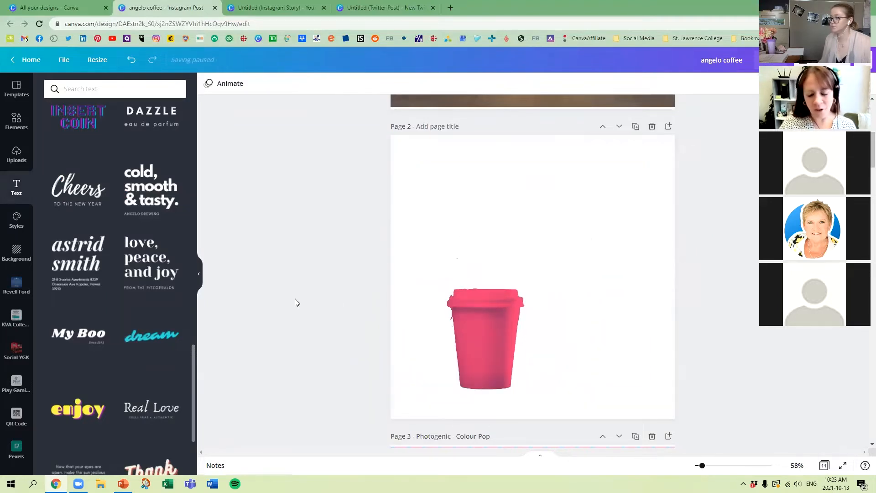
Step: Copy the original cup photo on page 1 and move the pasted copy onto page 2
scroll(483, 191, "up", 1)
scroll(483, 191, "up", 3)
left_click(503, 174)
key("ctrl+c")
key("ctrl+v")
left_click_drag(571, 241, 568, 385)
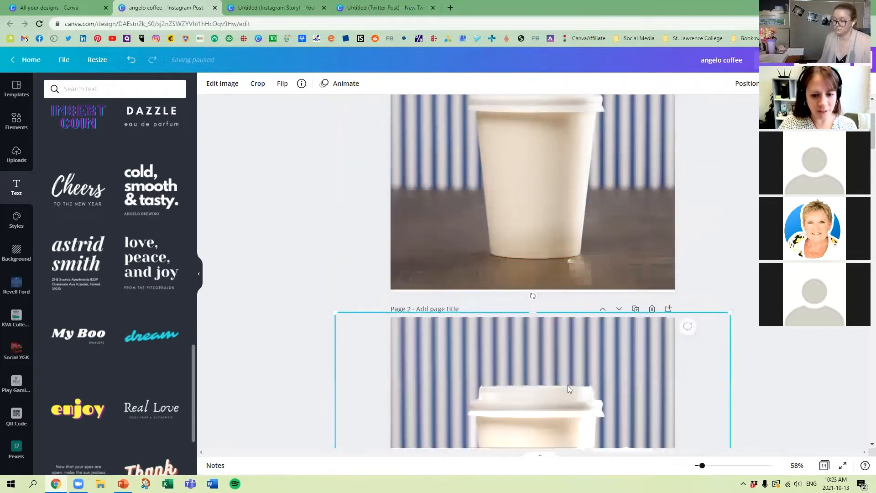
Step: Shift the copied photo left on page 2, scale it down, and send it behind the pink cup
scroll(570, 319, "down", 4)
left_click_drag(562, 239, 553, 244)
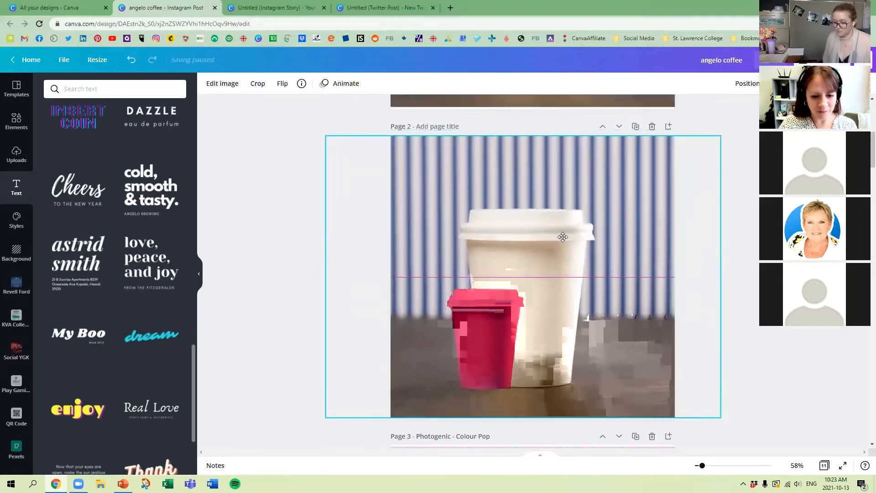
left_click_drag(641, 206, 577, 204)
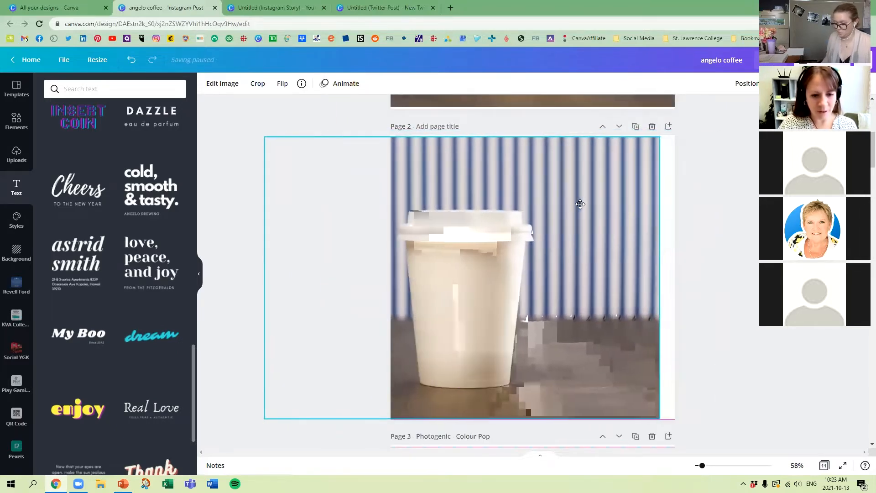
left_click_drag(661, 137, 553, 211)
left_click_drag(485, 256, 528, 255)
right_click(529, 254)
left_click(582, 328)
Step: Enlarge the pink cup cutout and position it directly over the white cup in the photo
left_click_drag(496, 325, 464, 334)
left_click_drag(562, 255, 635, 238)
left_click_drag(473, 297, 455, 298)
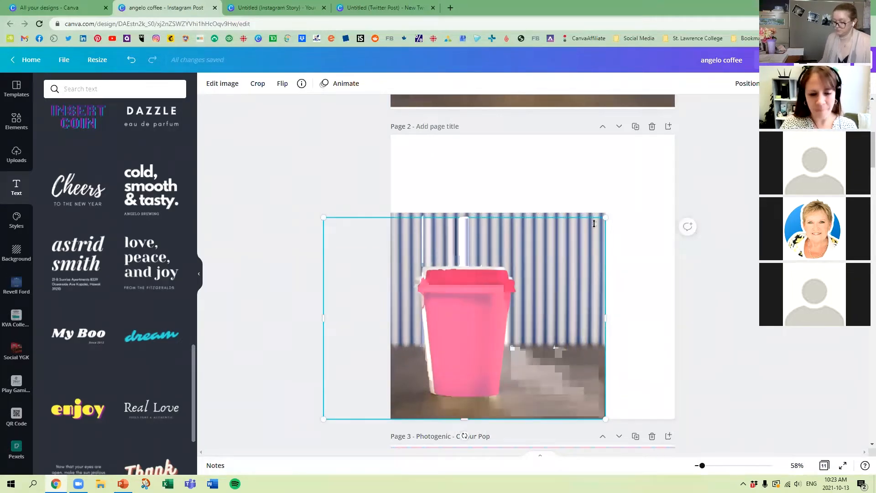
left_click(669, 261)
left_click(468, 289)
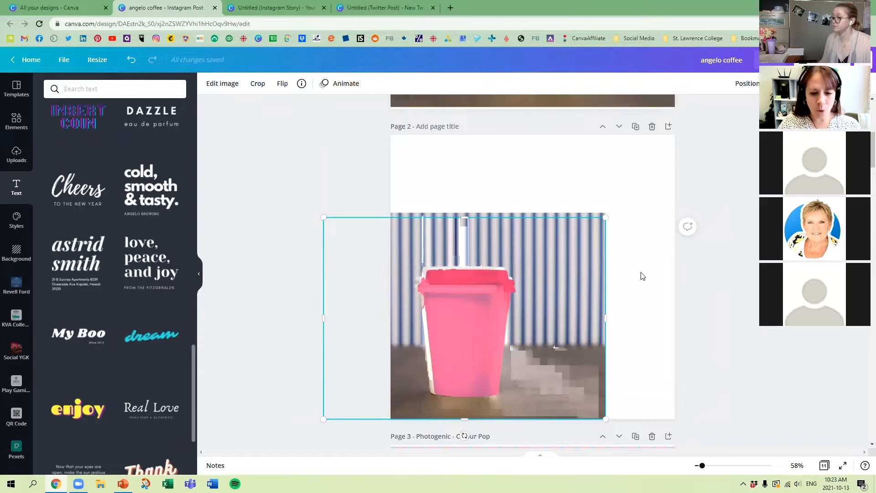
Step: Make another duplicate of the original cup page and select the photo on the new page 2
scroll(691, 195, "up", 5)
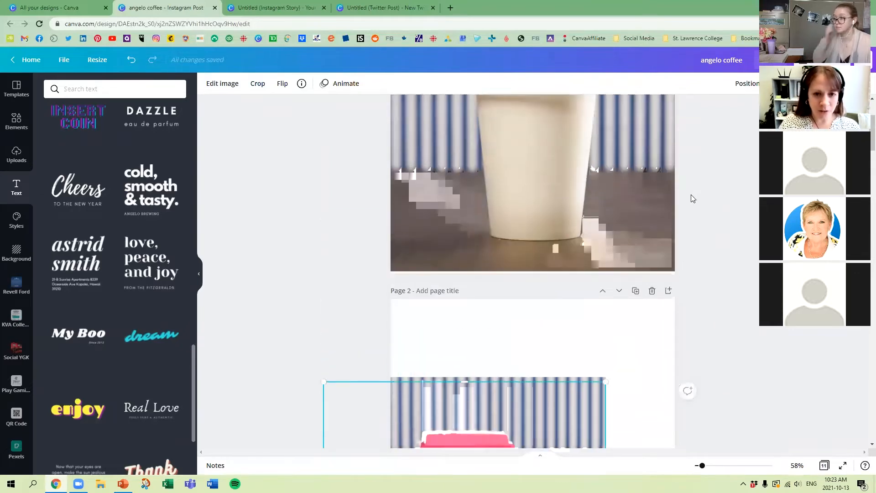
left_click(623, 209)
scroll(570, 173, "up", 1)
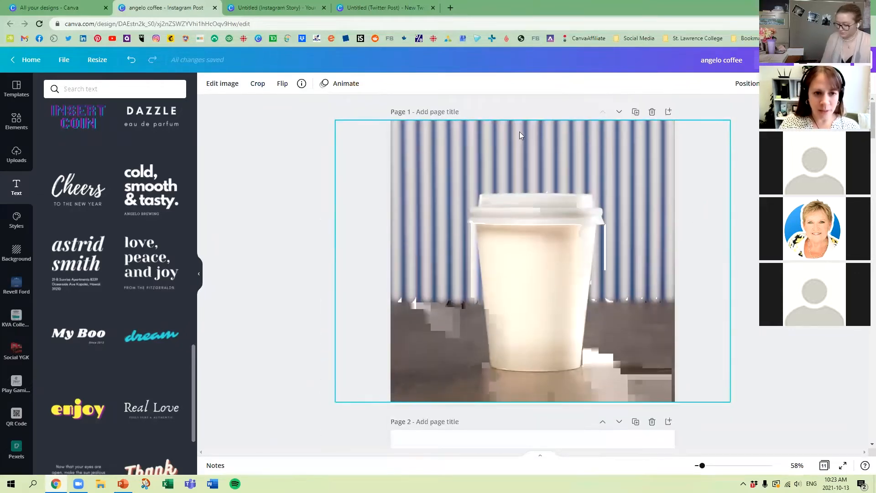
left_click(635, 113)
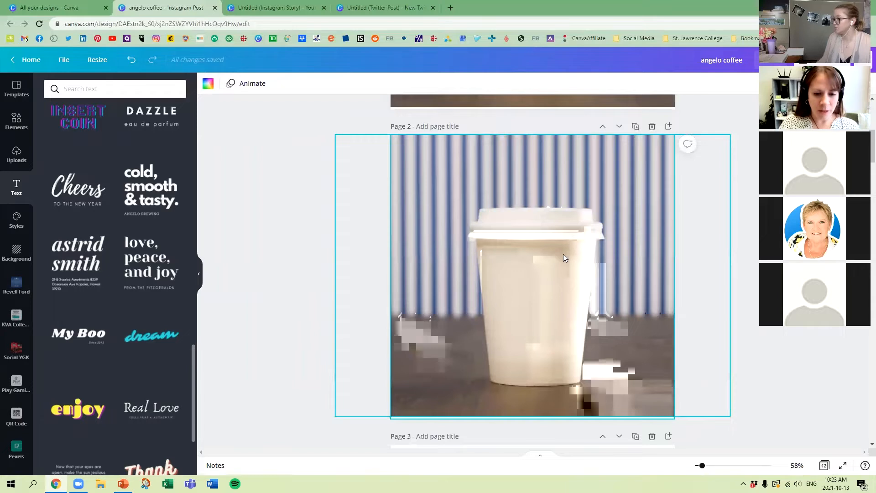
left_click(430, 182)
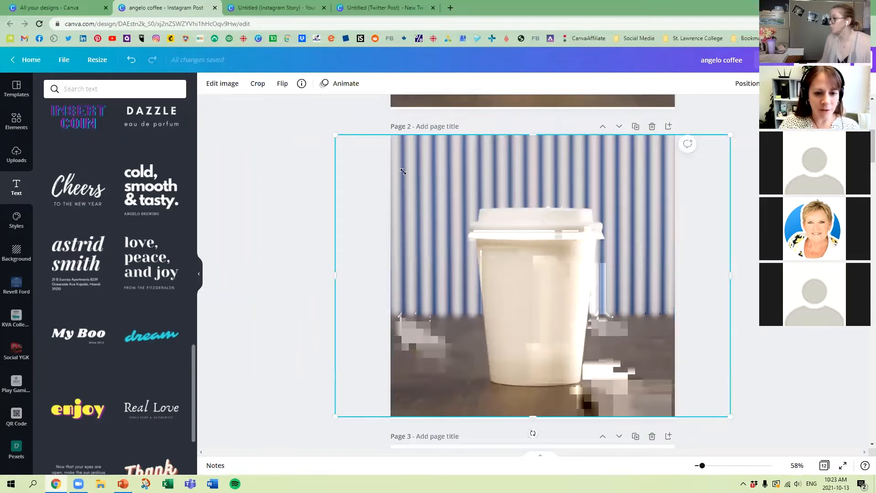
Step: Scale down the cup photo on page 2, shift it left, and remove its background
left_click_drag(403, 172, 442, 210)
left_click_drag(528, 288, 444, 259)
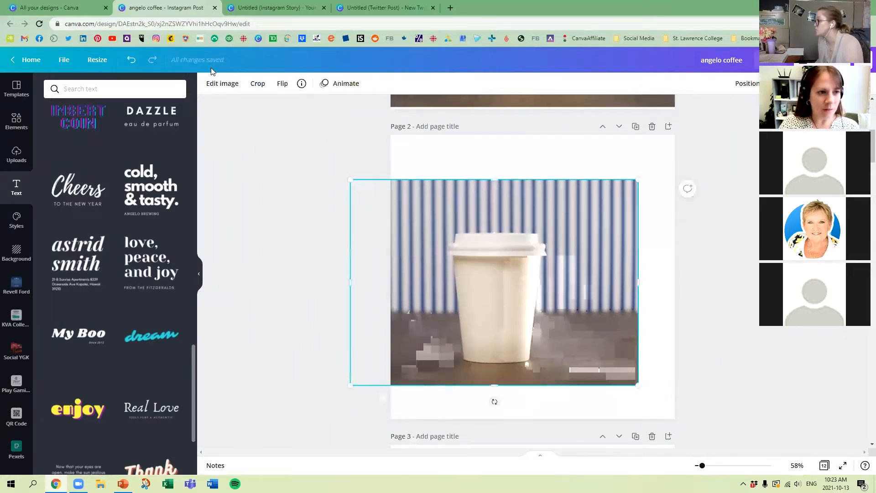
left_click(231, 84)
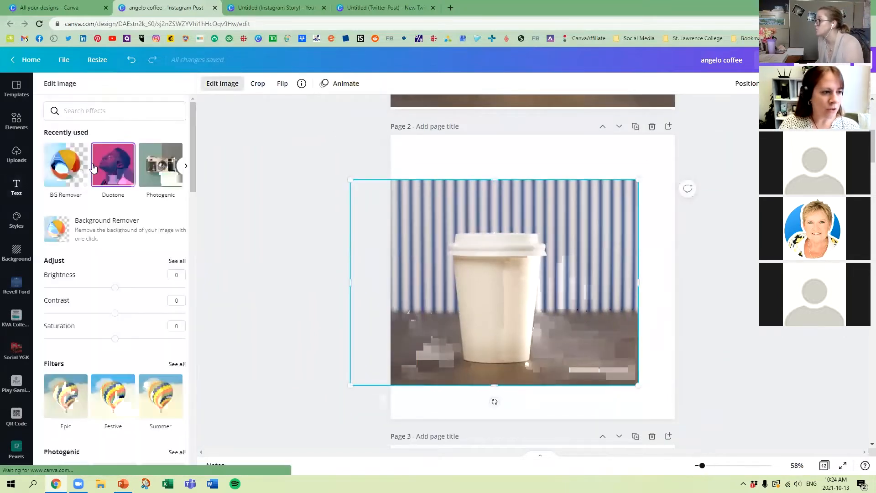
left_click(78, 231)
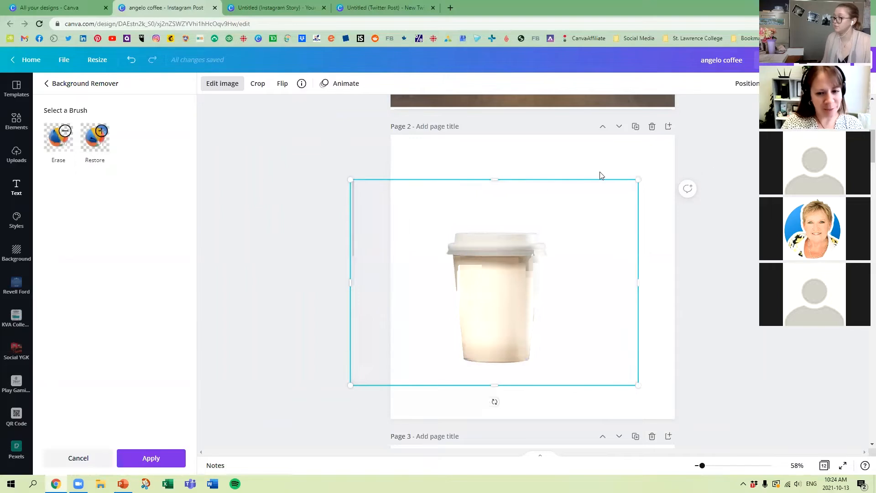
left_click(323, 162)
Step: Reposition the original white cup photo on page 3 so it spans the page width
scroll(321, 171, "down", 4)
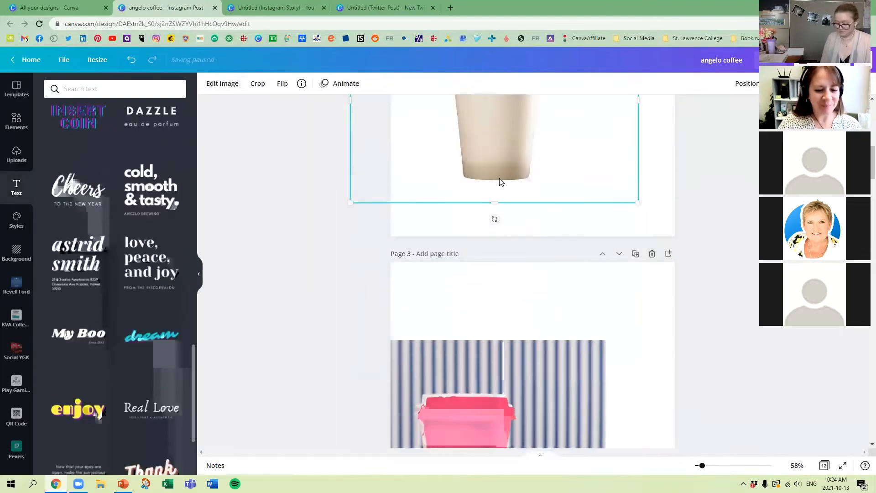
scroll(501, 183, "down", 2)
left_click_drag(475, 336, 534, 289)
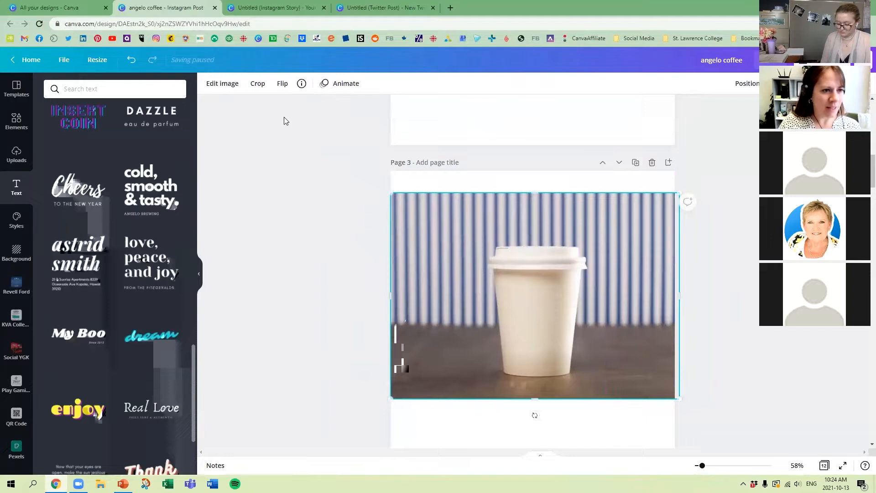
Step: Try the Myrtle duotone on the cup photo on page 3
left_click(221, 84)
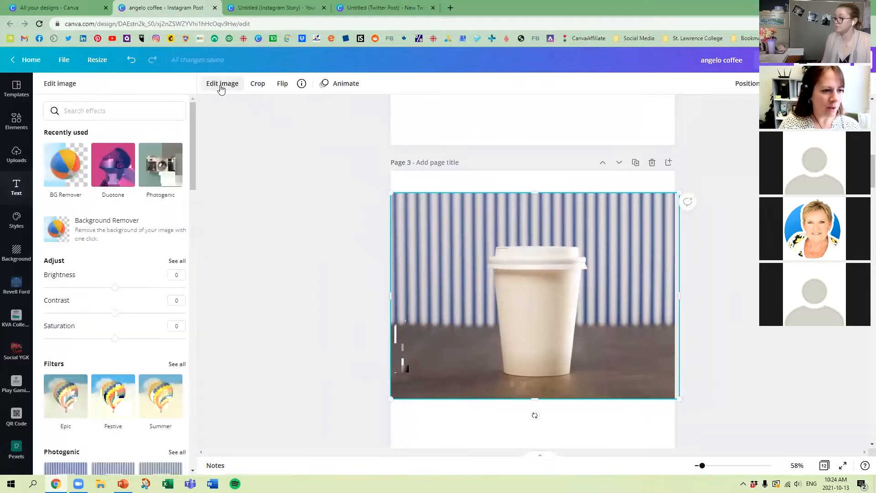
left_click(116, 170)
scroll(82, 256, "down", 1)
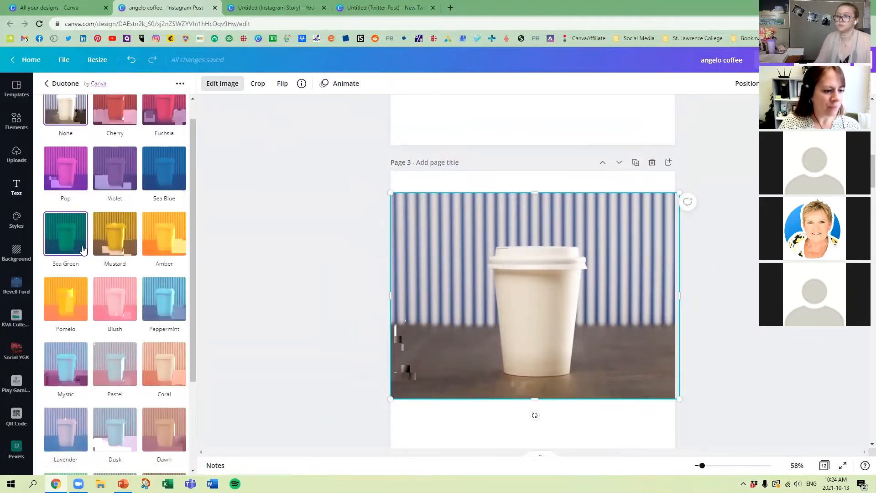
scroll(77, 347, "down", 2)
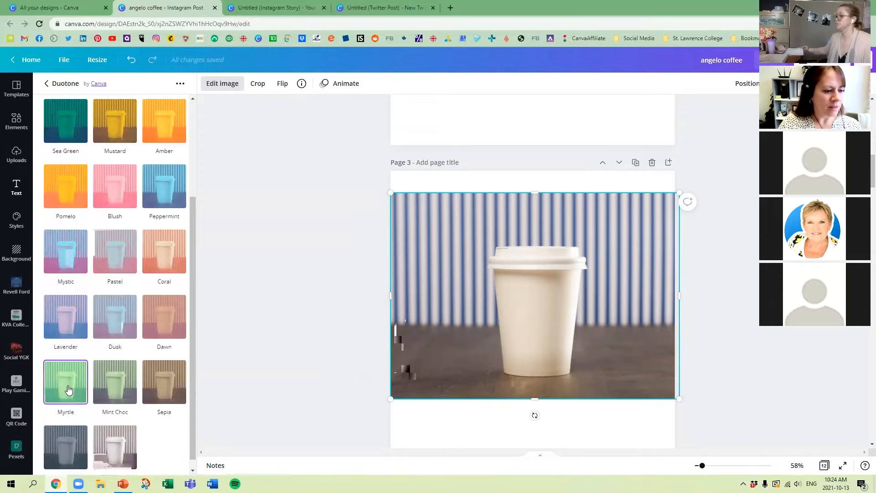
left_click(66, 383)
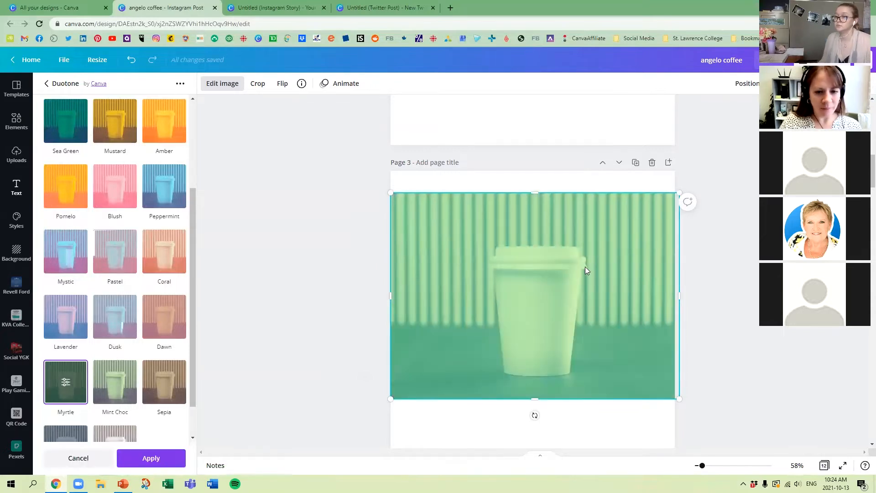
Step: Move the cup photo from page 3 up onto page 2 and place it over the cup cutout
left_click_drag(581, 261, 582, 75)
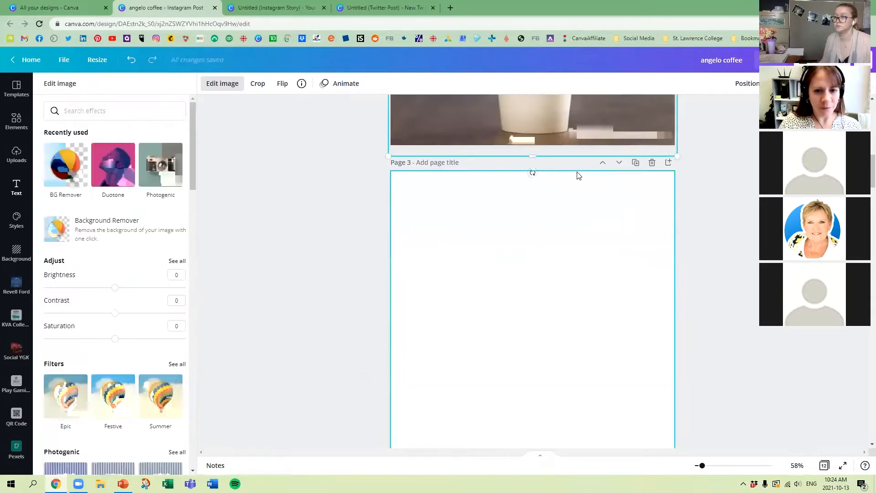
scroll(600, 244, "up", 3)
scroll(602, 231, "up", 2)
left_click_drag(595, 276, 574, 239)
Step: Apply the Myrtle duotone to the cup photo on page 2
left_click(113, 164)
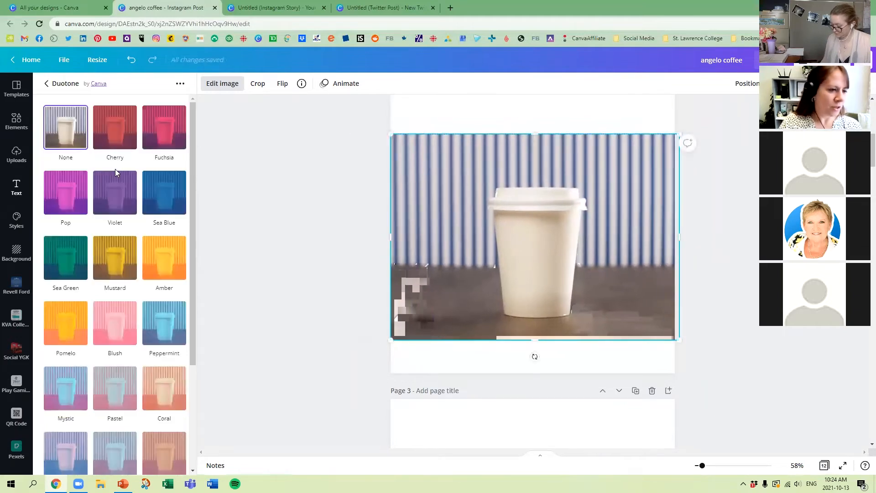
scroll(62, 383, "down", 3)
left_click(62, 384)
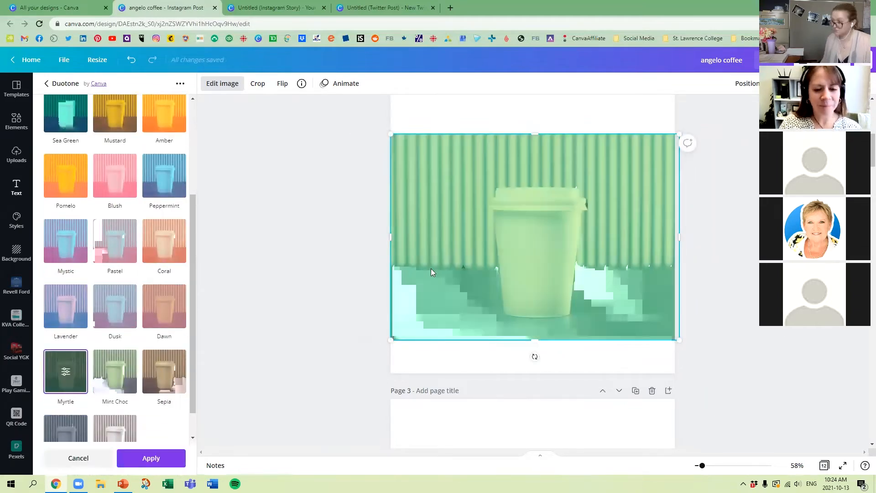
Step: Send the green photo to the back and line up the white cup cutout with the green cup
right_click(576, 181)
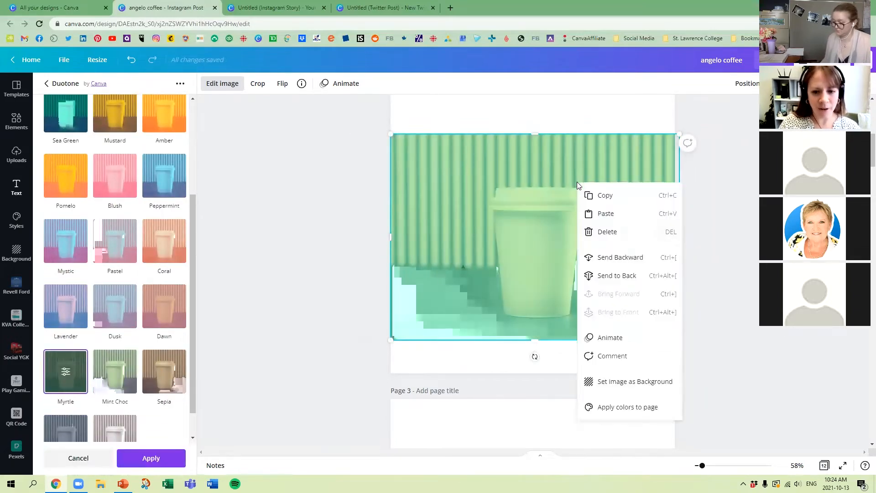
left_click(626, 276)
left_click(511, 244)
left_click_drag(511, 244, 525, 243)
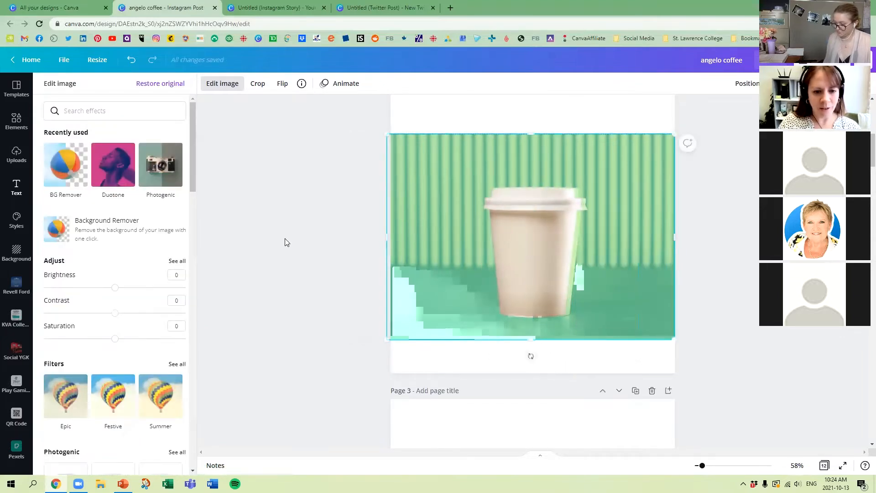
left_click(16, 187)
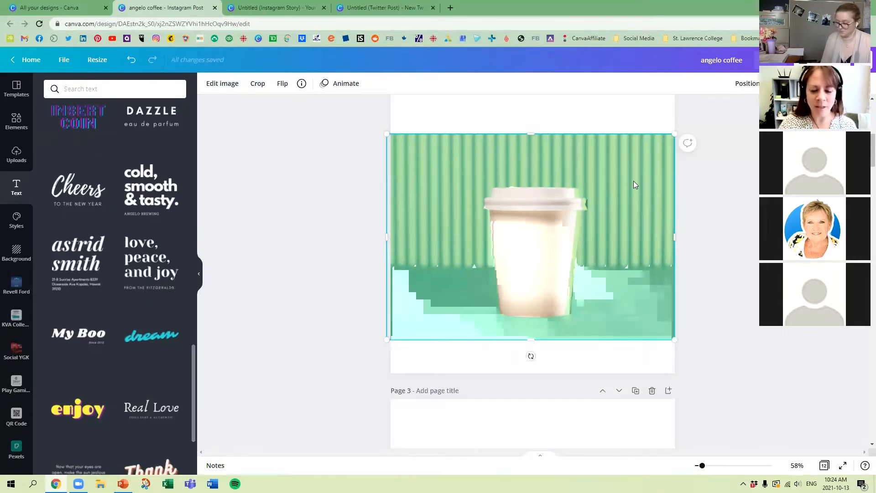
Step: Enlarge the green photo to fill page 2 and scale and position the white cup cutout over the green cup
scroll(635, 182, "up", 1)
mouse_move(388, 177)
left_mouse_down()
mouse_move(309, 121)
mouse_move(421, 198)
mouse_move(400, 183)
left_mouse_up()
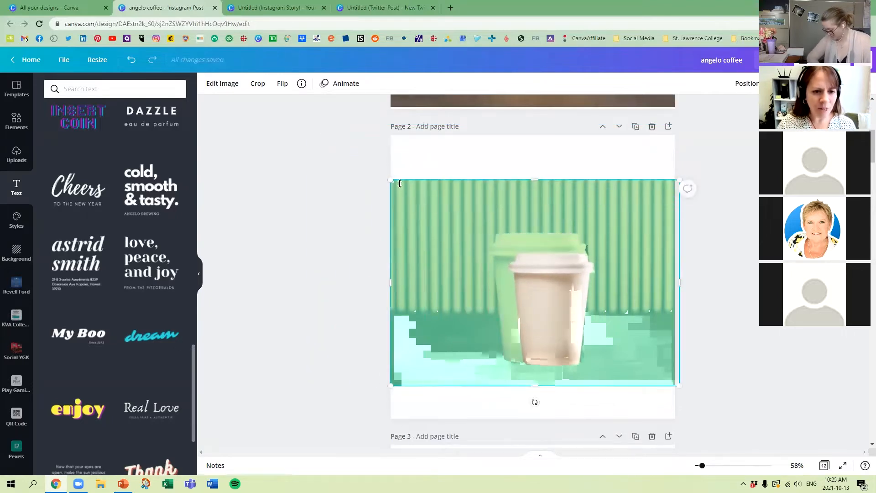
left_click_drag(373, 146, 349, 148)
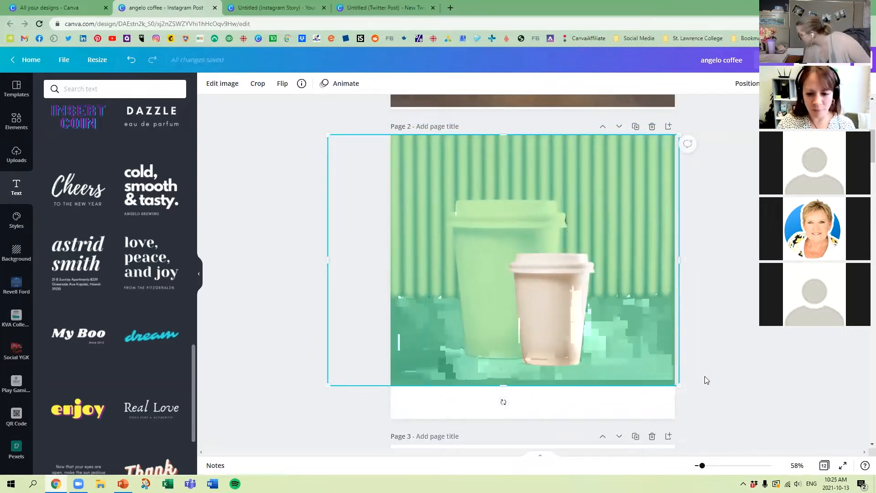
mouse_move(676, 383)
left_mouse_down()
mouse_move(753, 420)
mouse_move(743, 404)
mouse_move(678, 377)
left_mouse_up()
left_click_drag(558, 274, 519, 287)
left_click_drag(641, 226, 794, 112)
left_click_drag(603, 240, 560, 252)
Step: Undo the removal of the green background photo and title page 2 "Duo Tone"
left_click(260, 245)
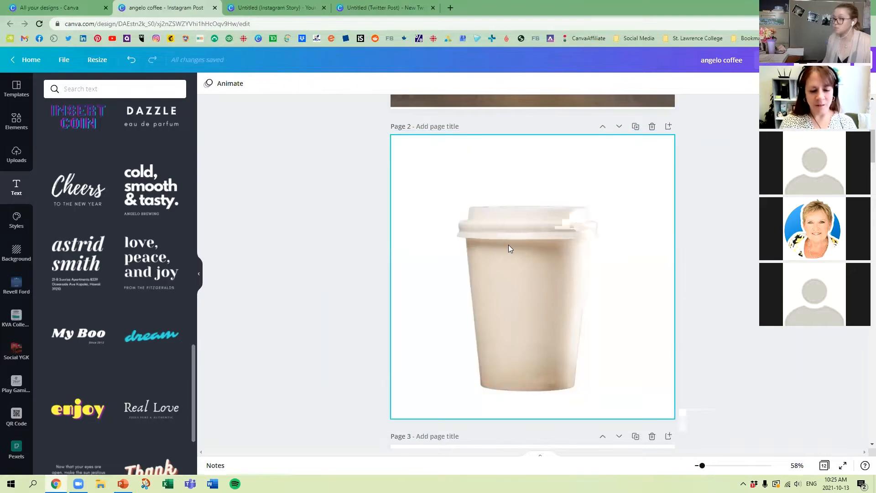
key("ctrl+z")
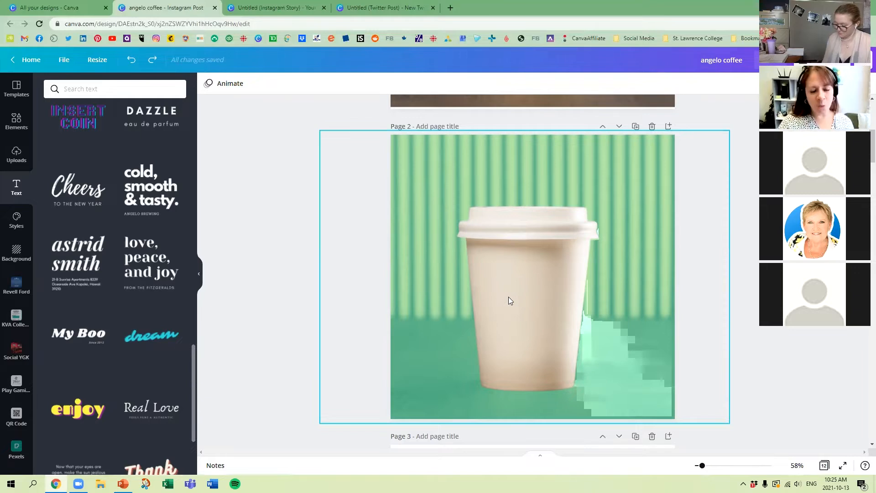
left_click(436, 126)
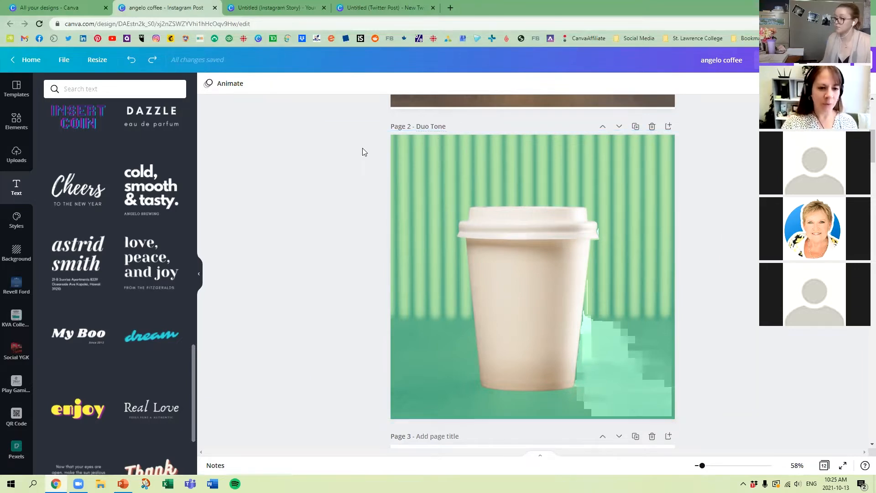
Step: Nudge the white cup cutout slightly left to expose a strip of the green cup behind it
left_click(516, 319)
mouse_move(516, 319)
left_mouse_down()
mouse_move(495, 313)
mouse_move(510, 316)
left_mouse_up()
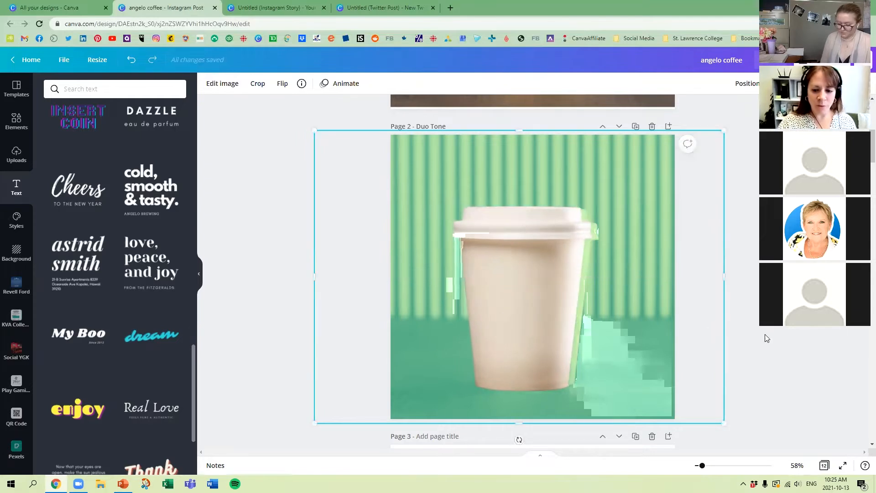
left_click(765, 334)
key("ctrl+z")
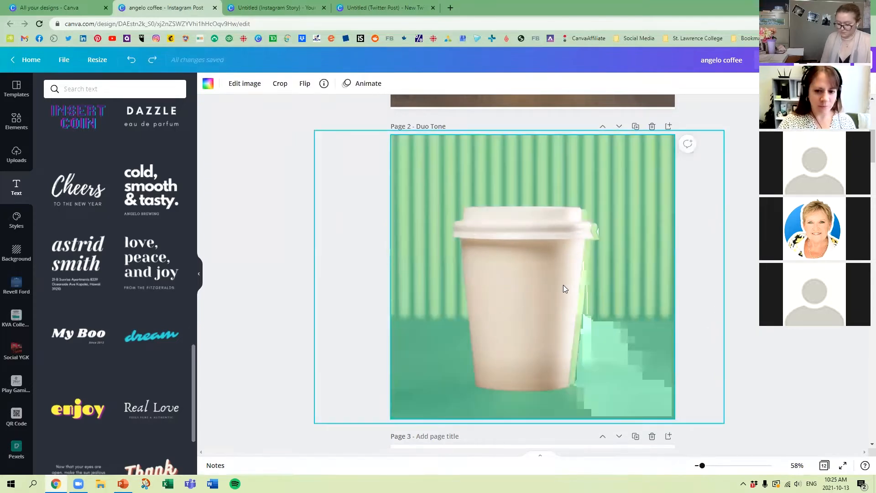
left_click(566, 282)
left_click_drag(608, 285, 601, 288)
left_click(655, 260)
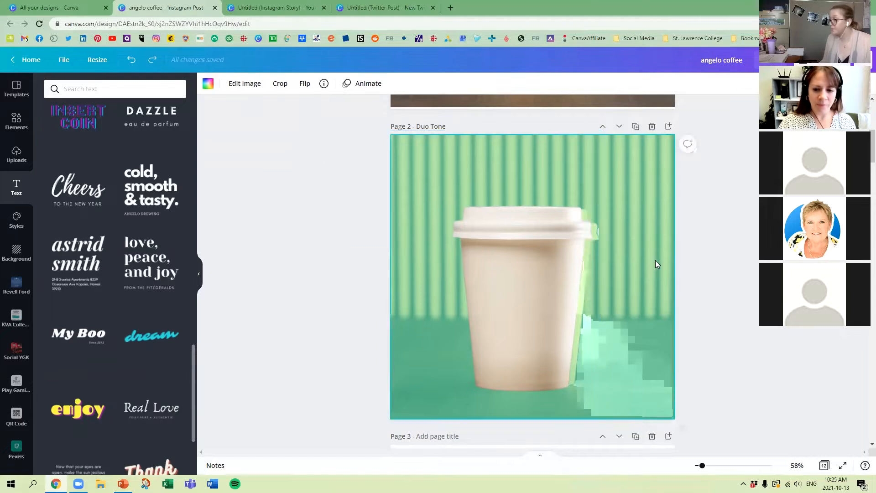
Step: Remove the background from the green duotone photo on page 2
right_click(654, 264)
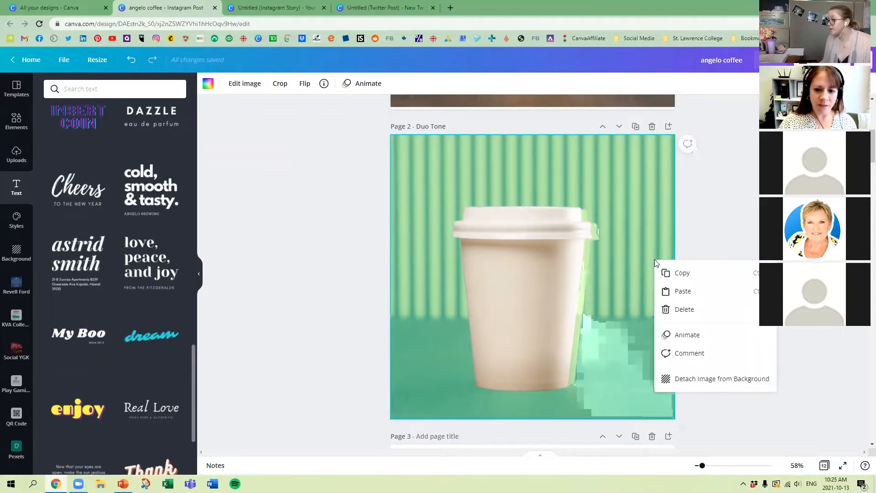
left_click(244, 83)
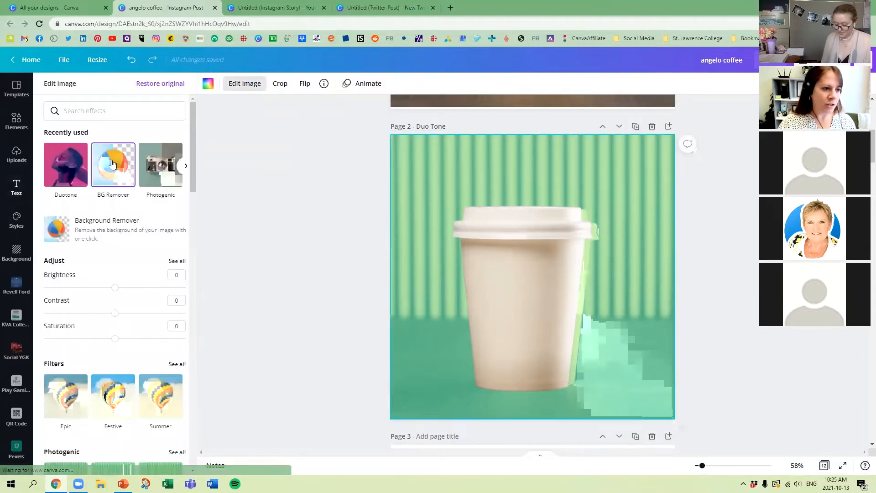
left_click(114, 163)
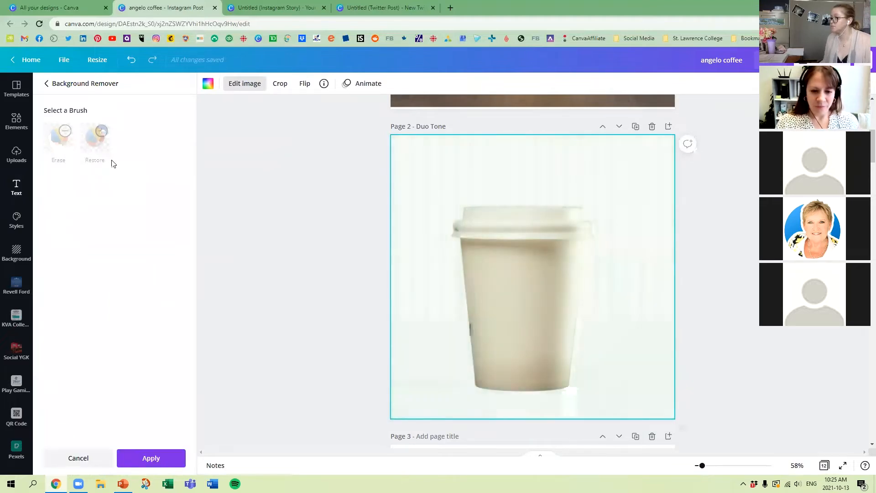
Step: Reposition the white cup cutout over the green cup, offset to the upper left so a green edge shows
left_click_drag(526, 274, 547, 272)
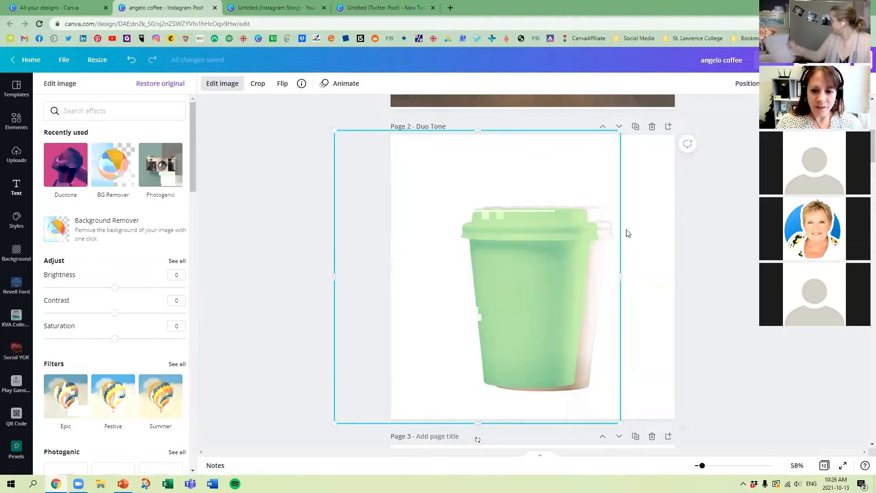
left_click(747, 83)
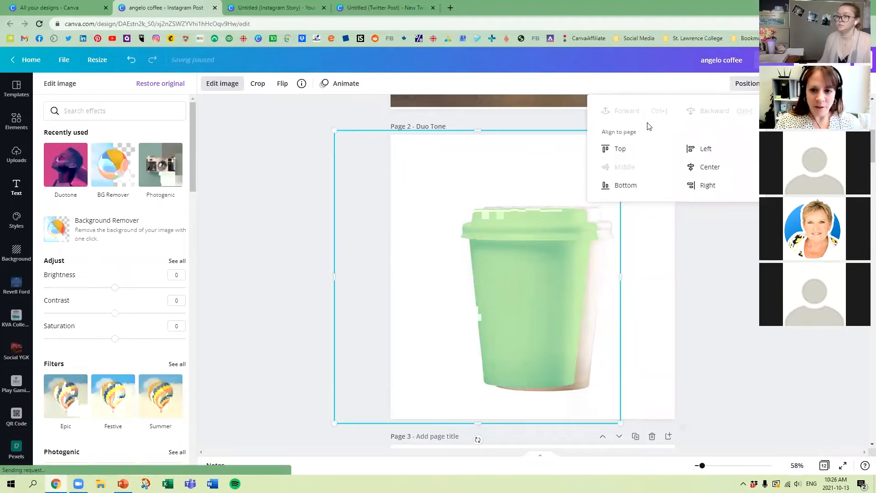
left_click(542, 256)
left_click_drag(537, 256, 502, 223)
right_click(439, 250)
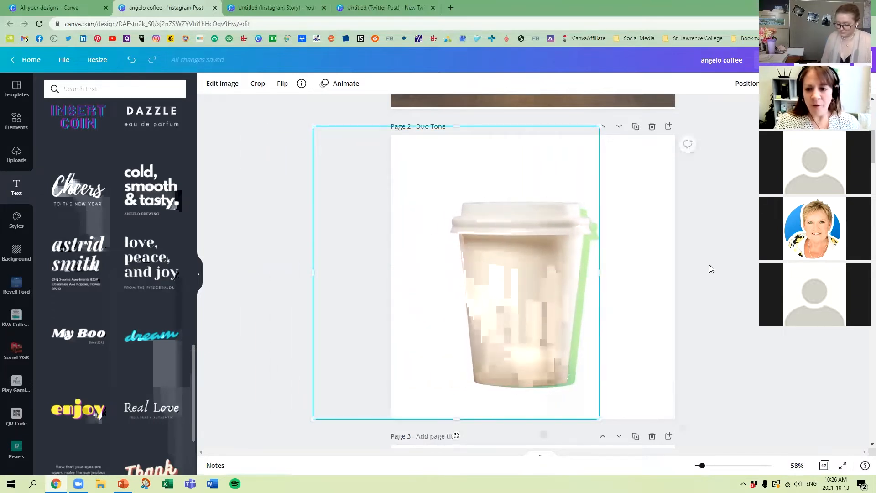
left_click(712, 418)
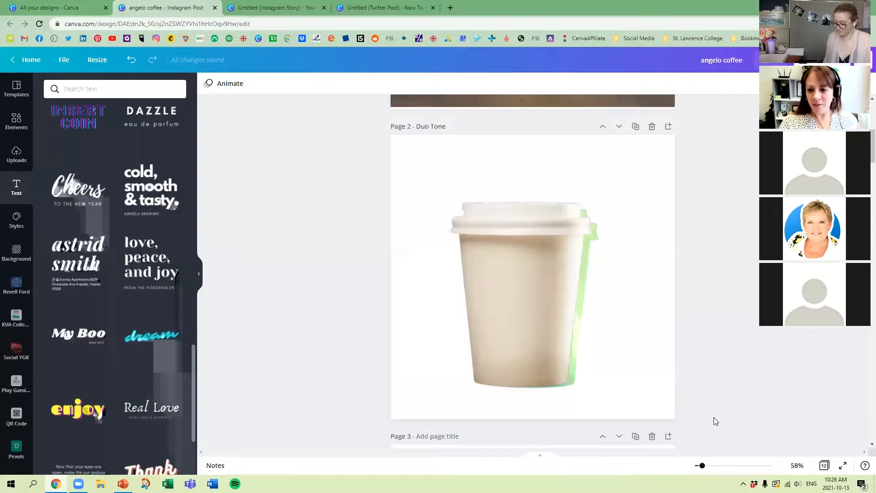
Step: Scale down the white cup cutout and centre it inside the green cup to form a green outline
left_click_drag(637, 307, 543, 307)
left_click_drag(616, 426, 601, 391)
mouse_move(546, 332)
left_mouse_down()
mouse_move(561, 354)
mouse_move(555, 340)
left_mouse_up()
left_click(742, 405)
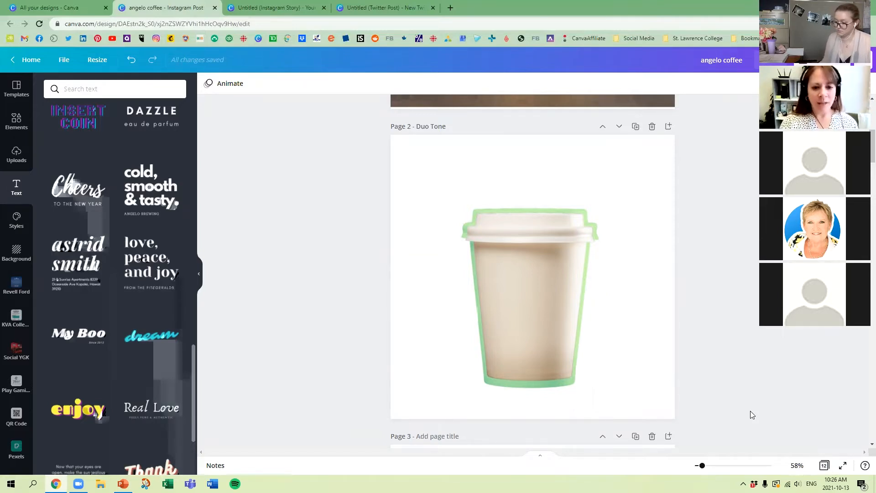
Step: Enlarge the white cup cutout again and shift it left so green shows only along the cup's right edge
left_click(530, 263)
mouse_move(545, 270)
left_mouse_down()
mouse_move(528, 265)
mouse_move(544, 265)
left_mouse_up()
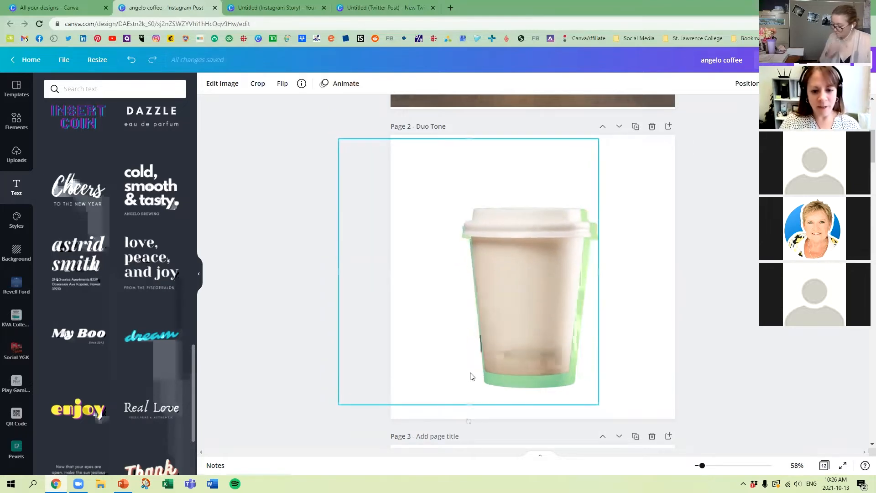
left_click_drag(333, 405, 316, 421)
left_click_drag(503, 330, 514, 323)
left_click(650, 362)
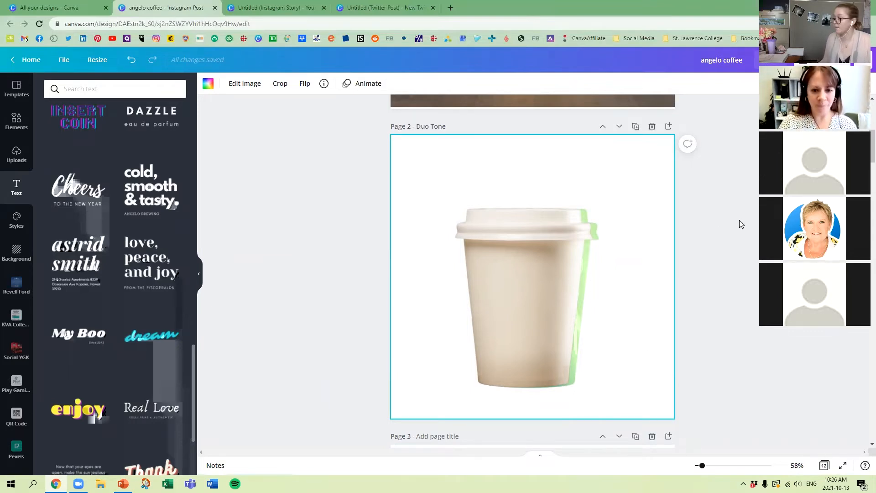
Step: Copy the original cup photo from page 1 and paste it onto the blank page 3
scroll(737, 217, "down", 10)
scroll(727, 220, "up", 10)
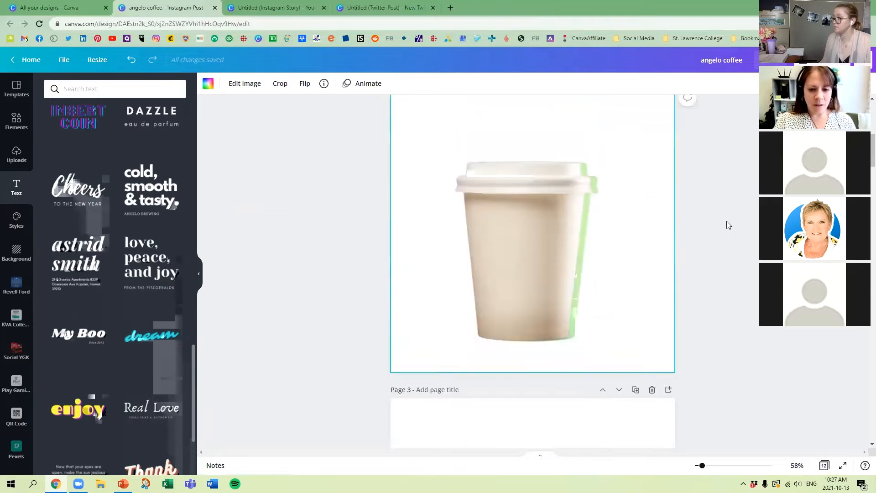
scroll(727, 220, "up", 7)
left_click(615, 198)
scroll(614, 199, "down", 14)
left_click(612, 218)
key("ctrl+v")
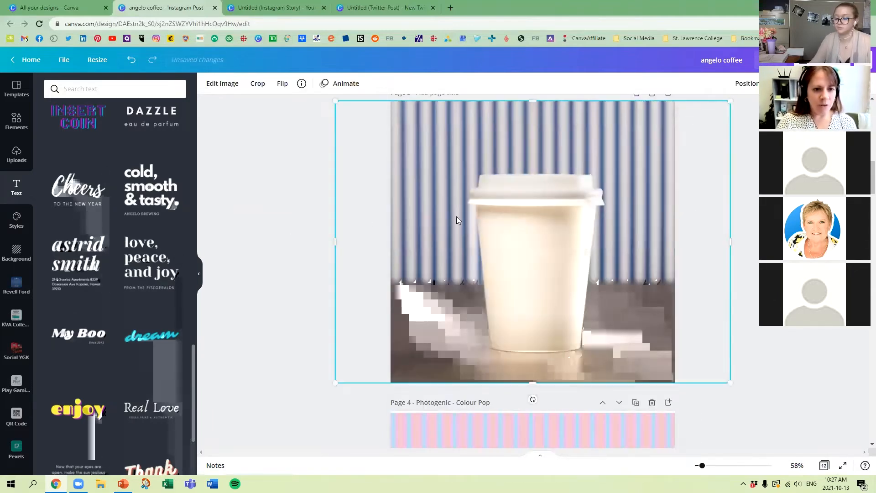
Step: Apply the Peppermint Duotone preset to the cup photo on page 3 and enlarge the photo slightly
left_click(224, 84)
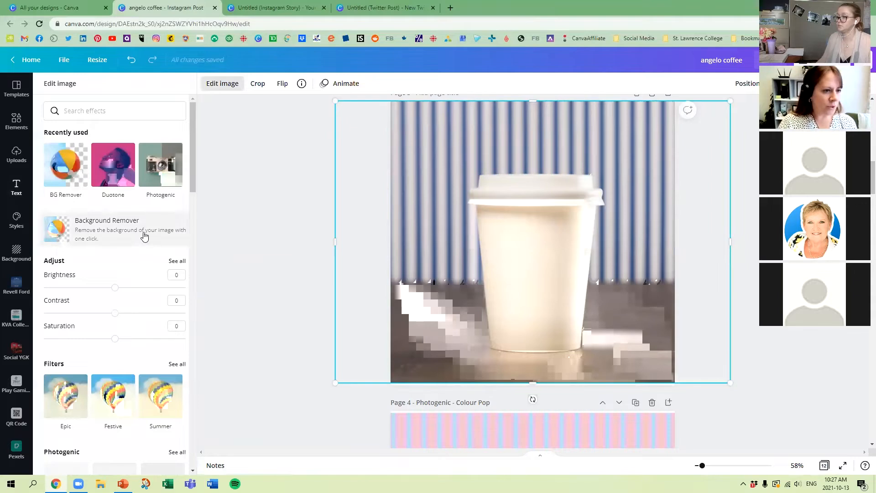
left_click(100, 172)
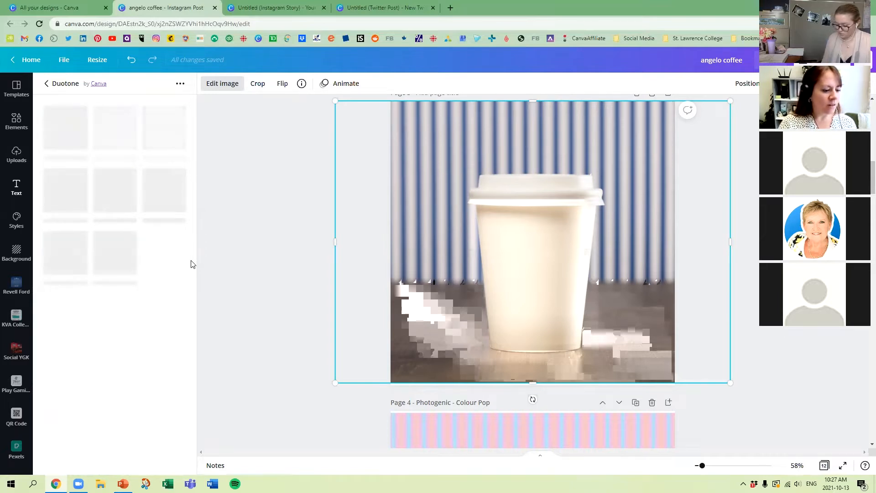
left_click(164, 323)
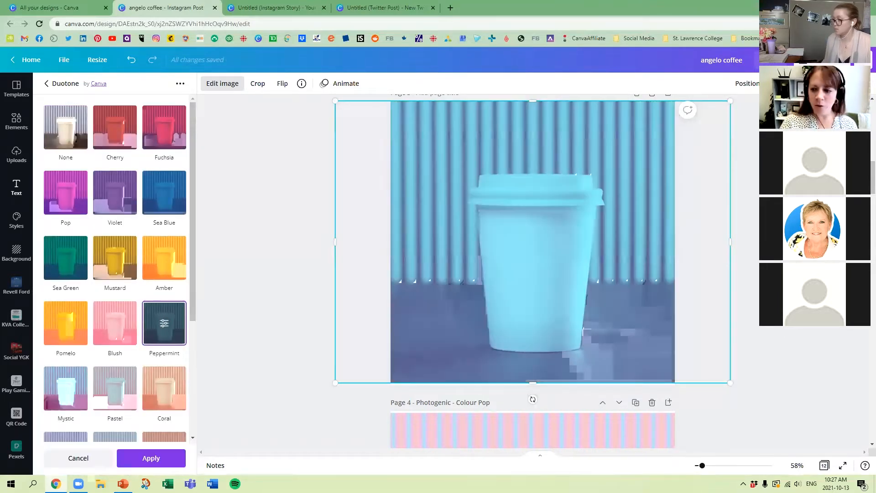
left_click_drag(335, 382, 327, 388)
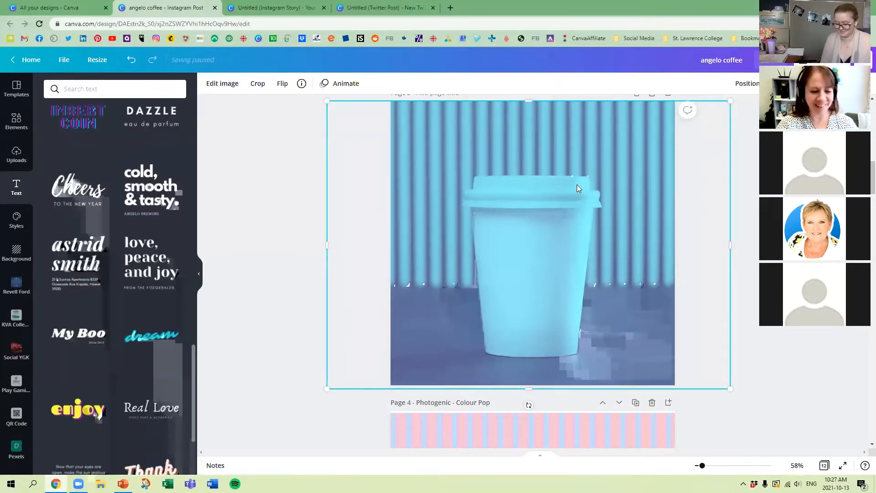
Step: Add the Peppermint Duotone preset to the page 3 photo again and set its shadows to lime green
left_click(225, 90)
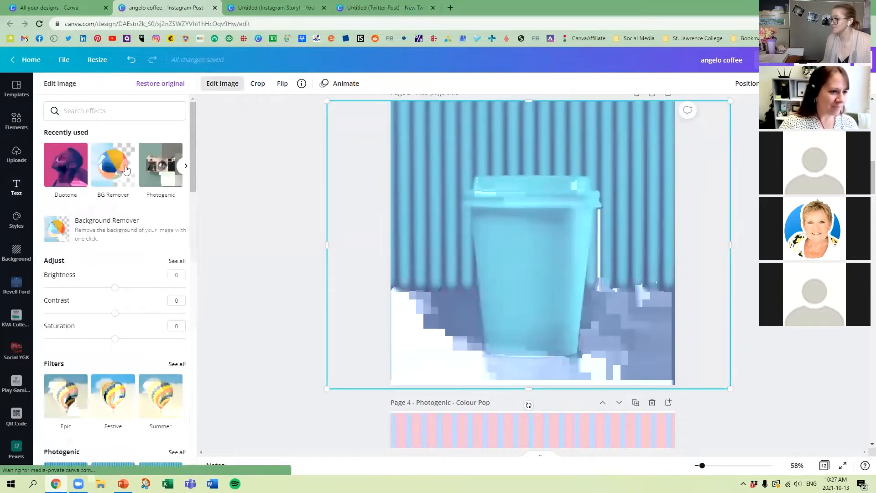
left_click(62, 162)
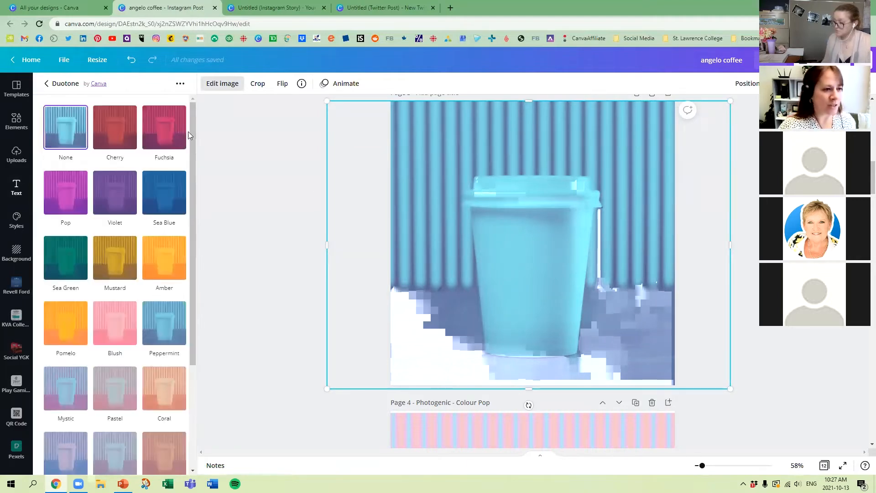
left_click(165, 326)
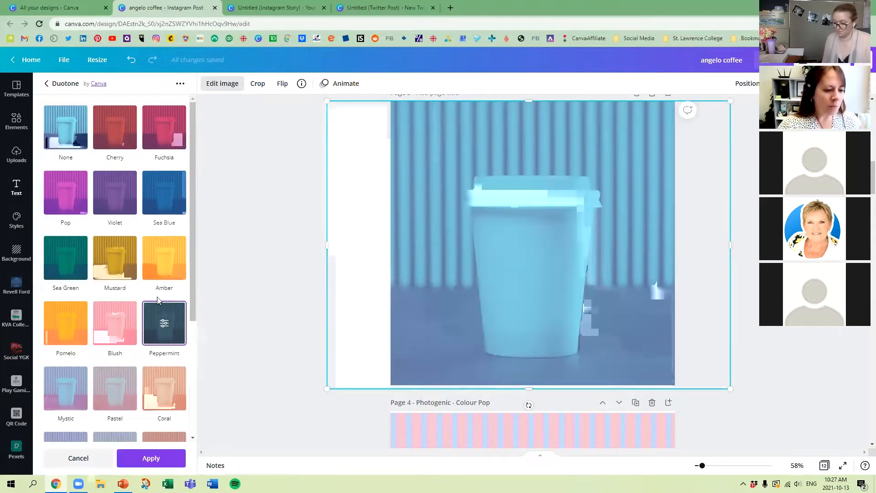
left_click(163, 323)
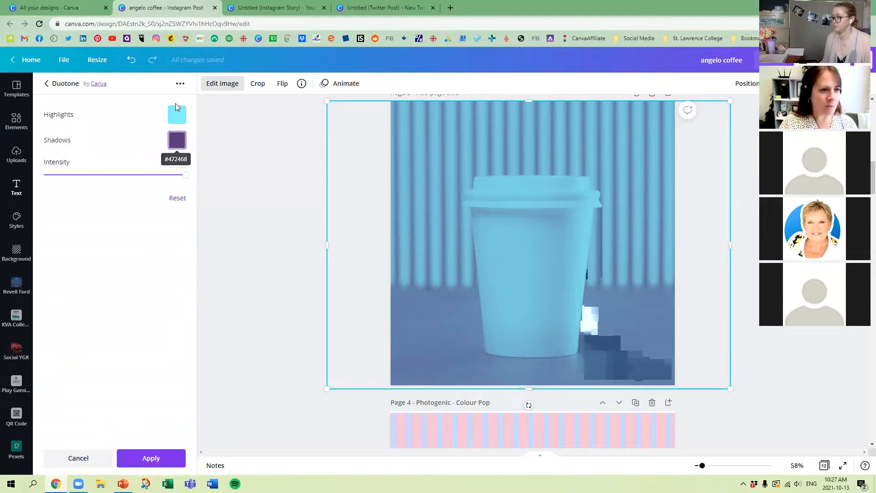
left_click(177, 143)
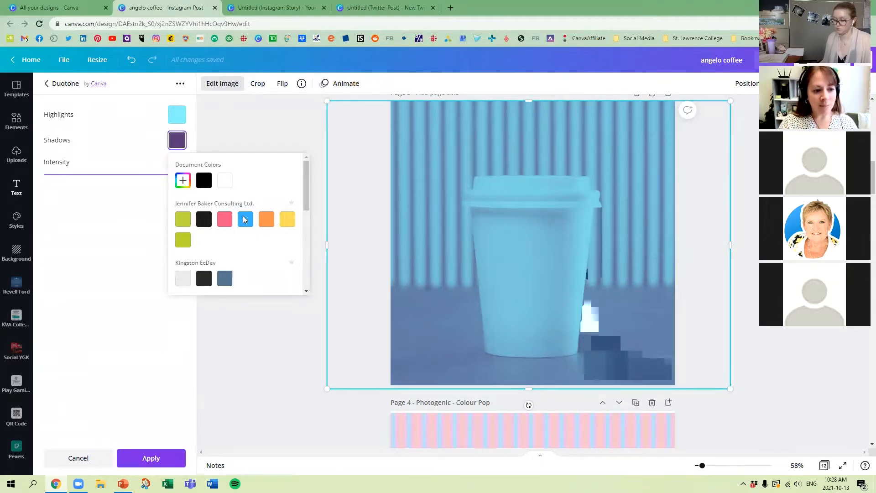
left_click(183, 223)
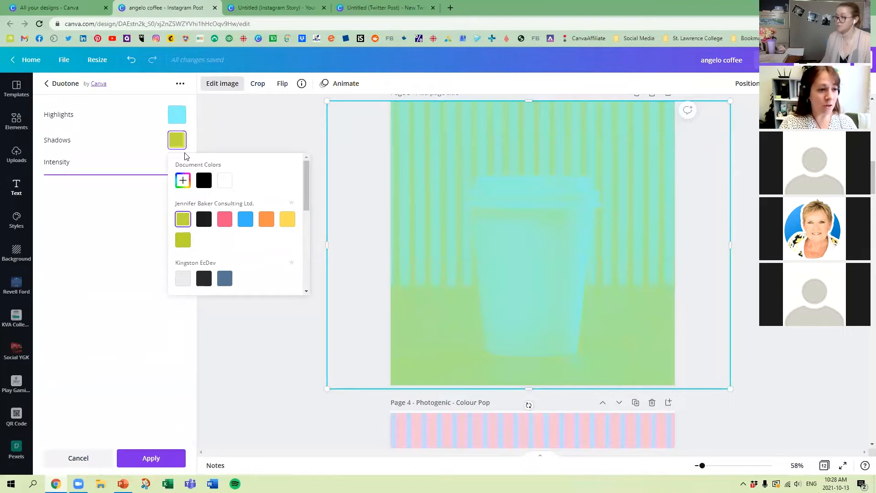
Step: Try black and then lime green as the Duotone highlights, and set the shadows to black
left_click(178, 117)
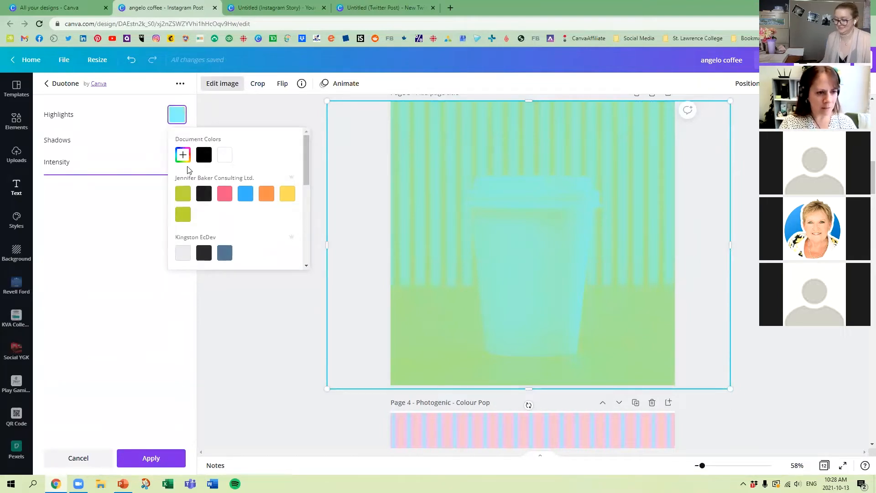
left_click(207, 200)
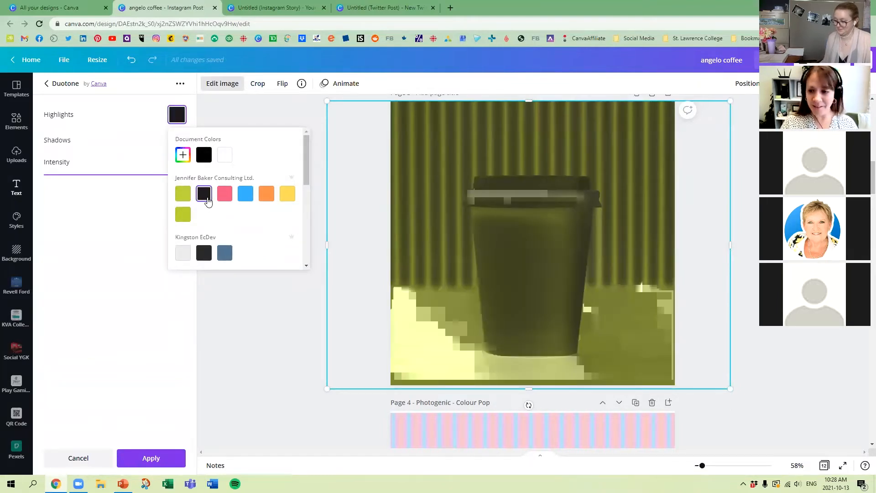
left_click(183, 193)
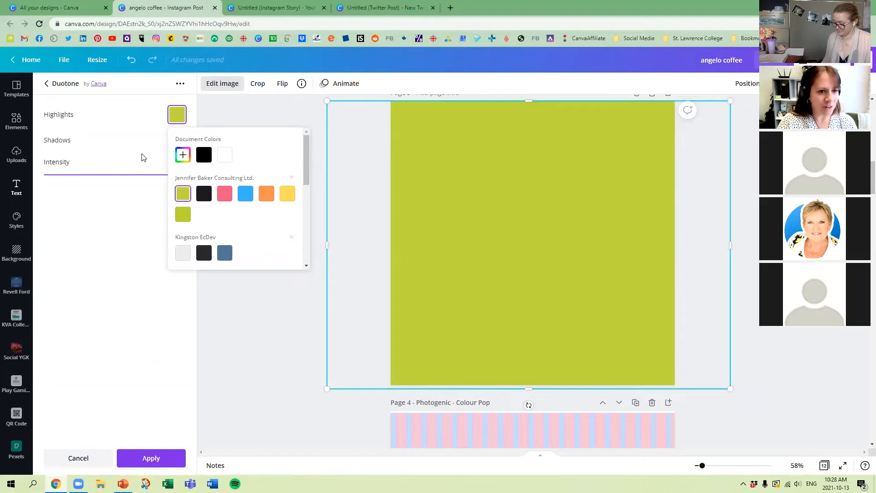
left_click(170, 158)
left_click(177, 140)
left_click(204, 180)
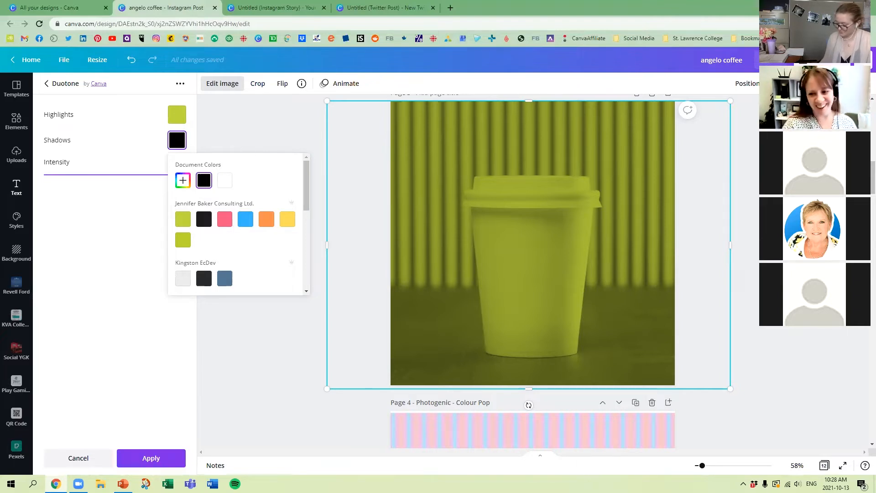
left_click(253, 127)
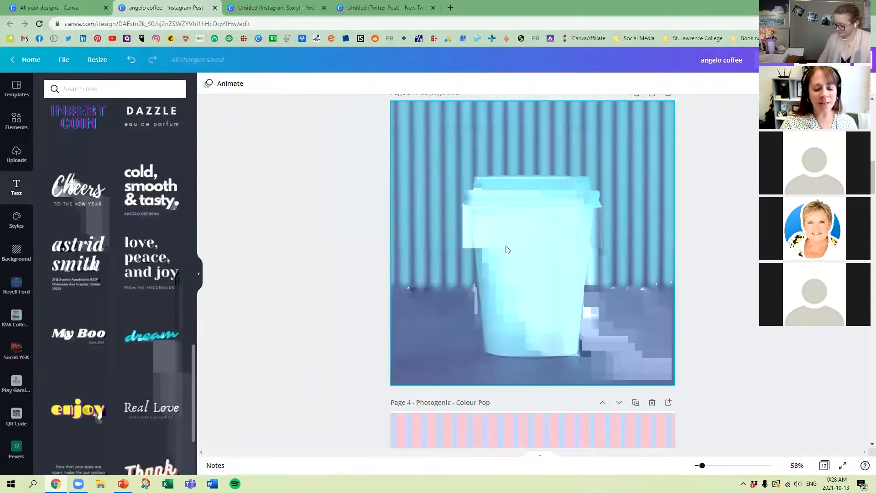
Step: Choose the Blush Duotone preset for the page 3 cup photo and open its colour settings
left_click(451, 177)
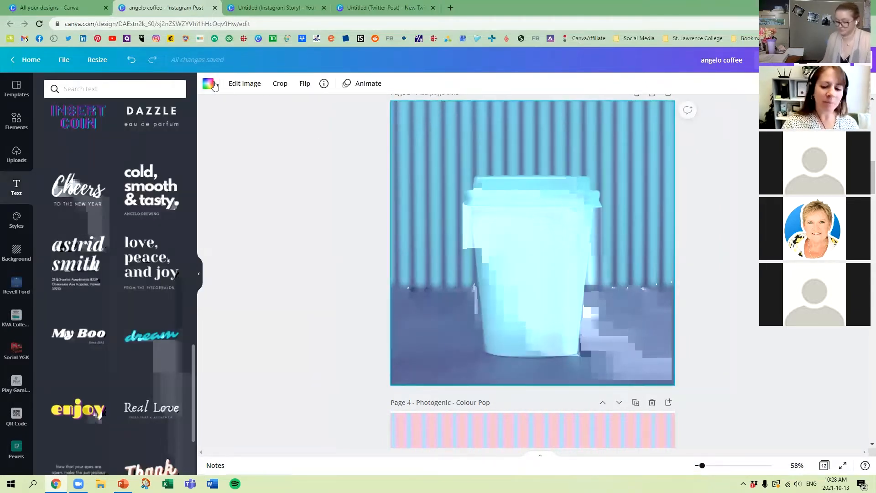
left_click(245, 83)
left_click(66, 171)
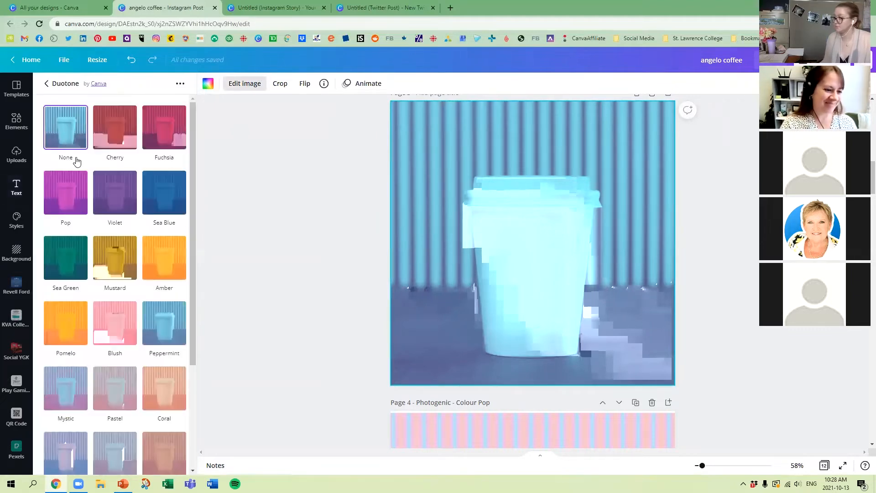
scroll(132, 301, "down", 1)
left_click(122, 278)
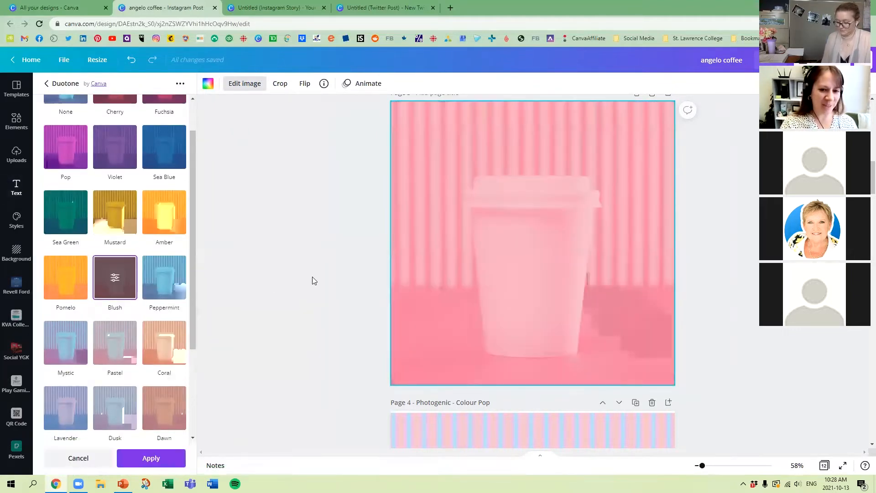
left_click(115, 278)
Step: Recolour the Duotone with lime green highlights and near-black shadows from the brand palette, and apply it
left_click(177, 139)
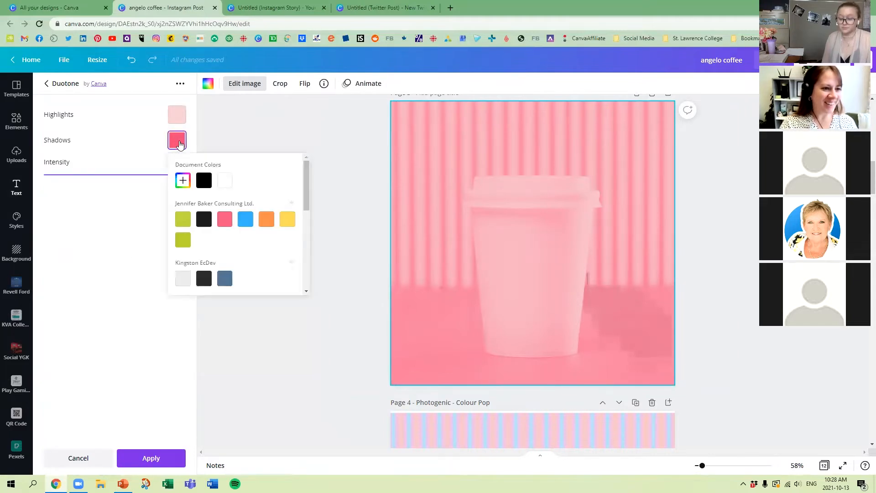
left_click(183, 219)
left_click(179, 105)
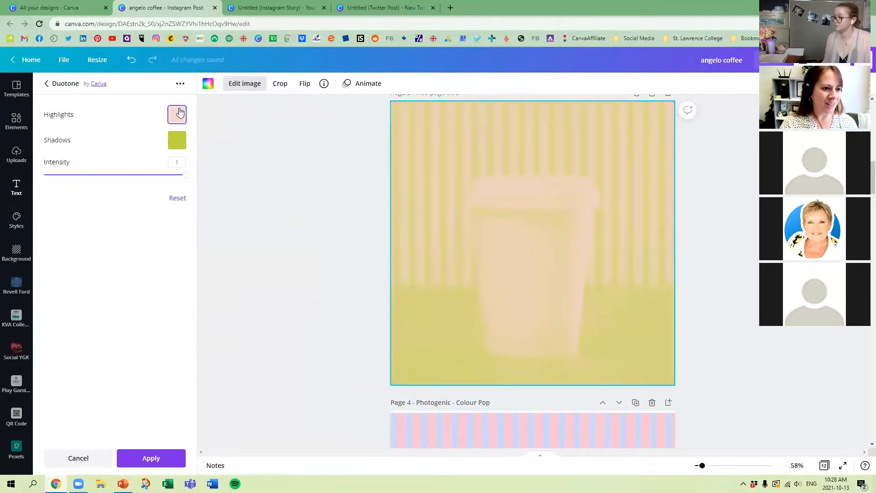
left_click(177, 114)
left_click(203, 193)
left_click(183, 193)
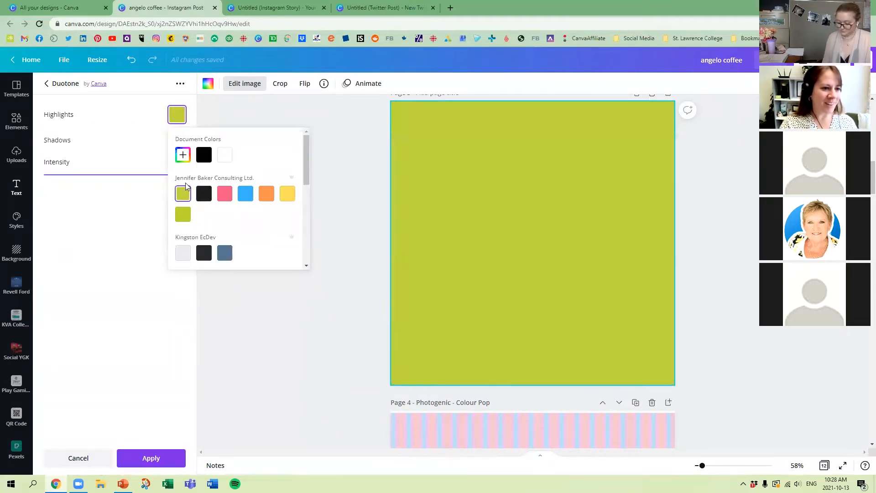
left_click(158, 147)
left_click(177, 140)
left_click(203, 219)
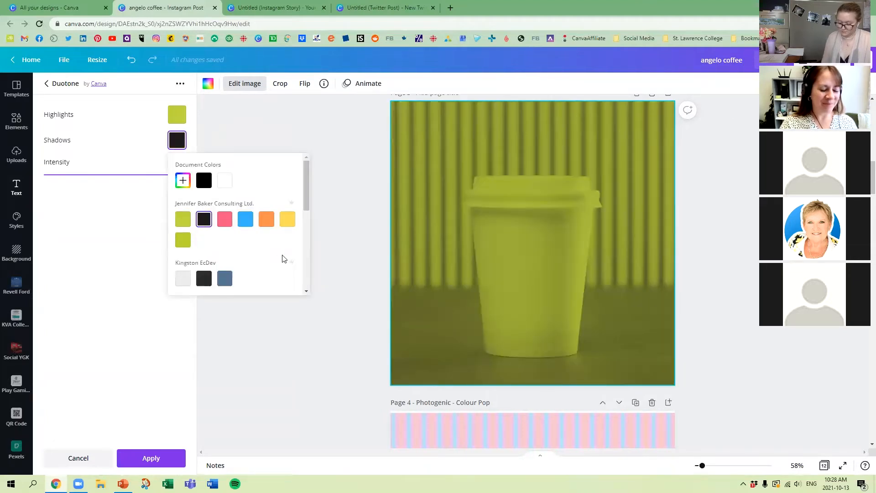
left_click(154, 456)
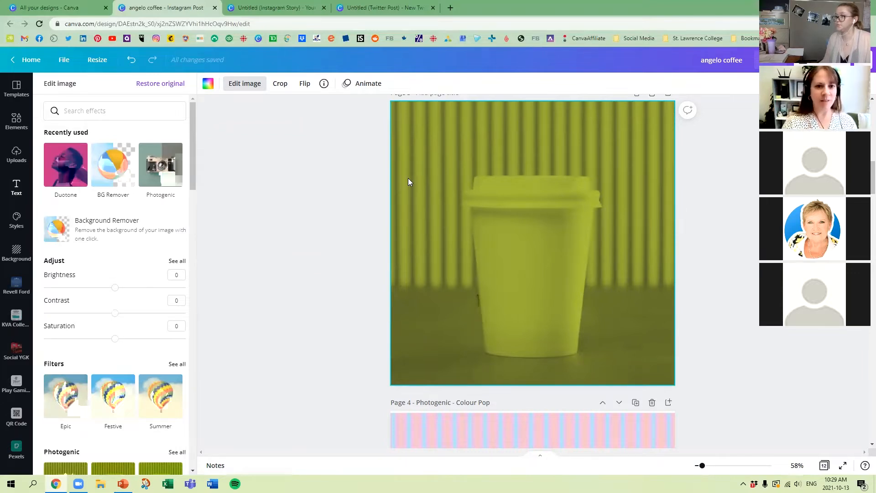
Step: Title page 3 "Duo Tone"
scroll(411, 178, "up", 1)
left_click(433, 134)
type("Due")
type("Tone")
left_click(349, 254)
Step: Duplicate page 1 with the original cup photo and detach the photo from the background on the new page 2
scroll(630, 232, "up", 10)
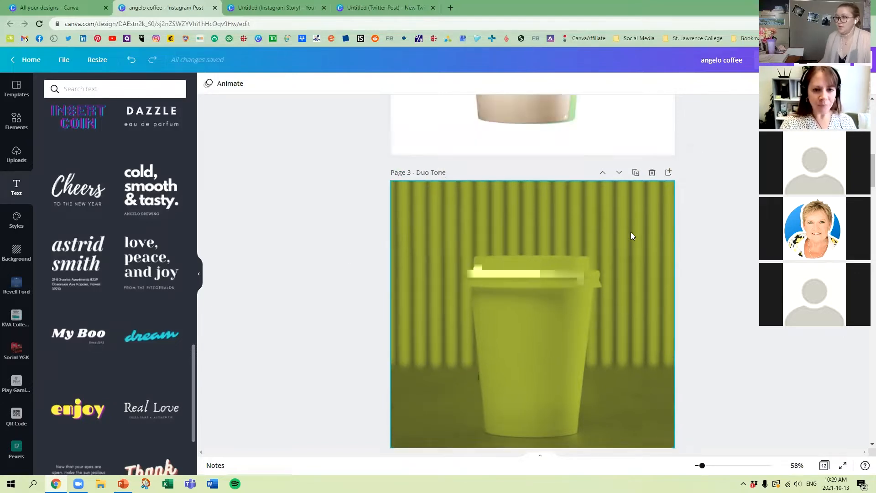
left_click(636, 112)
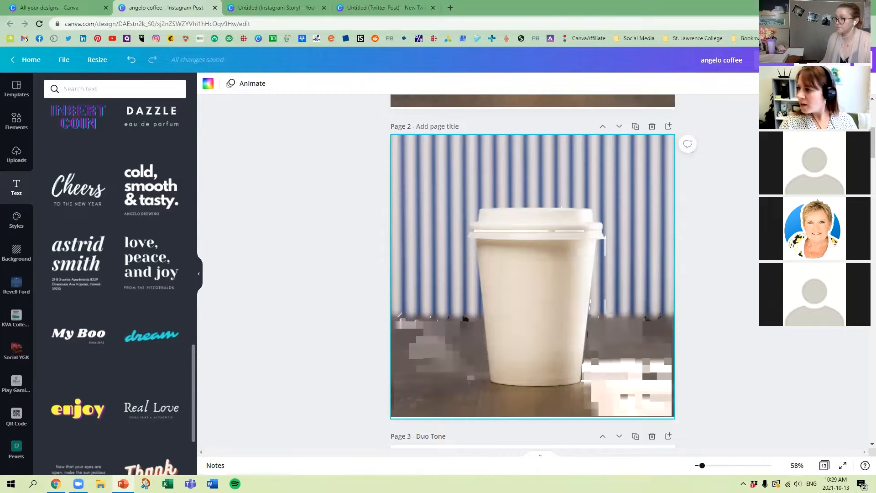
left_click(359, 139)
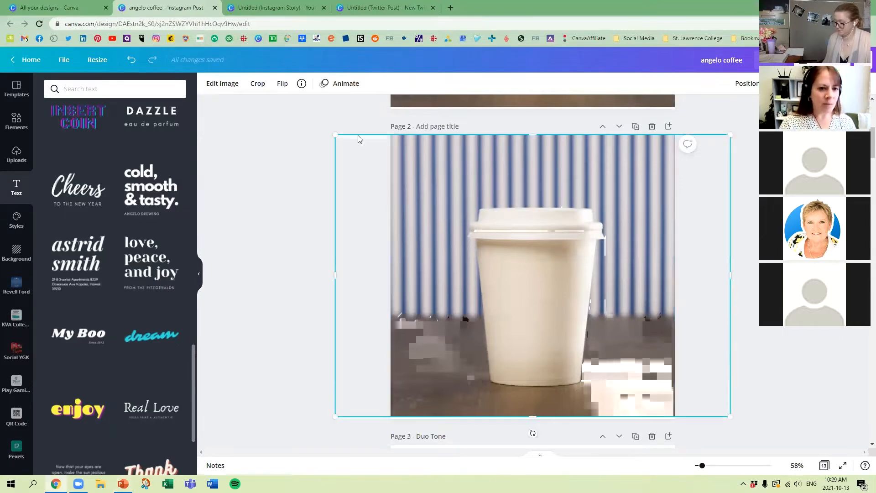
Step: Choose the ColorMix Rainbow effect for the page 2 cup photo and open its settings
left_click(216, 83)
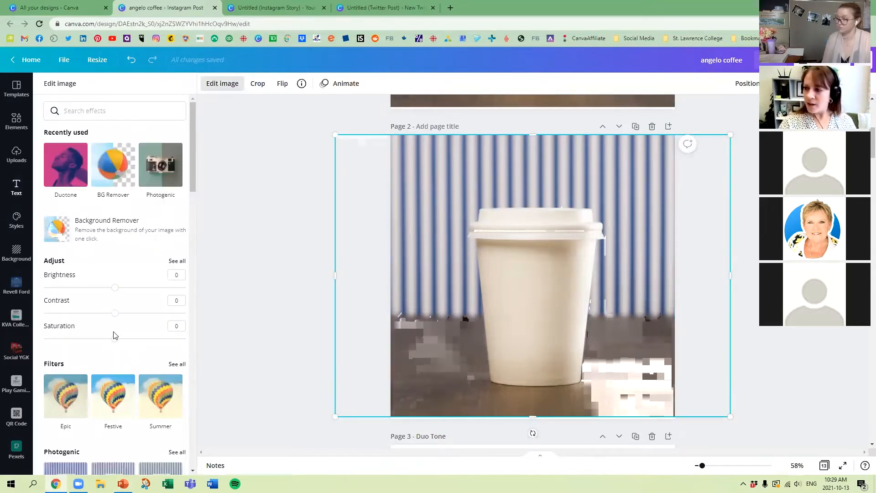
scroll(129, 359, "down", 10)
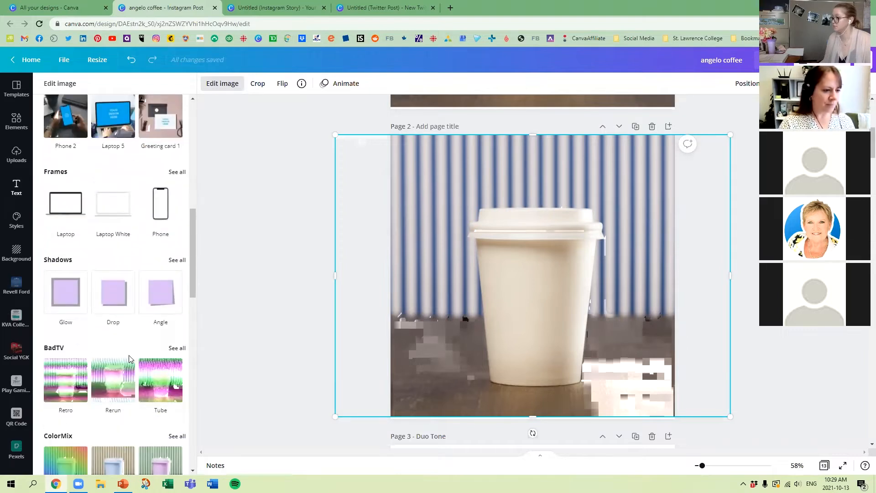
scroll(129, 359, "down", 4)
left_click(176, 253)
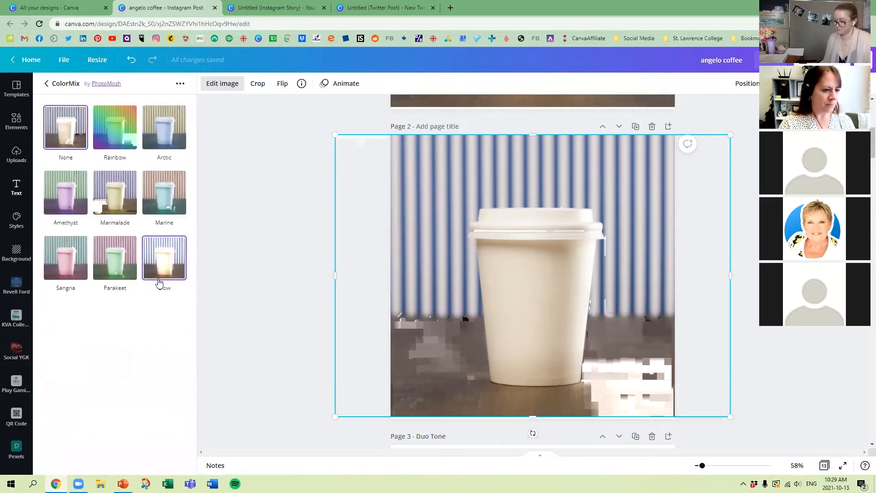
left_click(113, 126)
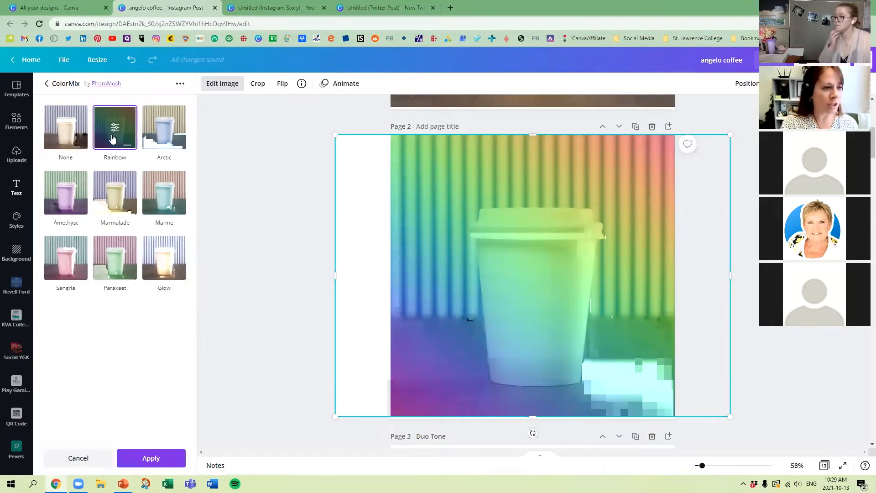
left_click(114, 132)
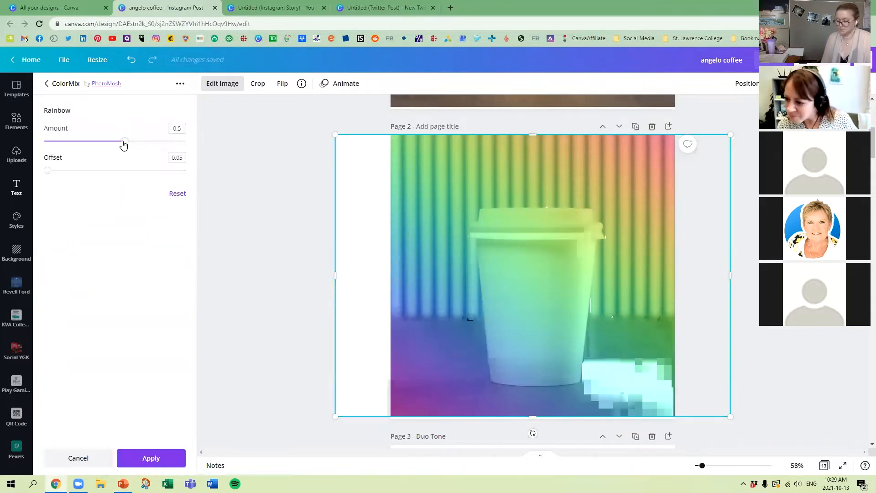
Step: Set the Rainbow effect's offset to 0, try amounts of 0.8 and 0.32, and raise the amount again to a stronger tint
left_click_drag(123, 145, 221, 135)
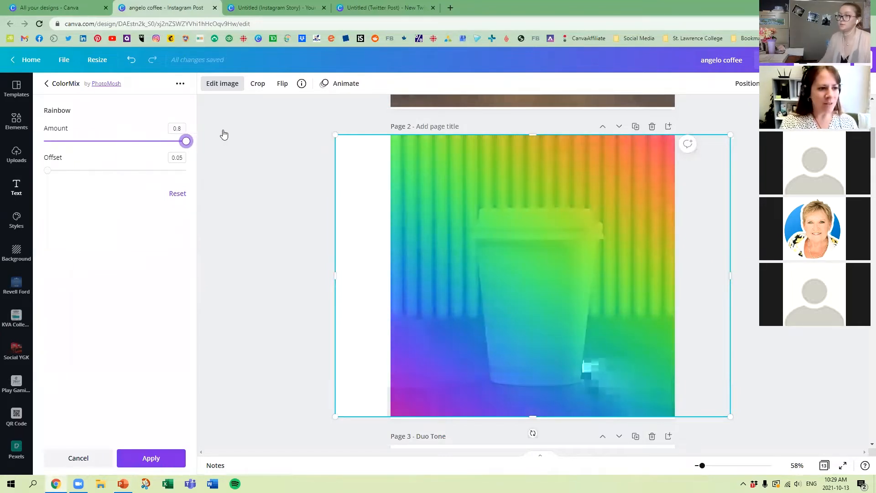
left_click_drag(49, 172, 27, 176)
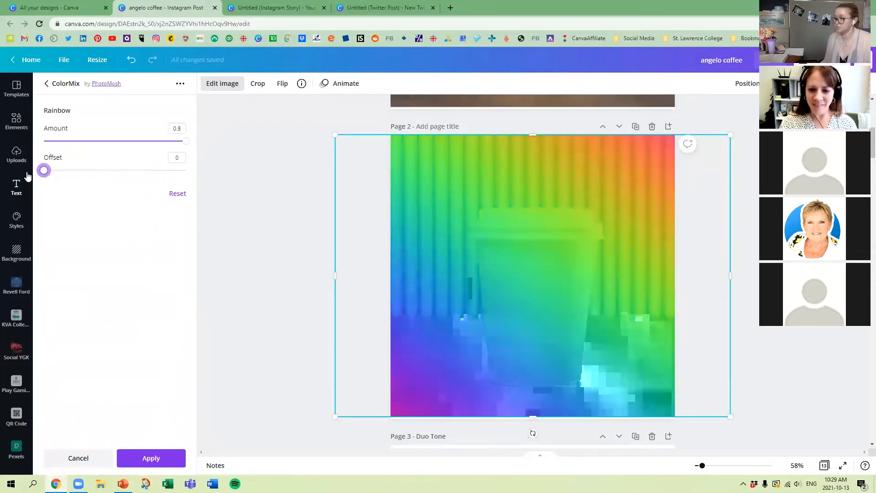
left_click_drag(186, 142, 89, 144)
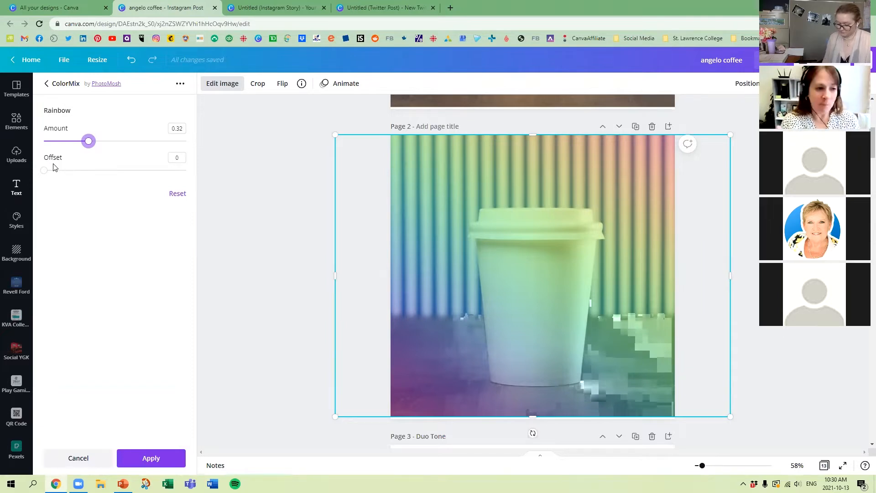
left_click_drag(107, 145, 146, 149)
Step: Title page 2 "Colour Mix"
left_click(440, 126)
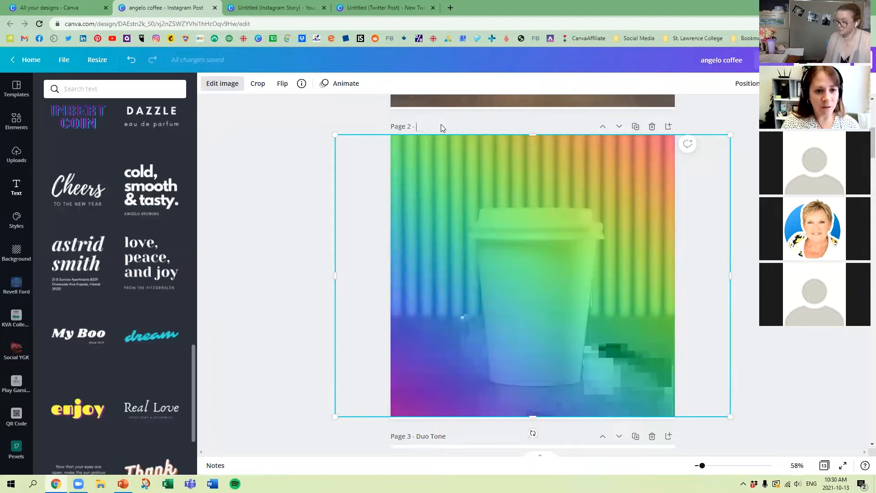
type("Colour Mix")
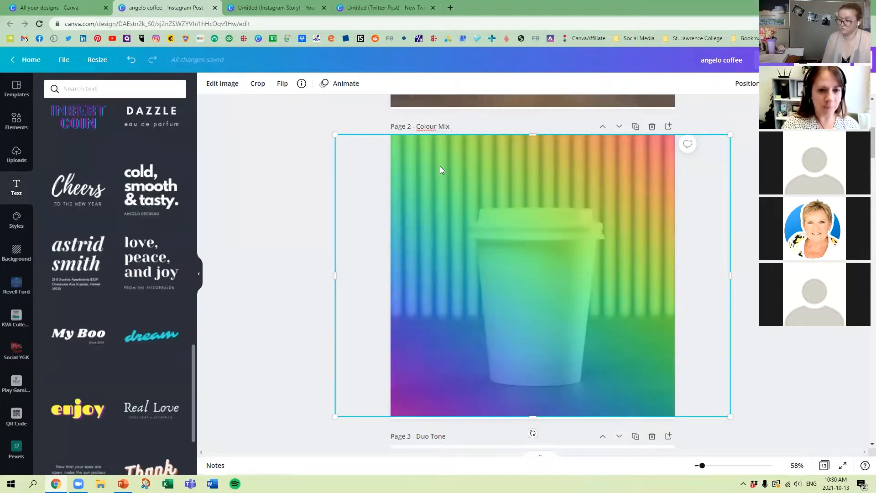
left_click(322, 193)
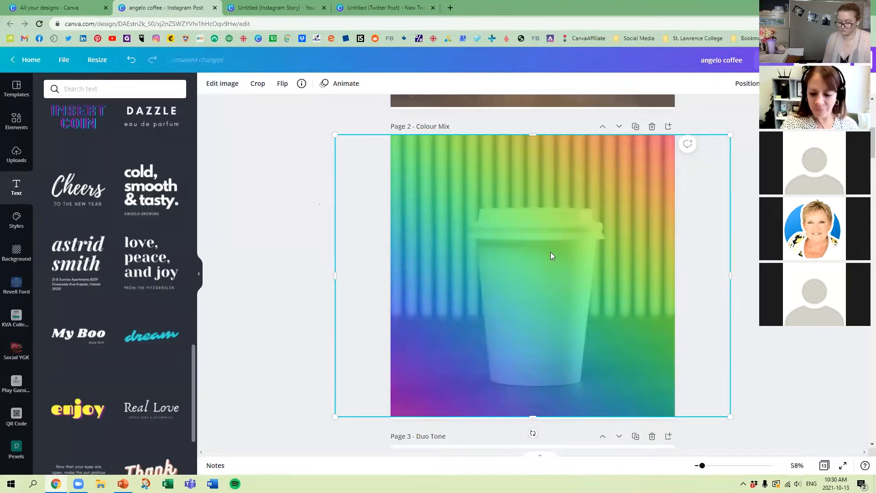
Step: Duplicate page 1 with the original cup photo and open all ColorMix effects for the photo on the new page 2
scroll(538, 235, "up", 5)
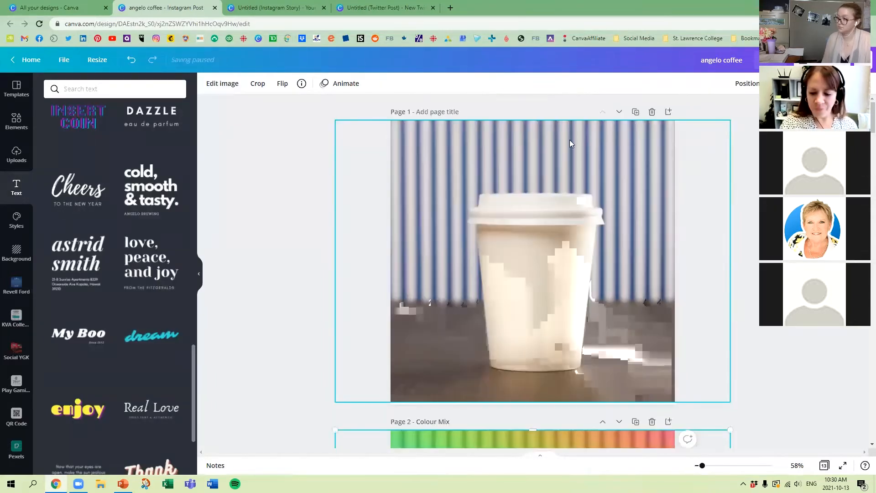
left_click(635, 112)
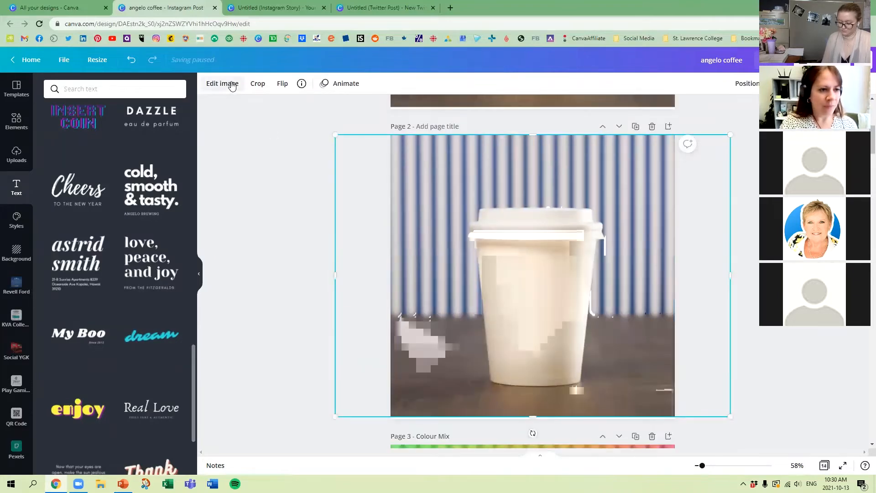
left_click(232, 87)
scroll(137, 301, "down", 7)
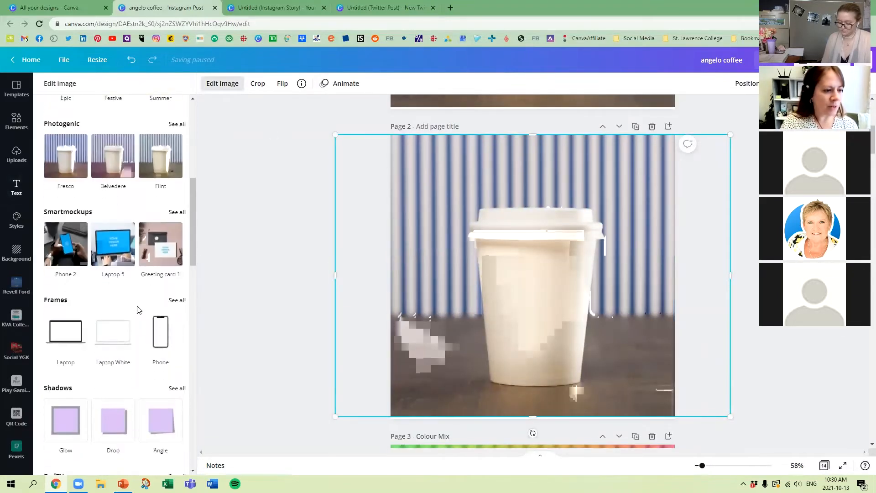
scroll(139, 310, "down", 8)
left_click(179, 213)
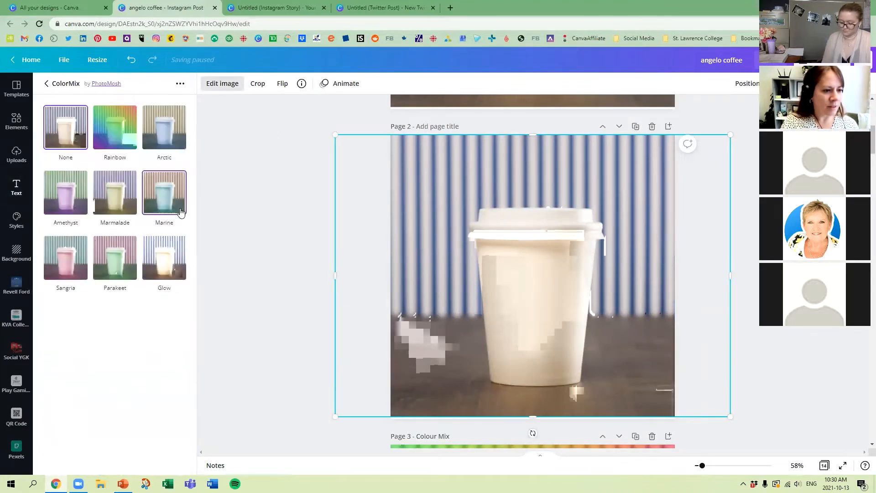
Step: Apply the ColorMix Parakeet effect to the page 2 cup photo with hue 0.8 and saturation 0.2
left_click(109, 260)
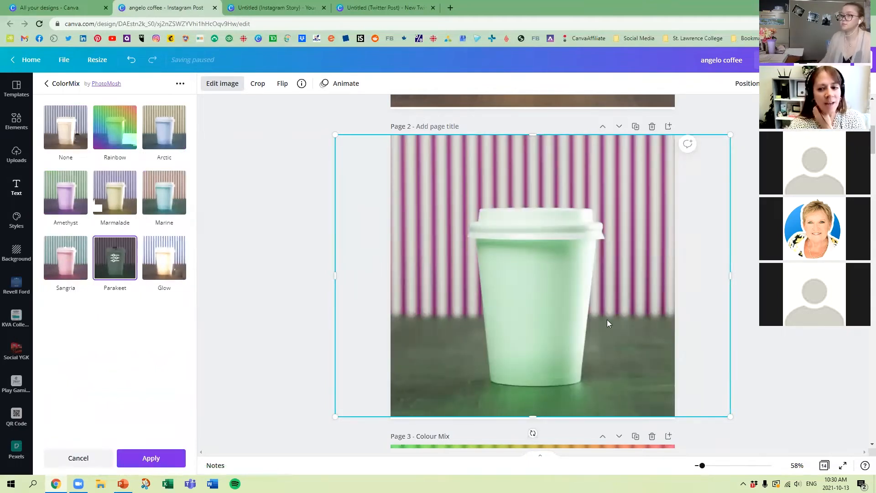
left_click(114, 259)
left_click_drag(147, 142, 173, 139)
mouse_move(135, 172)
left_mouse_down()
mouse_move(75, 172)
mouse_move(131, 176)
left_mouse_up()
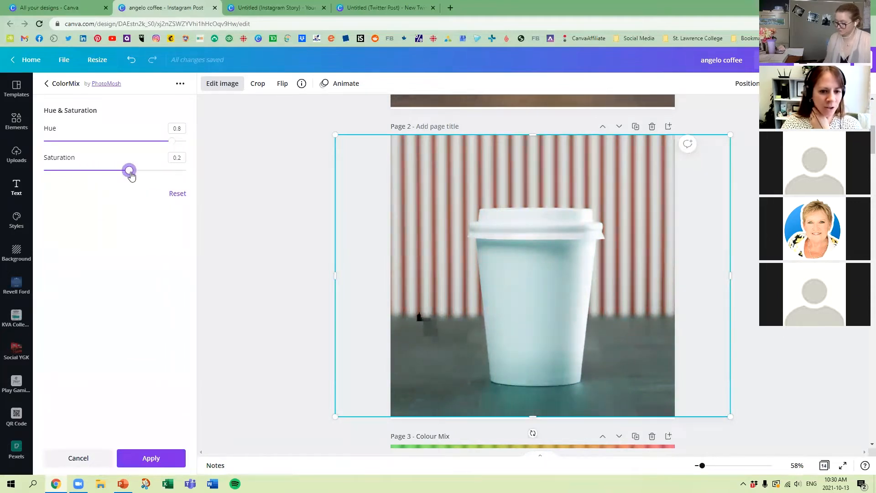
left_click(149, 458)
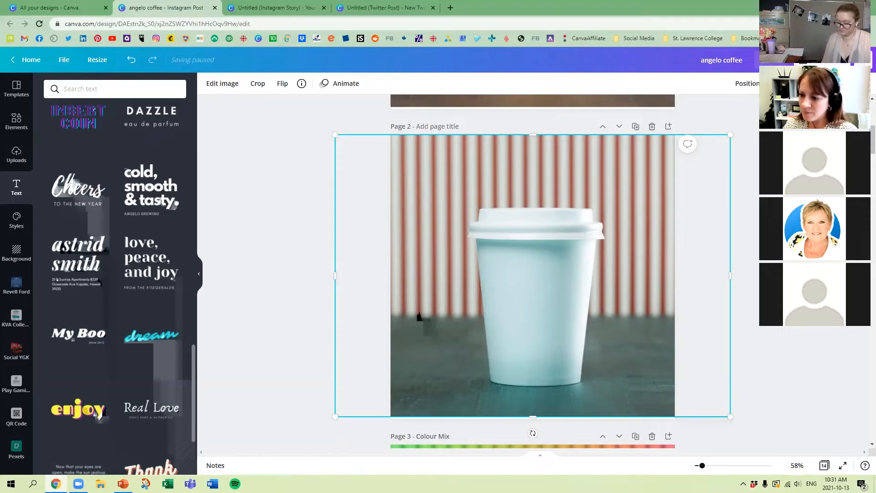
Step: Duplicate page 1 and delete the cup photo from the first copy to get a blank page
scroll(624, 137, "up", 6)
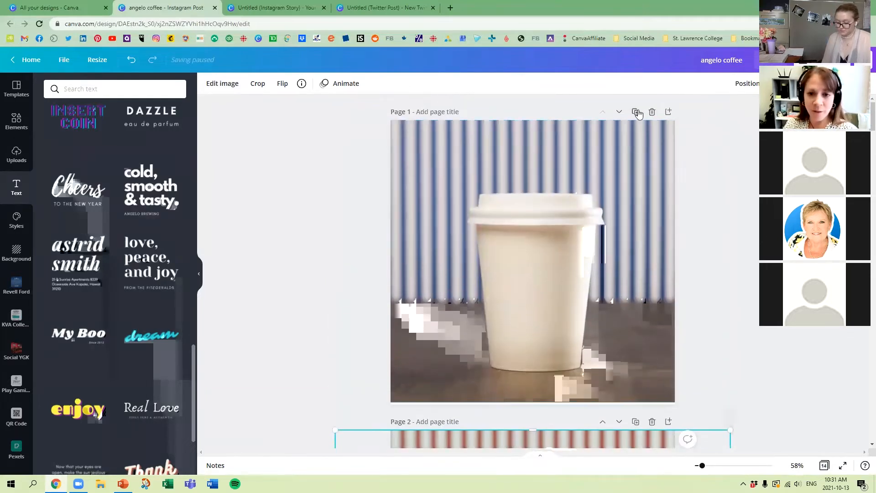
left_click(636, 112)
scroll(566, 151, "up", 5)
left_click(568, 187)
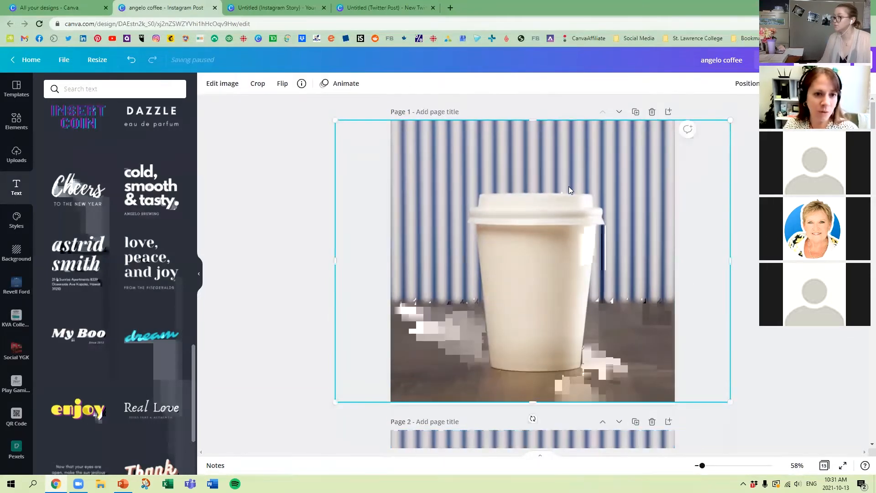
key("Delete")
Step: Place the uploaded "Social Media Workshop" laptop photo on the blank page 1 and enlarge it to cover the whole page
left_click(11, 160)
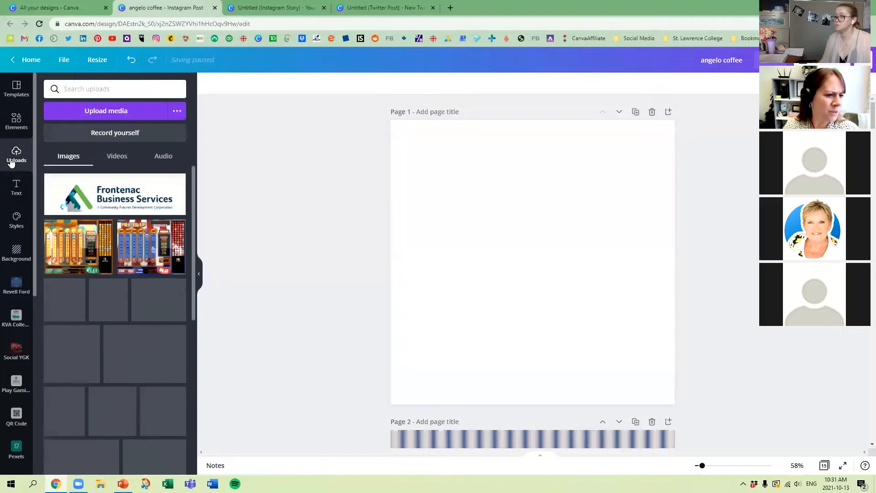
scroll(84, 182, "down", 5)
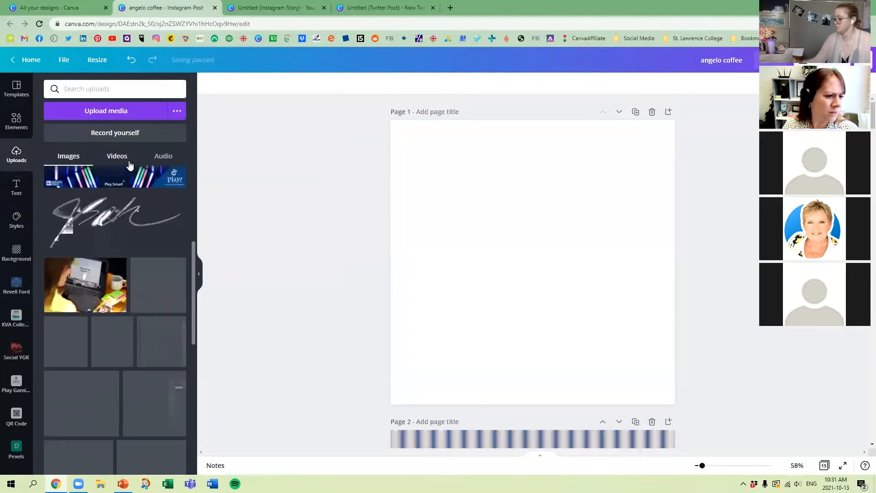
left_click(73, 285)
left_click_drag(489, 308, 444, 383)
left_click_drag(594, 266, 874, 79)
left_click_drag(508, 276, 368, 278)
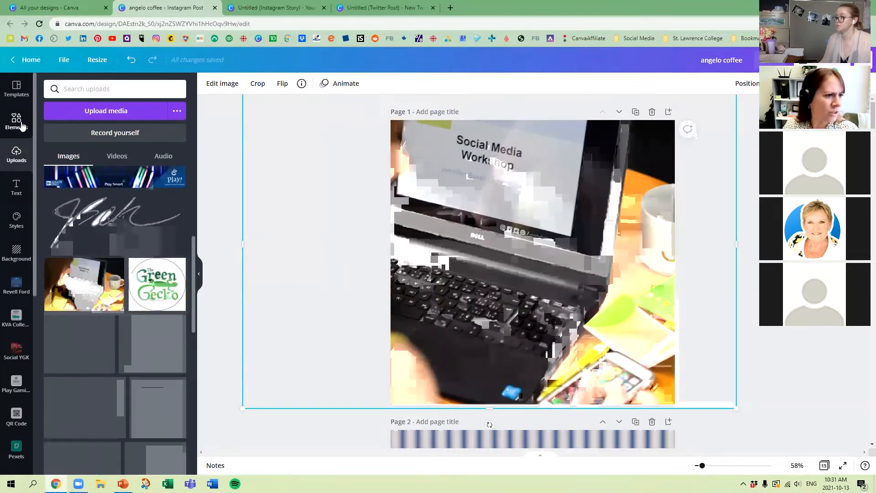
Step: Try the Duotone Mustard effect on the laptop photo and switch it to Sea Green
left_click(228, 87)
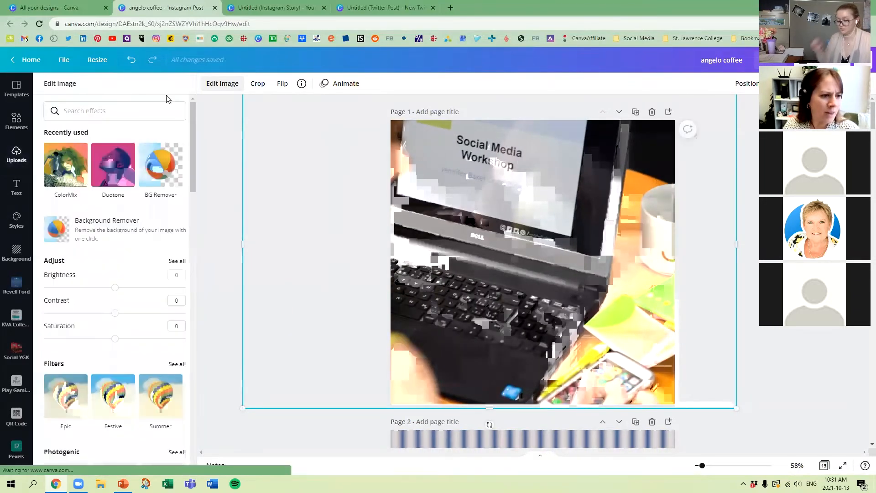
left_click(113, 165)
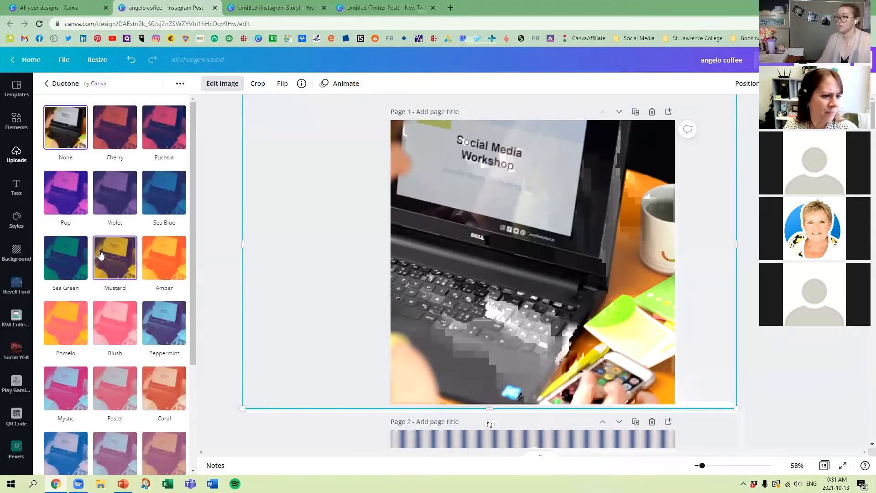
left_click(129, 263)
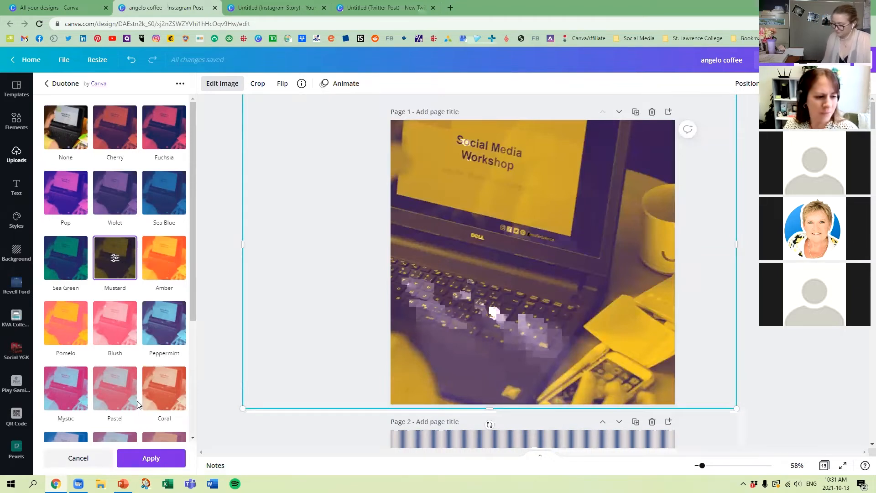
left_click(72, 263)
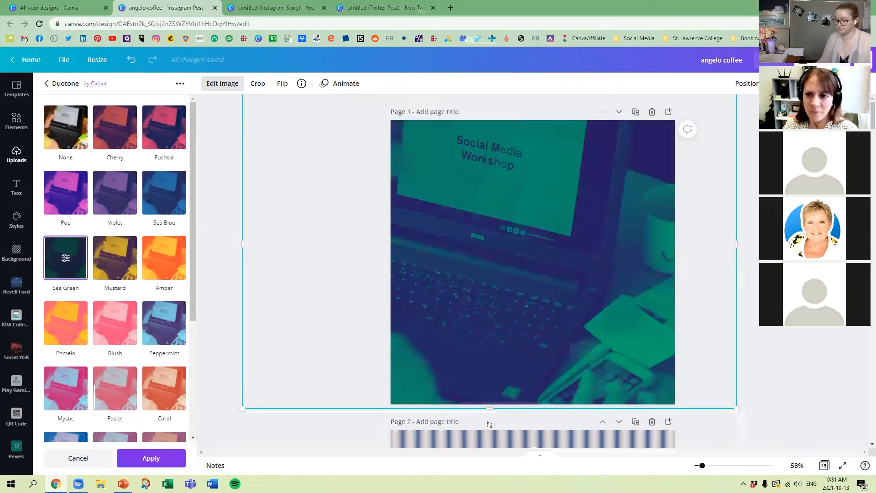
Step: Lower the laptop photo's opacity until it is a faint backdrop
left_click(778, 84)
left_click_drag(767, 112, 722, 114)
left_click(769, 320)
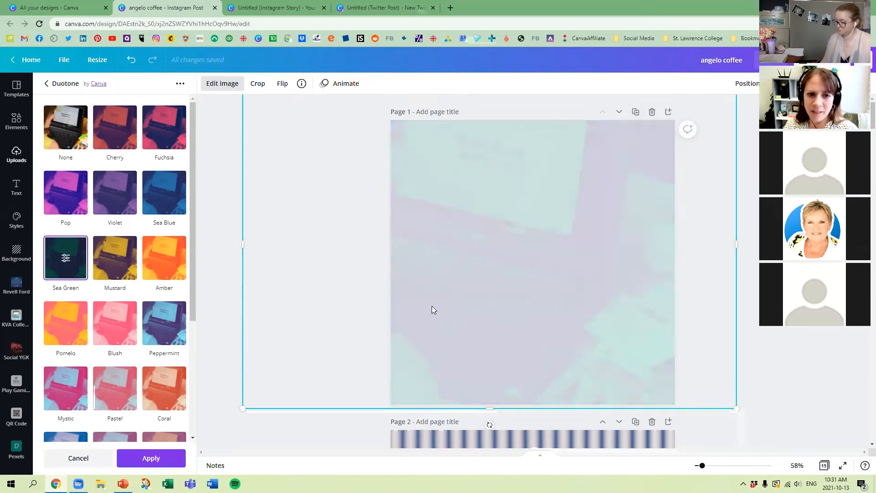
Step: Delete the faded laptop photo and remove its empty page 1
left_click(794, 358)
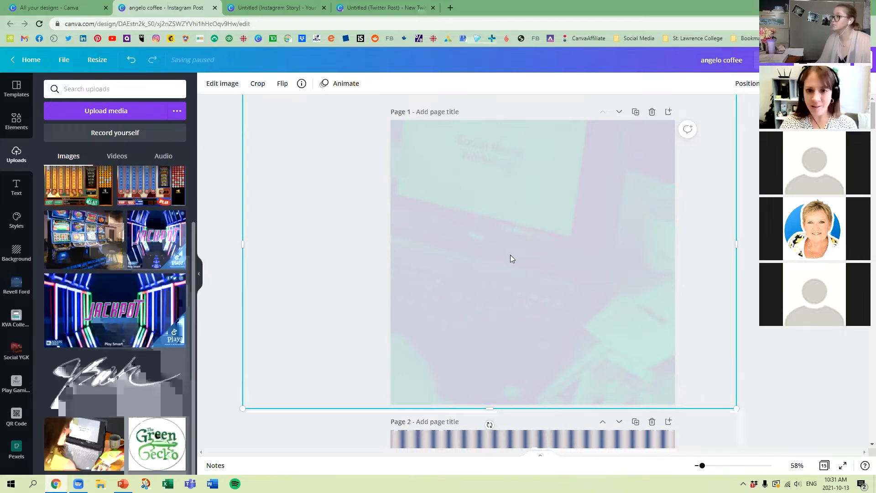
key("Delete")
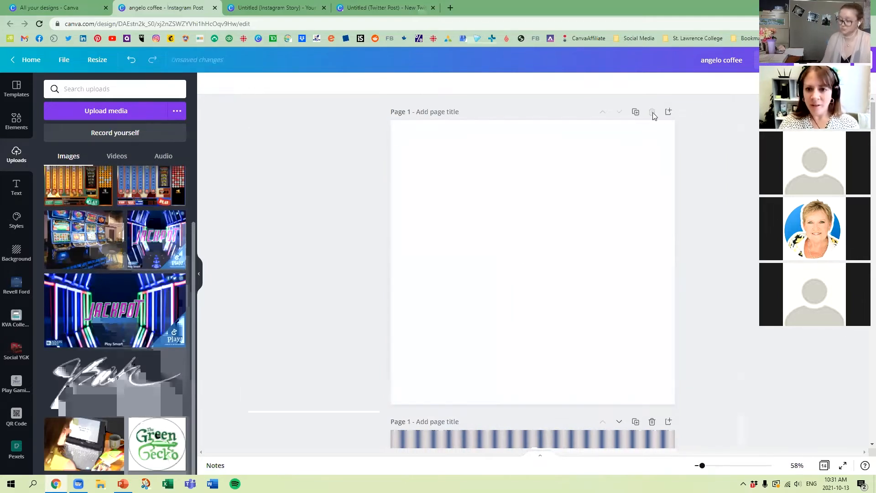
left_click(652, 112)
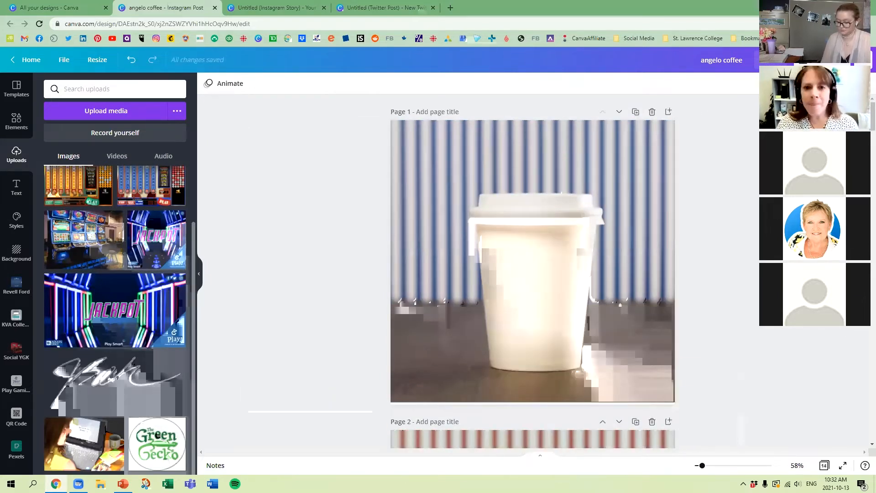
Step: Switch to PowerPoint, present the "Tool : Screen" and "Background Remover" slides, and return to the Canva design
key("alt+Tab")
left_click(274, 77)
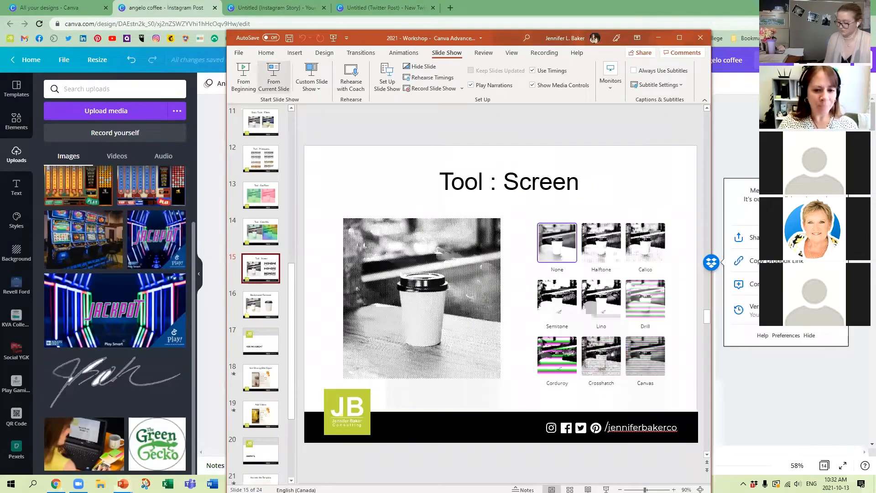
key("Right")
key("Left")
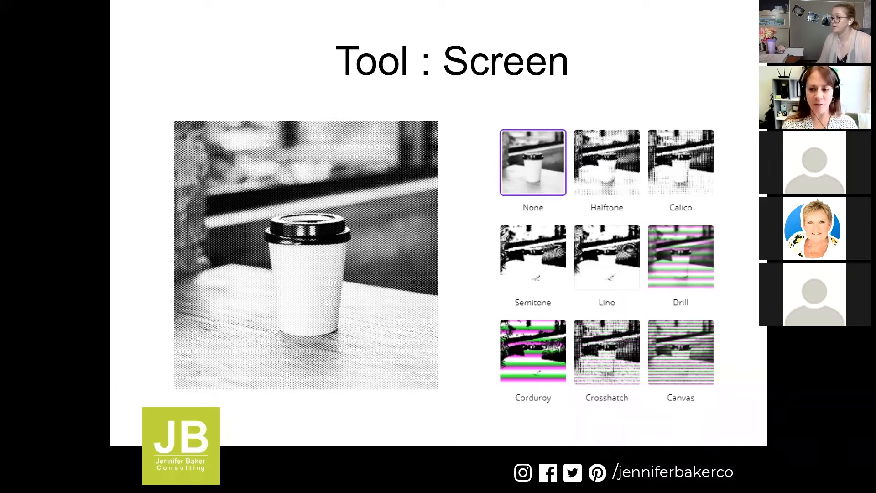
key("Right")
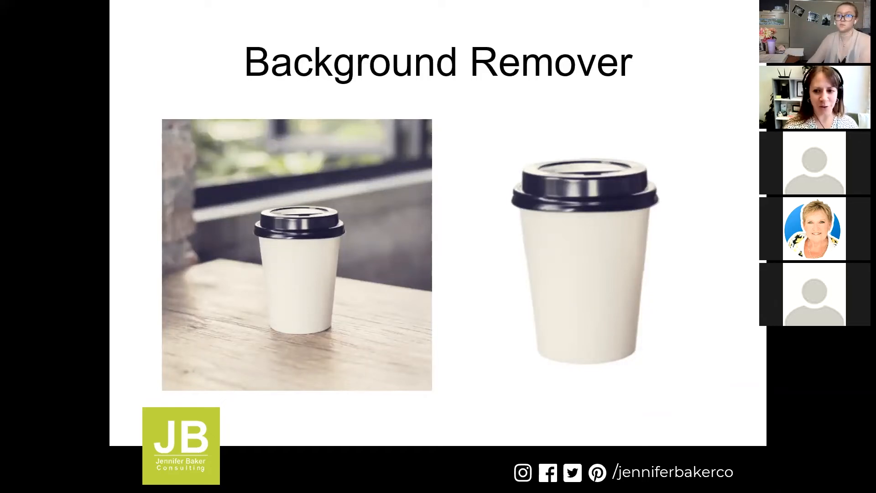
key("Escape")
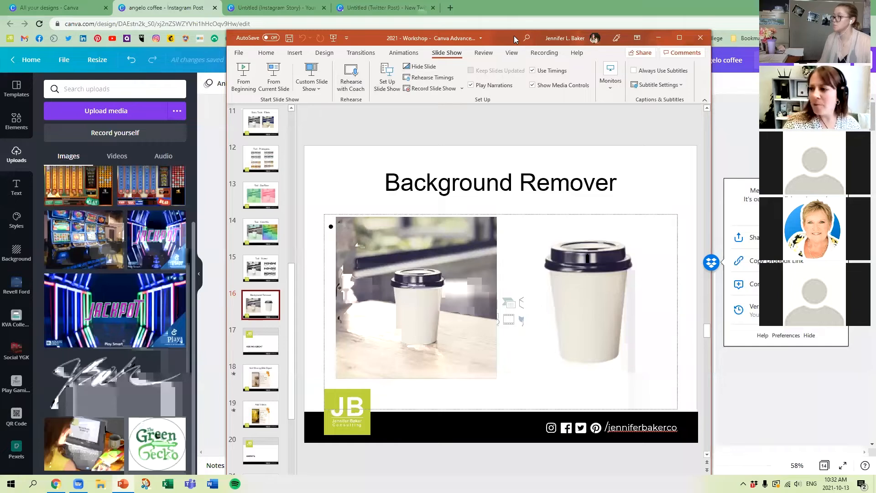
left_click(658, 38)
Step: Duplicate page 1 with the original cup photo
scroll(633, 176, "down", 2)
scroll(650, 184, "up", 2)
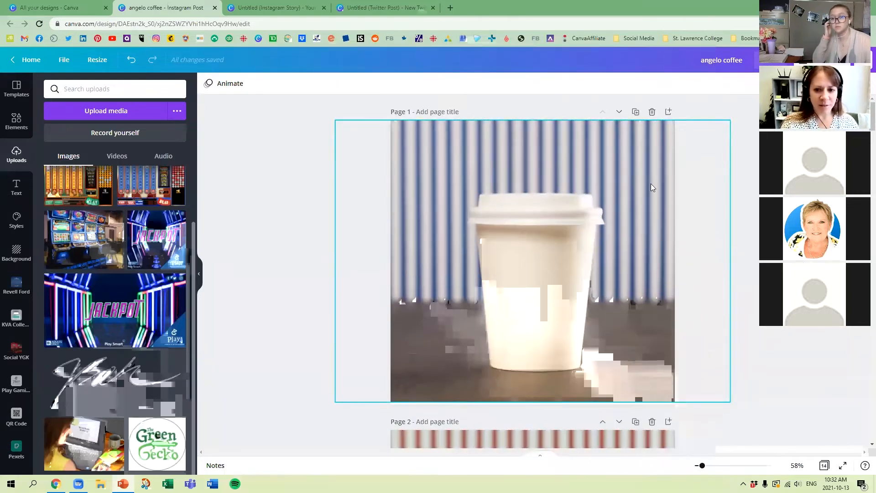
left_click(635, 111)
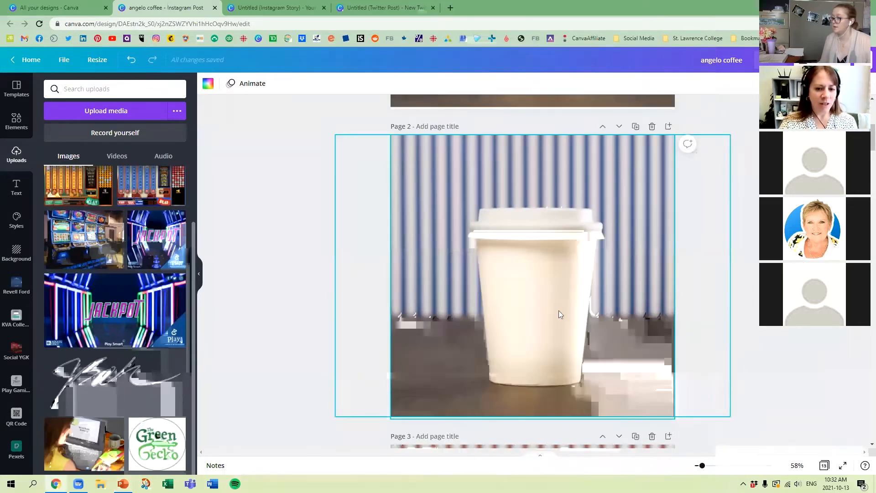
Step: Add the Halftone style of the Screen effect to the cup photo on page 2
left_click(416, 172)
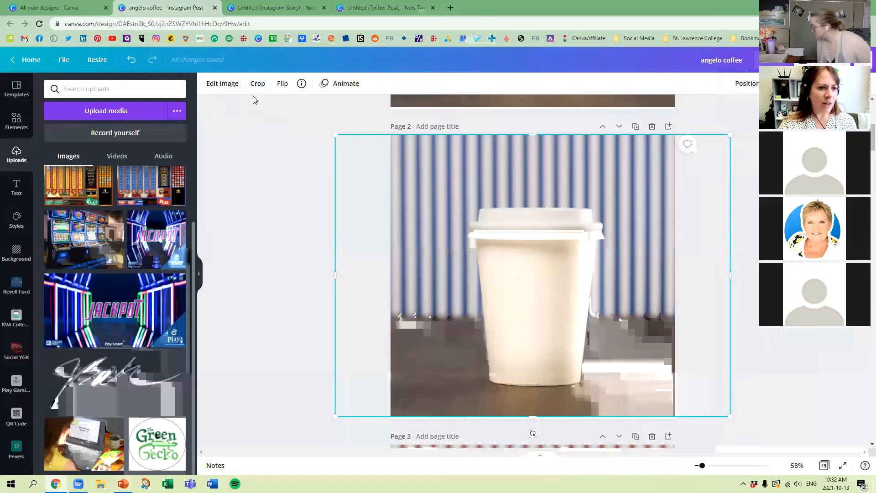
left_click(220, 84)
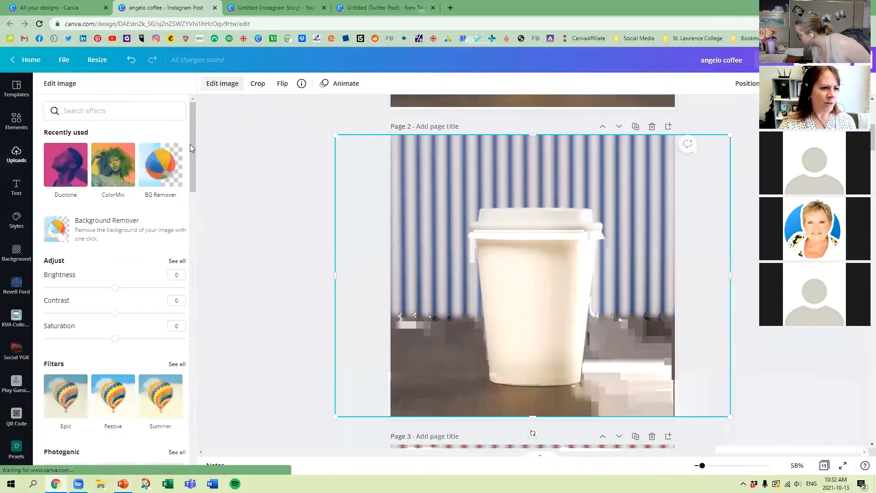
scroll(145, 302, "down", 4)
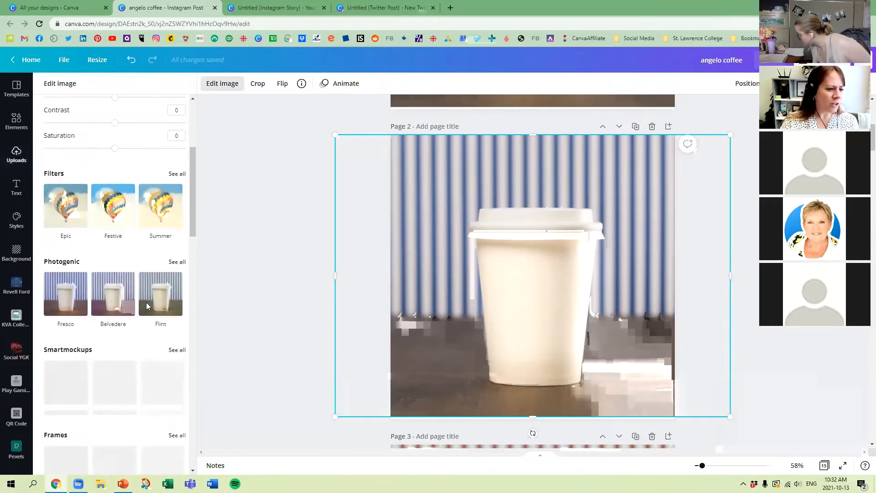
scroll(145, 304, "down", 3)
scroll(144, 301, "down", 3)
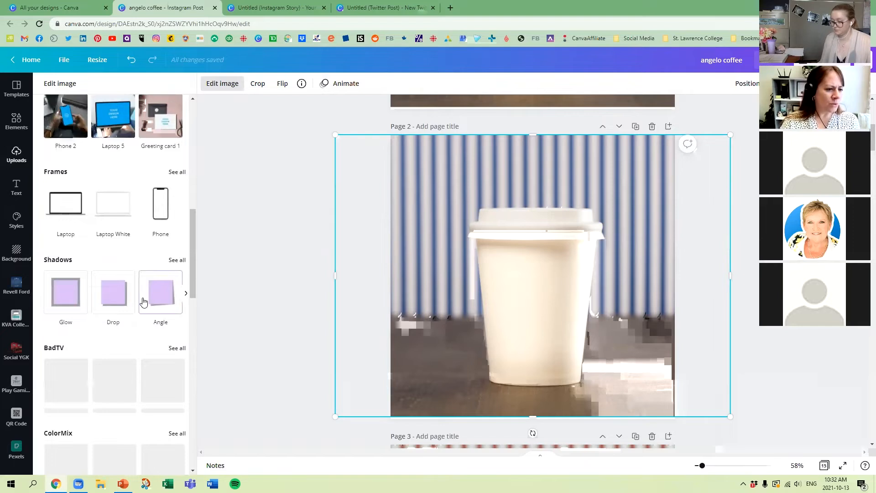
scroll(142, 297, "down", 2)
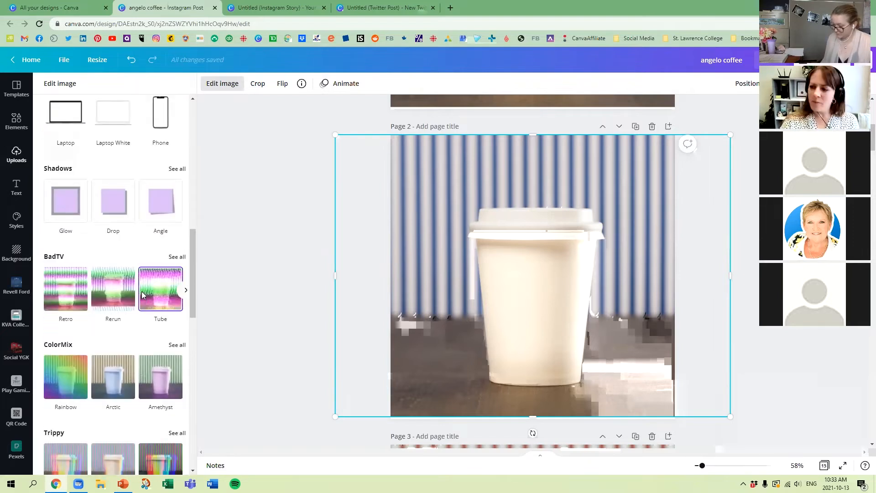
scroll(141, 299, "down", 9)
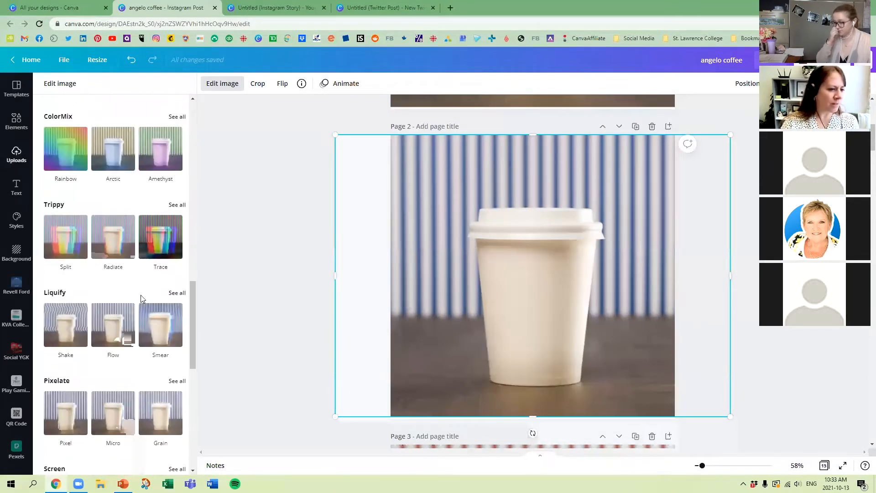
left_click(177, 287)
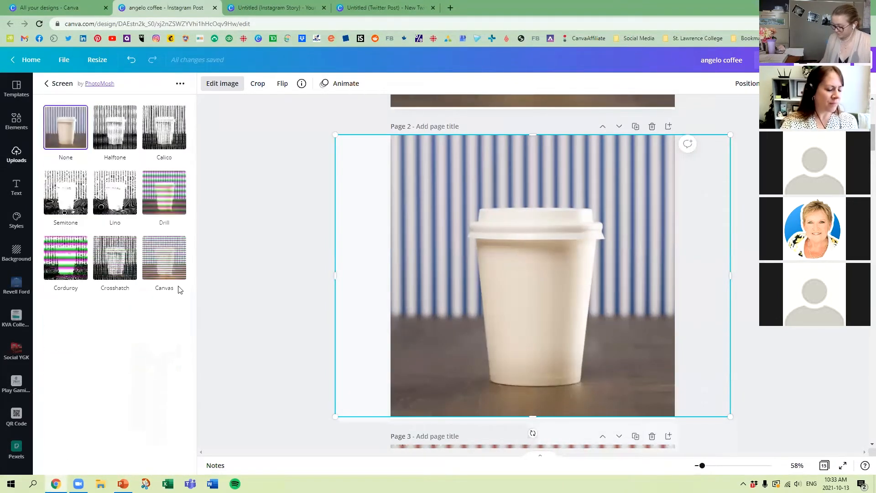
left_click(126, 132)
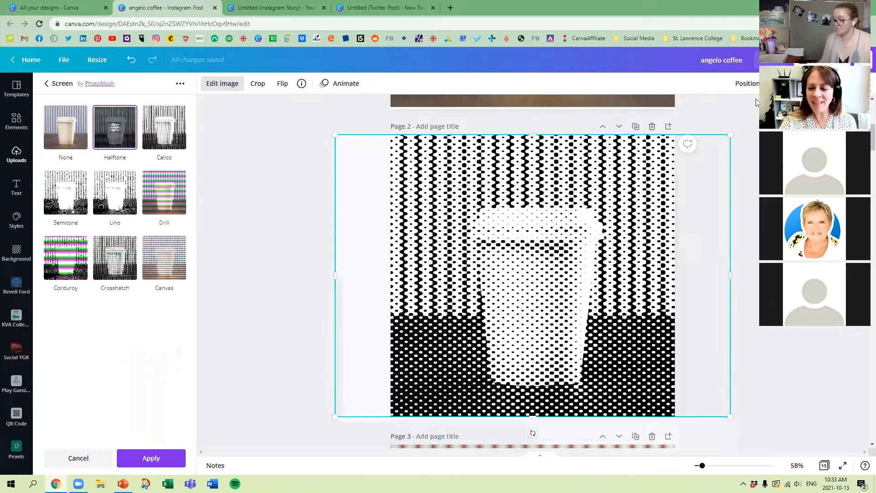
Step: Set the Halftone scale to 2.97, apply the effect, and title page 2 "Half tone"
left_click(755, 102)
mouse_move(740, 111)
left_mouse_down()
mouse_move(708, 111)
mouse_move(712, 121)
mouse_move(718, 110)
mouse_move(748, 110)
mouse_move(732, 106)
left_mouse_up()
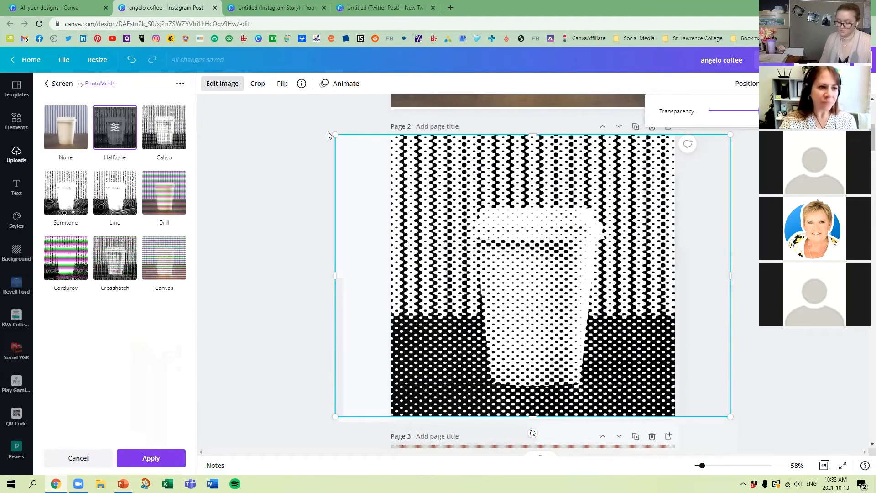
left_click(115, 131)
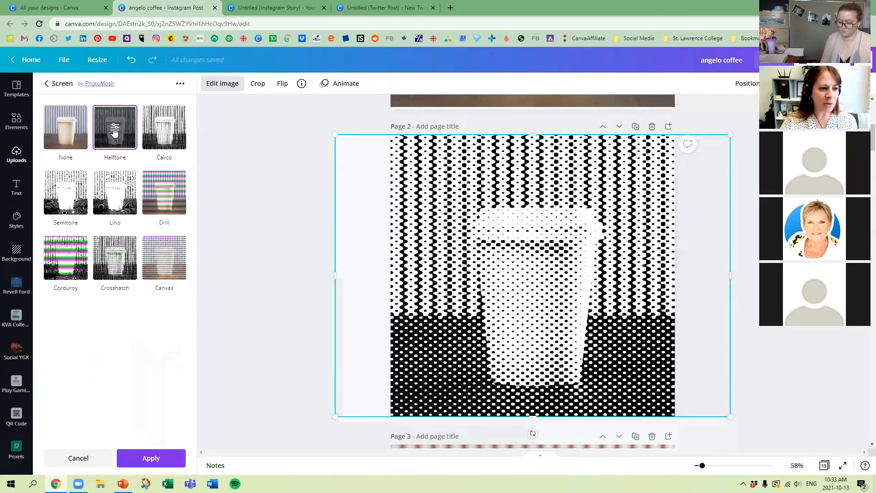
left_click_drag(44, 141, 240, 161)
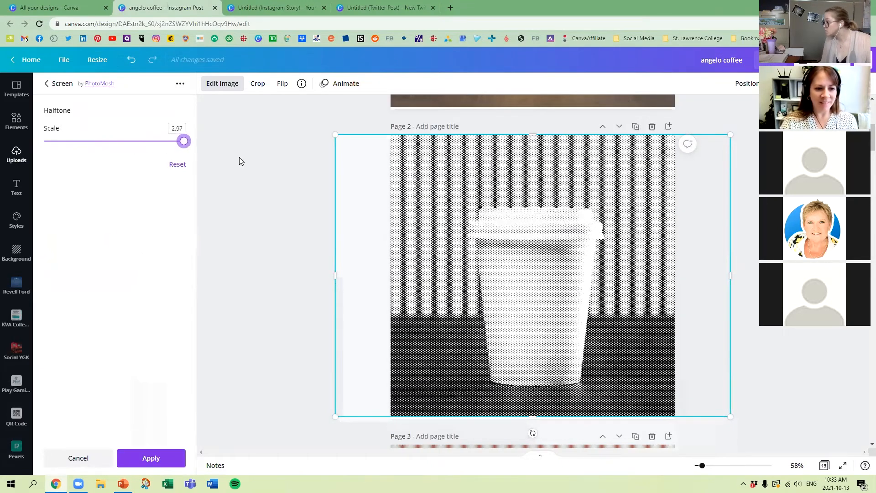
left_click(147, 455)
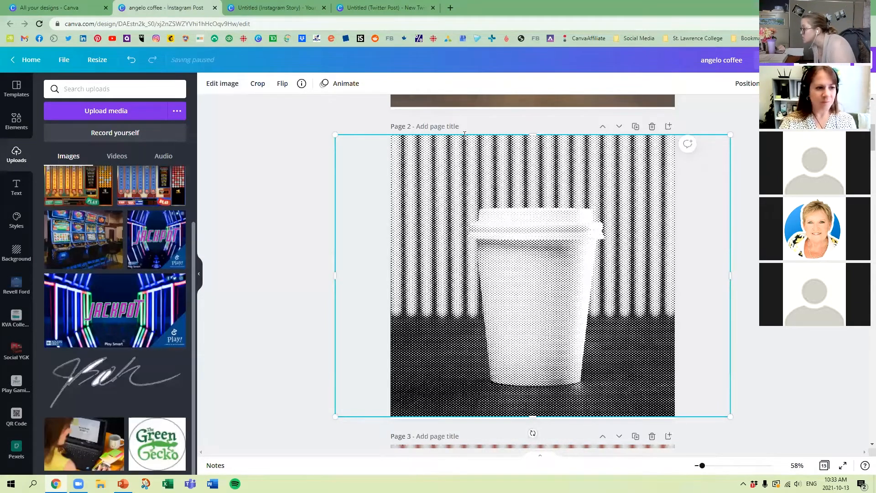
left_click(16, 120)
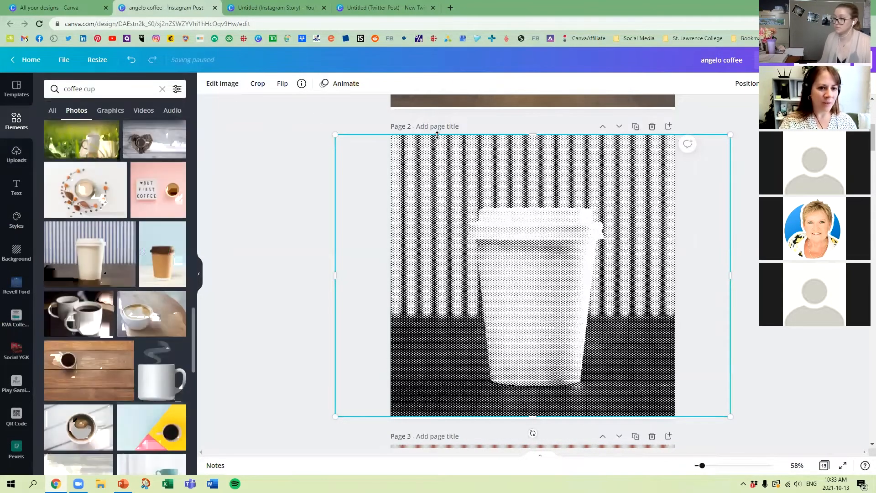
left_click(437, 127)
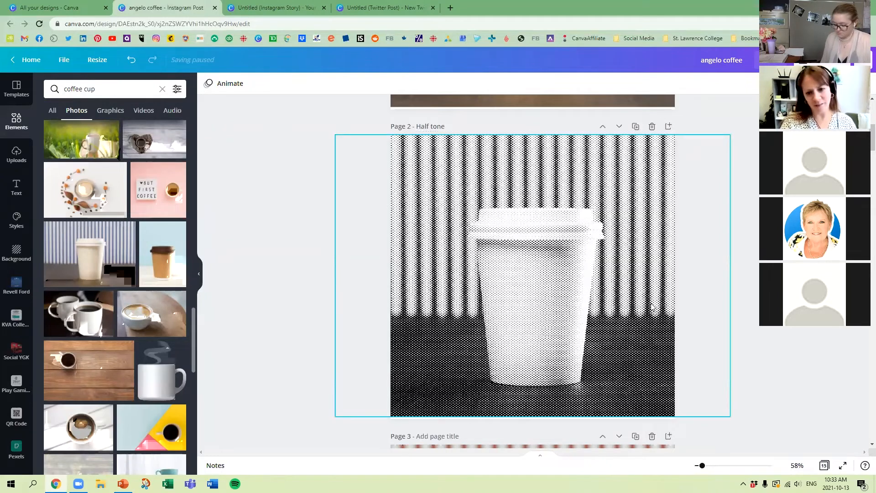
Step: Fade the halftone cup photo to a faint backdrop with transparency and restore its full opacity
left_click(665, 158)
left_click(778, 83)
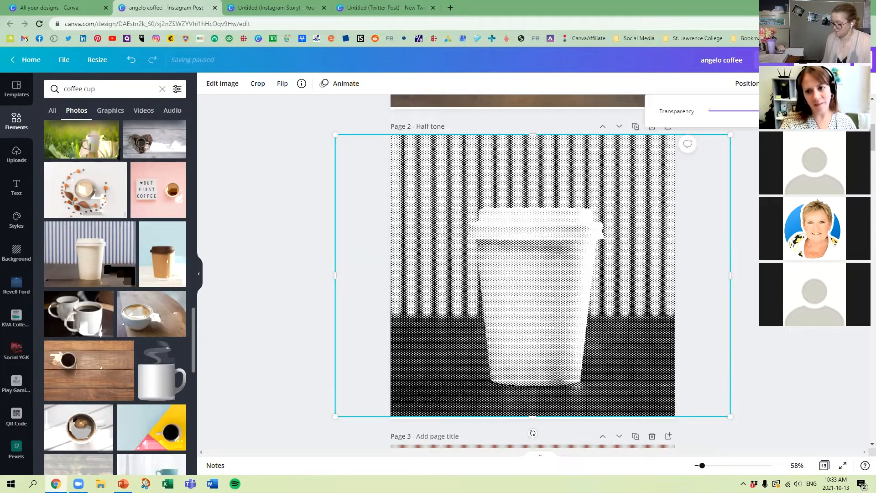
left_click_drag(747, 114, 721, 118)
left_click(787, 377)
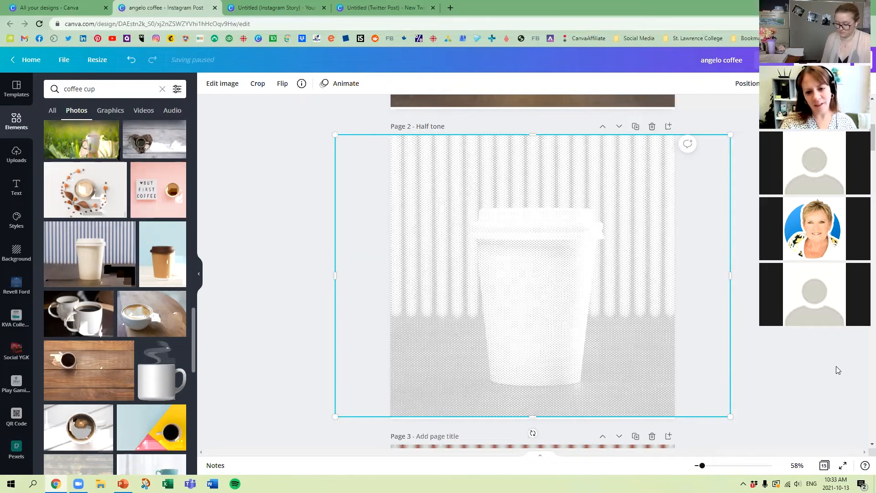
left_click(778, 83)
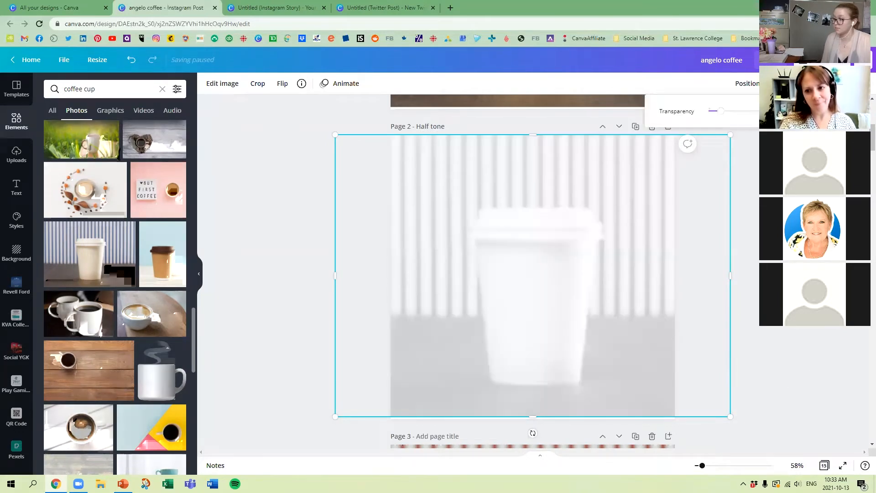
left_click_drag(720, 112, 763, 113)
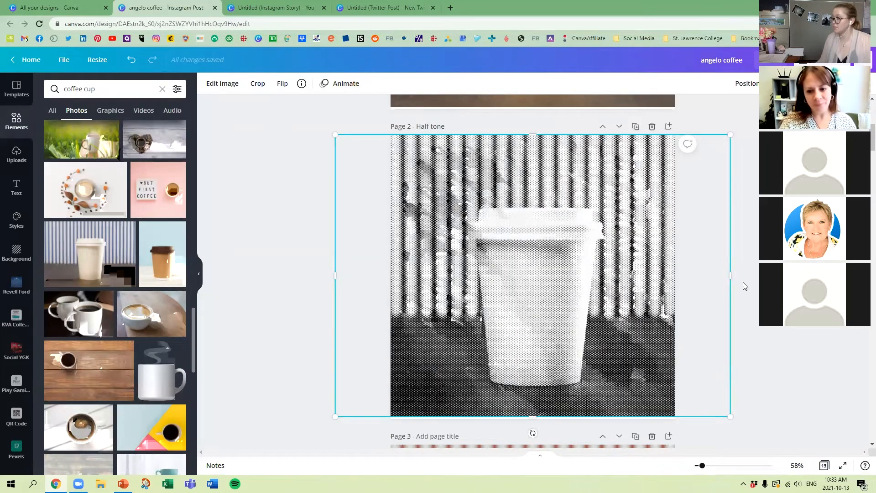
left_click(743, 284)
Step: Duplicate page 1 with the original cup photo to get a fresh copy above the "Half tone" page
scroll(661, 159, "up", 5)
scroll(633, 105, "up", 2)
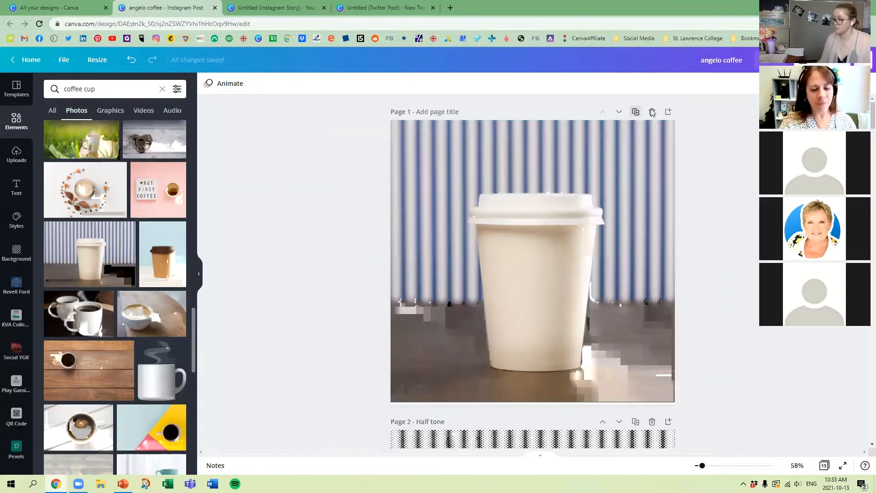
left_click(635, 110)
Step: Try the Split style of the Trippy effect on the new page's cup photo
left_click(215, 87)
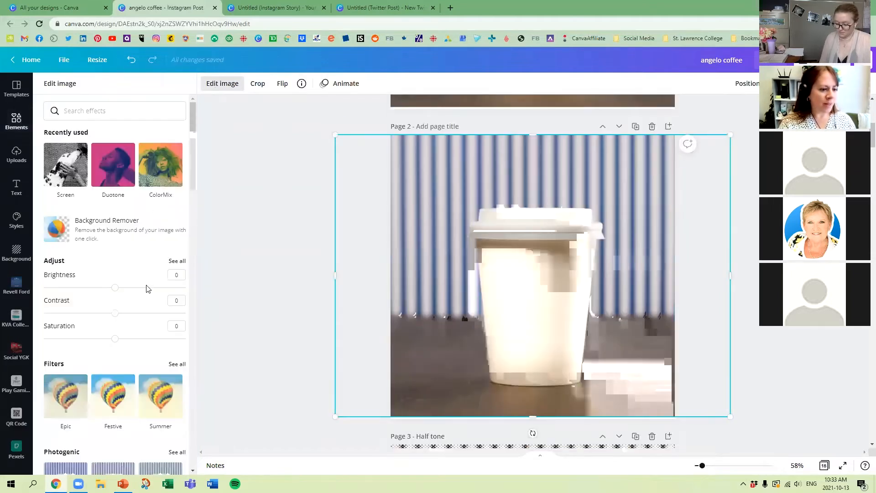
scroll(149, 294, "down", 10)
scroll(151, 297, "down", 7)
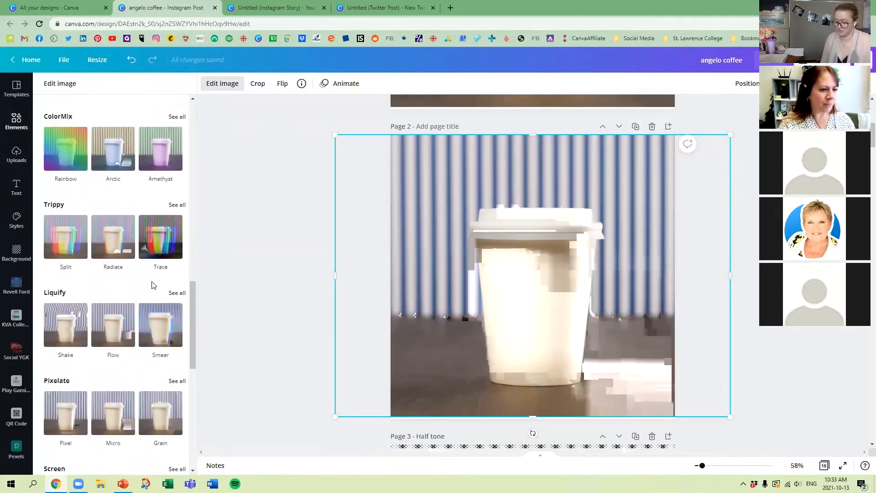
scroll(178, 286, "down", 3)
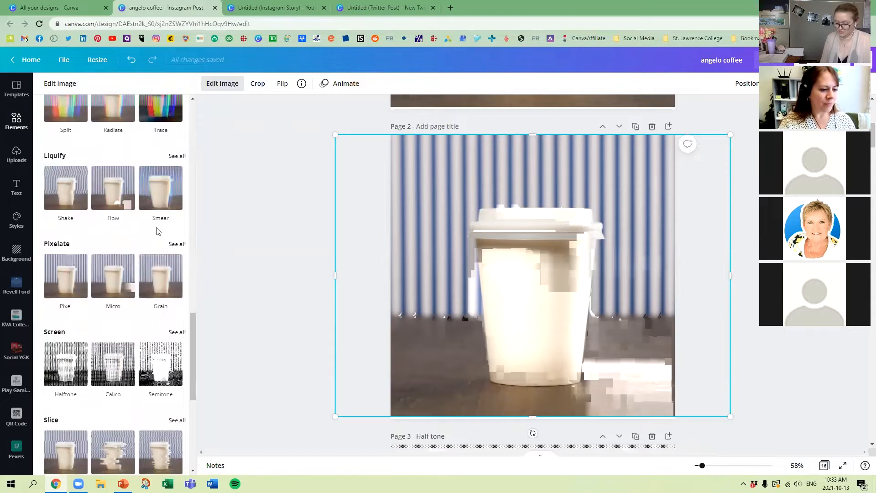
scroll(156, 231, "up", 3)
left_click(177, 205)
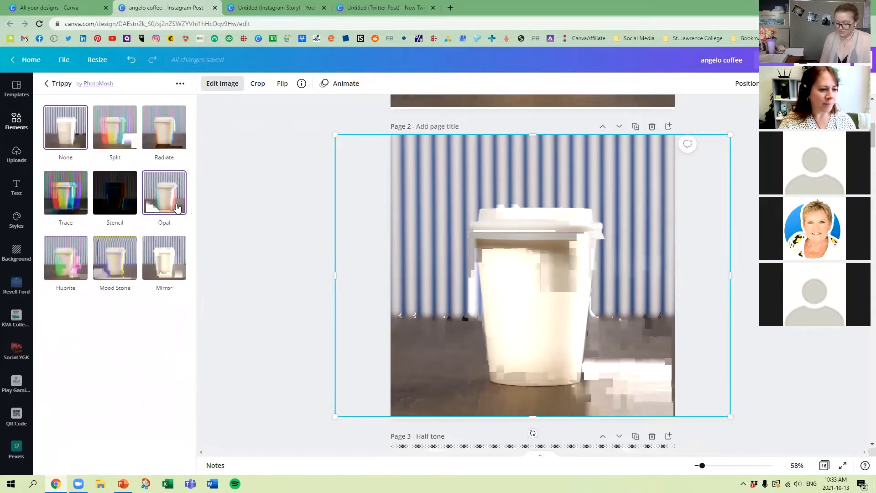
left_click(111, 137)
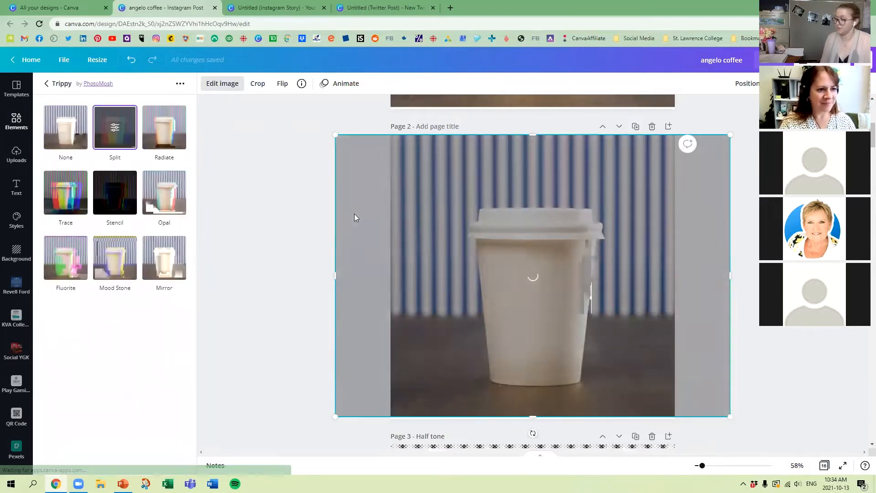
Step: Set Split's RGB Shift amount to 0.029 and leave the Trippy effect without applying it
left_click(113, 130)
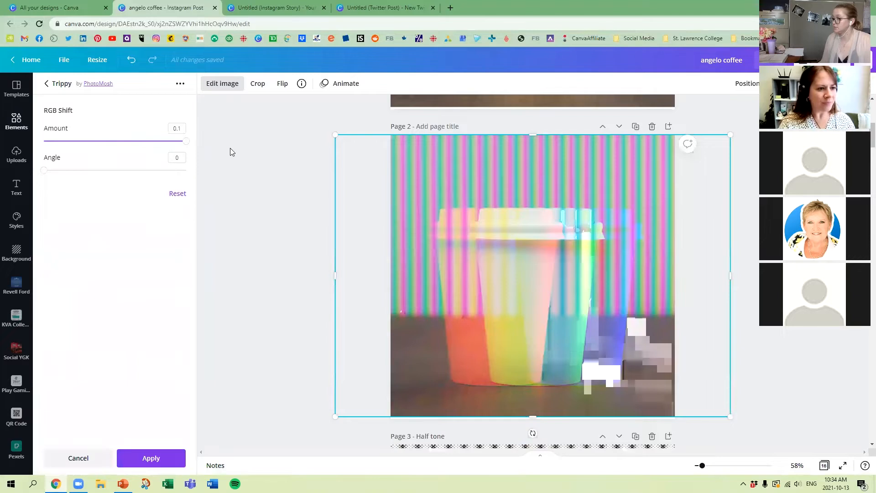
left_click_drag(187, 147, 86, 145)
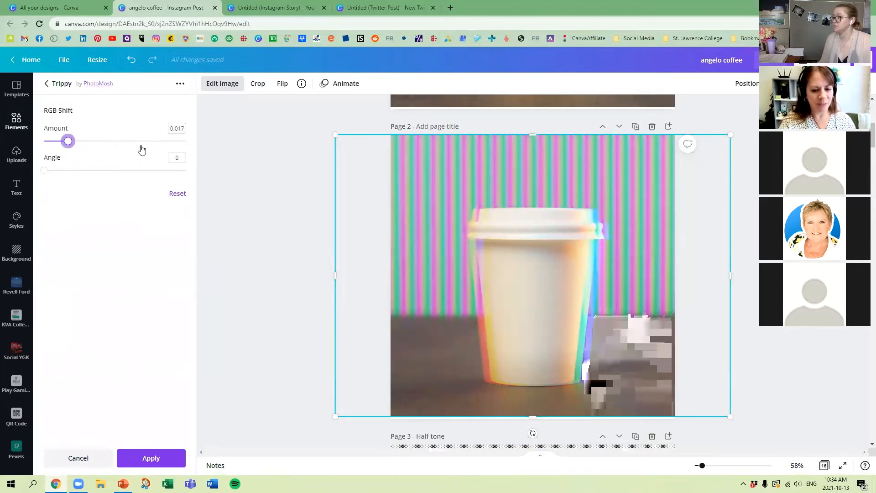
left_click(58, 84)
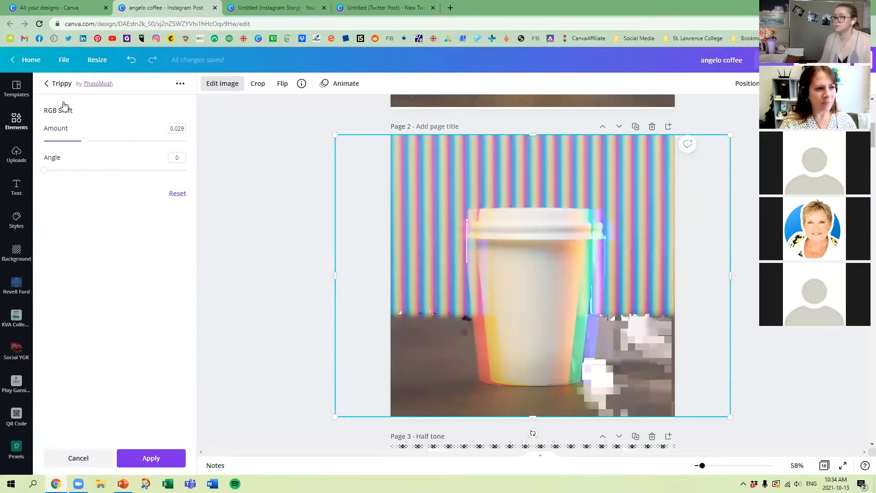
left_click(62, 119)
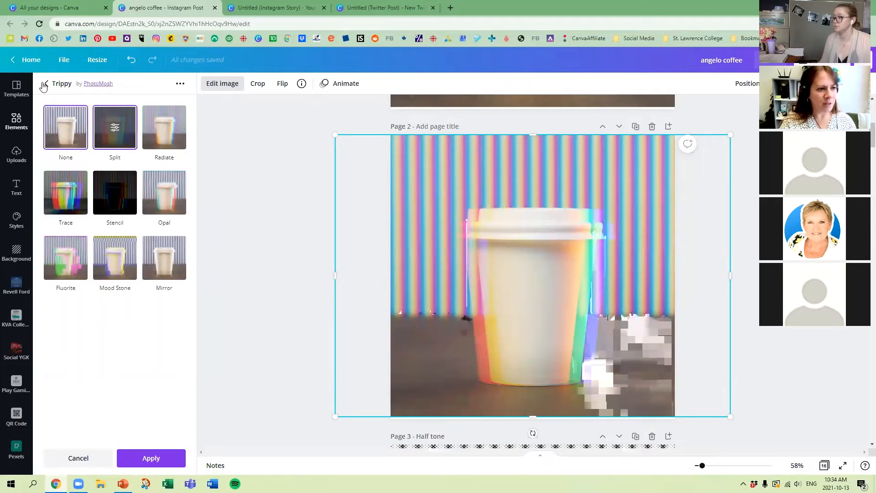
left_click(50, 83)
Step: Place the page 2 cup photo into the Phone 5 mockup from the Smartmockups smartphone collection
scroll(122, 222, "up", 5)
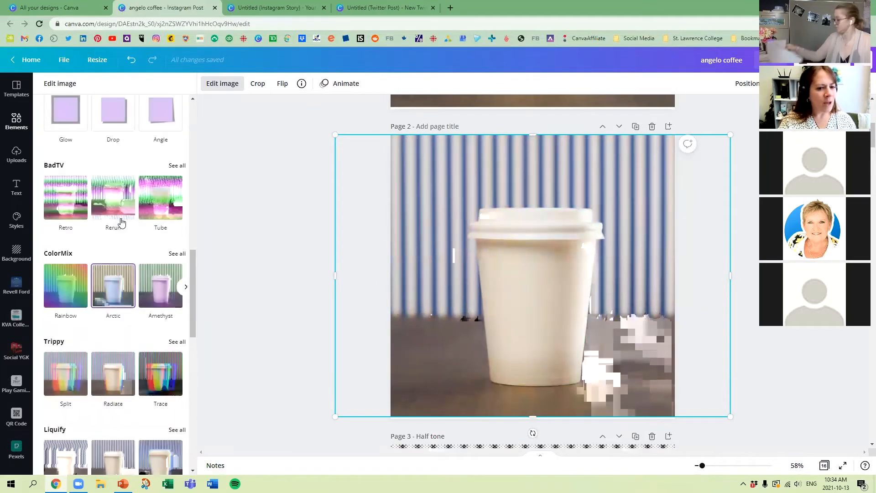
scroll(122, 222, "up", 3)
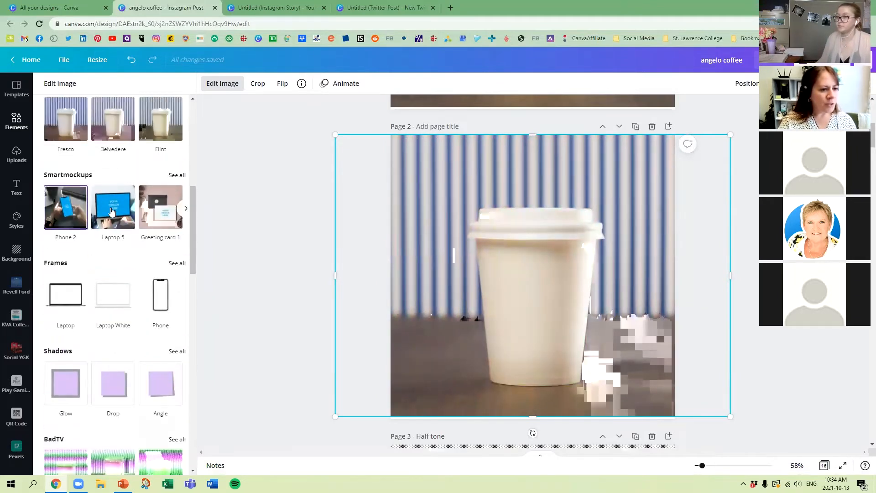
left_click(178, 175)
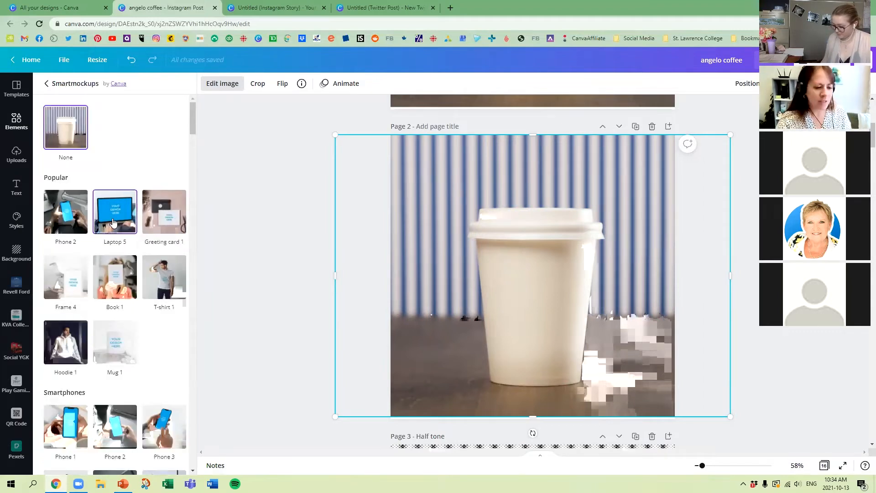
scroll(114, 196, "down", 2)
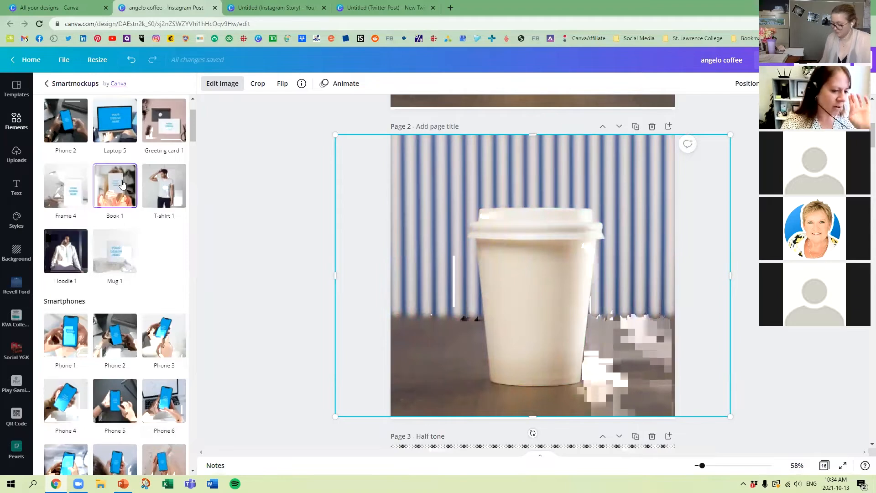
scroll(116, 205, "down", 1)
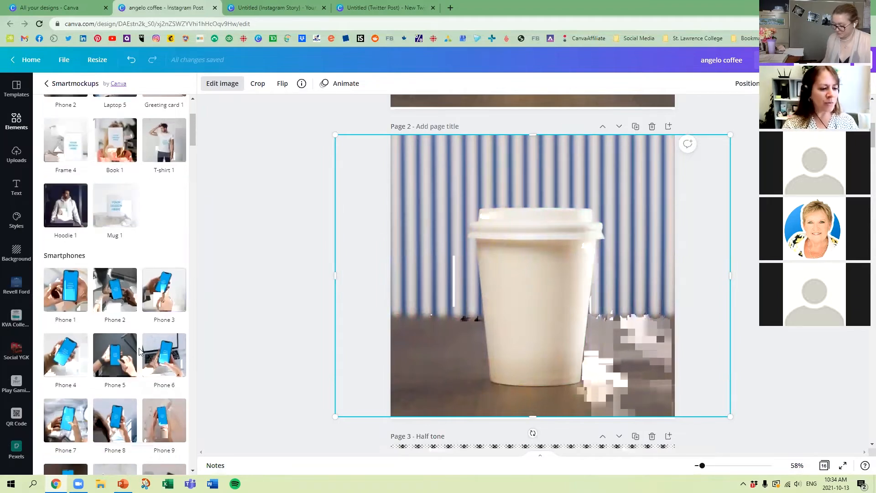
left_click(116, 358)
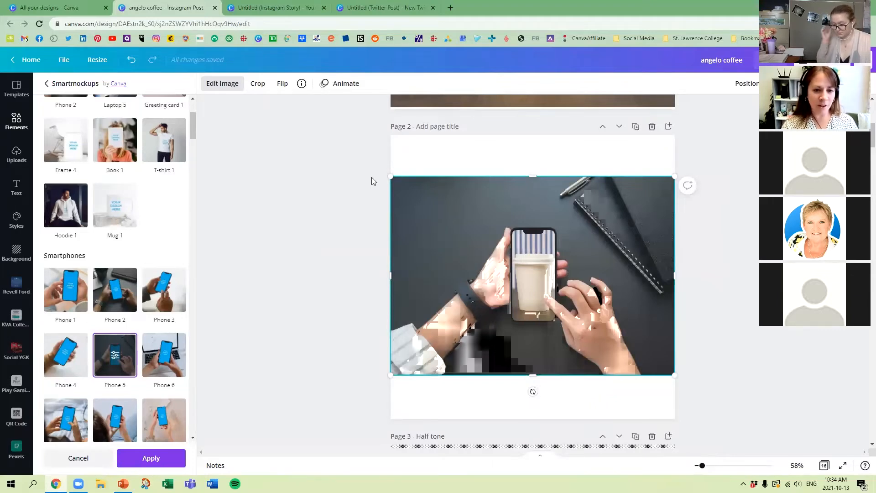
Step: Enlarge the Phone 5 mockup so that it covers all of page 2
left_click_drag(338, 135, 322, 128)
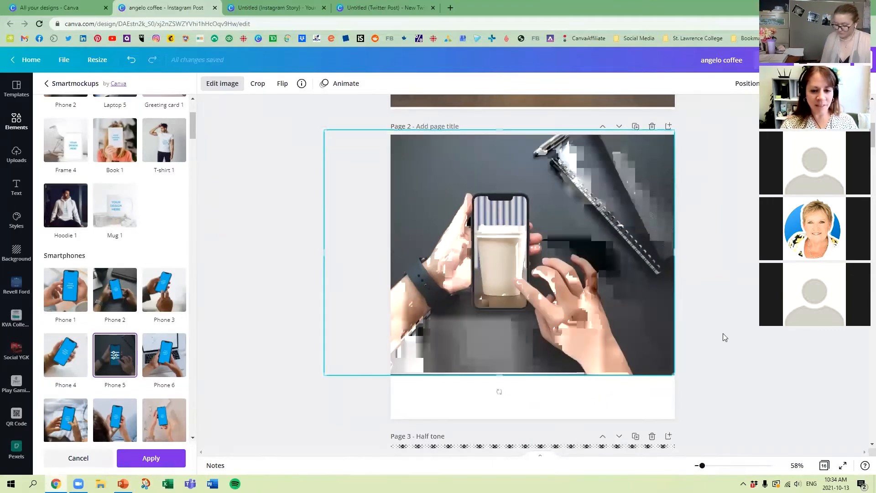
left_click_drag(720, 408, 758, 411)
key("Escape")
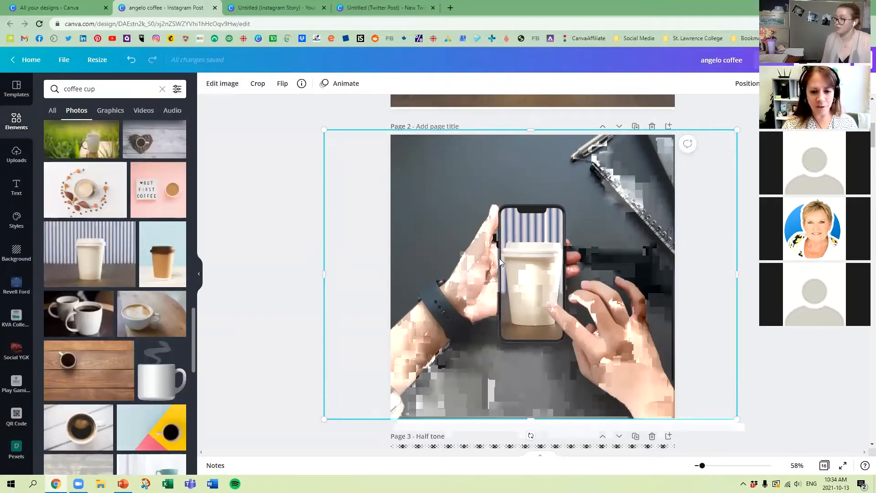
Step: Try the Sweatshirt 6 Smartmockup on the page 2 phone image and delete the resulting image
left_click(232, 88)
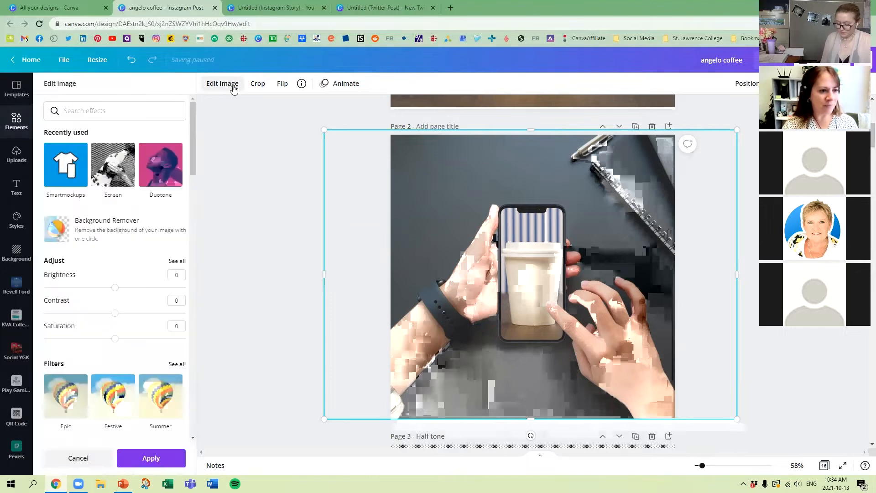
left_click(68, 165)
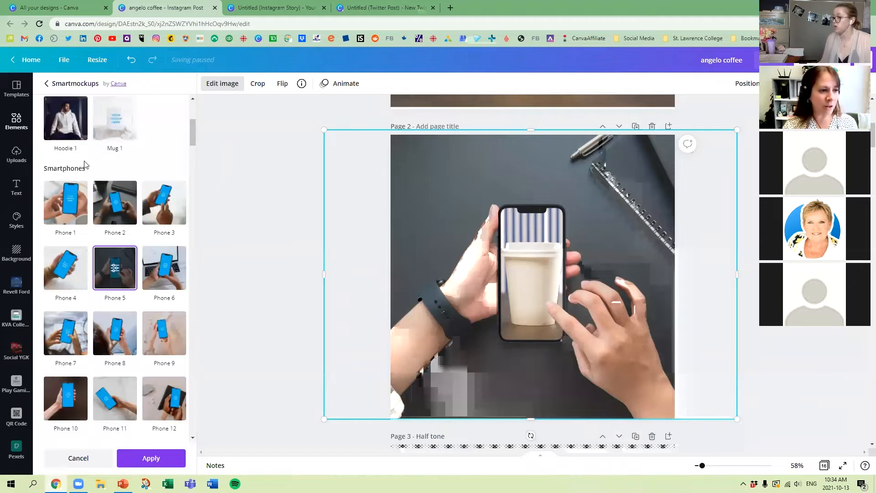
scroll(71, 151, "up", 3)
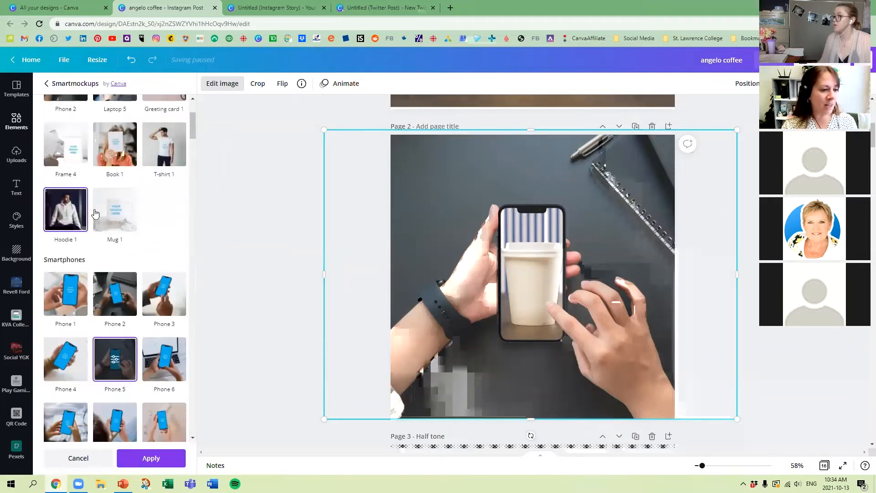
left_click(116, 211)
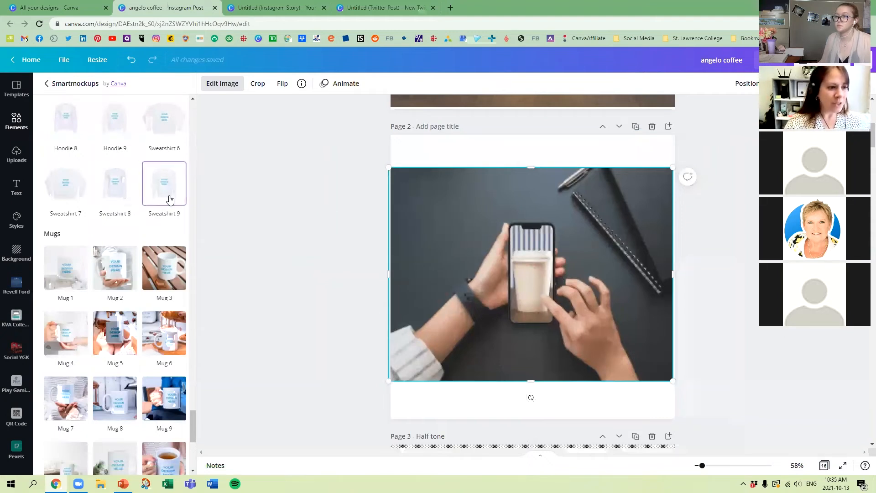
left_click(165, 120)
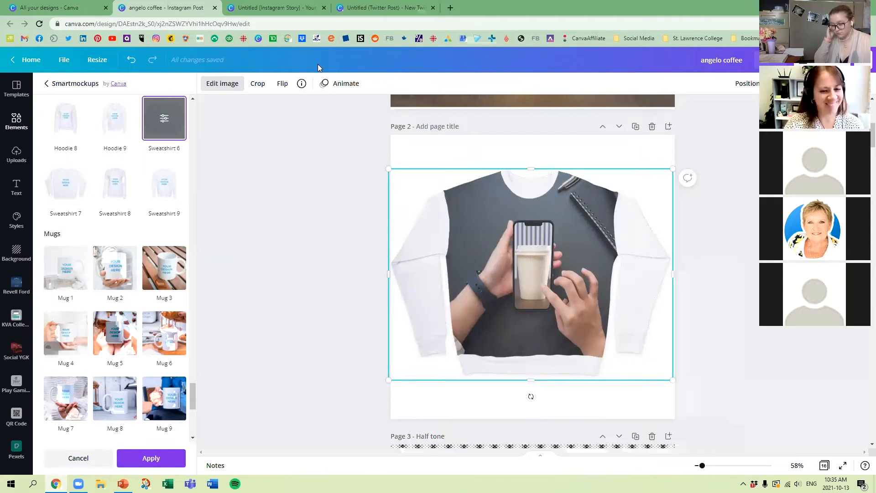
key("Delete")
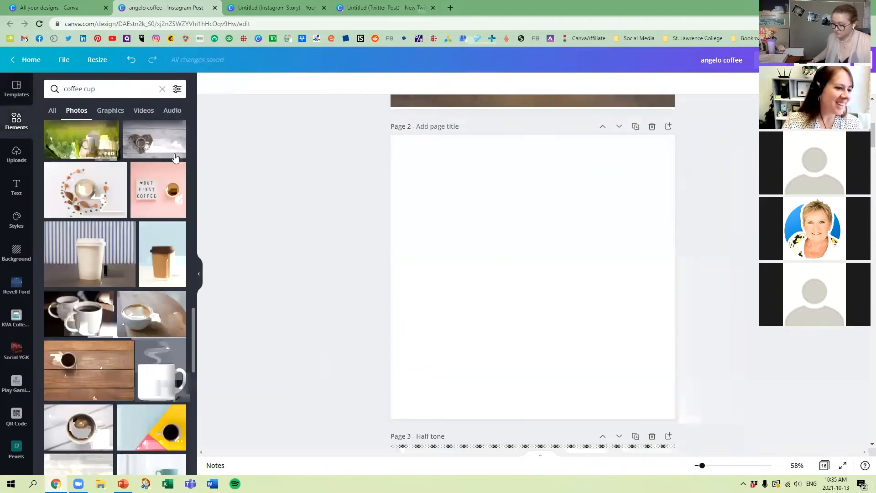
Step: Add the white coffee cup photo to page 2 and place it in the Laptop 6 mockup at the page's lower-left corner
left_click(105, 286)
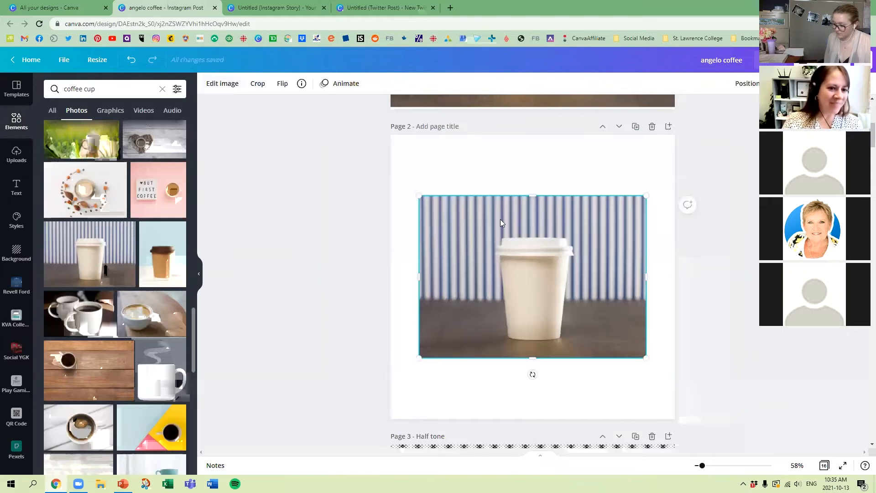
left_click(222, 83)
left_click(63, 174)
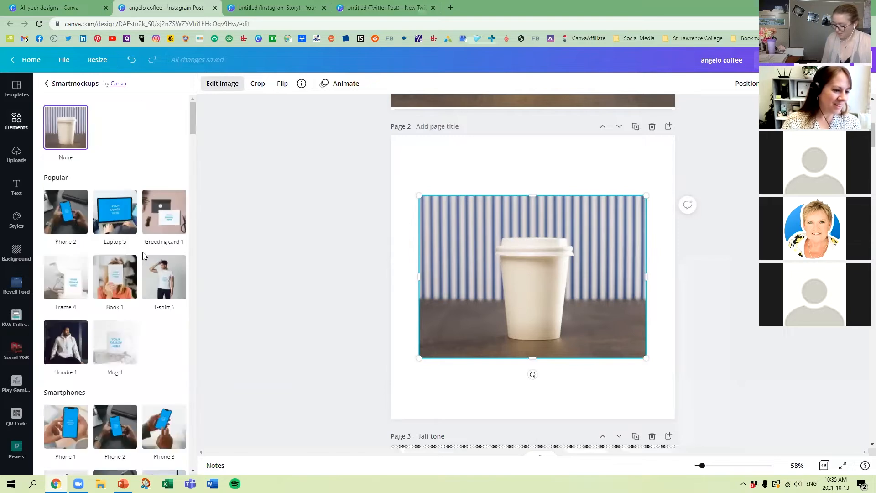
scroll(143, 255, "down", 13)
scroll(142, 255, "down", 6)
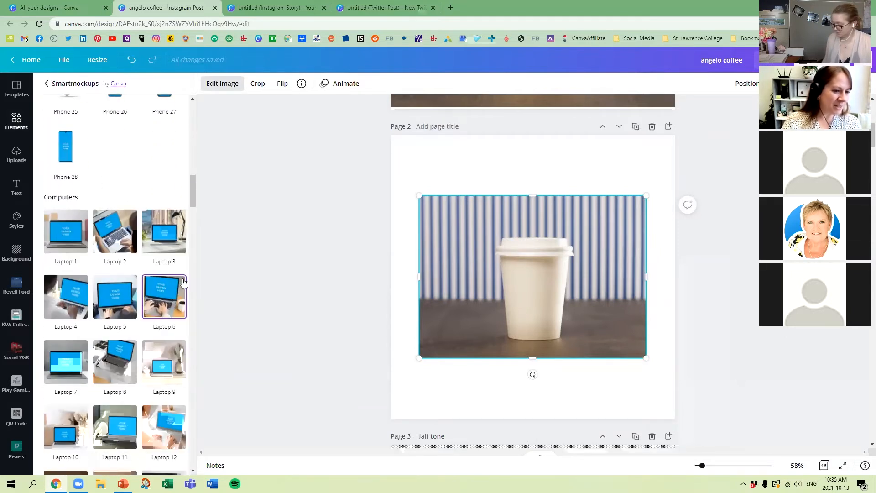
left_click(183, 283)
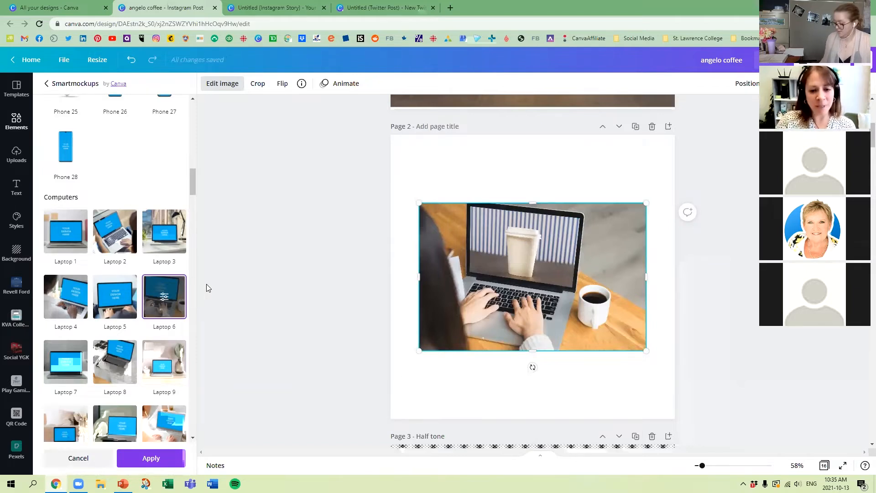
left_click_drag(574, 282, 547, 346)
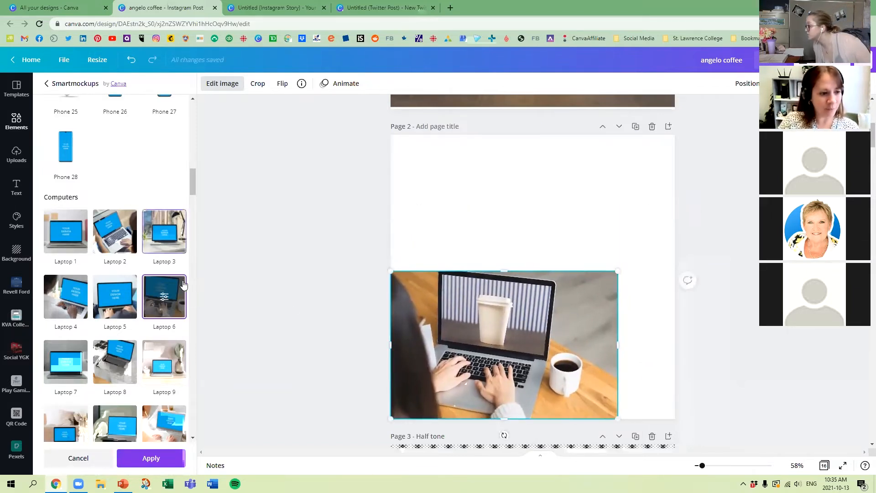
Step: Apply a Custom crop to the Laptop 6 mockup with horizontal position 55, vertical position 79 and size 54
left_click(164, 297)
left_click(98, 132)
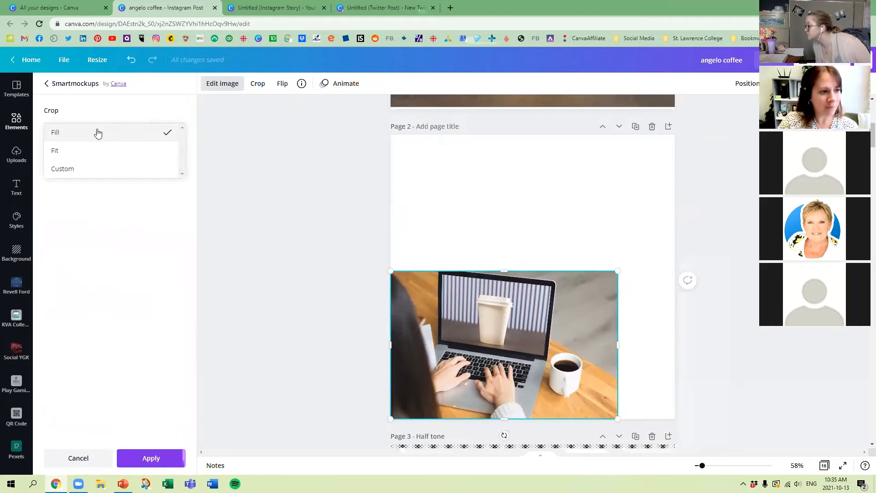
left_click(89, 130)
left_click(88, 155)
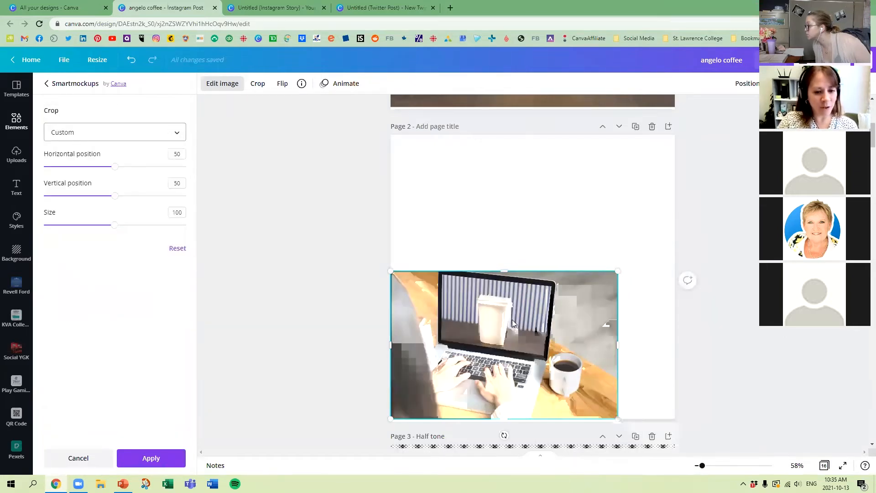
left_click_drag(115, 167, 156, 196)
left_click_drag(115, 225, 82, 225)
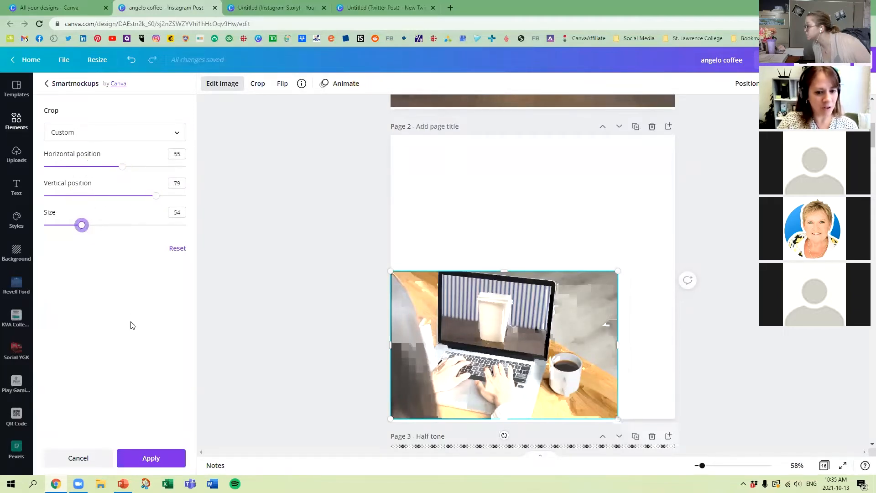
left_click(149, 458)
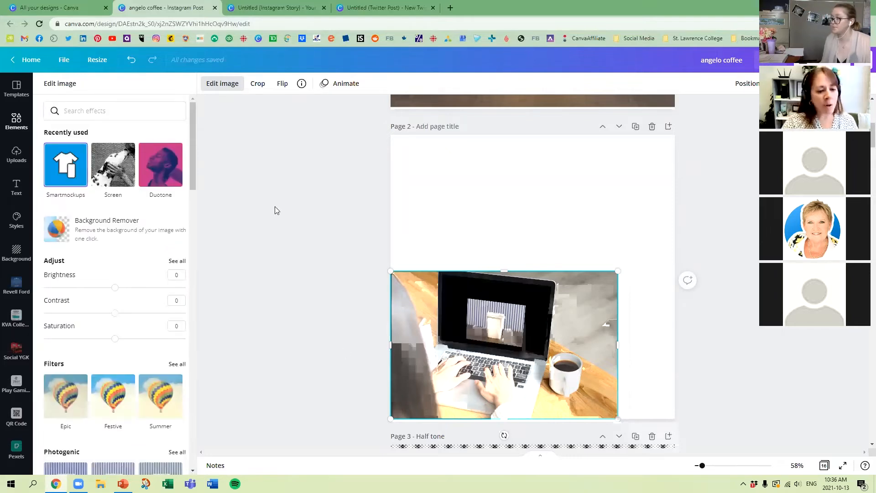
Step: Place the laptop image into the Frame 3 mockup from the Frames & posters collection of Smartmockups
left_click(68, 166)
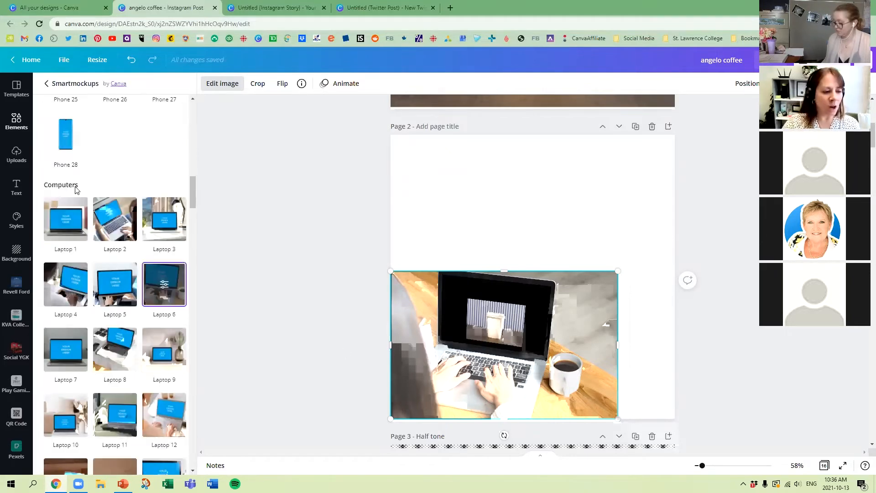
scroll(149, 398, "down", 6)
left_click(148, 347)
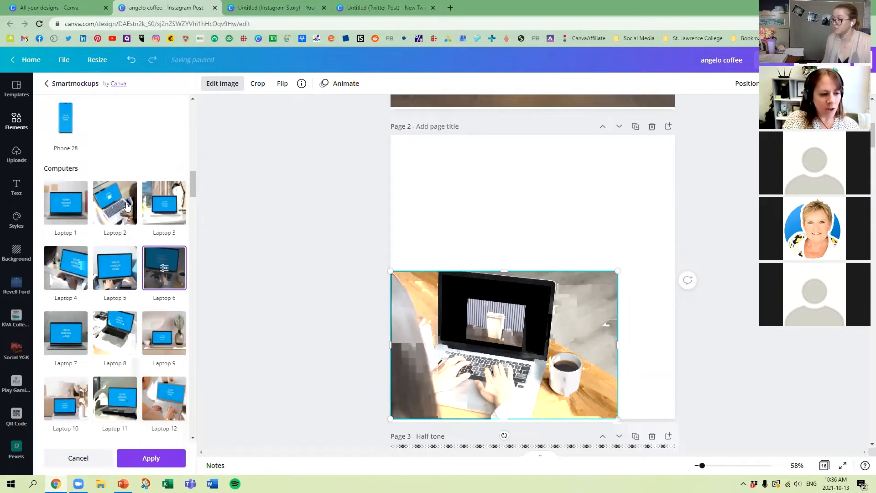
scroll(123, 276, "up", 4)
scroll(122, 276, "up", 15)
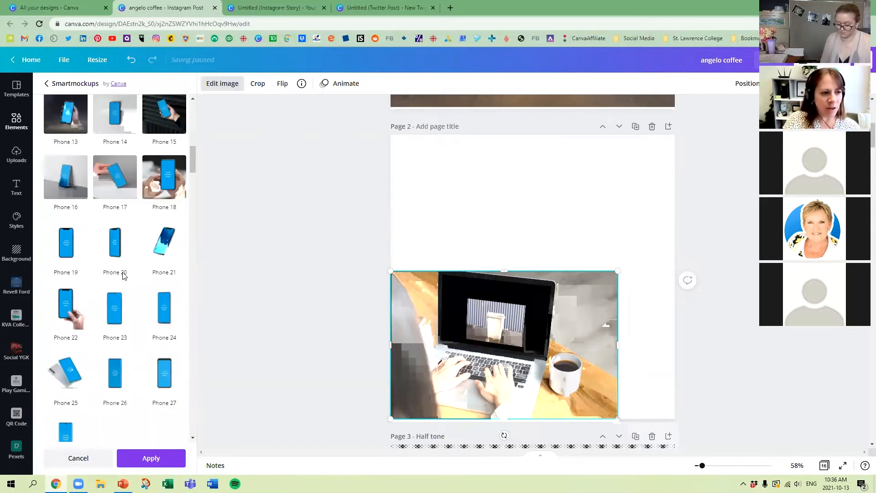
scroll(130, 271, "down", 7)
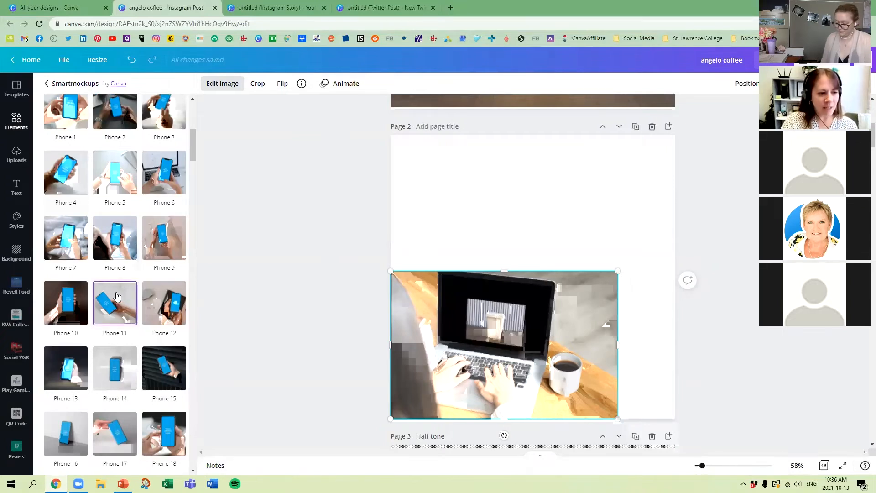
scroll(121, 309, "down", 10)
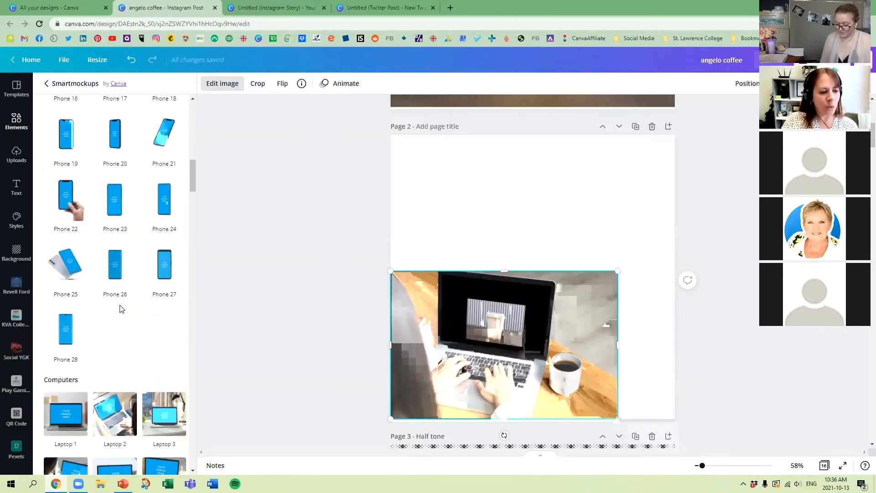
scroll(133, 297, "down", 10)
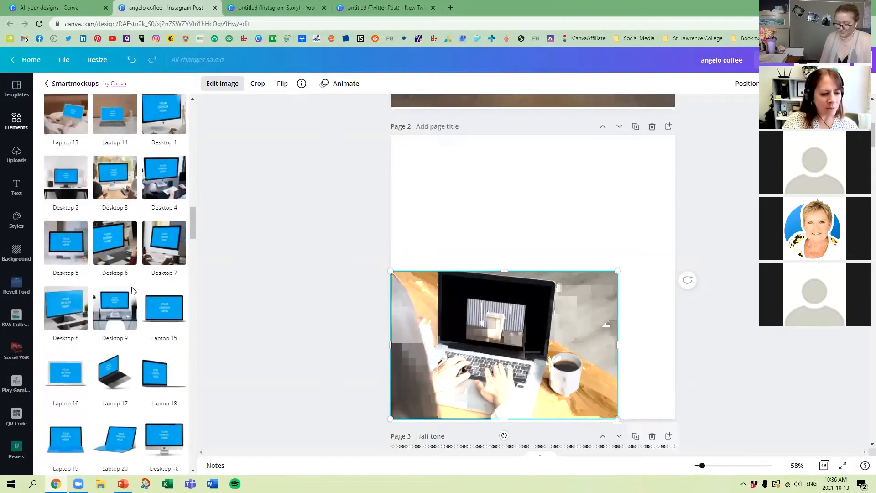
scroll(131, 288, "down", 10)
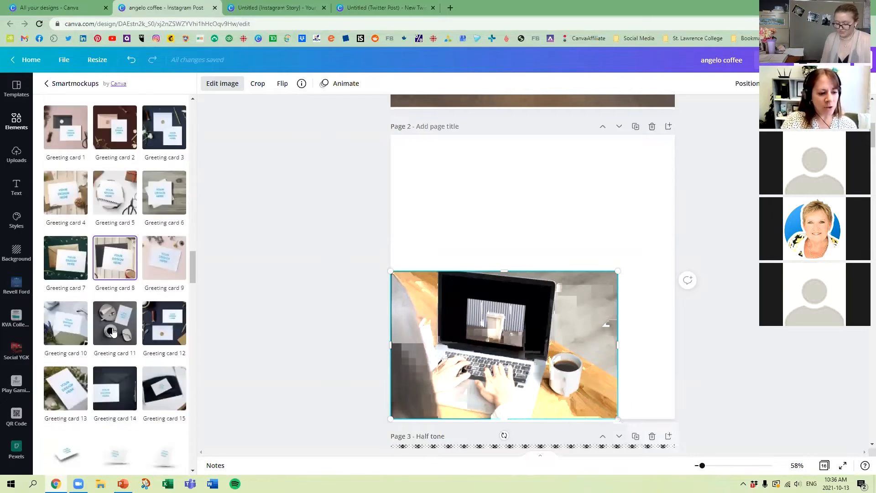
scroll(115, 326, "down", 3)
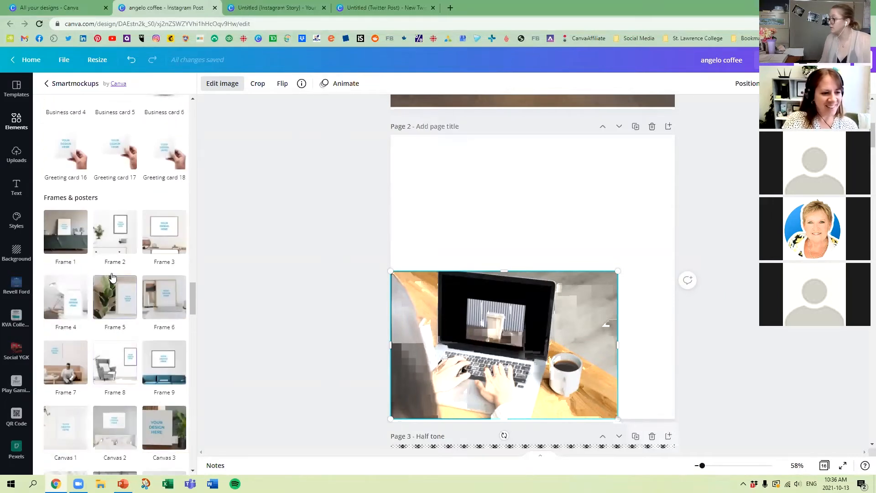
left_click(168, 229)
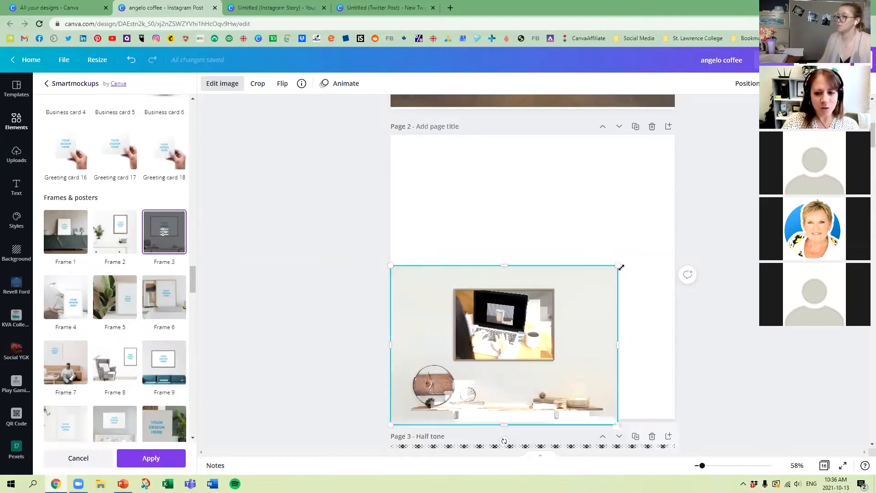
Step: Enlarge the framed mockup beyond the page width and centre it horizontally on page 2
left_click_drag(677, 241, 752, 171)
left_click_drag(626, 251, 598, 248)
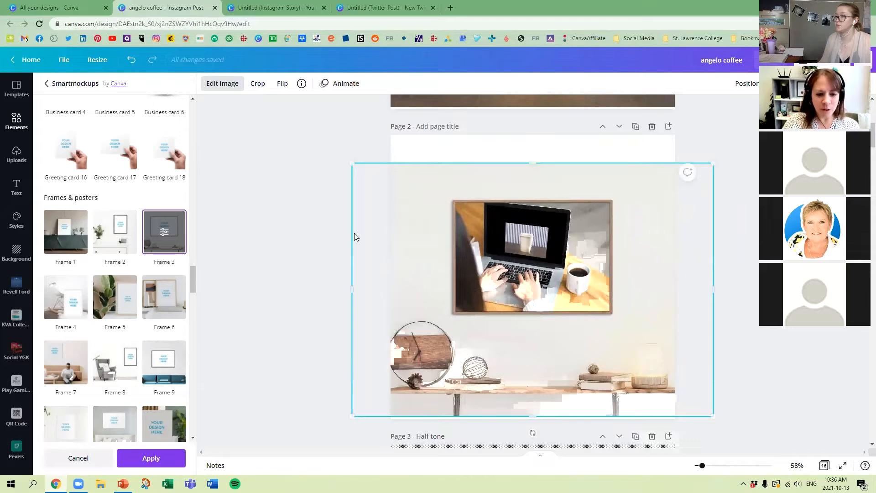
left_click(214, 238)
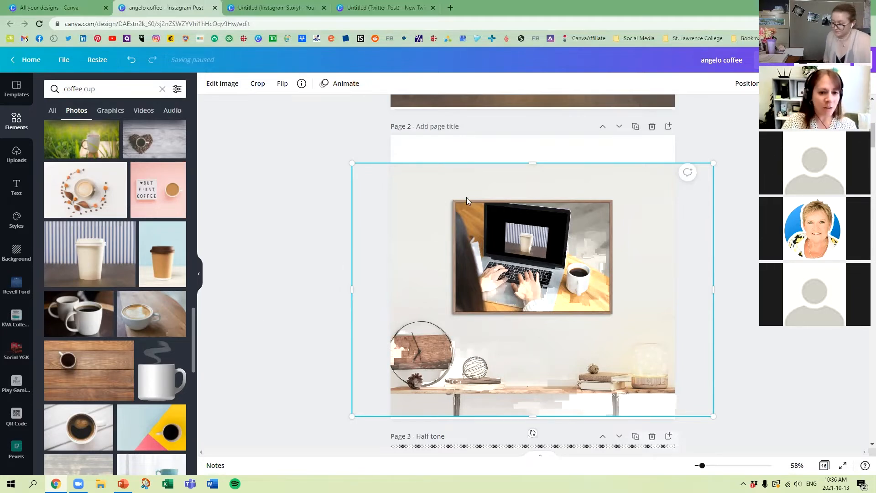
Step: Delete the framed mockup from page 2 and duplicate page 1 with the original cup photo
key("Delete")
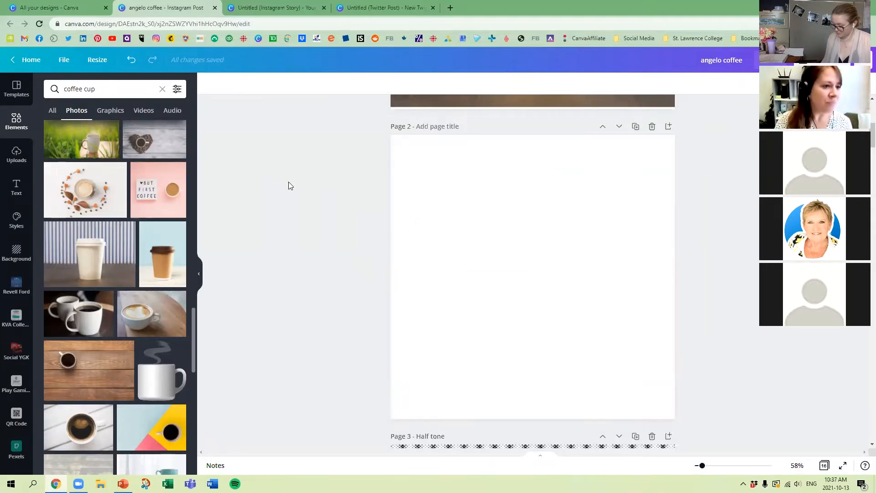
scroll(494, 195, "up", 5)
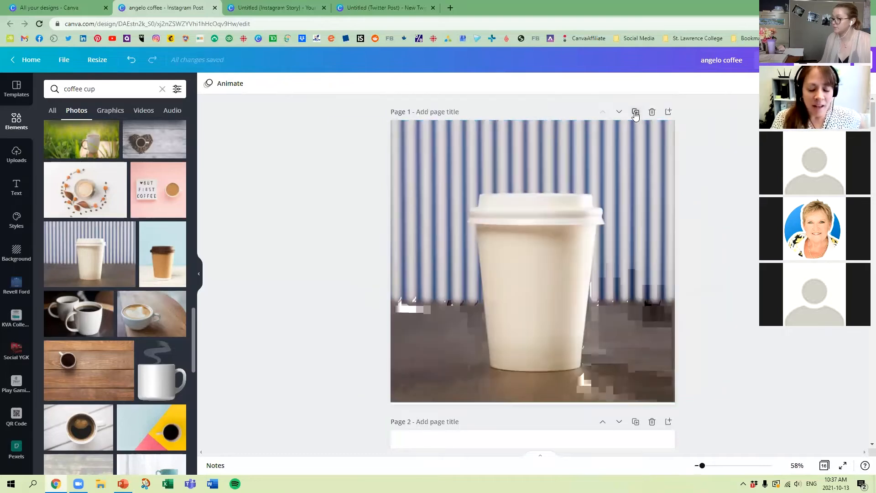
left_click(635, 112)
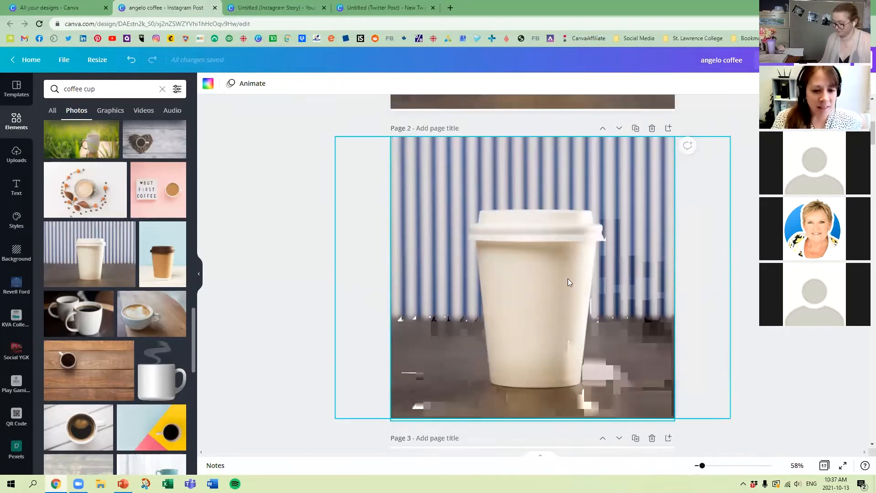
Step: Look through the image effects offered for the new page 2 cup photo, including Slice, Duotone, Frames, Shadows and BadTV
left_click(462, 181)
left_click(222, 83)
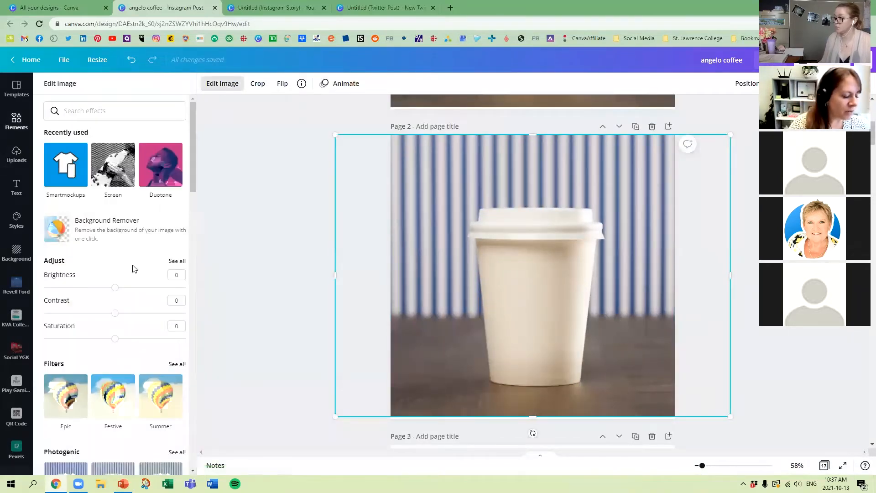
scroll(137, 255, "down", 15)
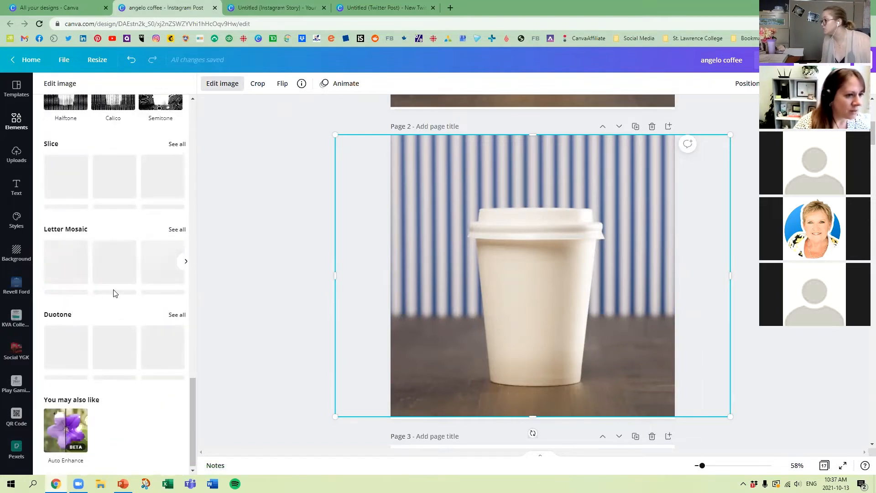
scroll(146, 290, "up", 2)
scroll(147, 290, "up", 13)
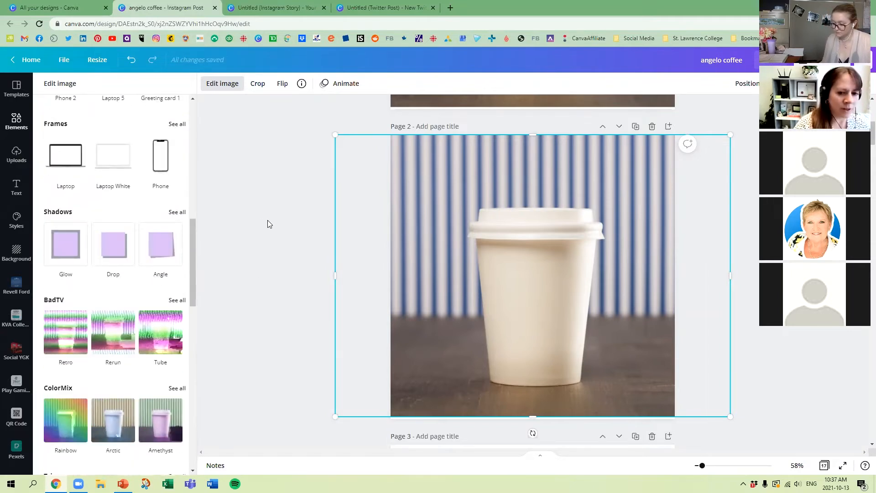
left_click(429, 226)
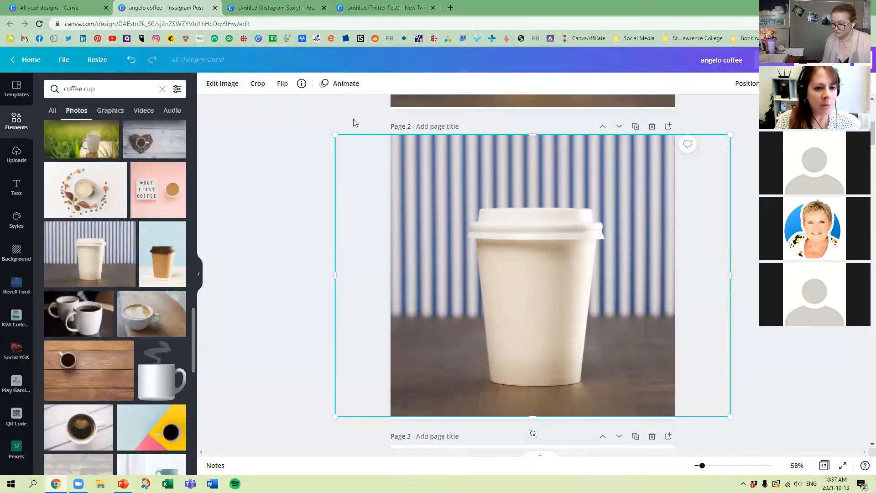
Step: Remove the background from the coffee cup photo on page 2 with Background Remover
left_click(222, 90)
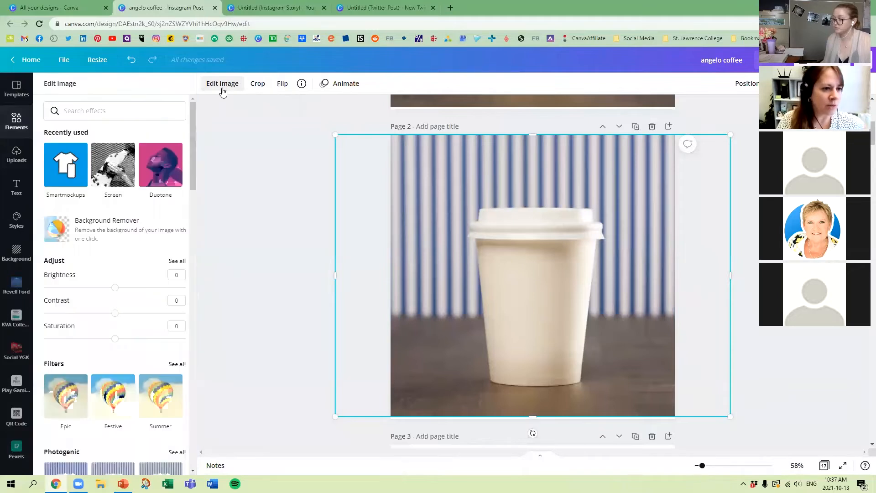
left_click(67, 235)
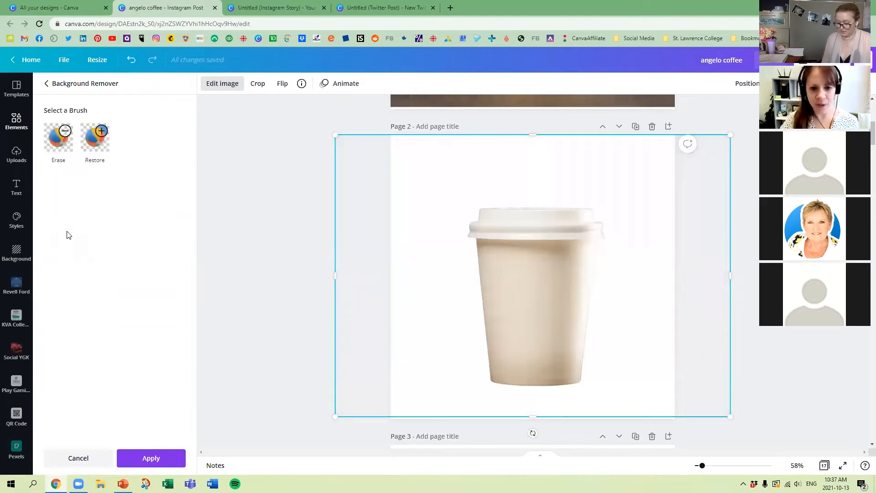
left_click(151, 457)
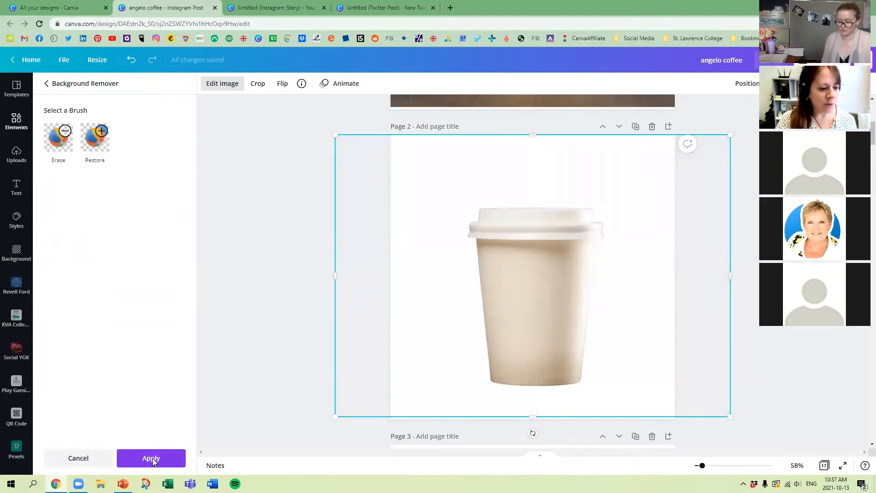
left_click(522, 241)
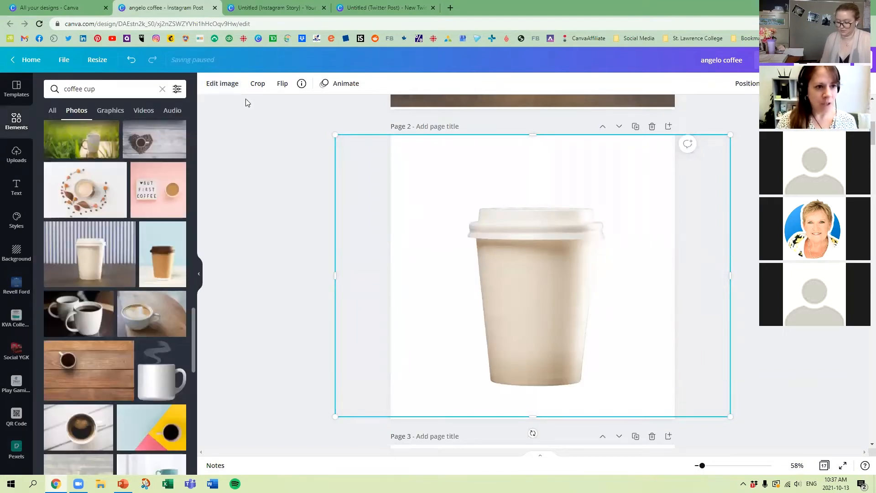
Step: Add the Drop effect from the Shadows collection to the cutout cup on page 2
left_click(223, 84)
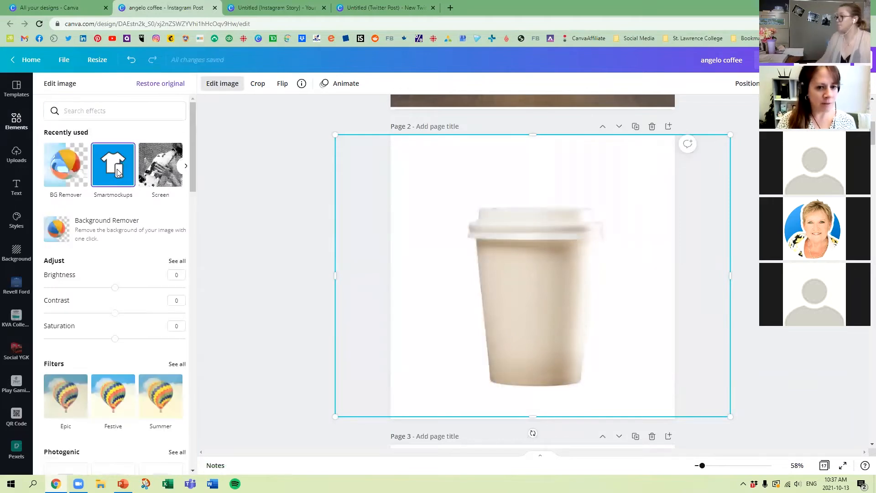
scroll(114, 219, "down", 4)
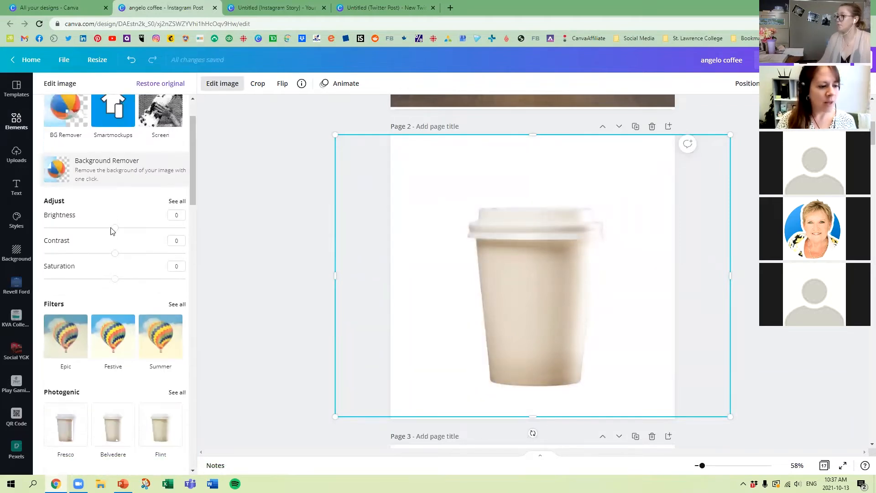
scroll(118, 225, "down", 6)
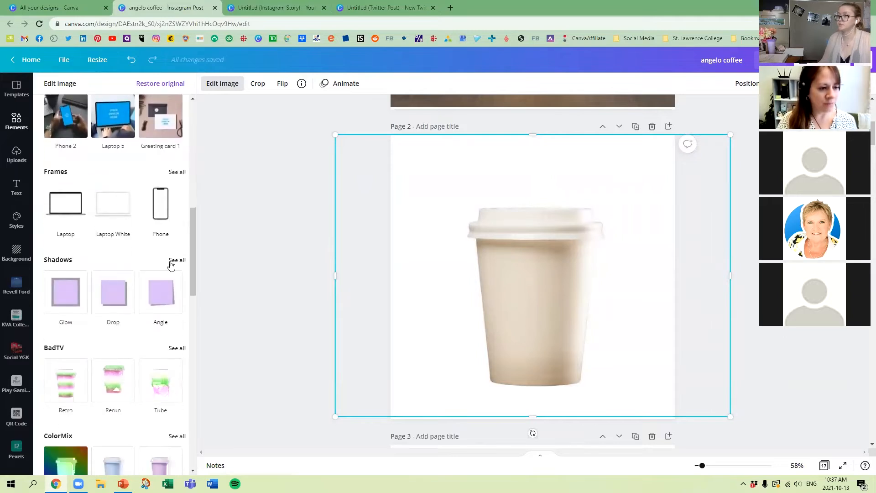
left_click(177, 260)
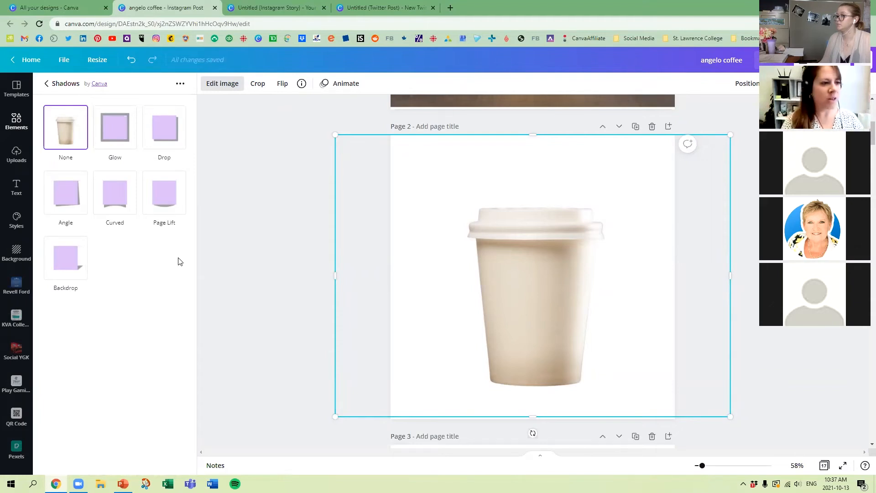
left_click(161, 130)
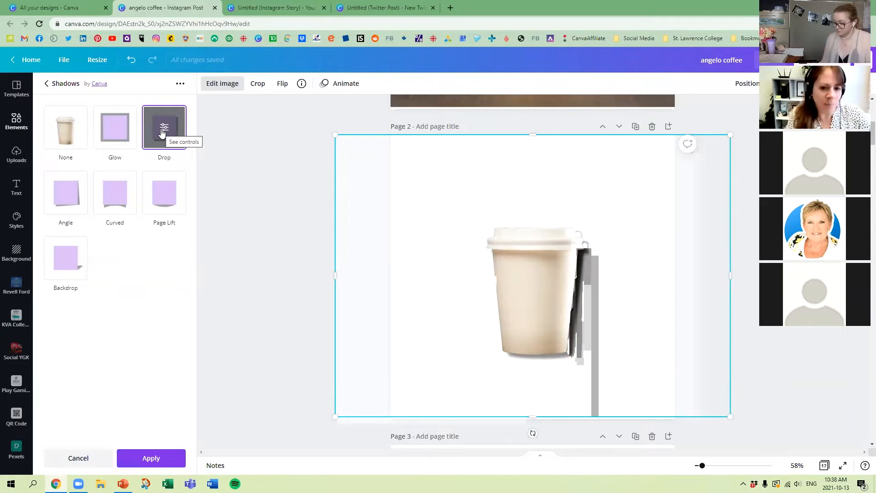
Step: Set the drop shadow to offset 1, angle -1, transparency 27 and blur 3, keep the Bottom-right direction, and apply it
left_click(162, 132)
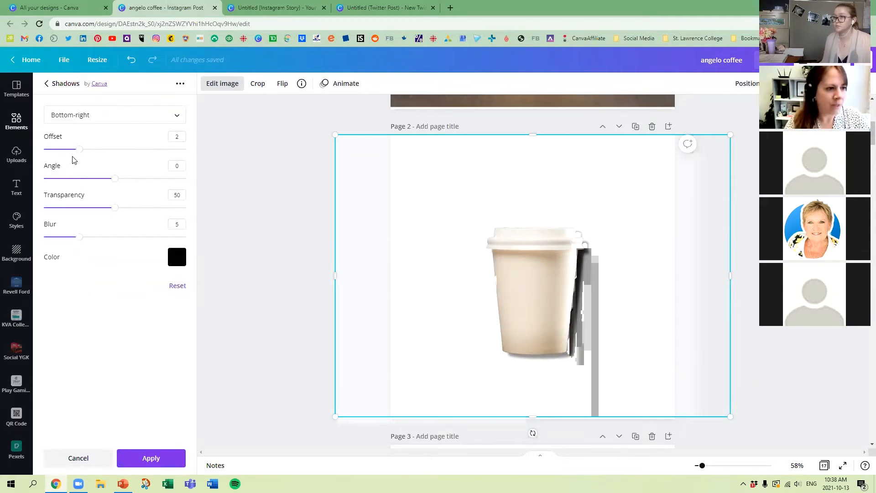
left_click_drag(79, 152, 63, 152)
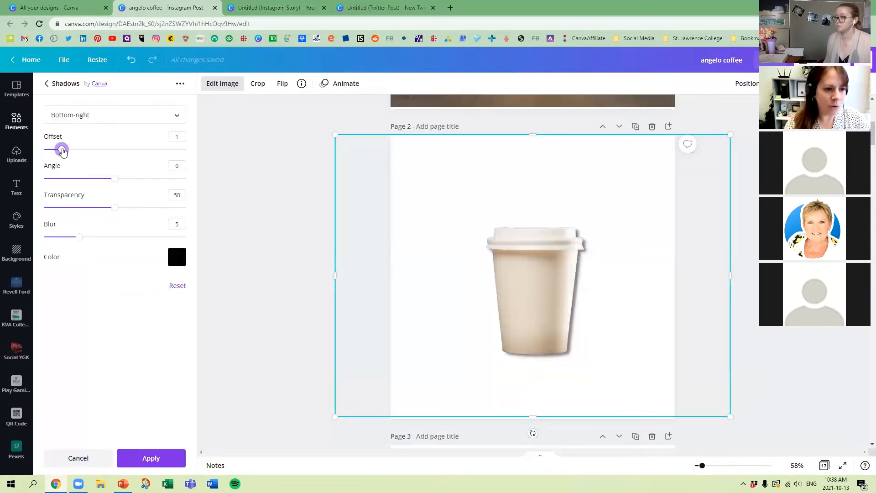
left_click_drag(114, 179, 67, 238)
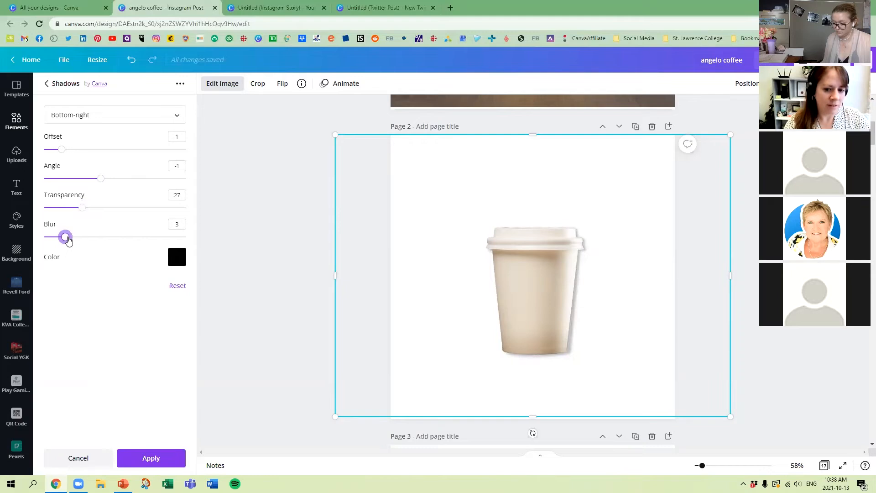
left_click(92, 119)
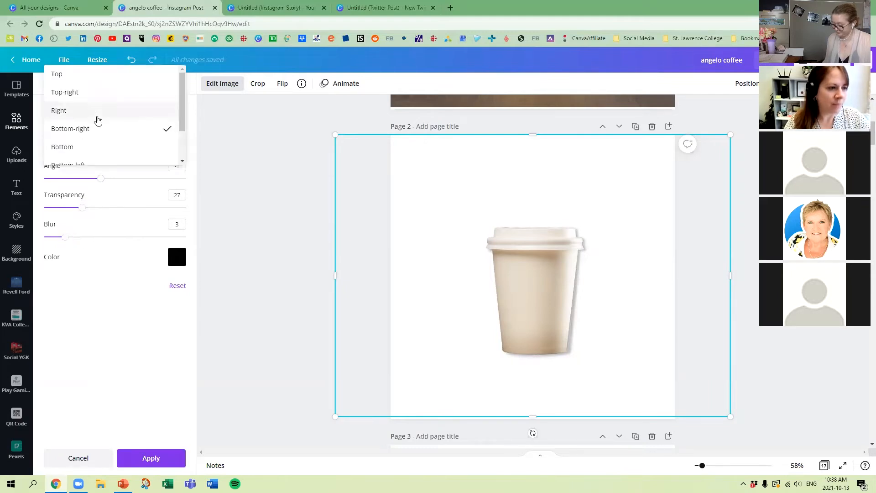
left_click(87, 120)
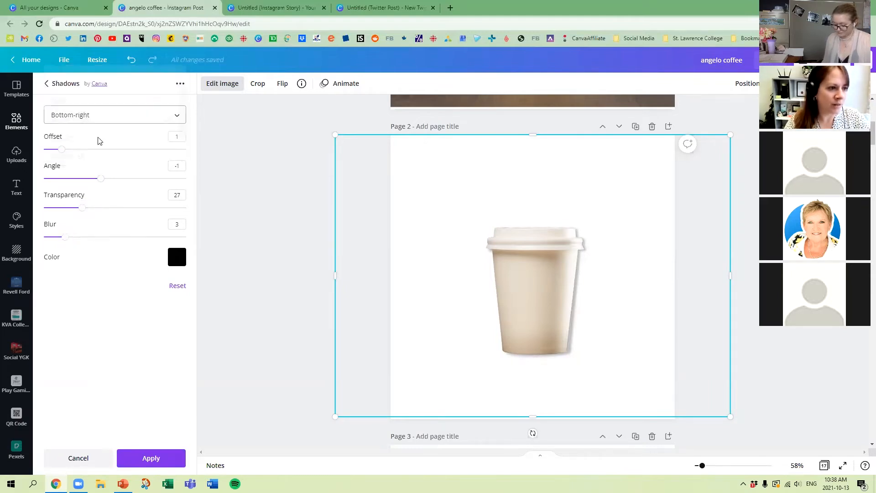
left_click(168, 459)
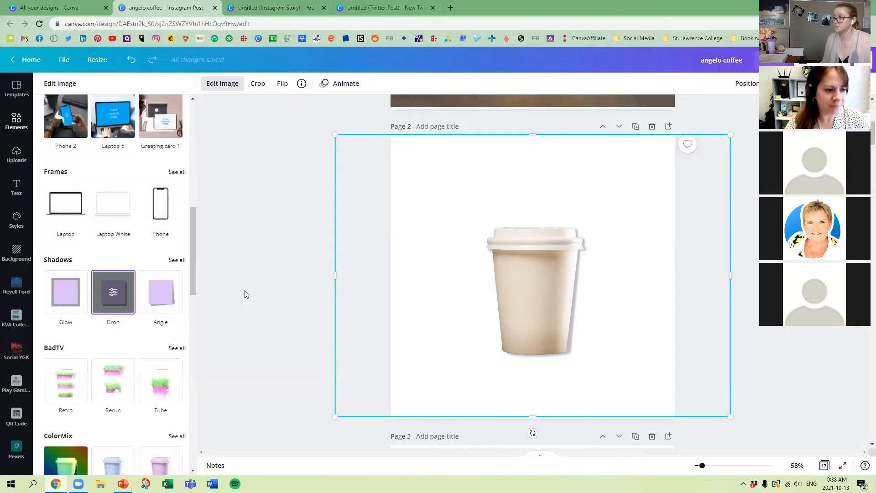
Step: Crop the image closely around the cup, enlarge it to nearly the full height of page 2 and centre it
left_click(288, 282)
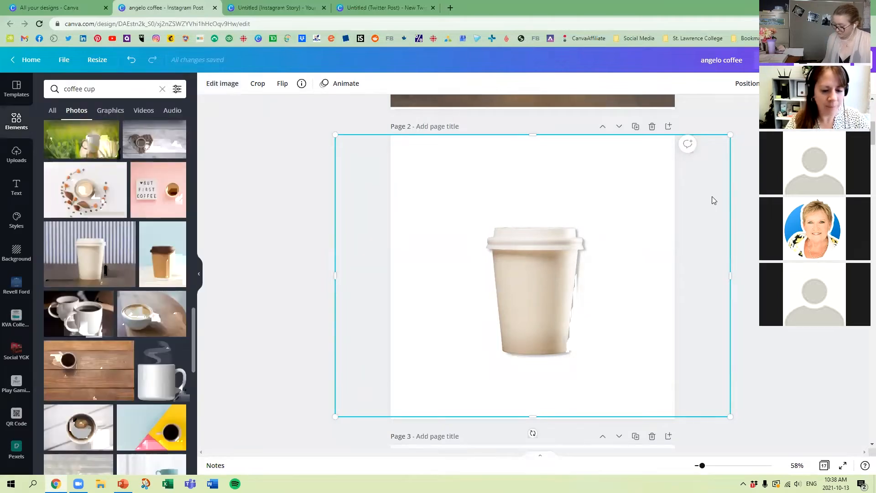
left_click(748, 270)
left_click_drag(492, 240, 407, 157)
left_click_drag(503, 276, 605, 420)
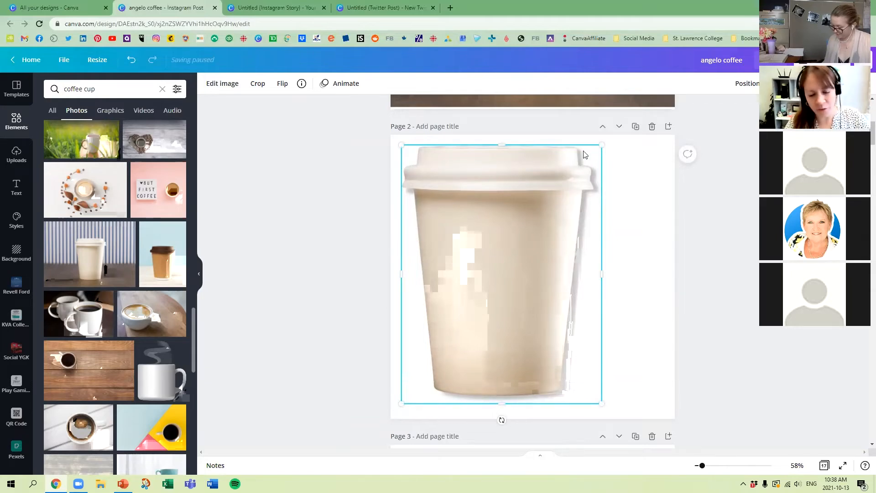
mouse_move(551, 243)
left_mouse_down()
mouse_move(577, 242)
mouse_move(559, 237)
left_mouse_up()
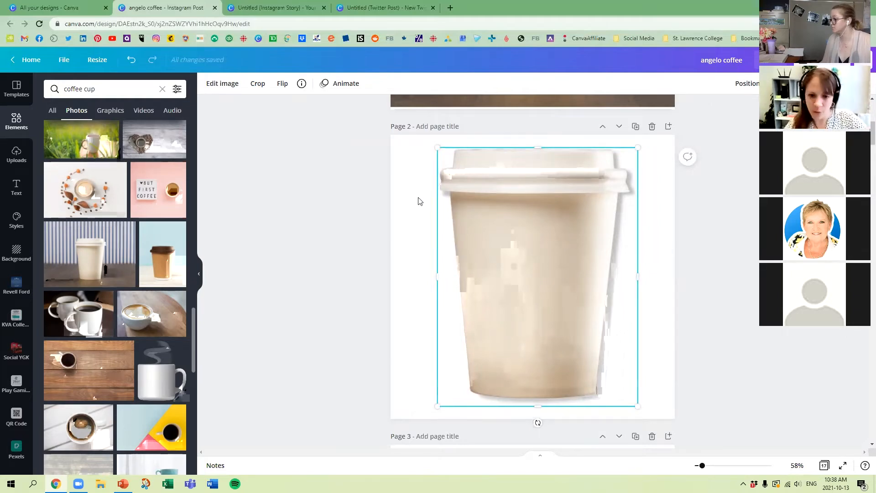
left_click(314, 195)
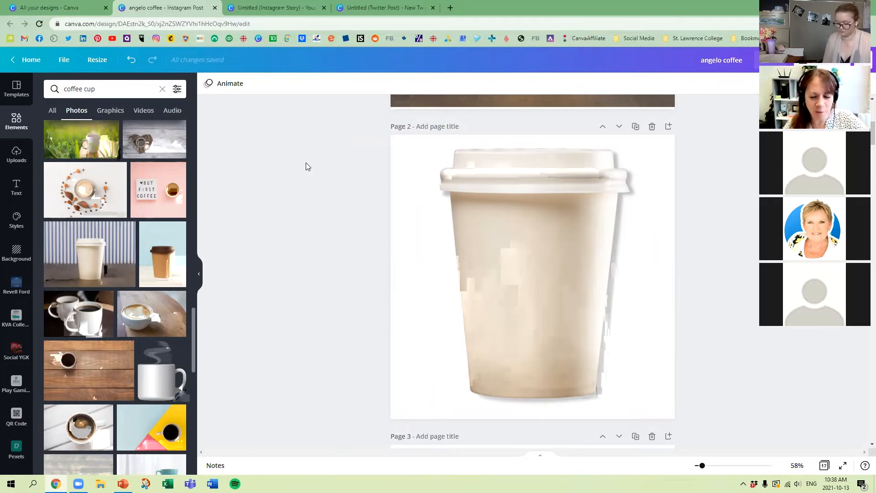
Step: Open the image effects for the page 2 cup, and create a new blank Your Story design from the designs overview
left_click(478, 183)
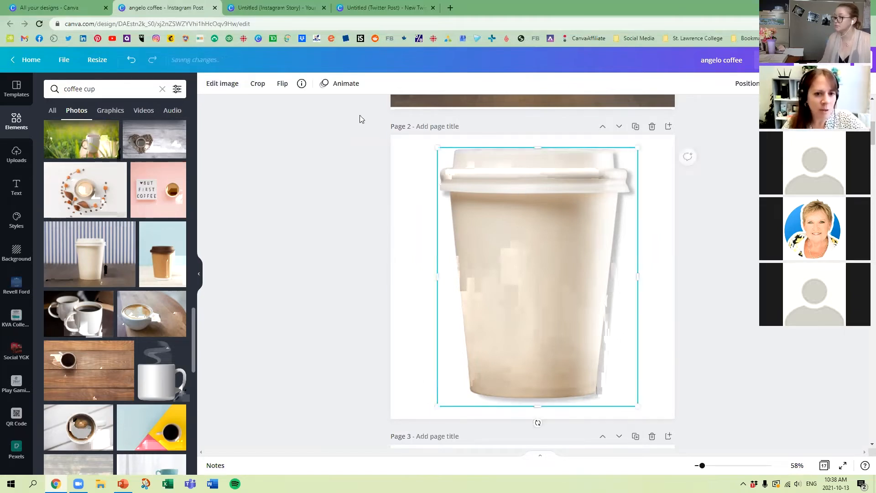
left_click(241, 86)
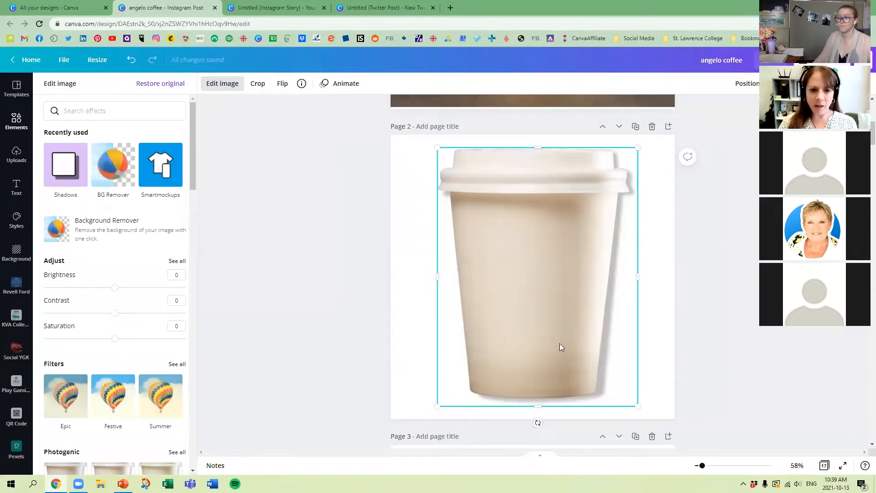
left_click(67, 5)
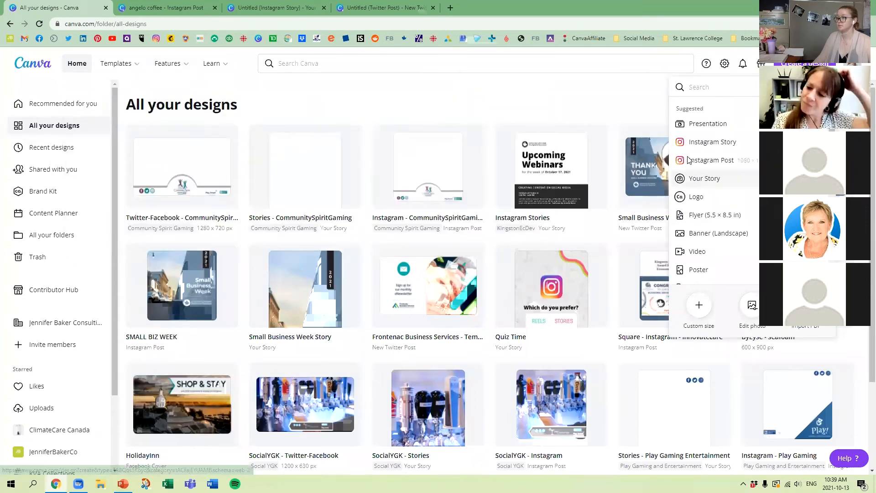
left_click(705, 178)
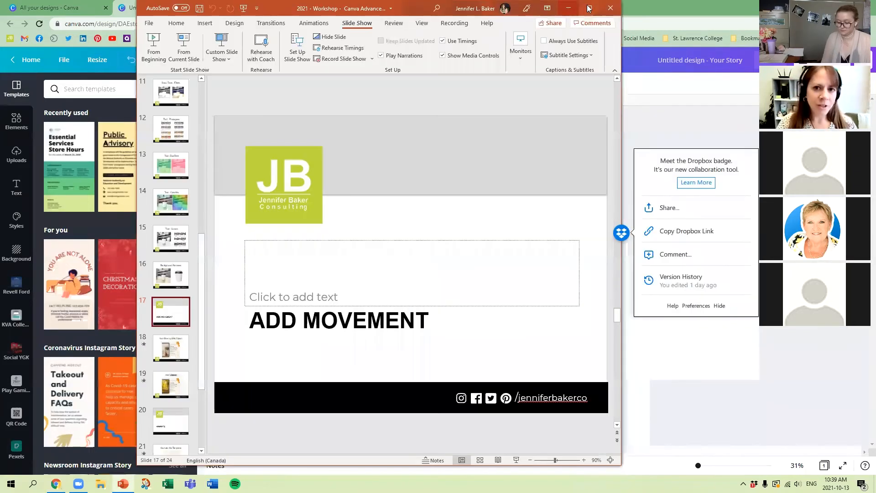
Step: Switch to PowerPoint, start the slide show from the ADD MOVEMENT slide and play the video on the Add Moving Gifs/Clipart slide
left_click(589, 8)
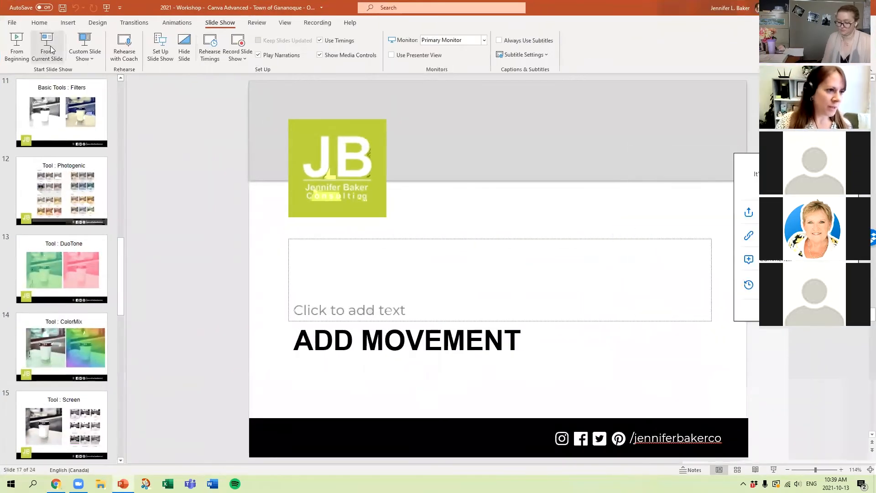
left_click(51, 49)
left_click(236, 243)
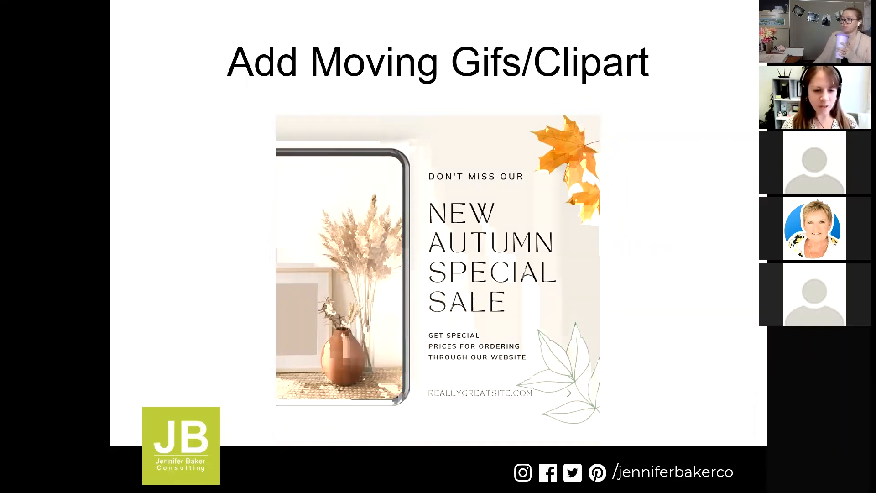
mouse_move(288, 429)
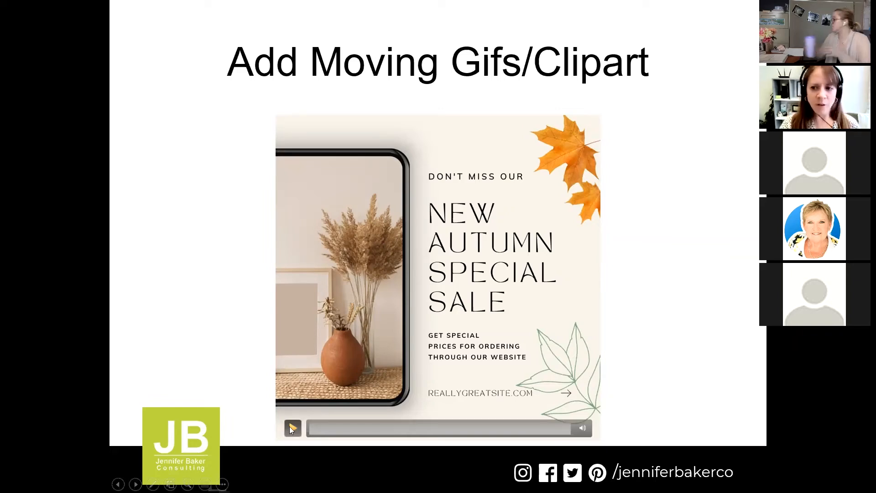
left_click(291, 427)
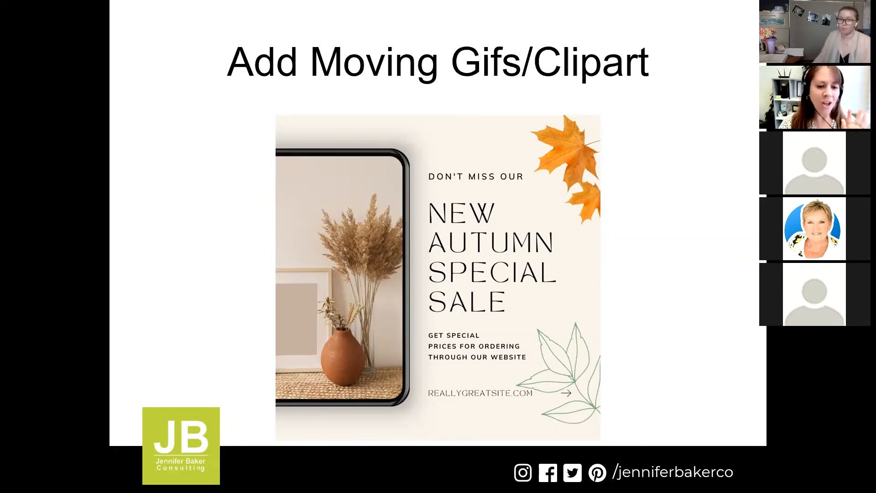
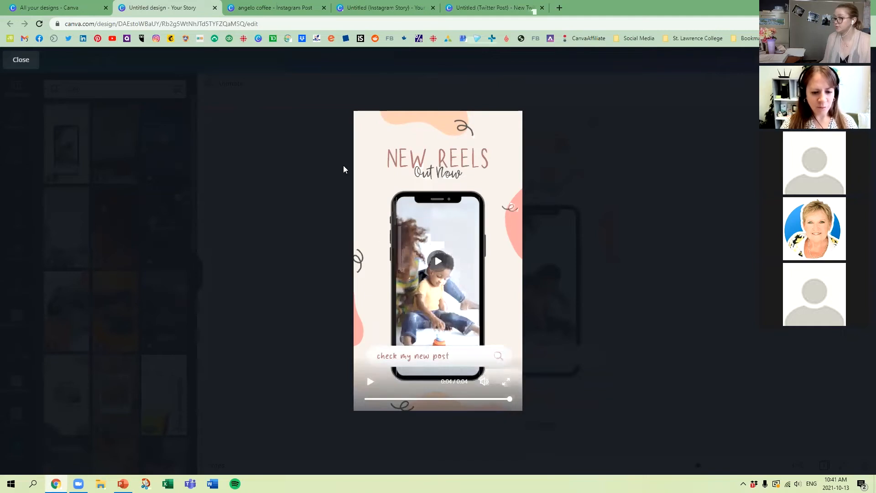
Step: Close the design preview and search the elements library for autumn videos
left_click(21, 60)
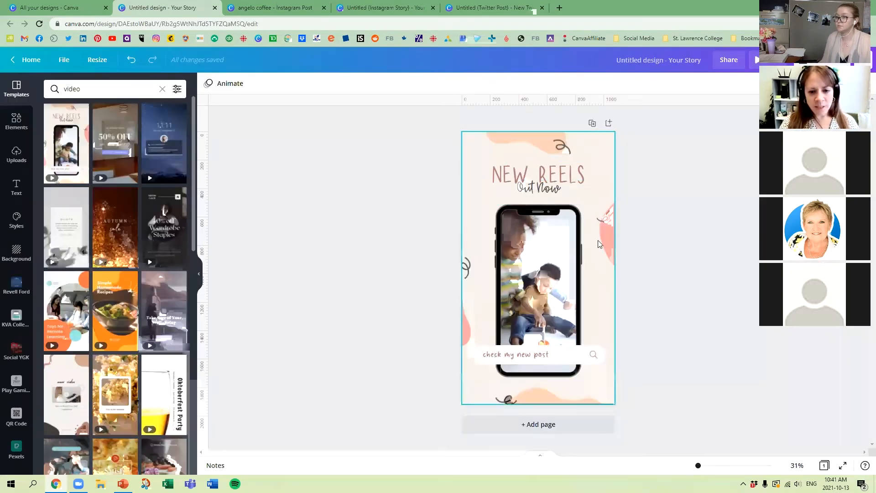
left_click(16, 122)
left_click(93, 89)
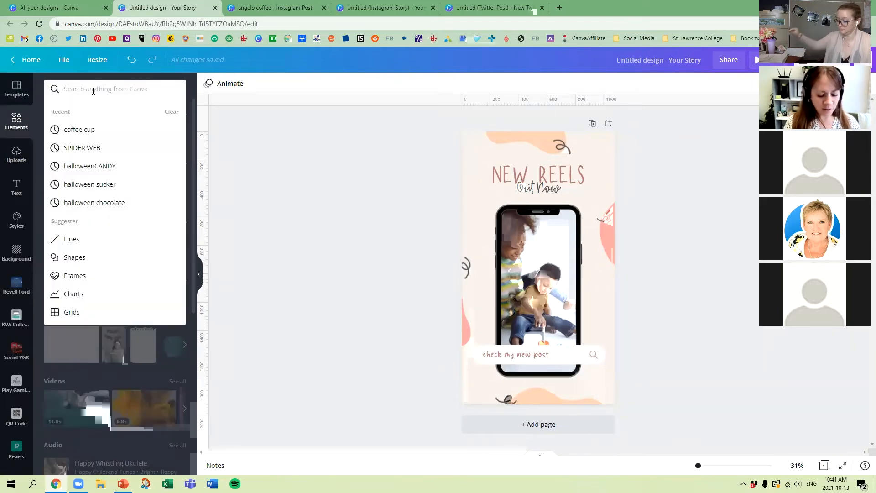
type("autumn")
key("Return")
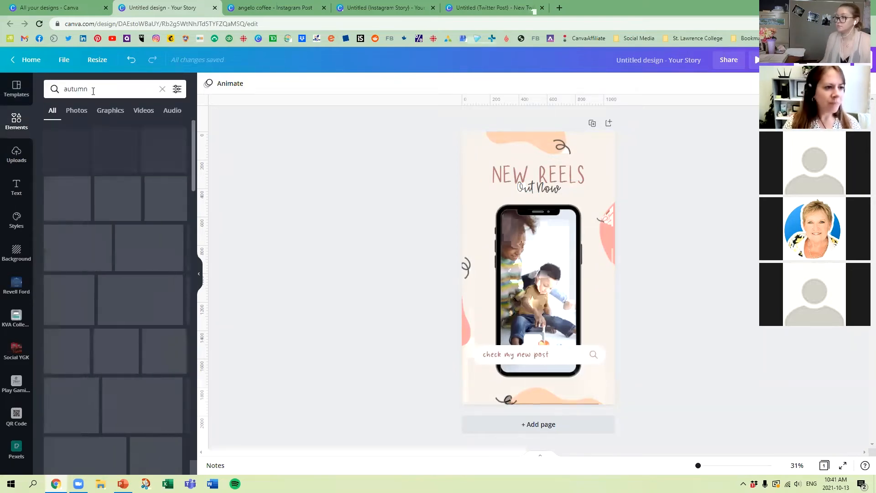
left_click(145, 113)
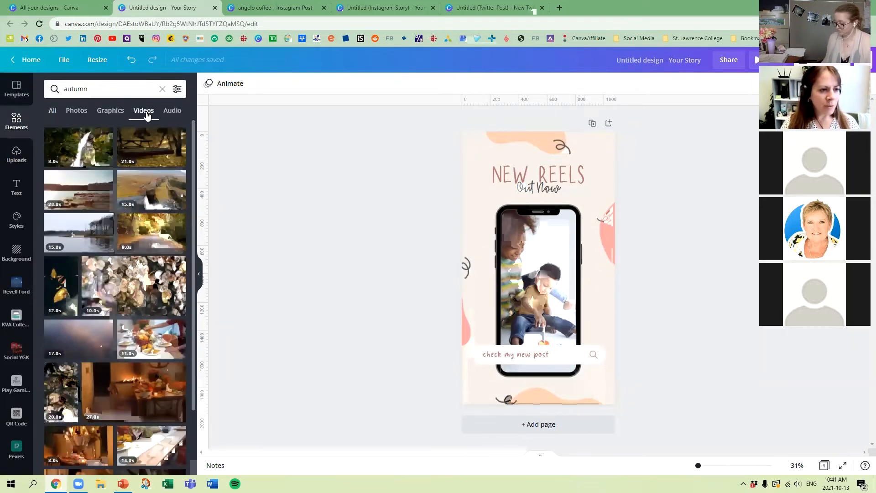
Step: Replace the video inside the phone mockup with the 33-second autumn street clip from the results
scroll(116, 254, "down", 5)
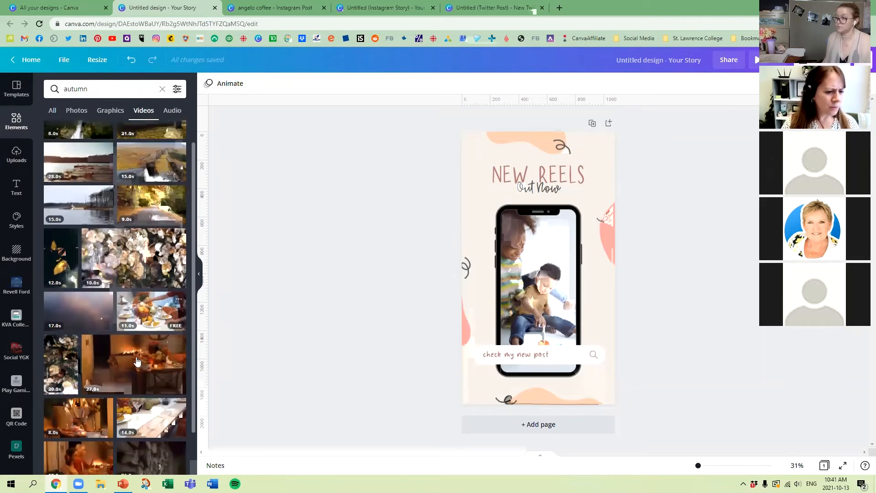
scroll(135, 360, "down", 4)
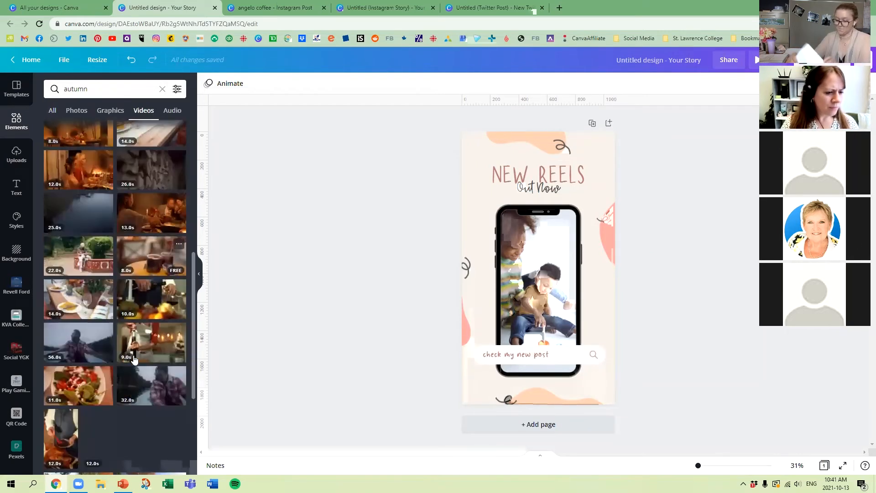
left_click_drag(133, 398, 593, 322)
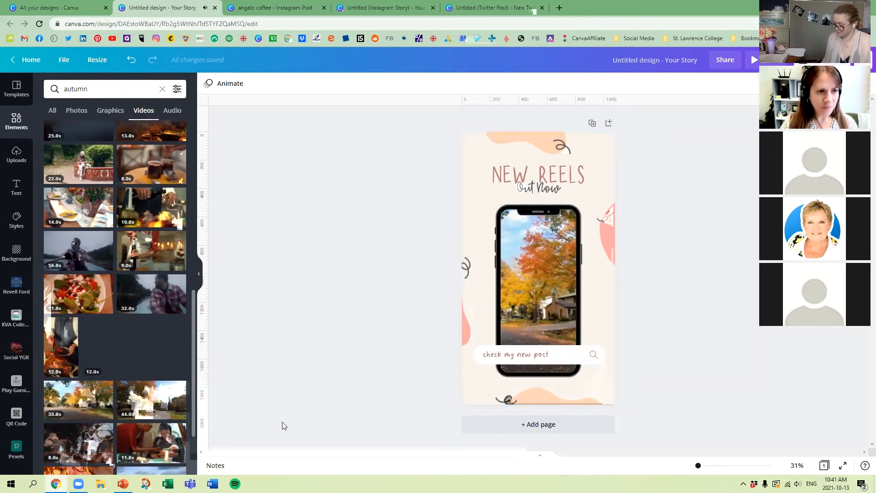
left_click(543, 265)
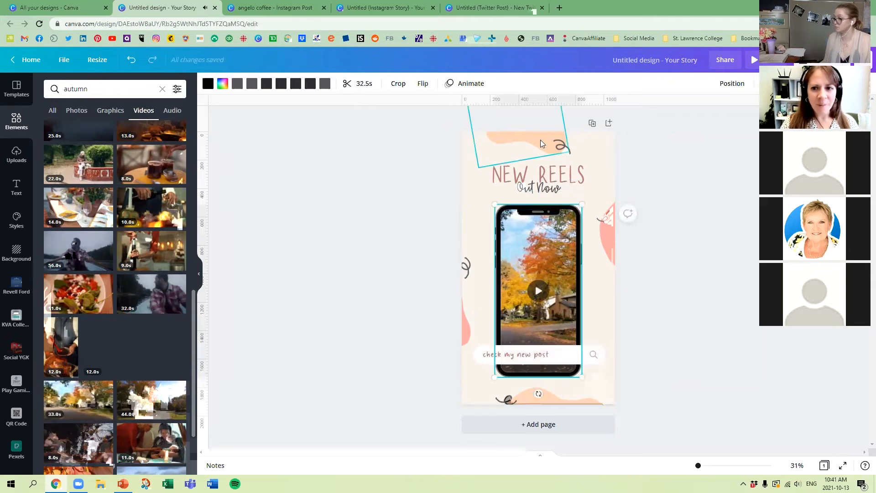
left_click(411, 265)
Step: Trim the autumn clip in the phone mockup to its first 2.5 seconds and play it
left_click(560, 242)
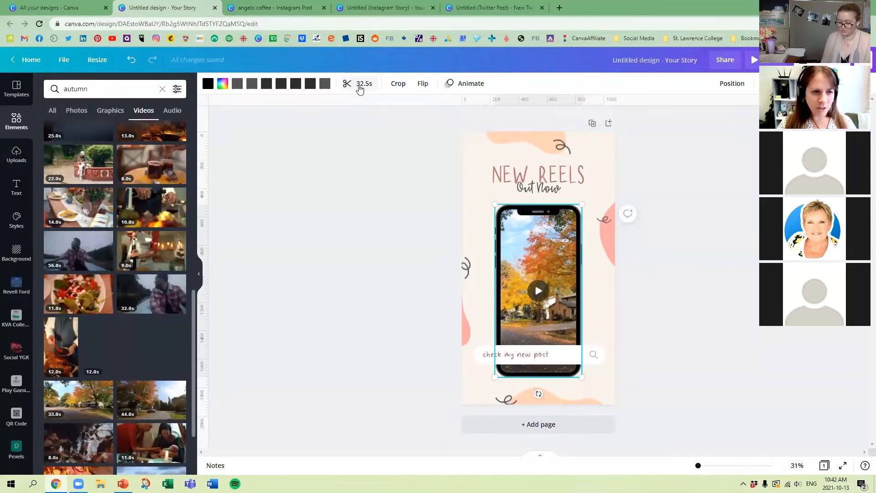
left_click(357, 84)
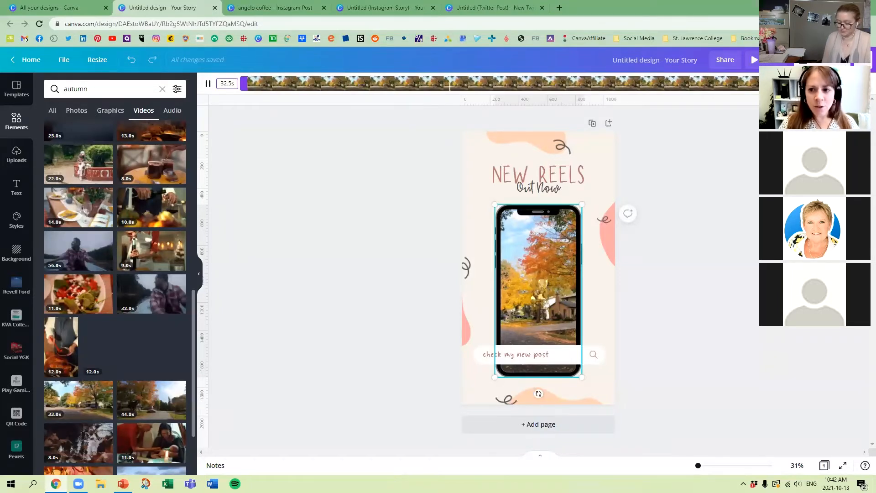
left_click_drag(757, 83, 297, 83)
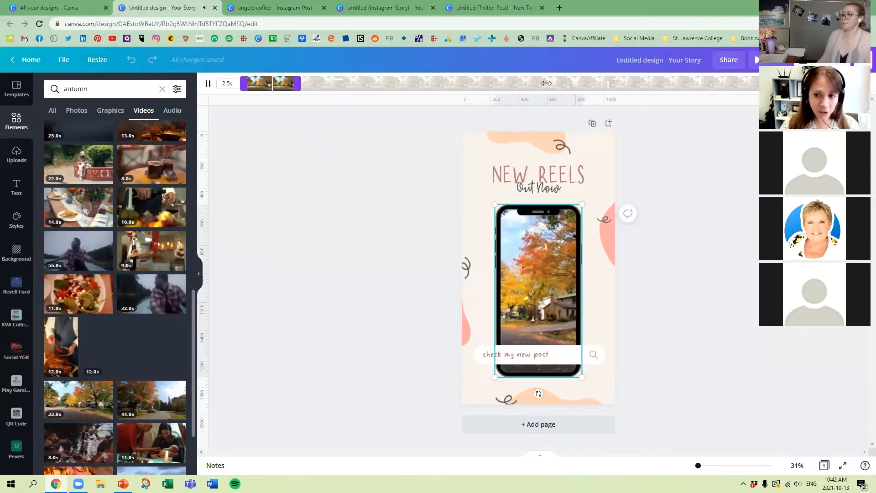
left_click(856, 84)
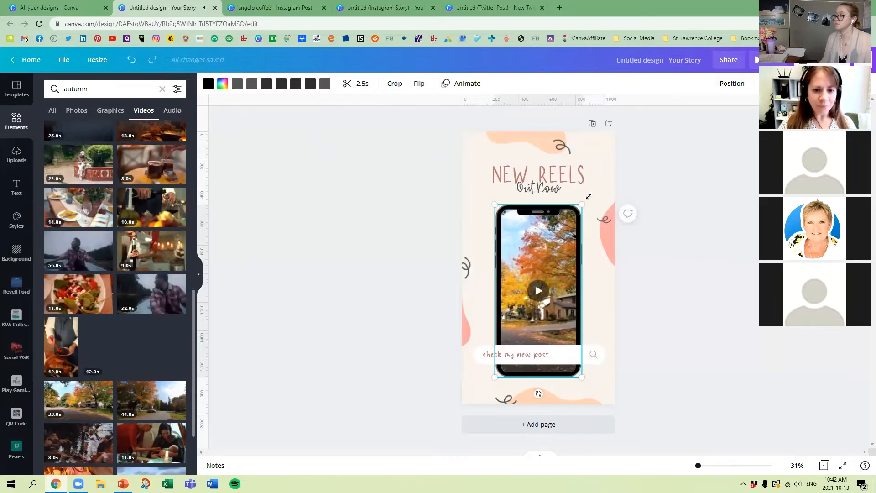
left_click(771, 84)
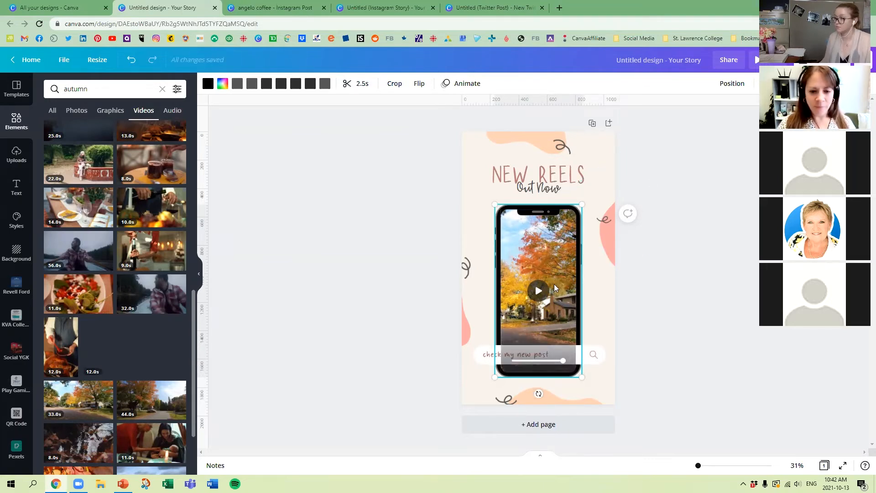
left_click(539, 293)
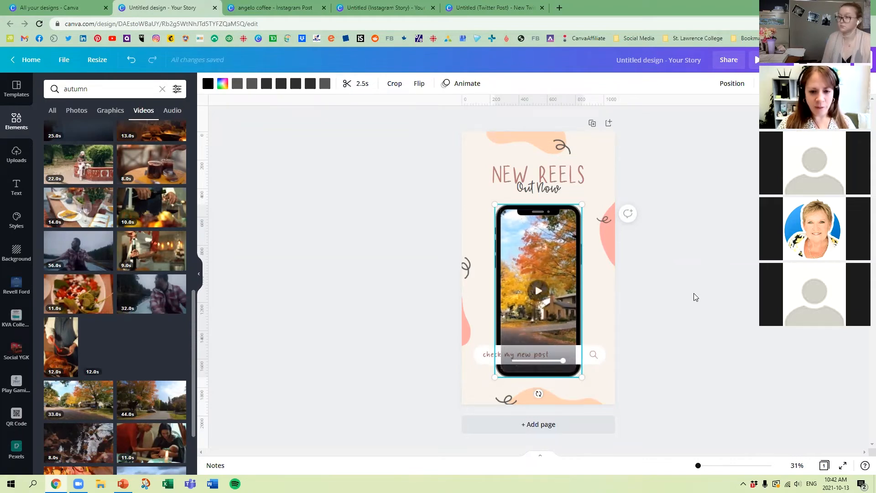
left_click(693, 293)
Step: Delete the "check my new post" text, its white search bar and the magnifier icon from the phone mockup
left_click(485, 355)
key("Delete")
left_click(484, 354)
key("Delete")
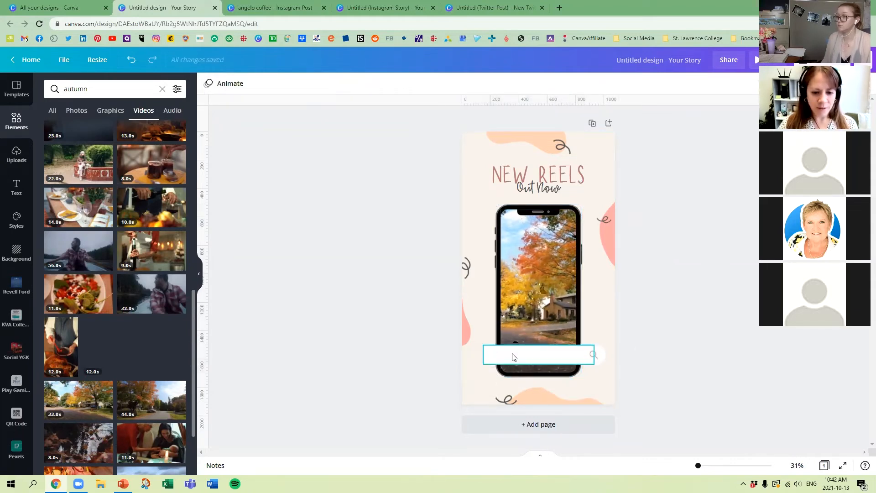
left_click(513, 356)
key("Delete")
left_click(595, 356)
key("Delete")
left_click(596, 356)
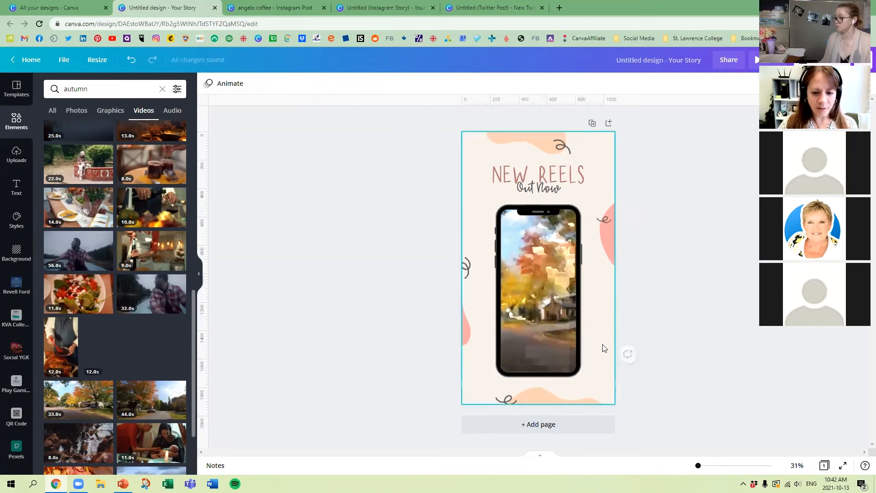
key("Delete")
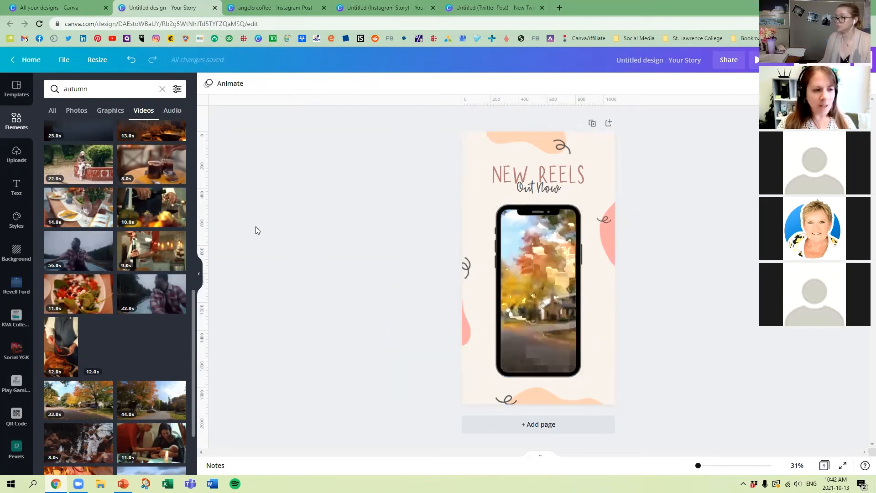
Step: Switch the element results to graphics, replace the autumn search with leaves, and browse the results
left_click(107, 114)
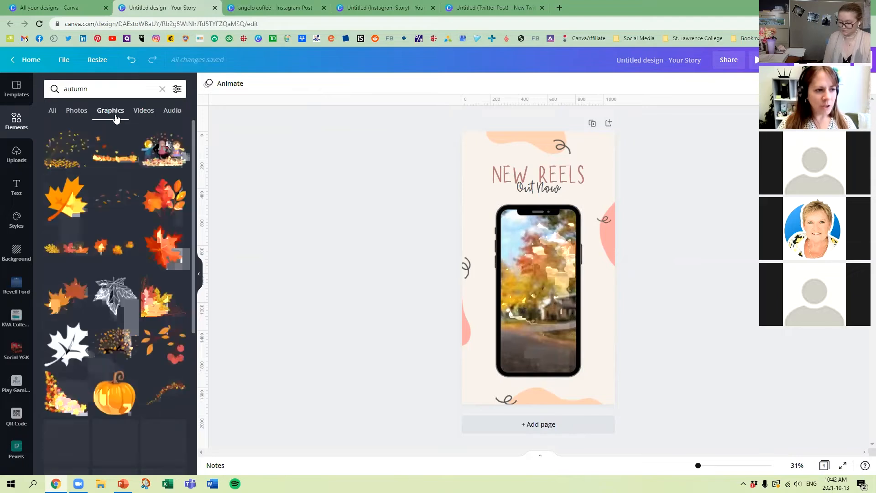
scroll(113, 202, "down", 3)
scroll(114, 202, "down", 10)
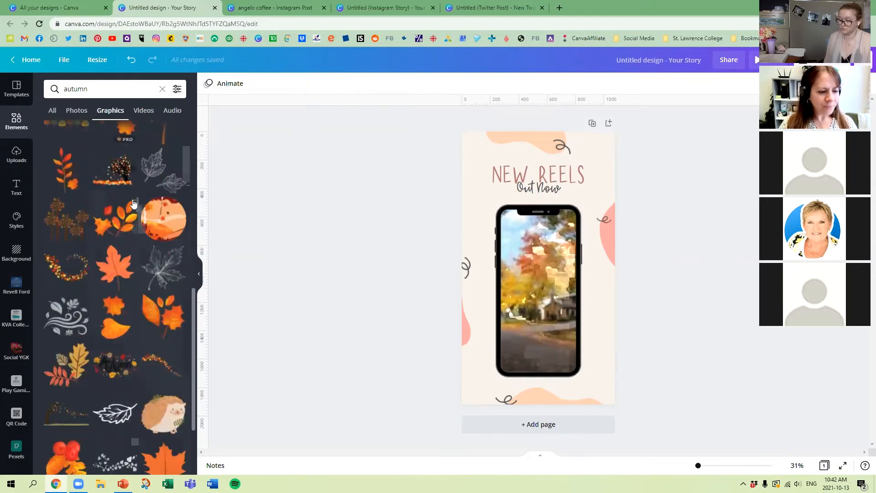
left_click(105, 88)
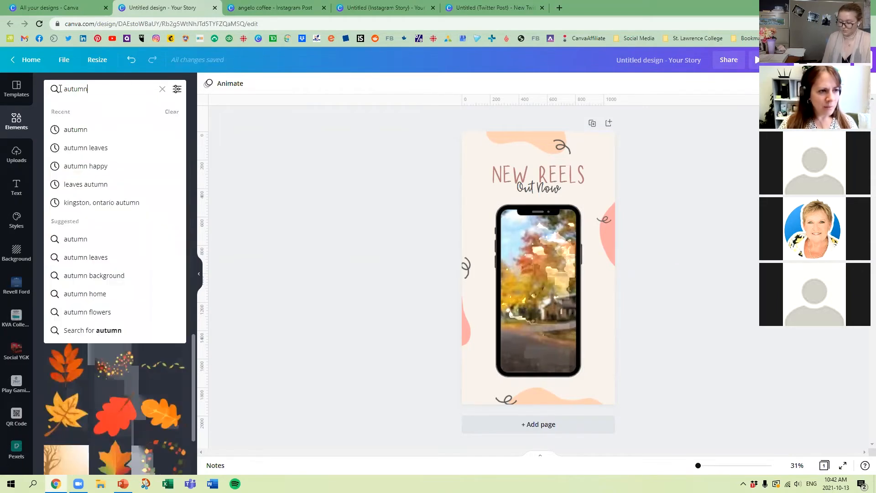
double_click(73, 89)
type("leaves")
key("Return")
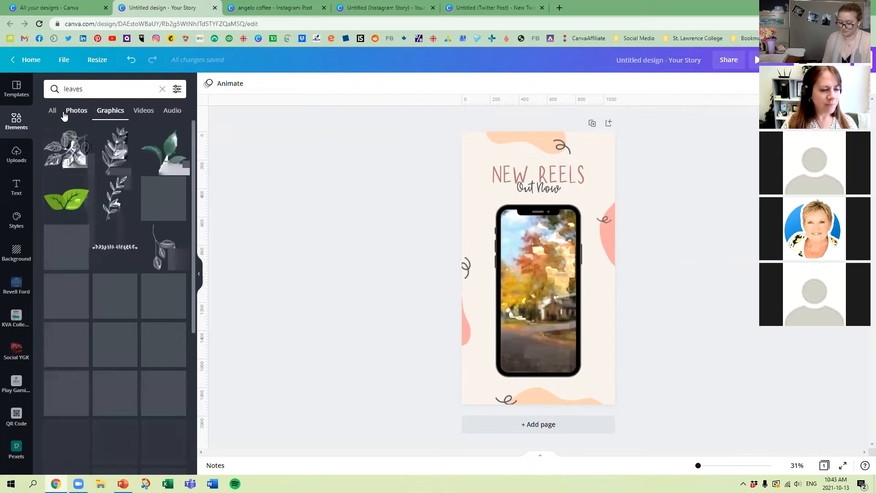
scroll(102, 182, "down", 10)
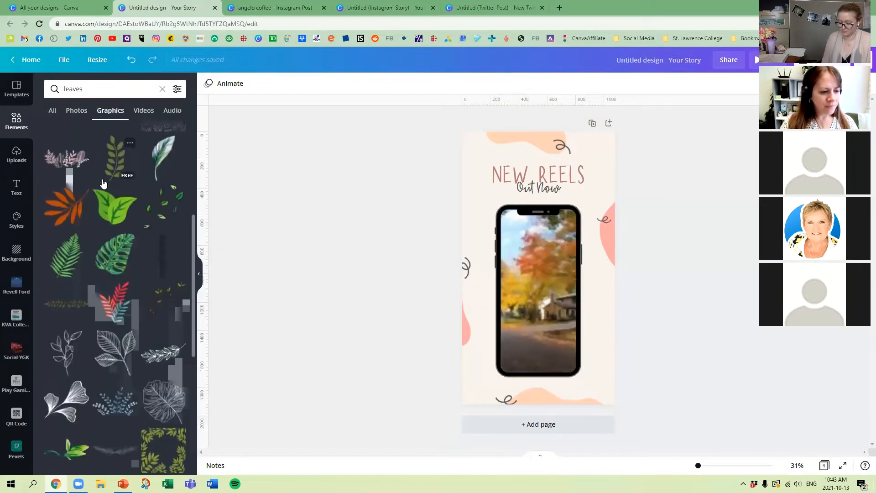
scroll(108, 188, "down", 3)
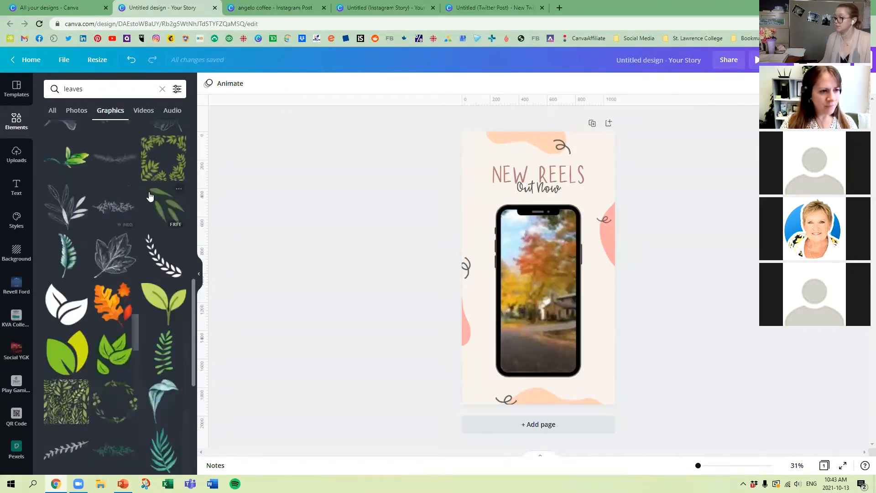
scroll(144, 228, "down", 6)
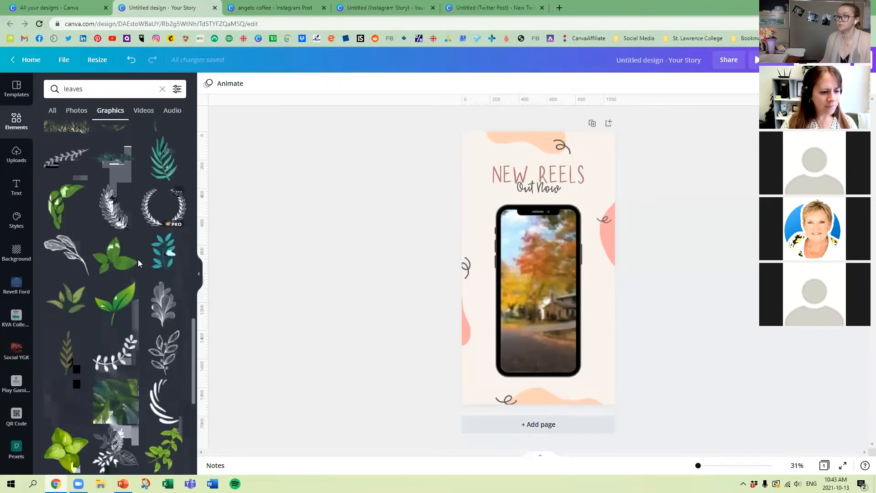
scroll(140, 264, "down", 6)
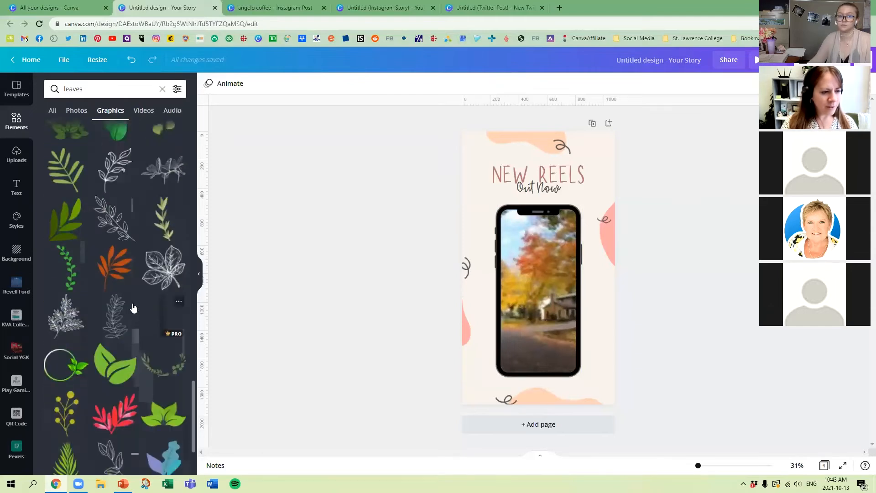
scroll(150, 324, "down", 6)
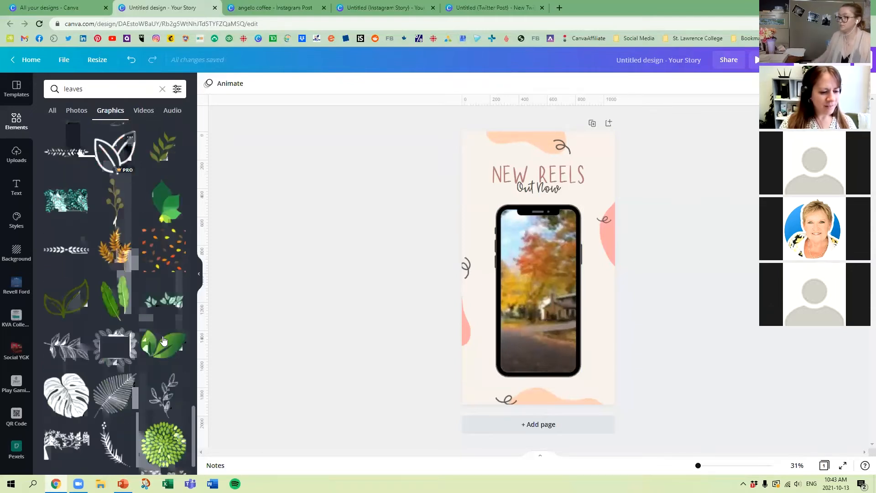
Step: Filter the leaves graphics to show only animated ones
left_click(178, 93)
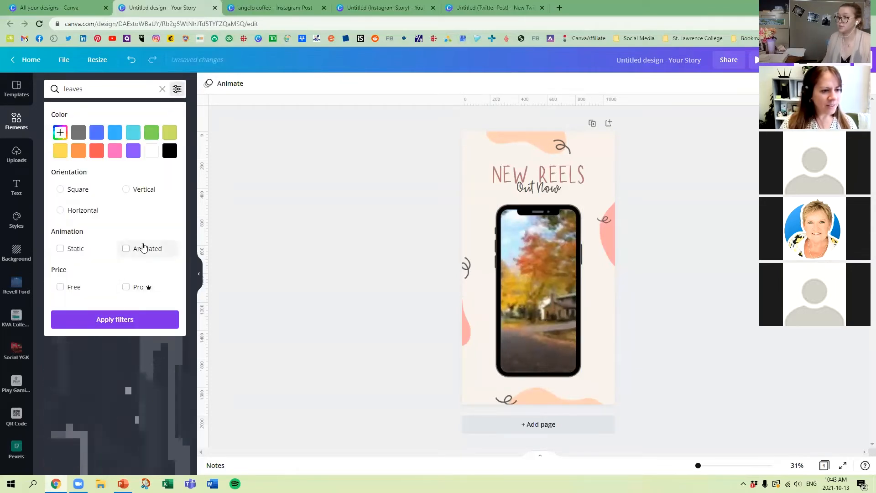
left_click(126, 248)
left_click(139, 320)
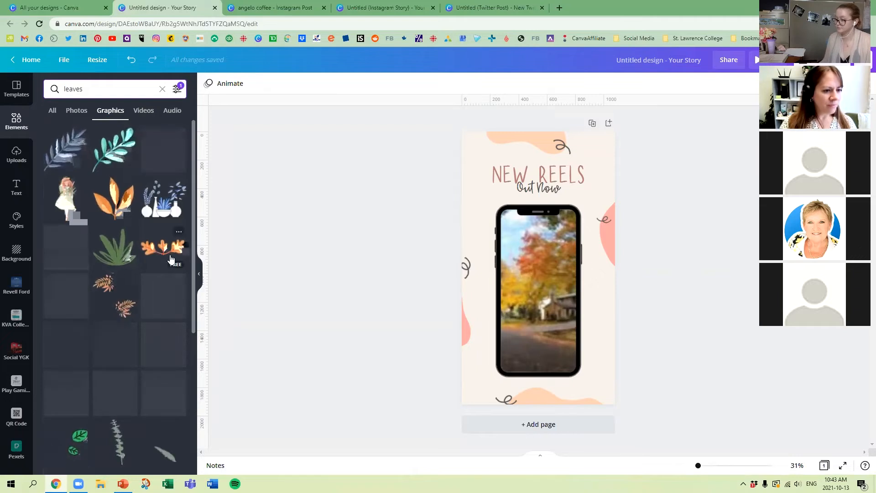
Step: Add the animated orange oak-leaf branch across the phone's lower end, preview the design and close the preview
left_click(127, 303)
left_click_drag(543, 263, 539, 362)
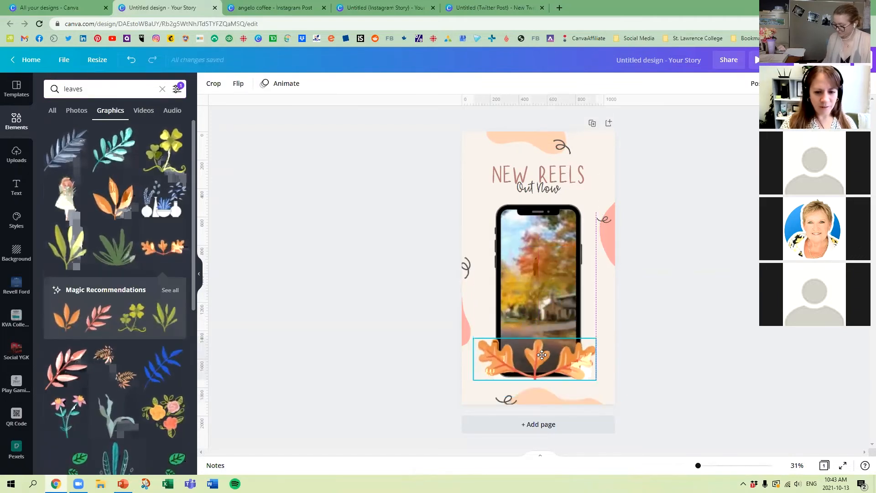
left_click(628, 235)
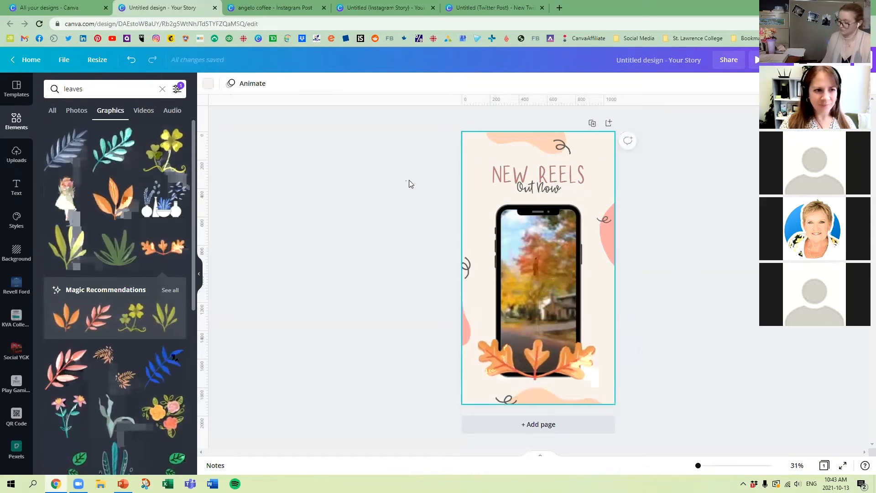
left_click(755, 60)
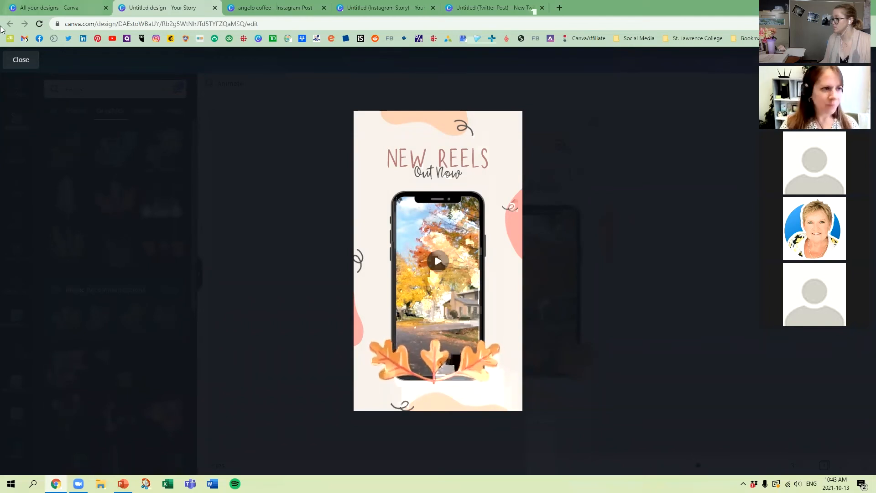
left_click(21, 61)
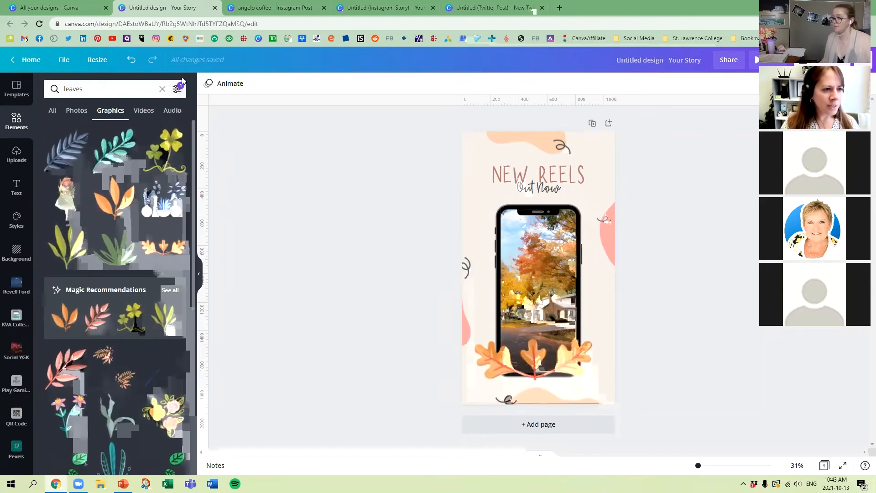
Step: Review the Animated filter on the leaves graphics, reapply it, and browse the filtered results
left_click(176, 91)
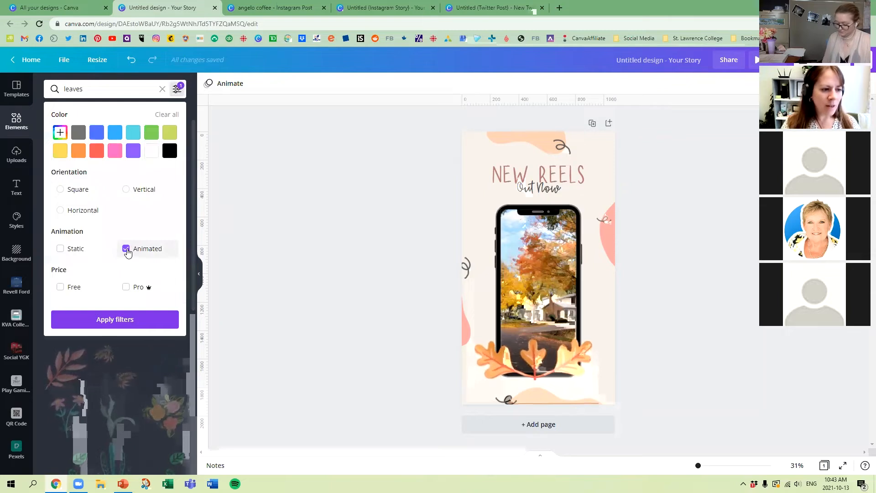
left_click(129, 323)
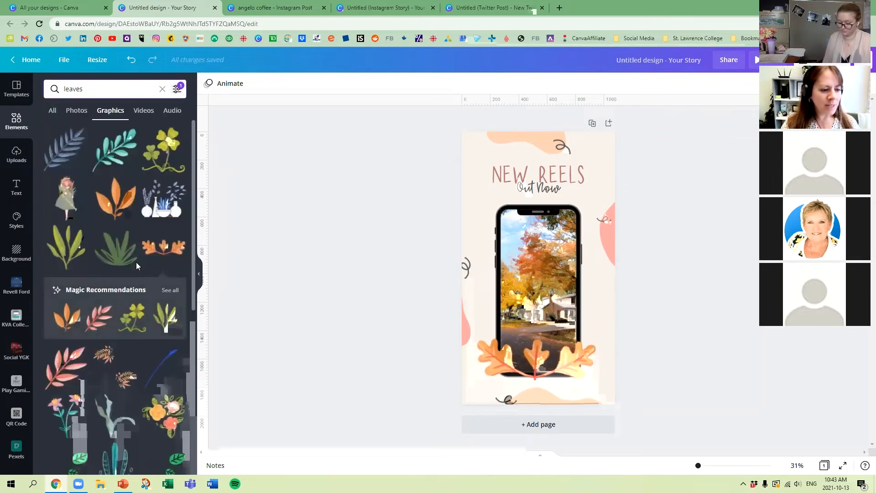
left_click(177, 89)
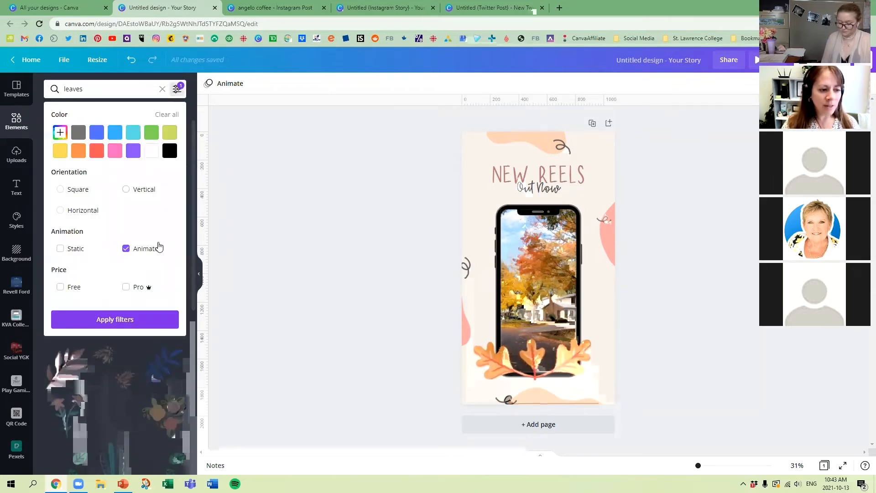
left_click(132, 323)
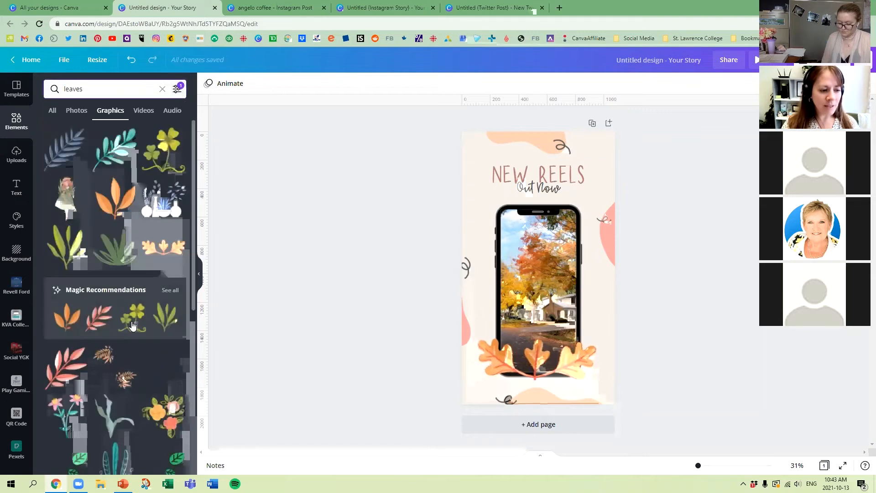
scroll(134, 324, "down", 3)
scroll(136, 315, "down", 4)
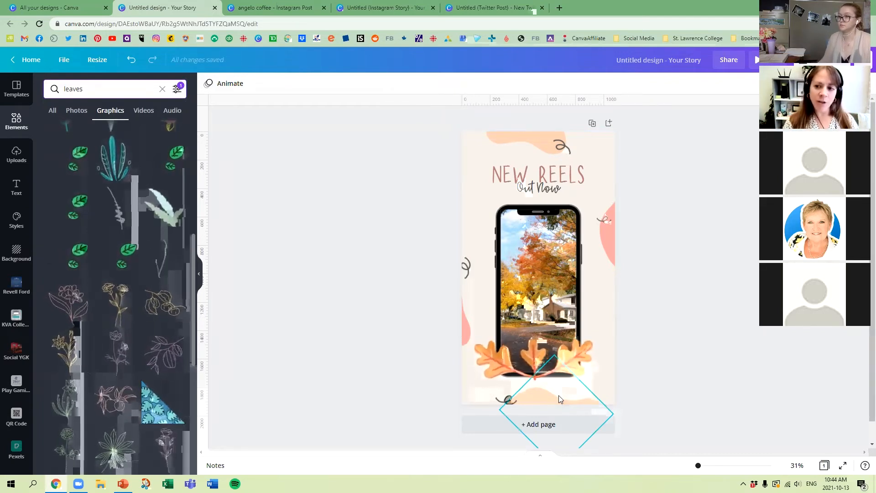
Step: Download the design as an MP4 video and again as a GIF
left_click(821, 59)
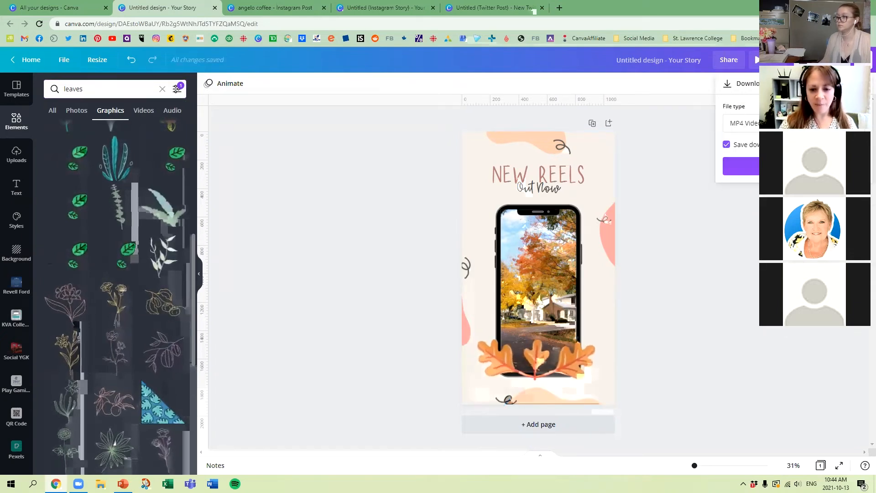
left_click(794, 166)
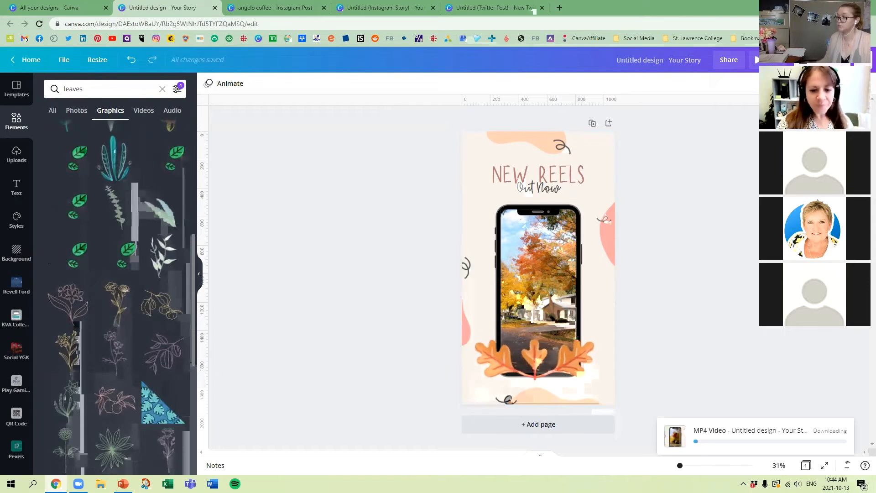
left_click(822, 60)
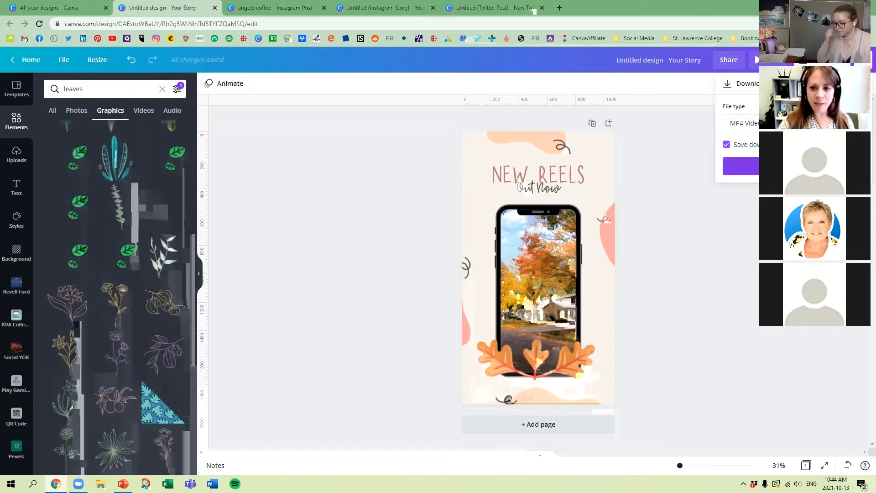
left_click(821, 121)
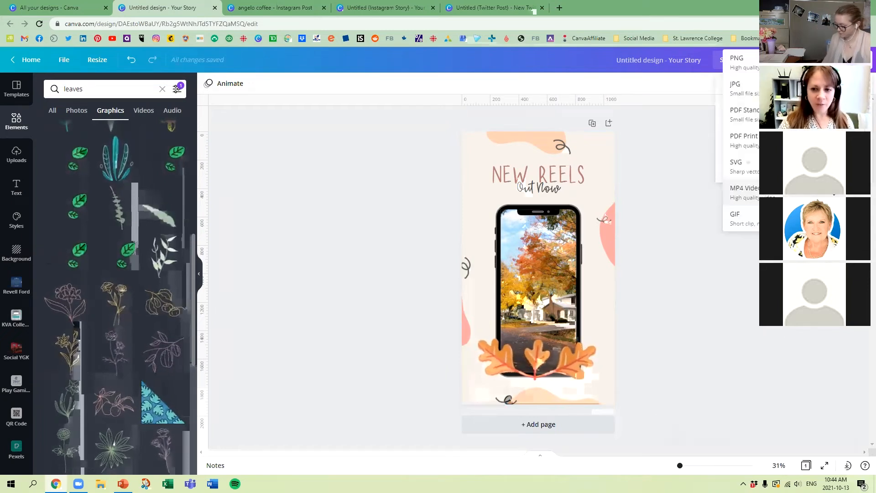
left_click(739, 220)
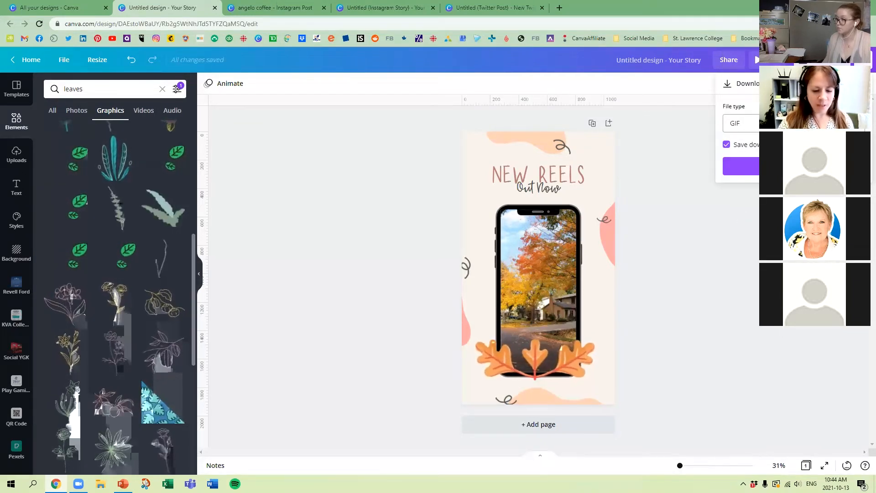
left_click(758, 173)
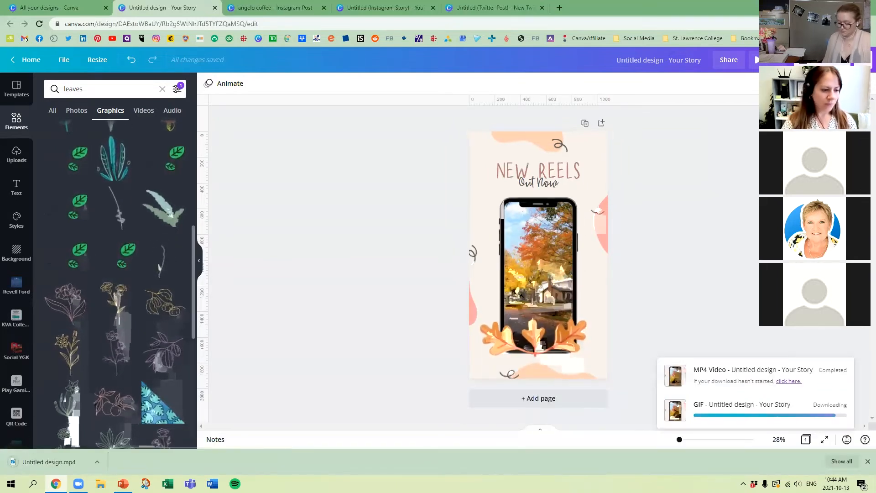
Step: Open the downloaded MP4 video, play it, and close the player
left_click(52, 463)
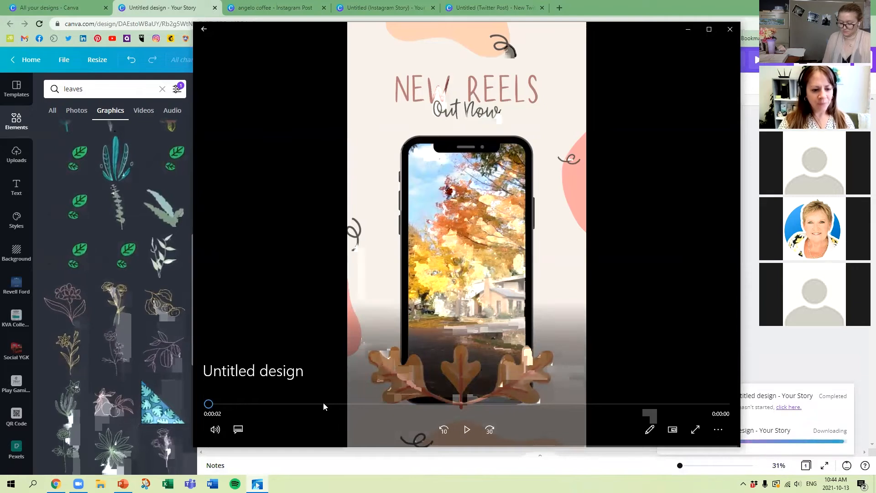
left_click(466, 429)
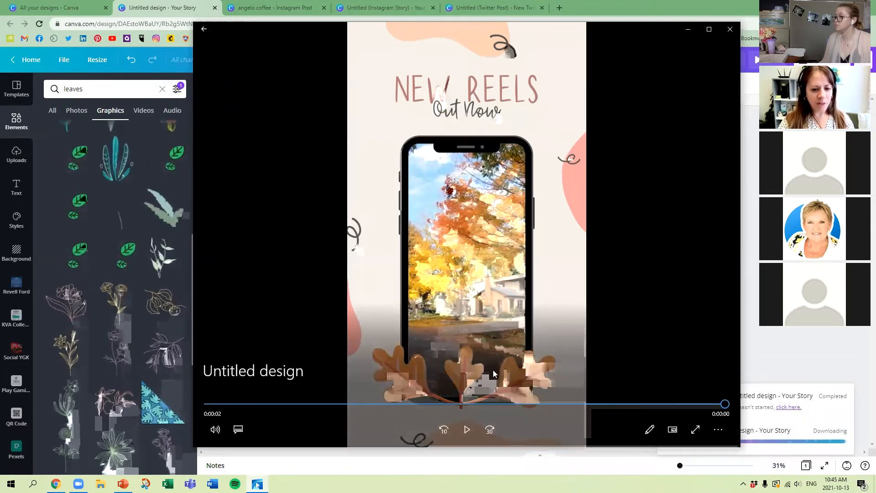
left_click(730, 29)
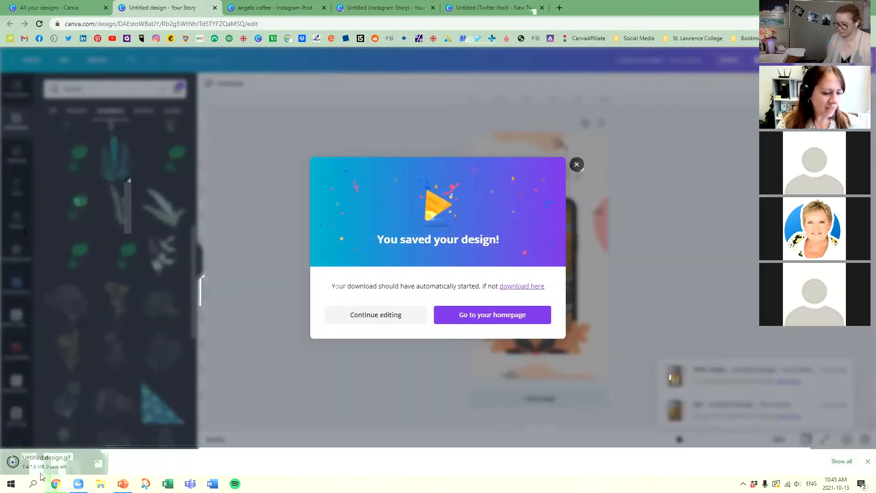
Step: Open the downloaded GIF to check its movement, close the viewer, and dismiss the download confirmation
left_click(51, 463)
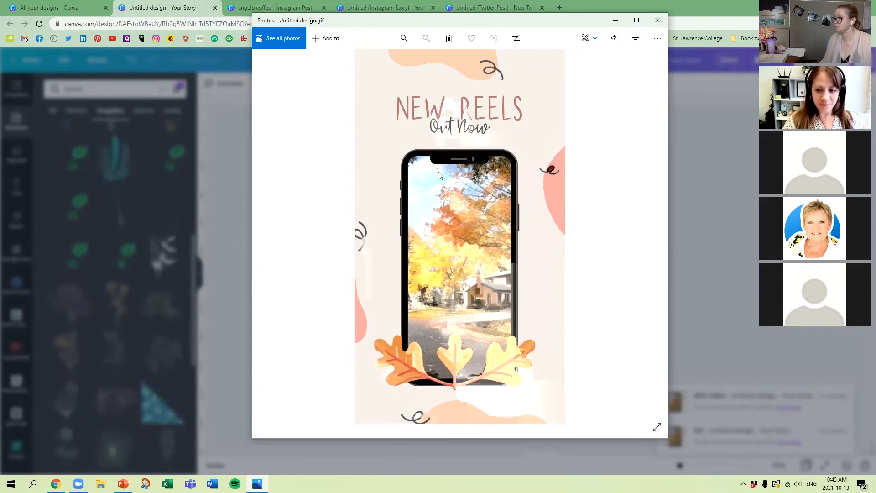
left_click(658, 20)
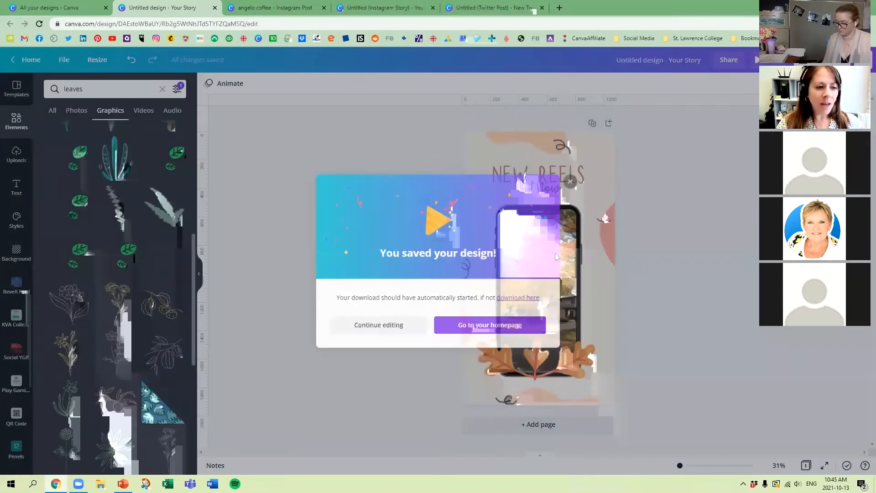
left_click(280, 166)
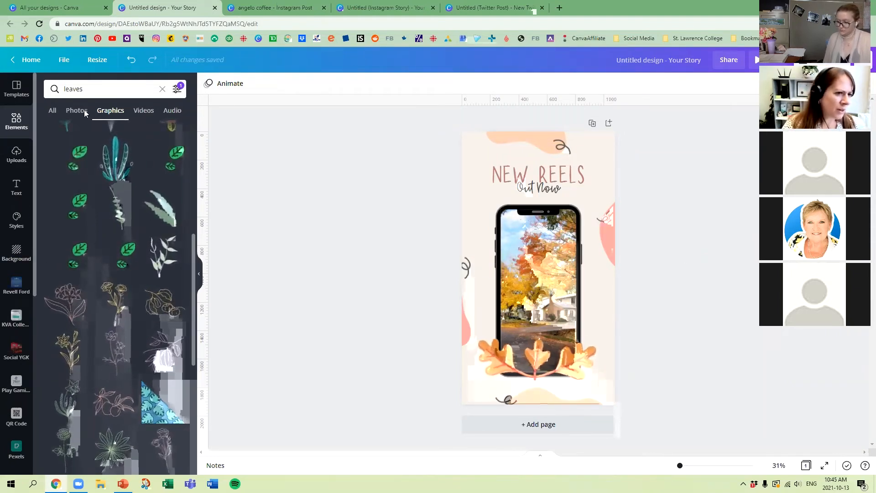
Step: List the audio elements under the Free category and lower the computer's volume
left_click(17, 123)
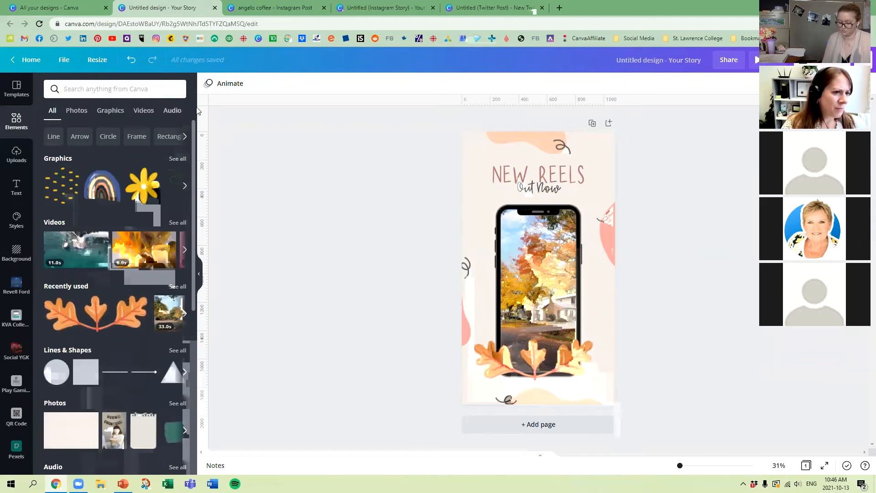
left_click(172, 111)
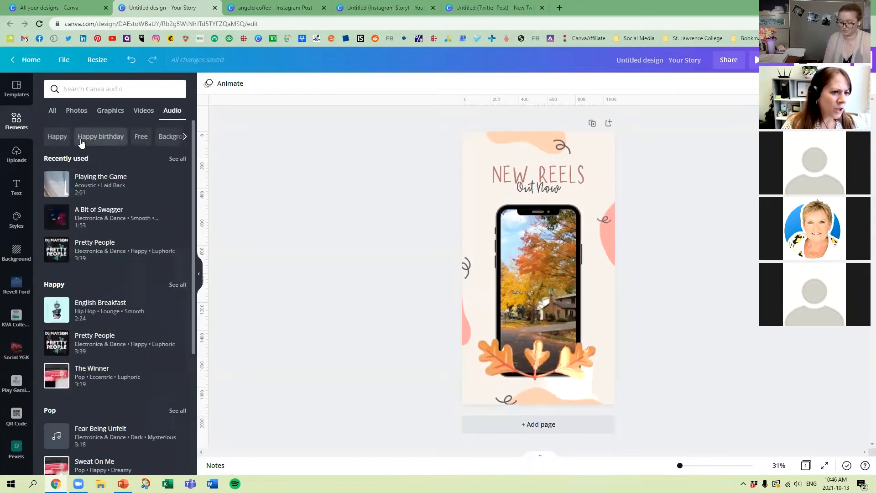
left_click(141, 137)
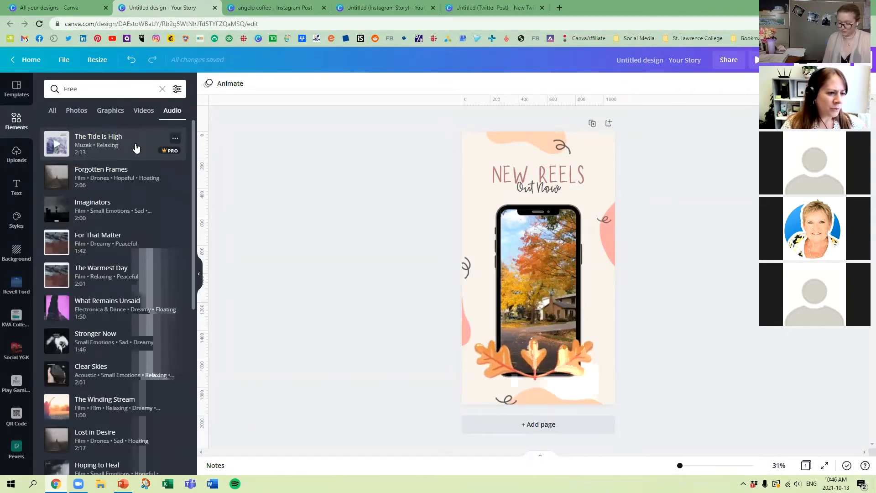
key("XF86AudioLowerVolume")
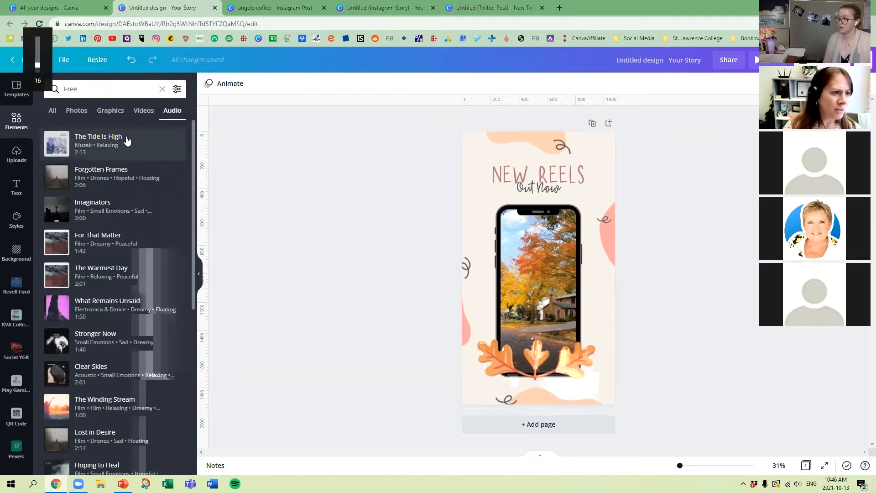
Step: Add the Imaginators track to the design and shift its used section further into the song
left_click(57, 211)
key("XF86AudioLowerVolume")
left_click_drag(64, 210, 566, 258)
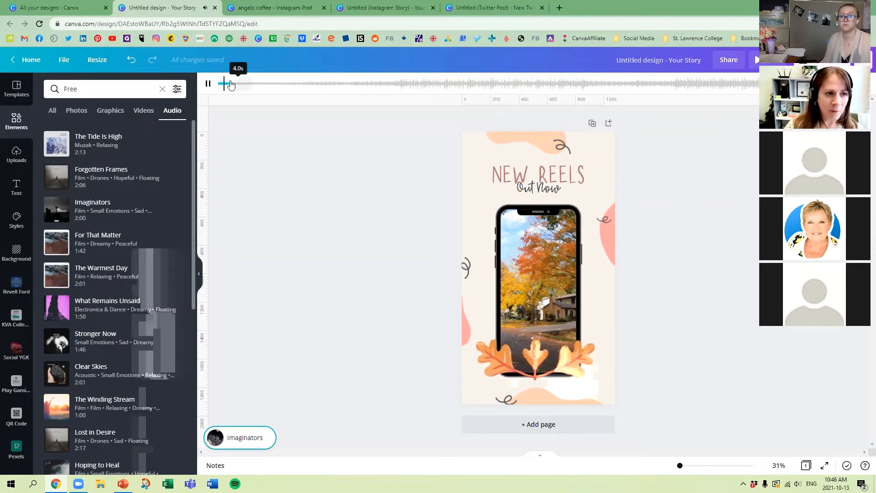
left_click_drag(225, 86, 268, 89)
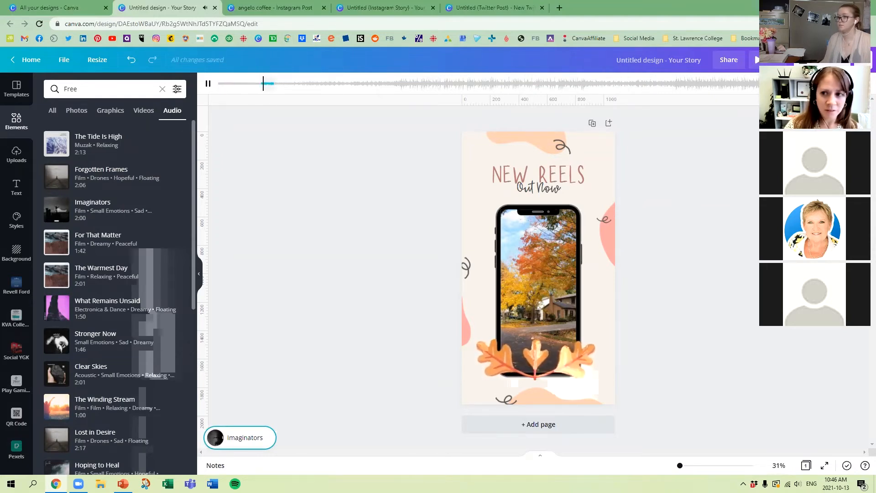
Step: Look at the track's volume setting, preview the design with the Imaginators music, and close the preview
left_click(834, 83)
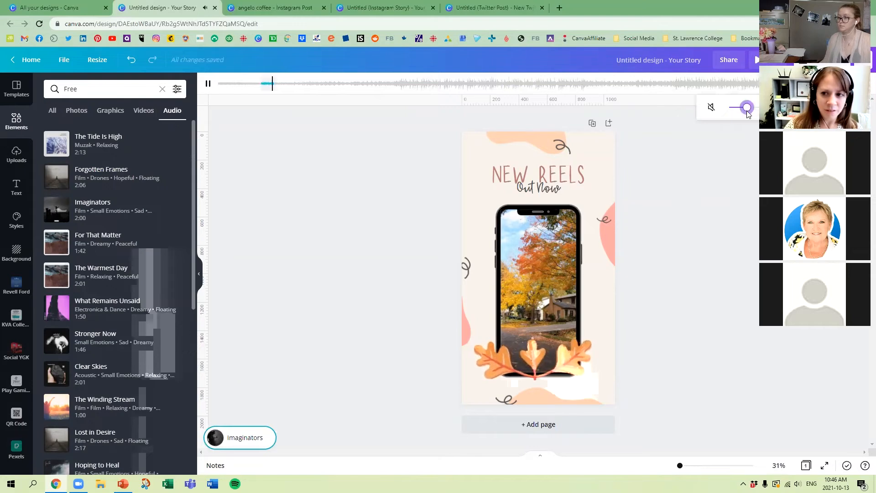
left_click(746, 172)
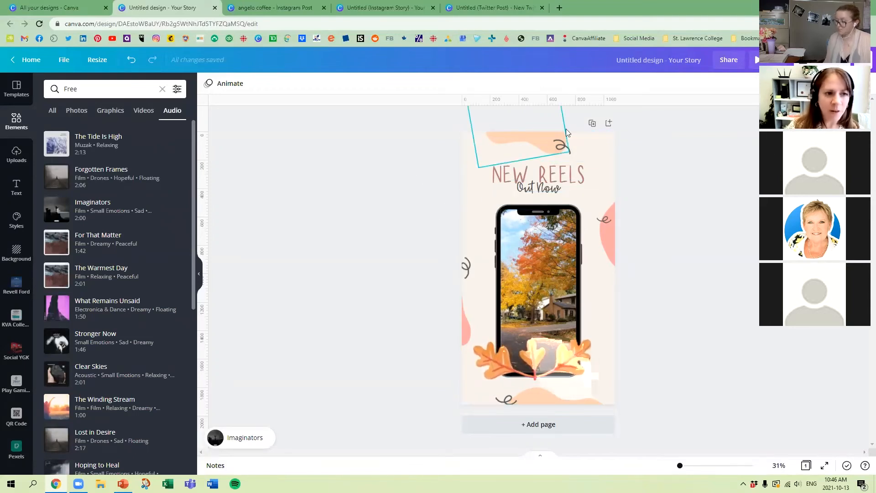
left_click(756, 59)
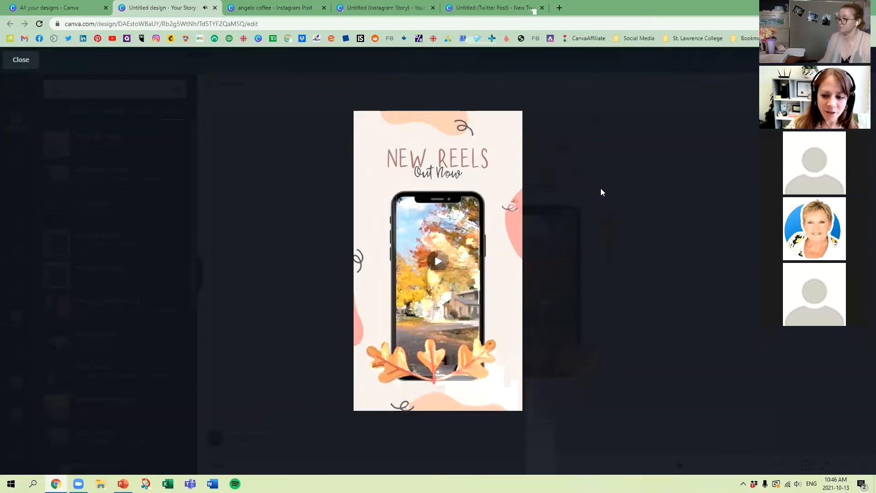
left_click(21, 60)
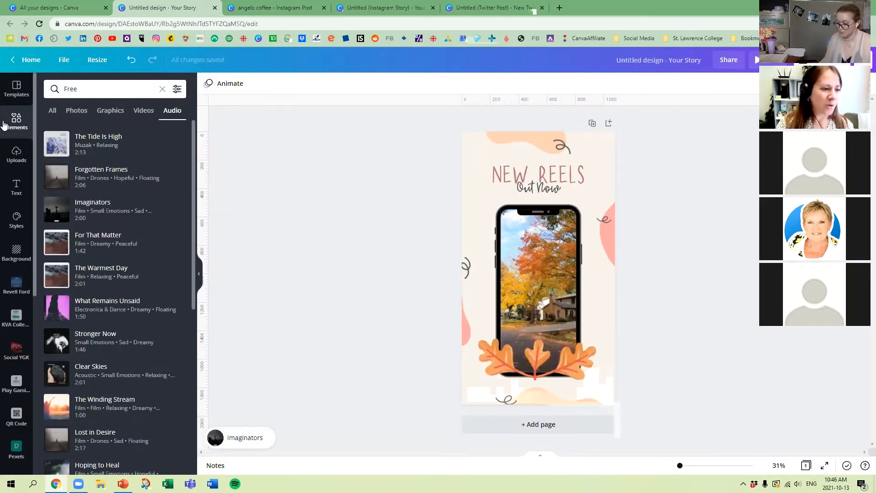
Step: Replace the design's audio with The Winding Stream from the free tracks
scroll(102, 347, "down", 1)
left_click(102, 363)
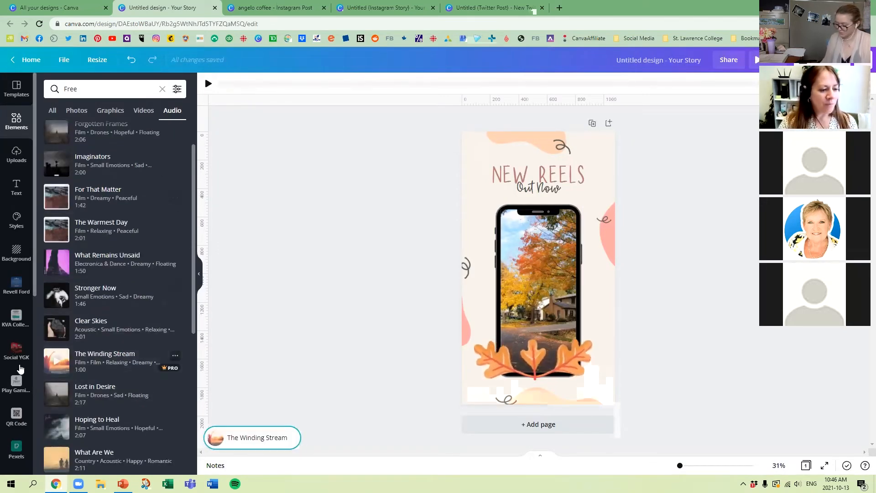
left_click_drag(102, 363, 382, 384)
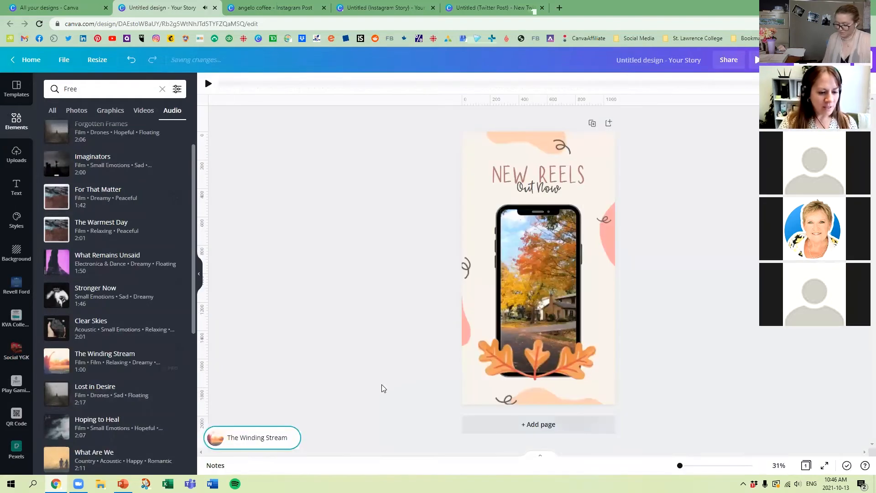
Step: Audition different sections of The Winding Stream, set the used section just after the quiet intro, and pause playback
left_click_drag(232, 83, 261, 83)
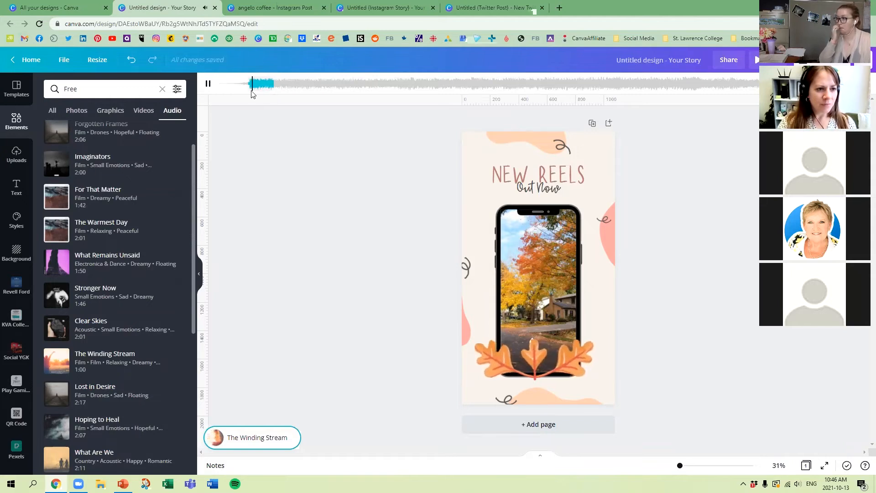
left_click_drag(251, 90, 233, 86)
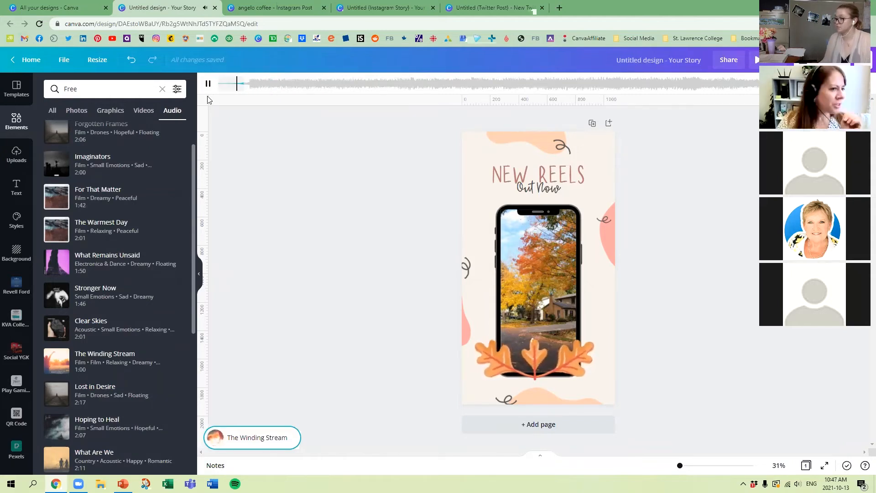
left_click(209, 84)
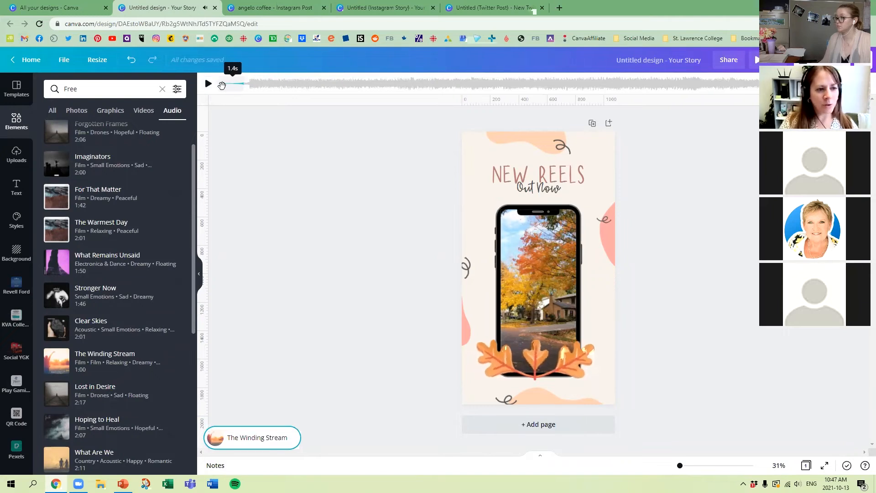
left_click_drag(229, 85, 259, 83)
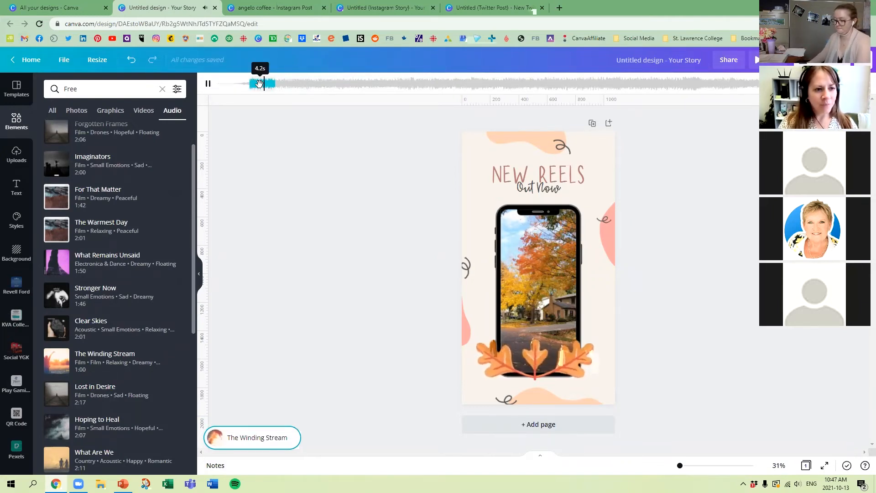
left_click(208, 83)
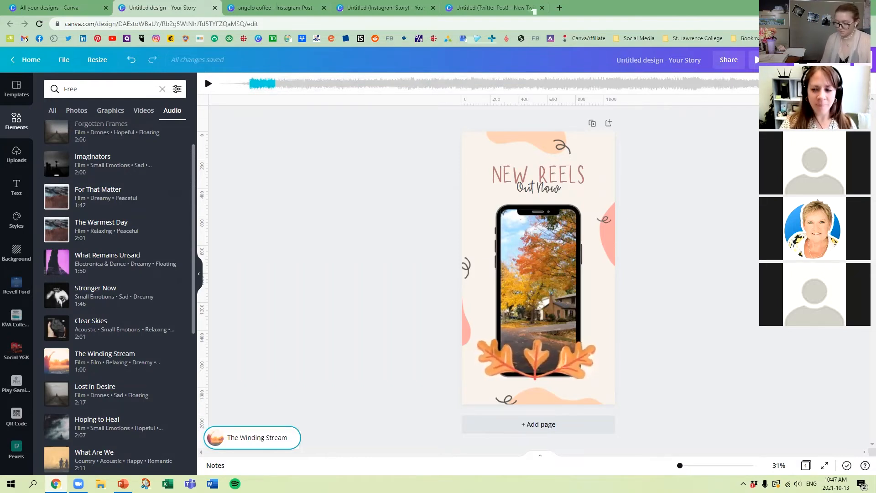
Step: Lower The Winding Stream's volume to near the minimum during playback, and preview the design with the quieter music
left_click(831, 83)
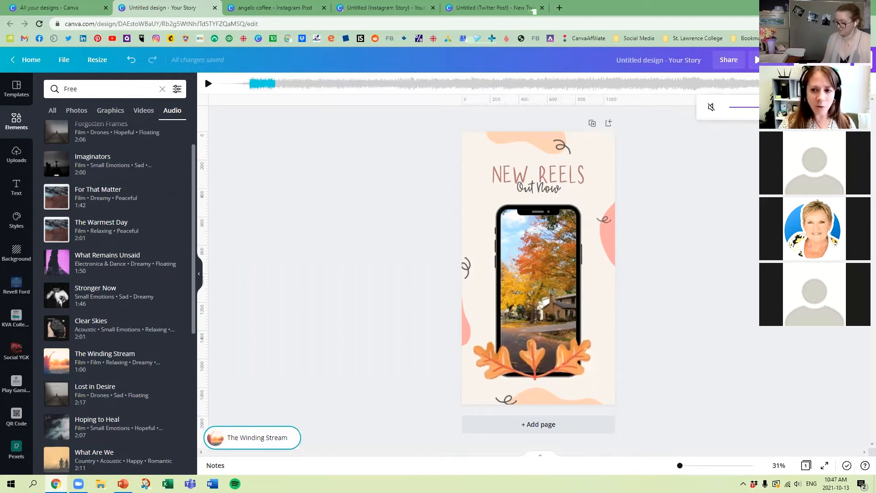
left_click(208, 82)
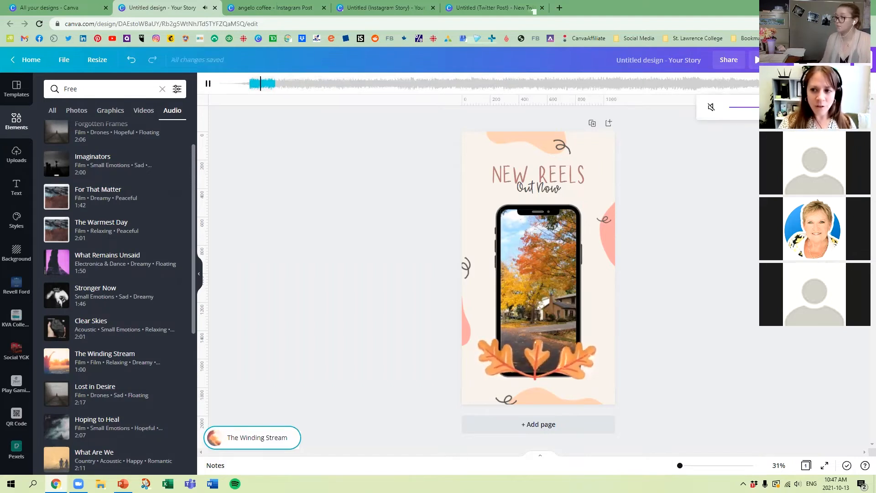
left_click_drag(770, 107, 739, 107)
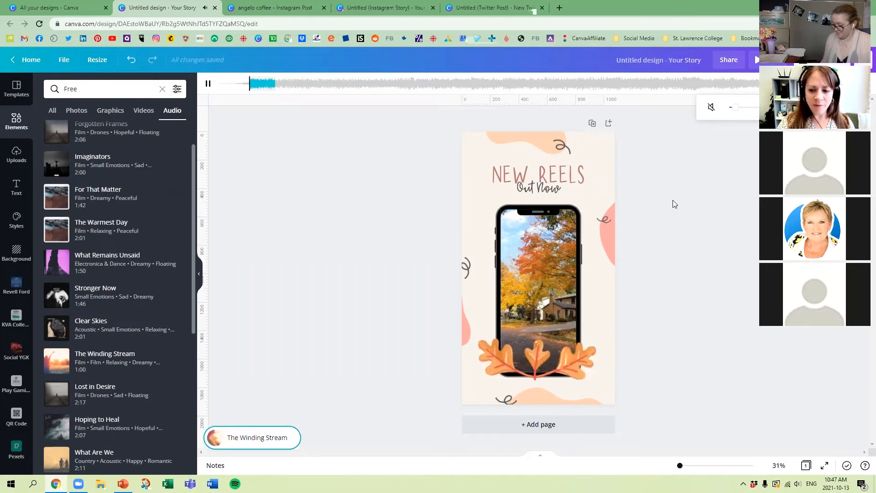
left_click(208, 83)
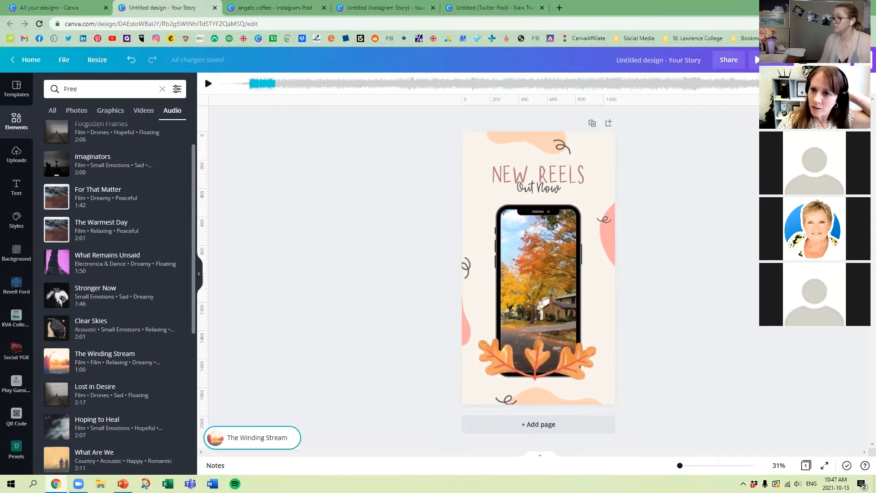
left_click(759, 60)
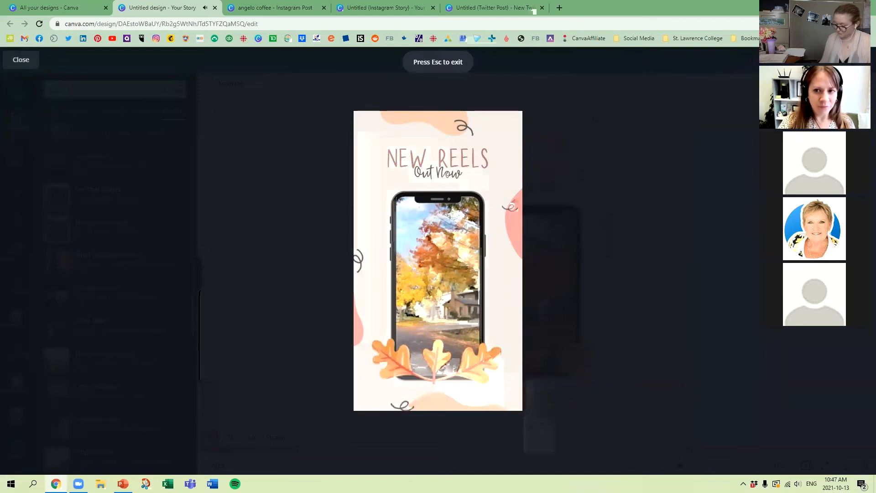
left_click(21, 59)
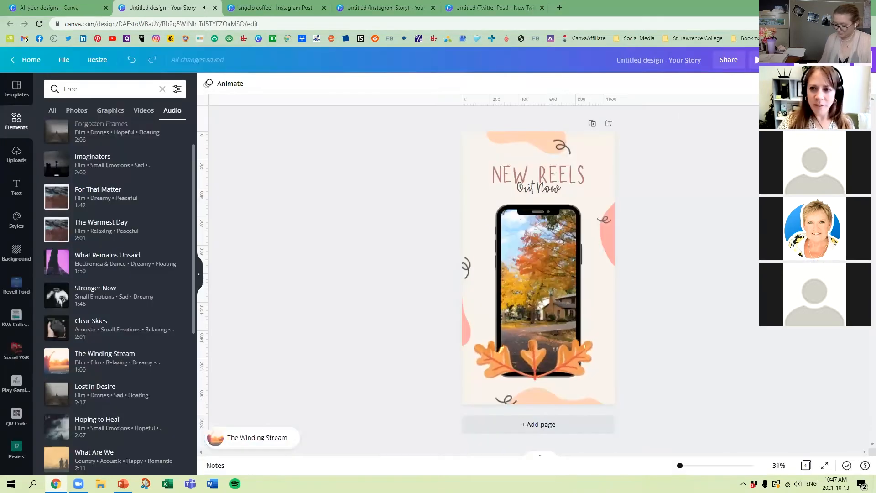
Step: Download the New Reels story design as an MP4 video
left_click(822, 60)
left_click(794, 121)
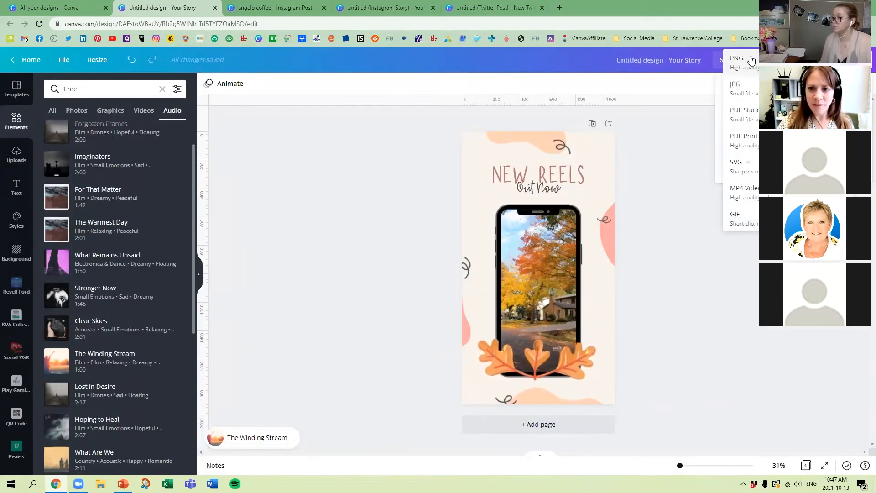
left_click(743, 190)
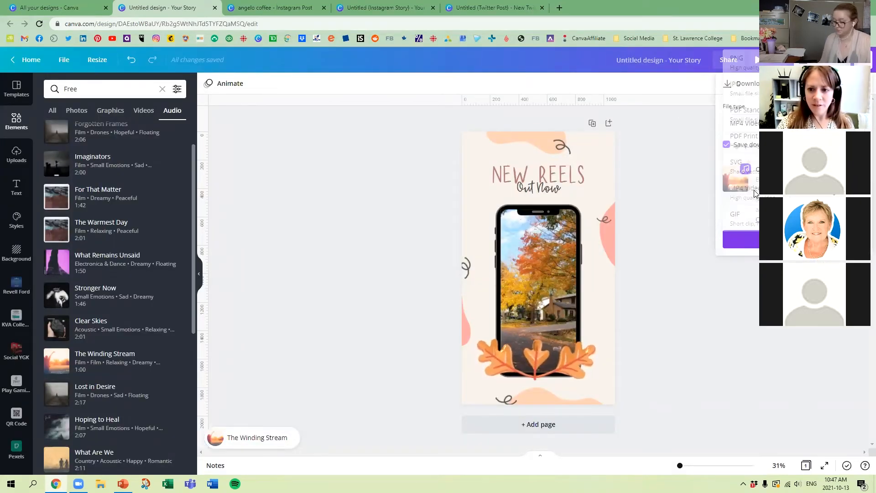
left_click(743, 248)
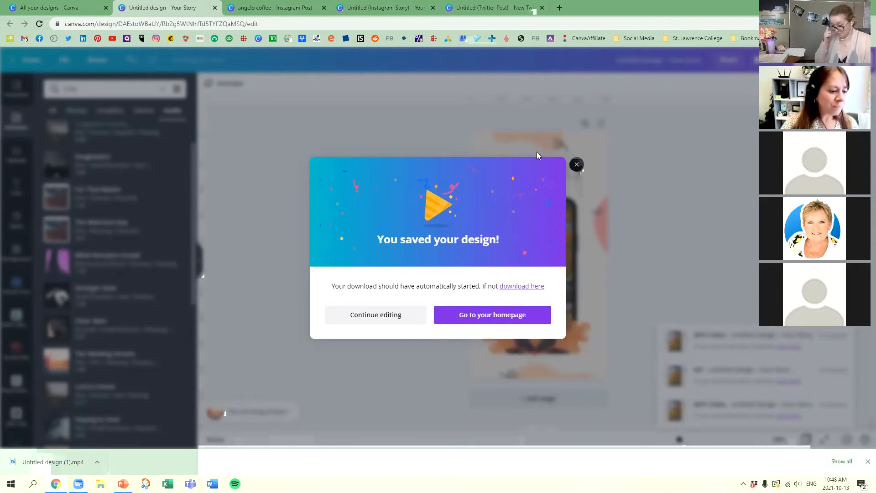
Step: Play the downloaded Untitled design (1).mp4, close the player and dismiss the saved-design message
left_click(52, 461)
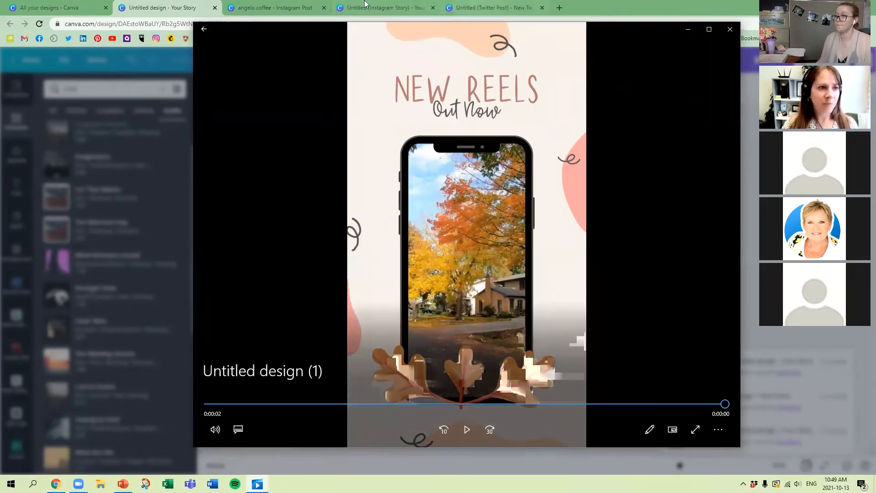
left_click(732, 30)
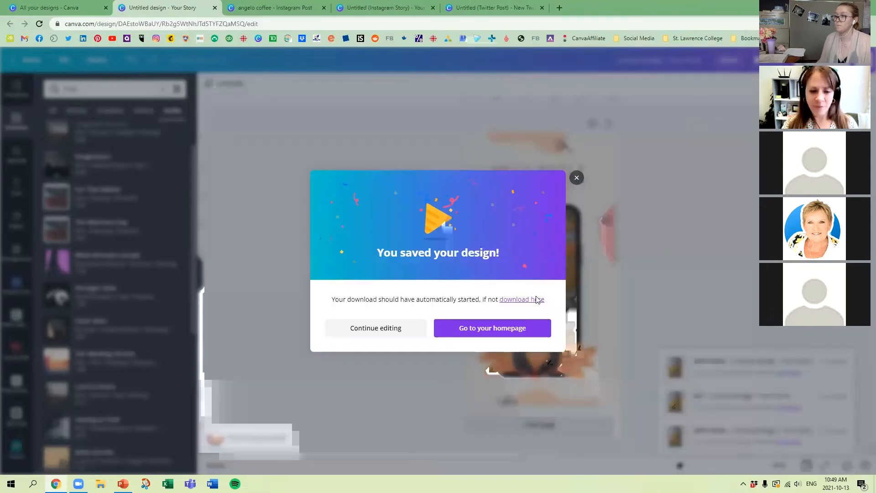
left_click(592, 174)
Step: Create a new Instagram Post design and search the elements for shopping videos
left_click(53, 5)
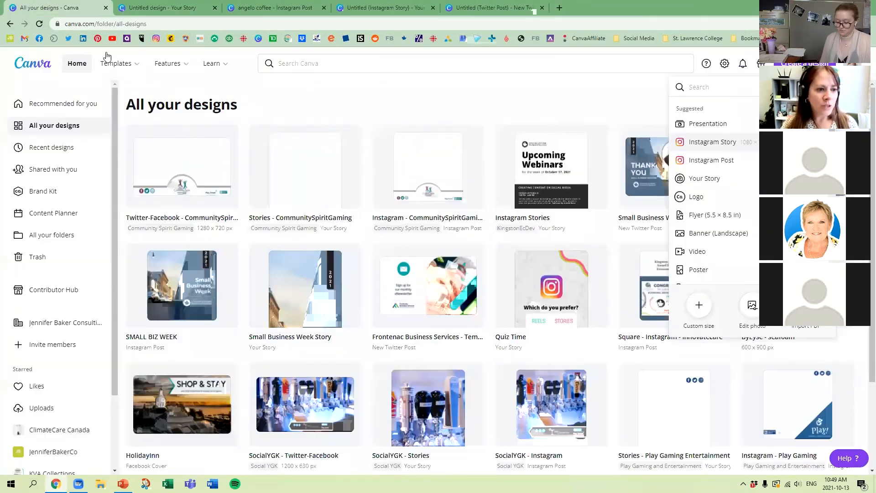
left_click(721, 160)
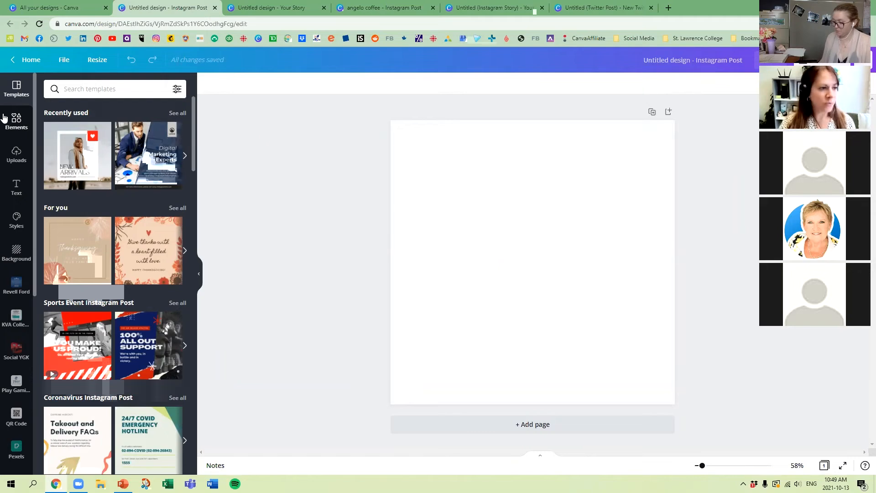
left_click(17, 121)
left_click(111, 89)
type("shopping")
key("Return")
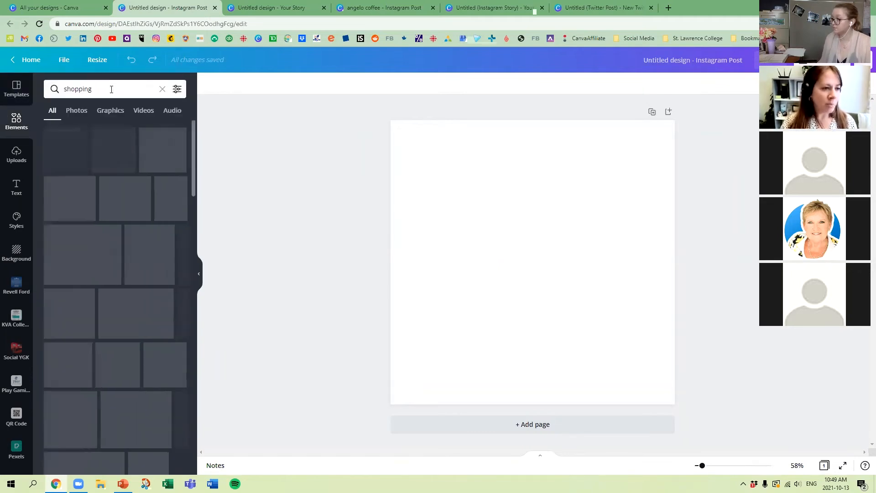
left_click(172, 110)
left_click(144, 111)
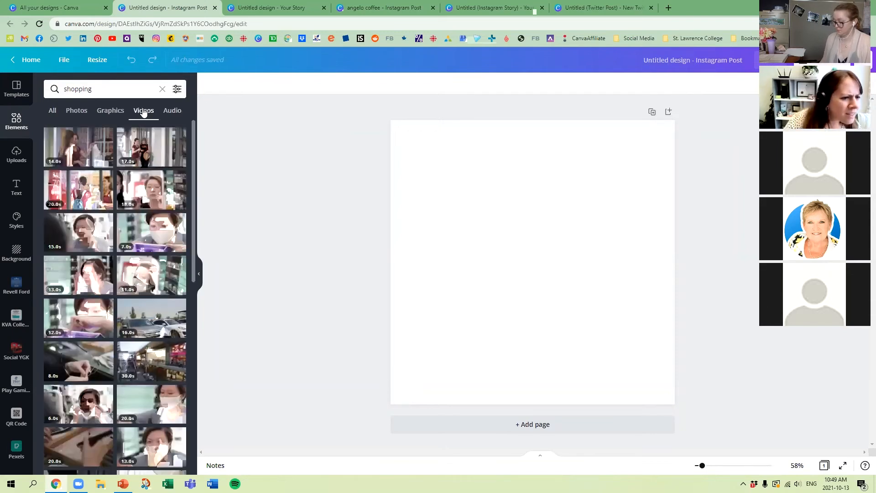
Step: Set the 17.0s clip of two women shopping as the page background and reposition it so both women are well in frame
left_click_drag(150, 146, 515, 278)
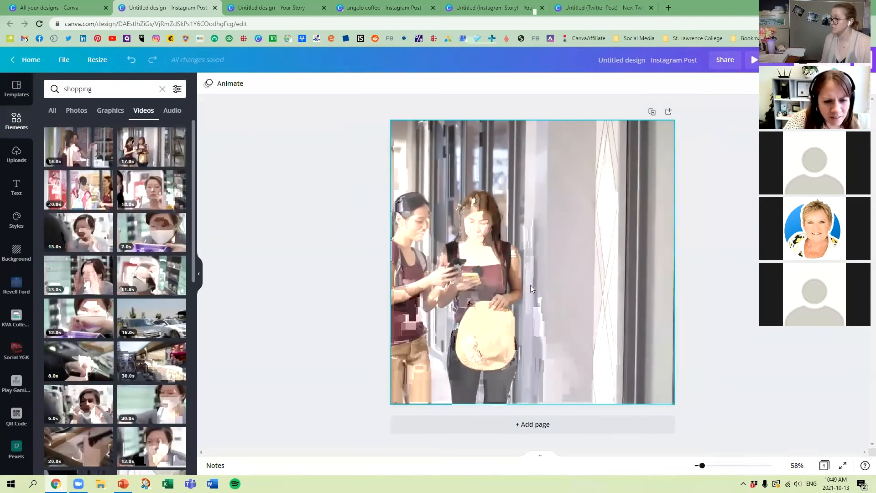
double_click(506, 265)
left_click_drag(506, 264, 568, 263)
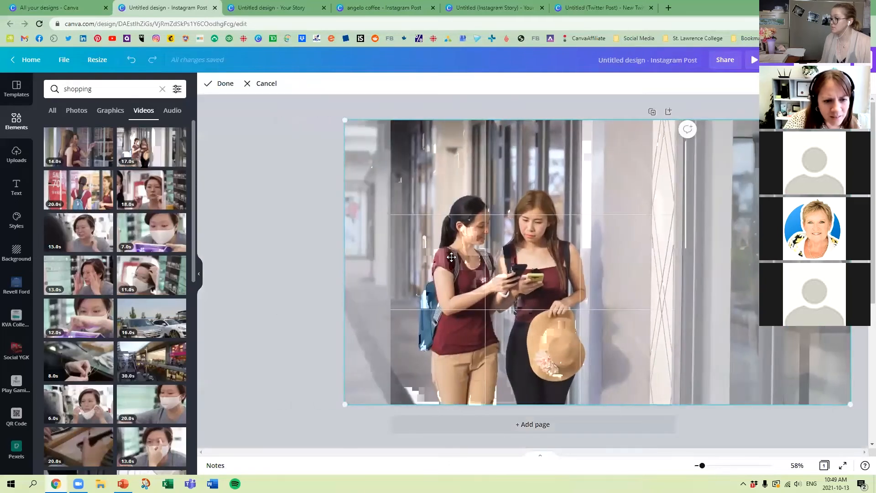
left_click(302, 261)
left_click(523, 276)
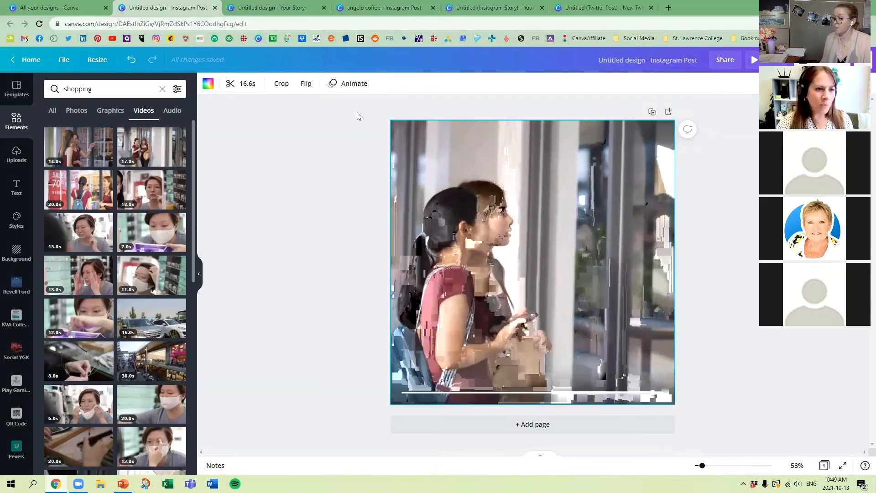
Step: Add the Hilltop Highway track from the shopping audio results and preview the post with its video and music
left_click(171, 111)
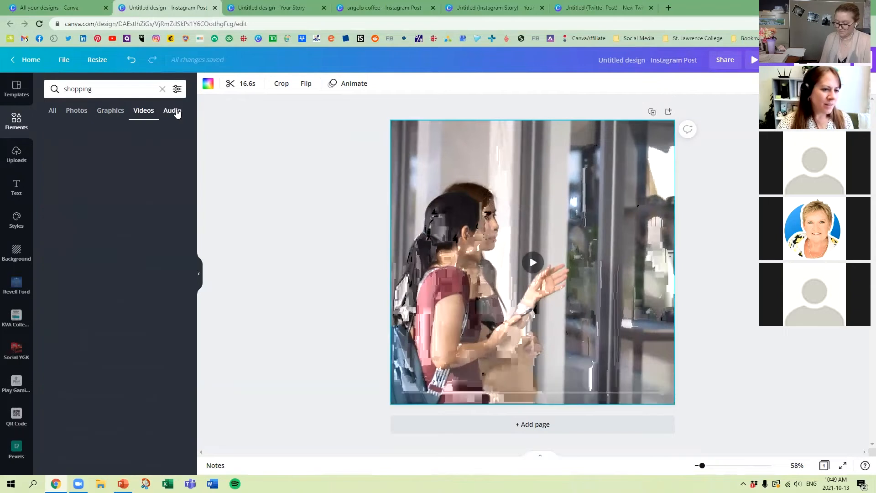
left_click(58, 177)
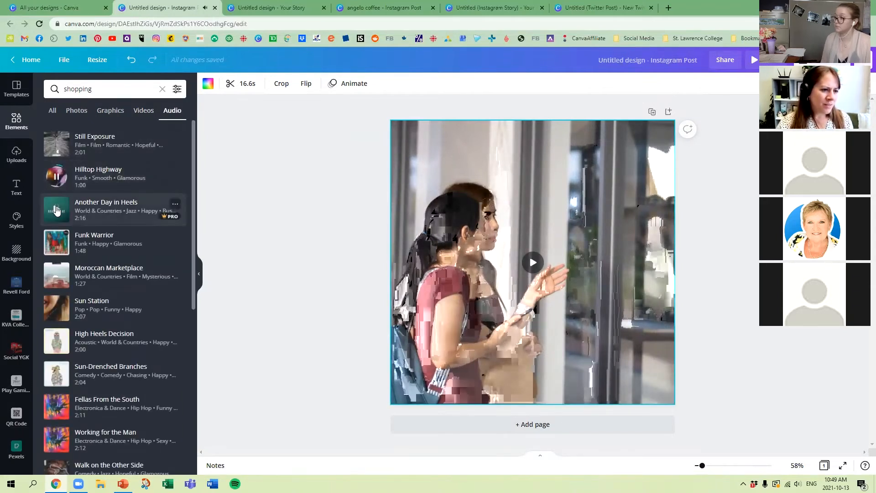
left_click_drag(86, 173, 387, 234)
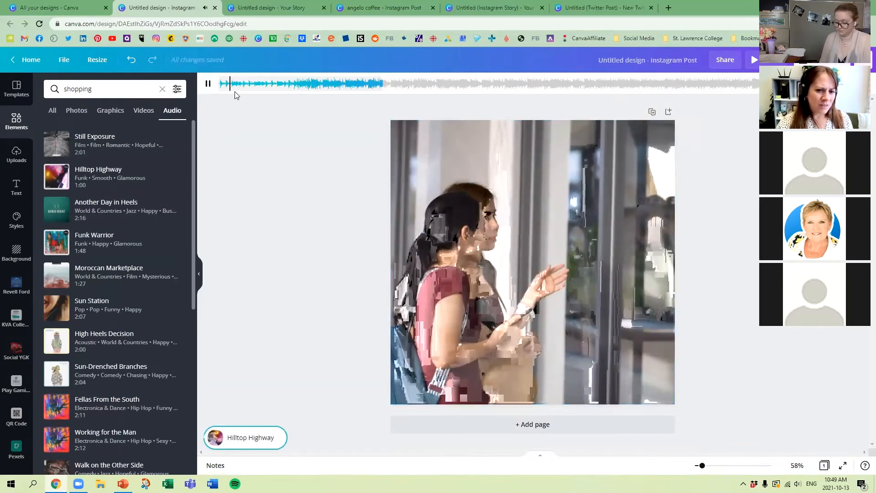
left_click(754, 62)
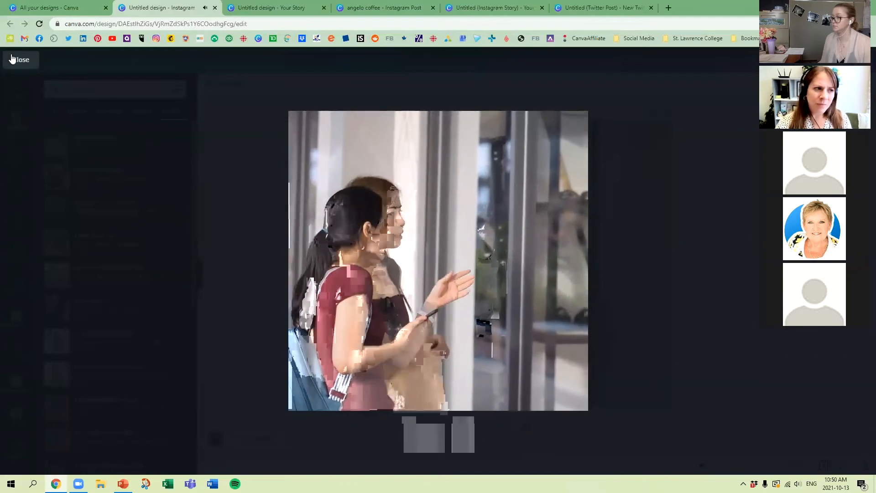
left_click(23, 61)
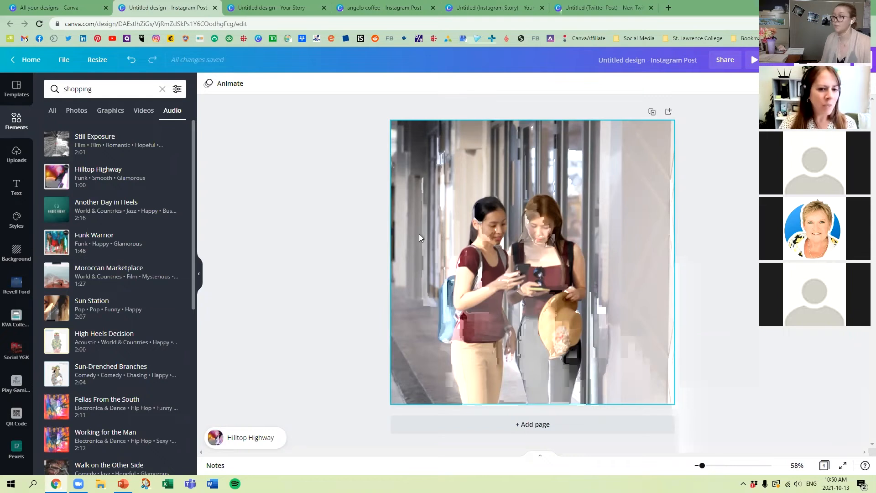
Step: Detach the shopping video from the background and move it toward the page's right edge
left_click(452, 232)
right_click(465, 172)
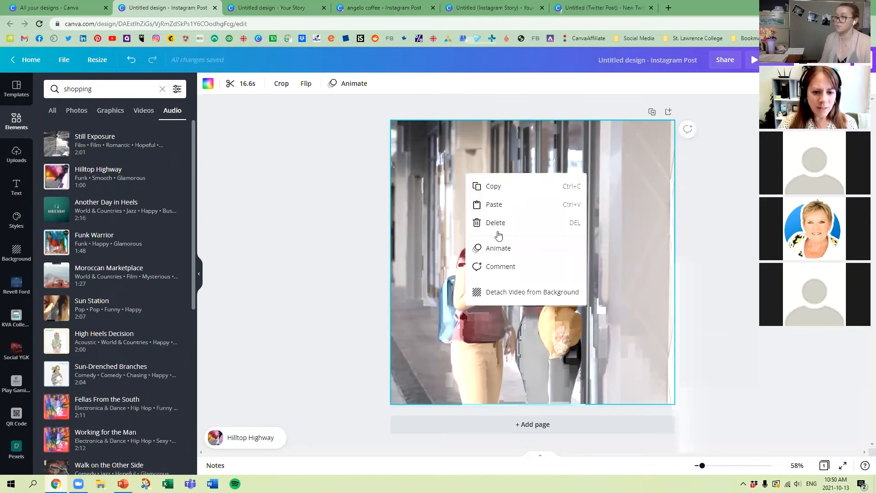
right_click(516, 296)
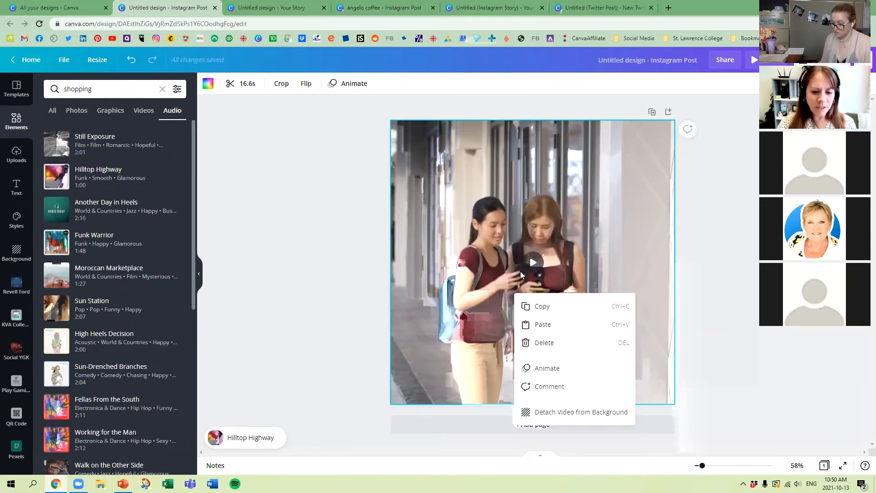
left_click(568, 413)
left_click_drag(506, 222, 540, 227)
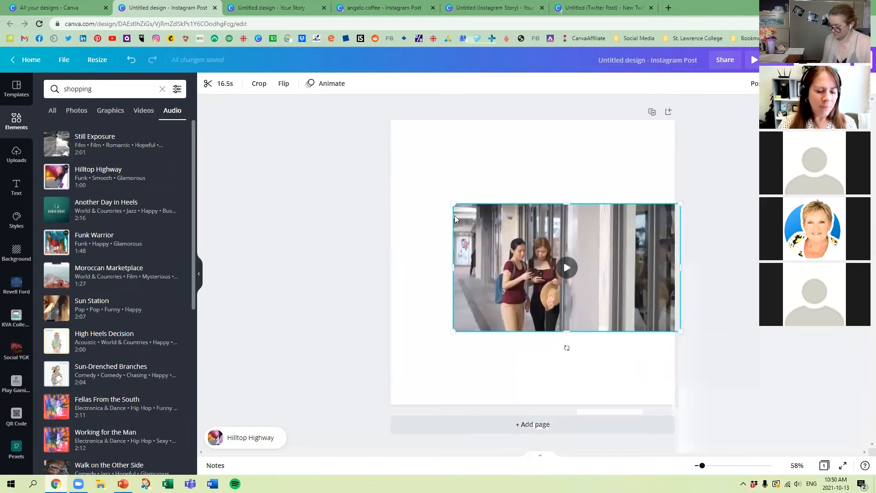
Step: Search the elements for FRAME and add the white-bordered film frame to the upper-left part of the page
left_click(18, 119)
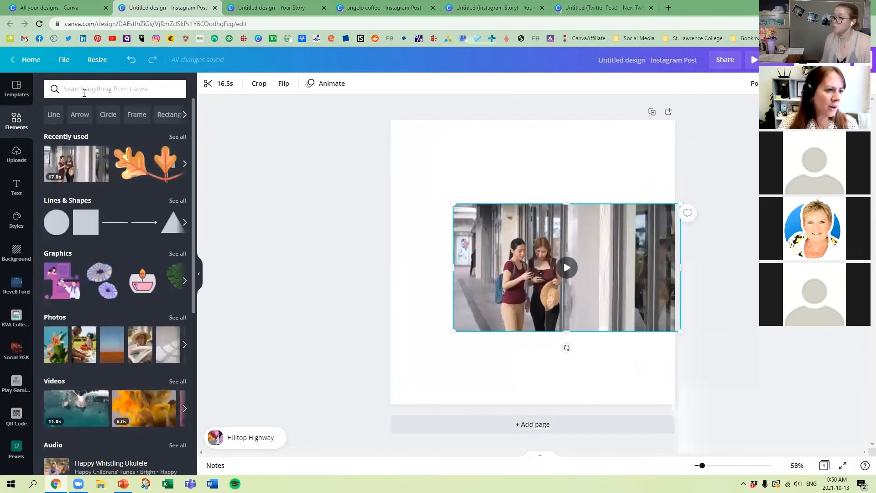
left_click(82, 89)
type("FD")
key("BackSpace")
type("RAME")
key("Return")
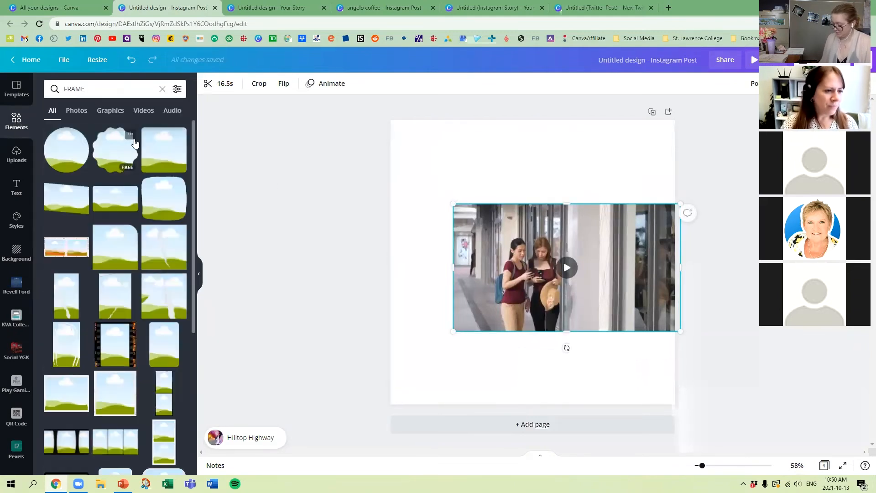
left_click_drag(126, 399, 434, 158)
Step: Fill the film frame with the shopping video and deselect it
left_click_drag(597, 272, 520, 229)
double_click(474, 224)
left_click(374, 235)
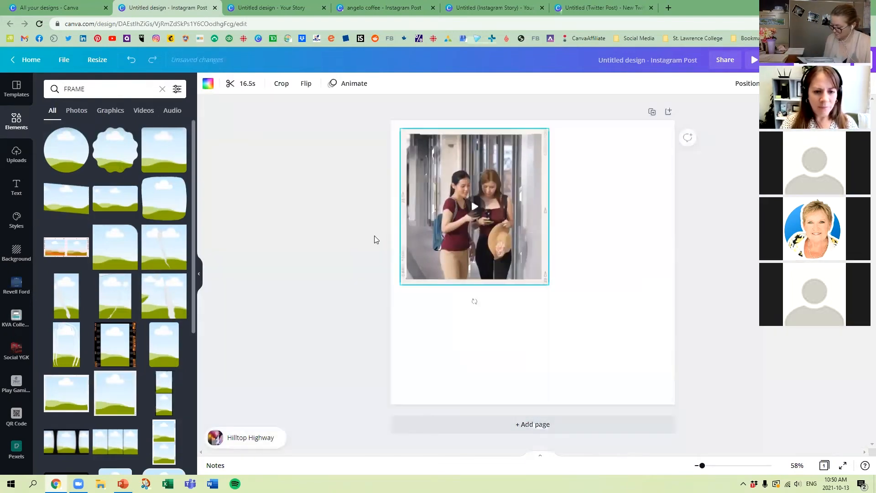
Step: Enlarge the framed video to about 760 wide by 799 high and move it down toward the page's middle
left_click_drag(549, 285, 588, 343)
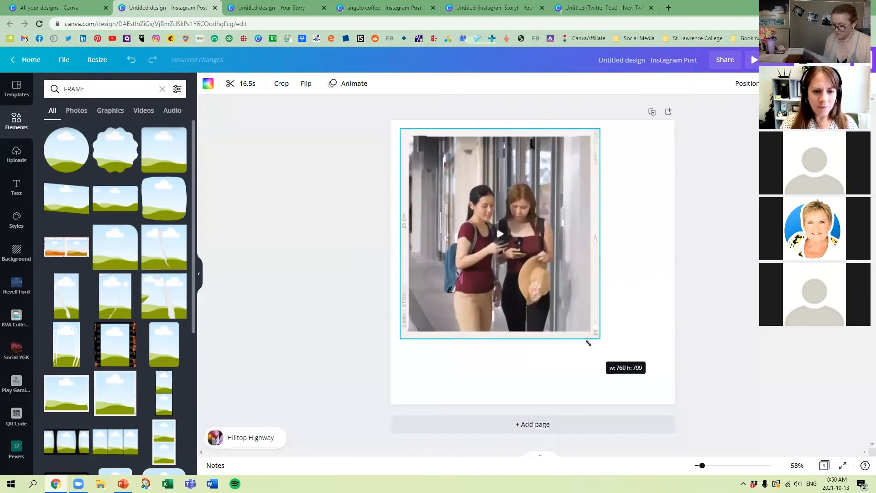
left_click_drag(520, 183, 521, 214)
left_click(327, 238)
Step: Preview the post with its framed video and music, pausing and resuming playback, and close the preview
left_click(751, 64)
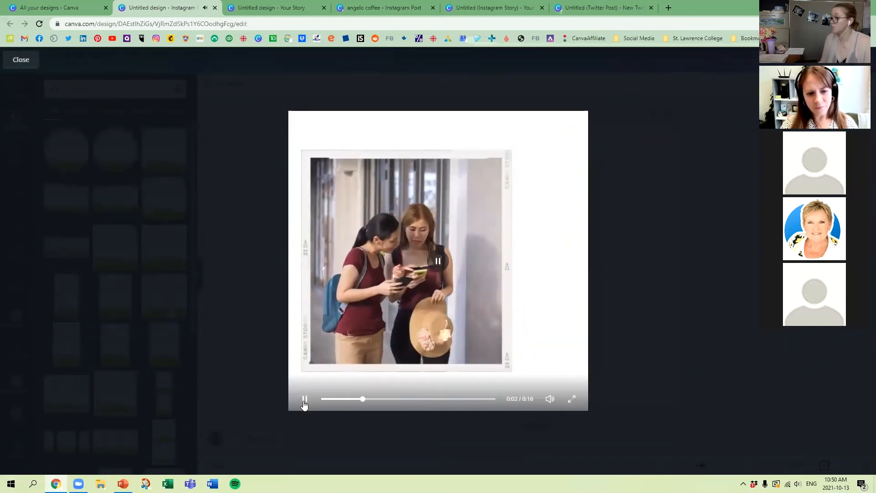
left_click(305, 400)
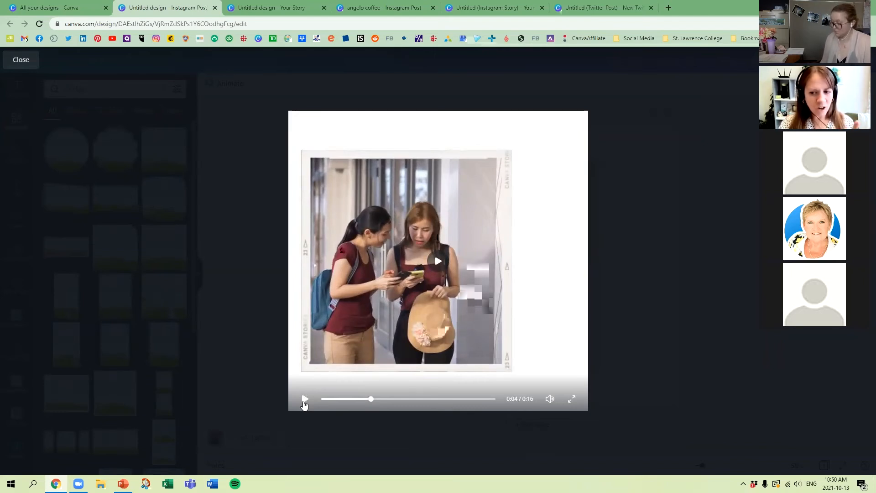
left_click(305, 400)
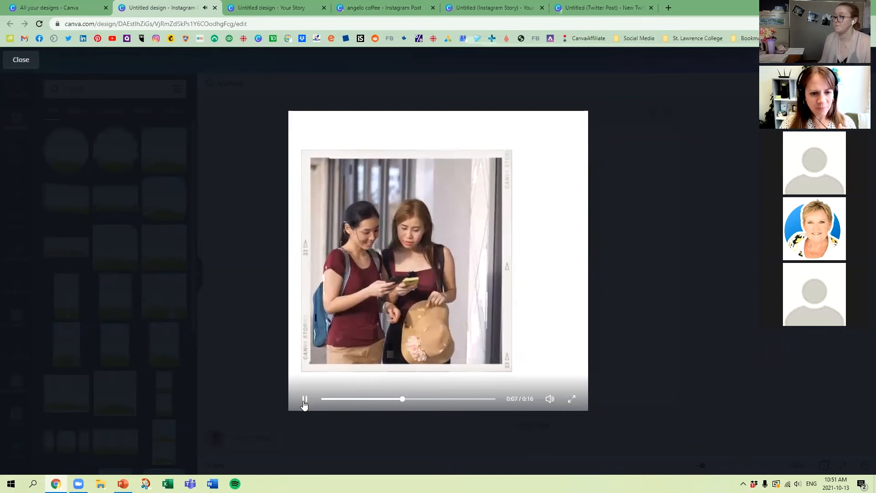
left_click(304, 399)
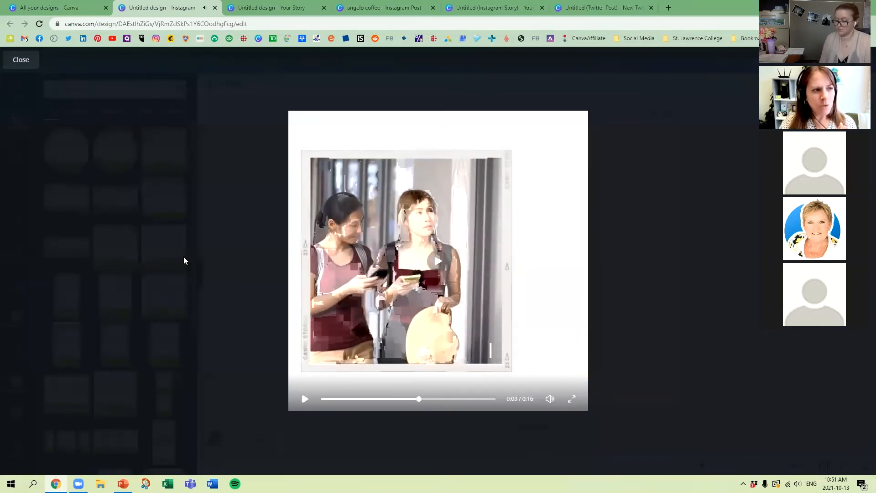
left_click(15, 69)
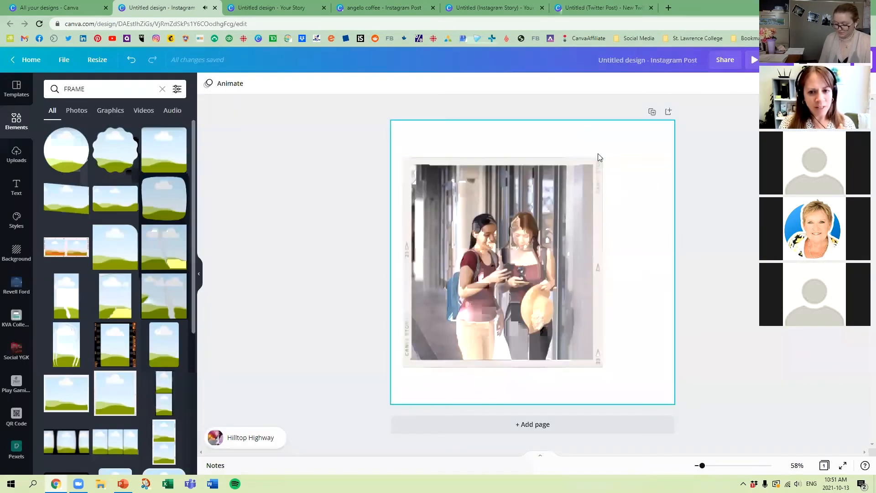
Step: Shrink the framed video into the page's lower-left area and browse the available audio tracks
left_click_drag(602, 155, 520, 281)
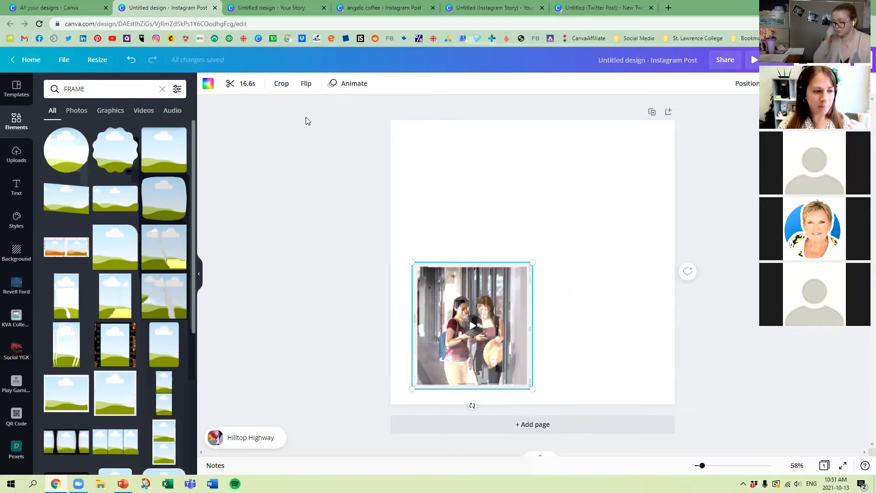
left_click(17, 121)
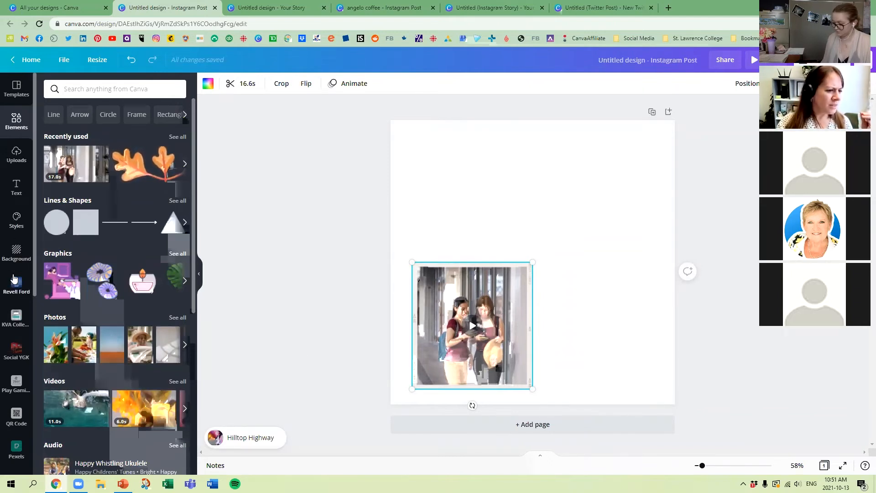
left_click(22, 115)
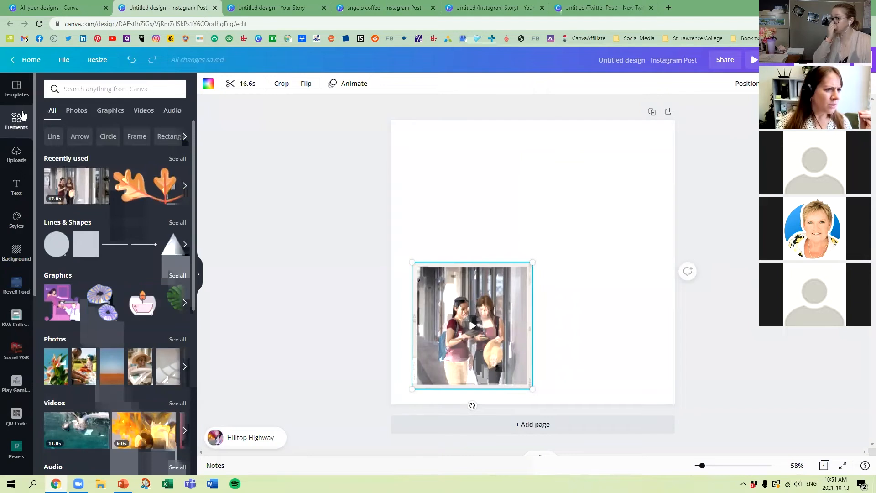
left_click(172, 110)
scroll(144, 159, "down", 8)
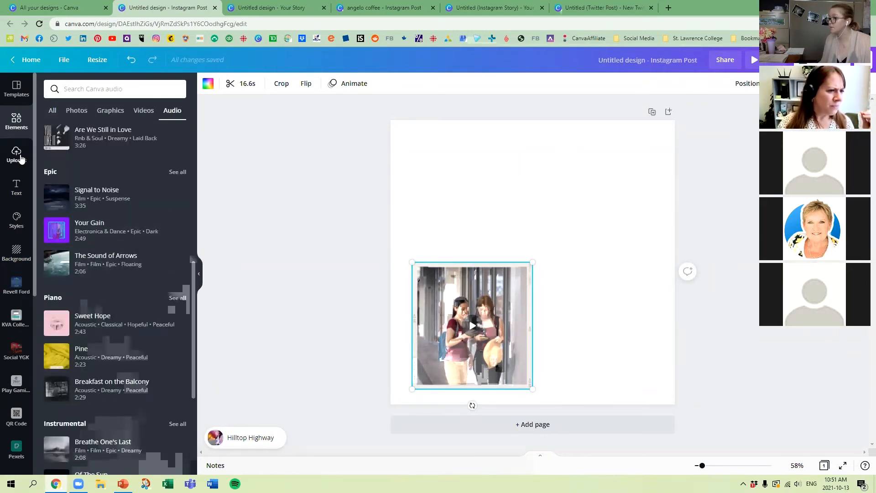
Step: Search the graphics for shopping, filter them to animated ones and look through them
left_click(16, 121)
left_click(119, 91)
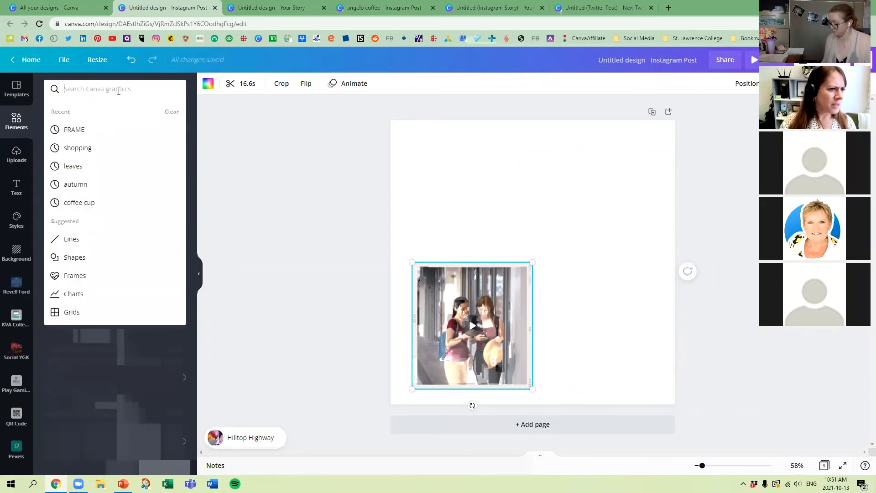
type("shopping")
key("Return")
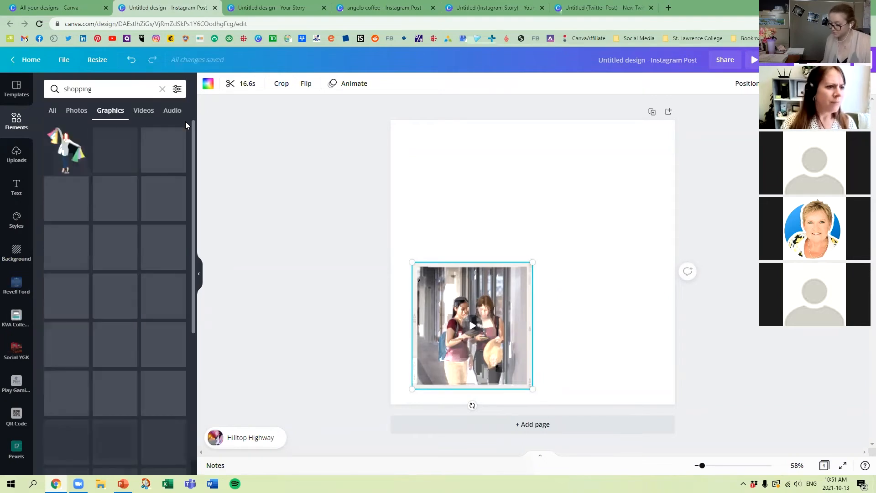
left_click(177, 89)
left_click(125, 248)
left_click(124, 319)
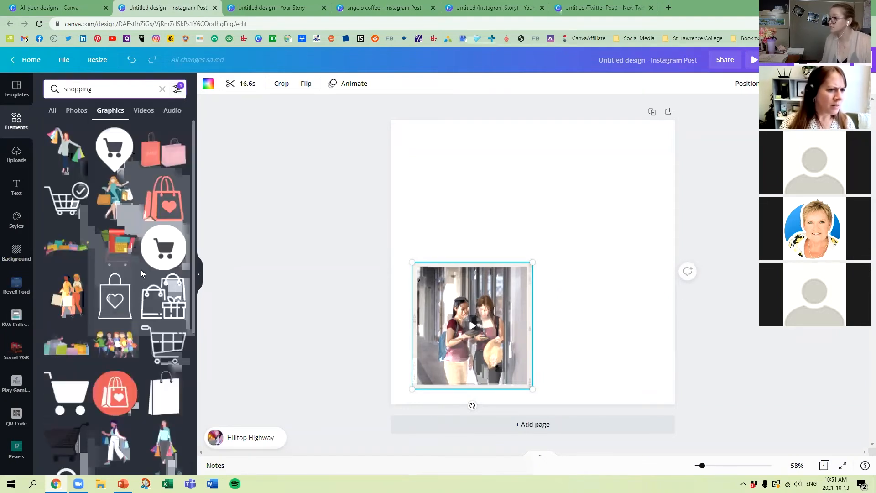
scroll(96, 298, "down", 3)
scroll(96, 299, "up", 3)
Step: Shorten the graphics search to shop, keep the Animated filter and look through the graphics
left_click(123, 89)
key("BackSpace")
key("BackSpace")
key("BackSpace")
key("BackSpace")
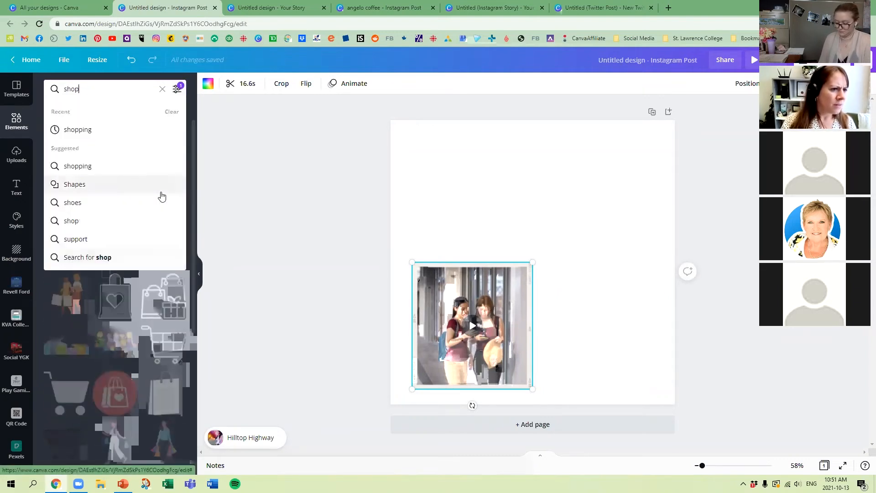
left_click(177, 89)
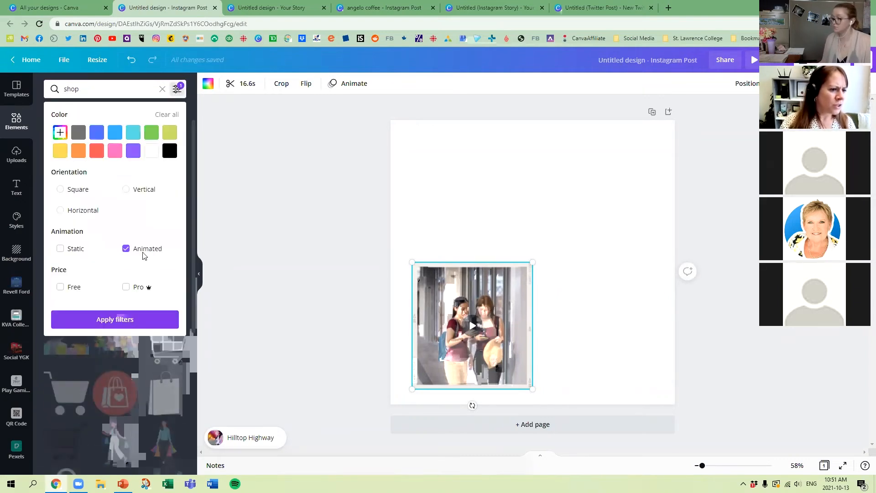
left_click(132, 321)
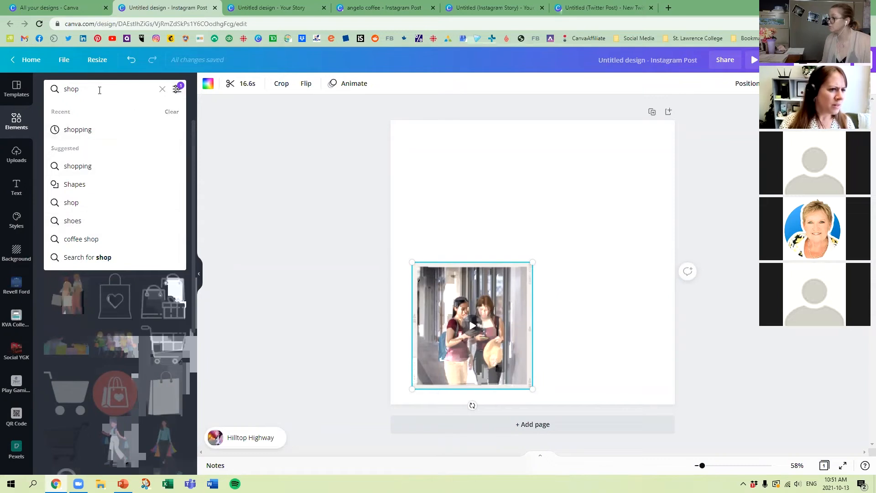
key("Return")
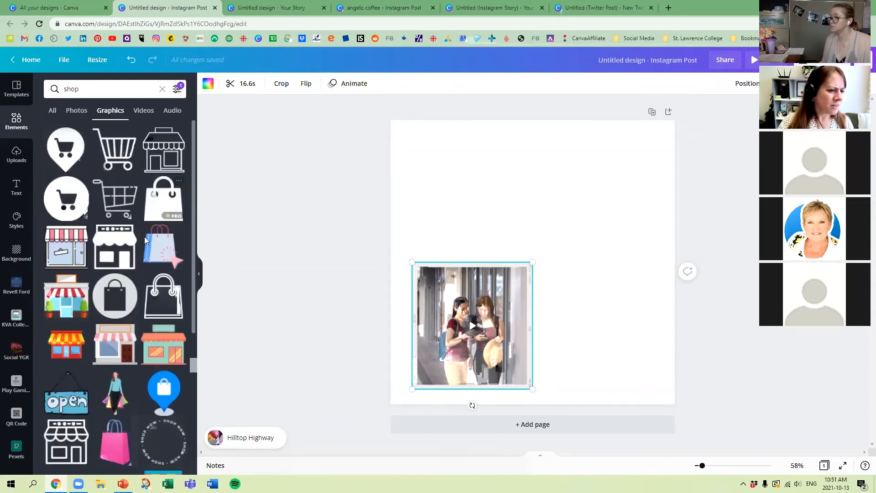
scroll(144, 237, "down", 4)
scroll(131, 377, "down", 2)
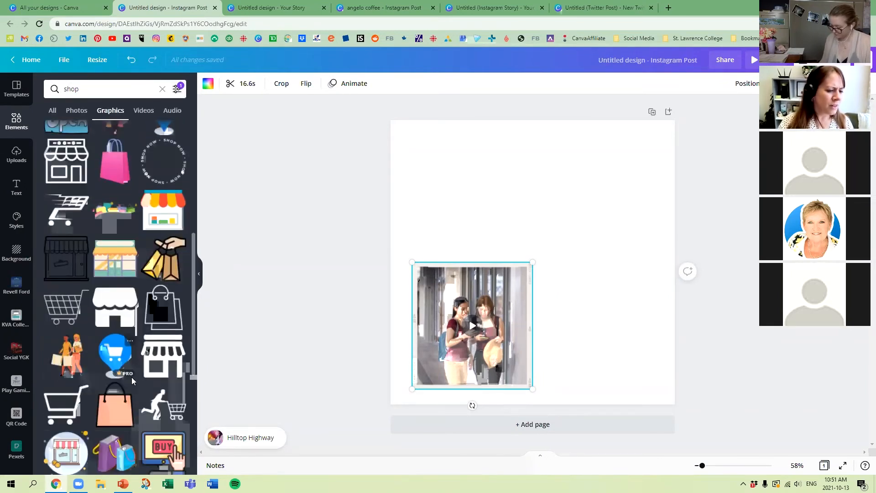
scroll(115, 424, "down", 6)
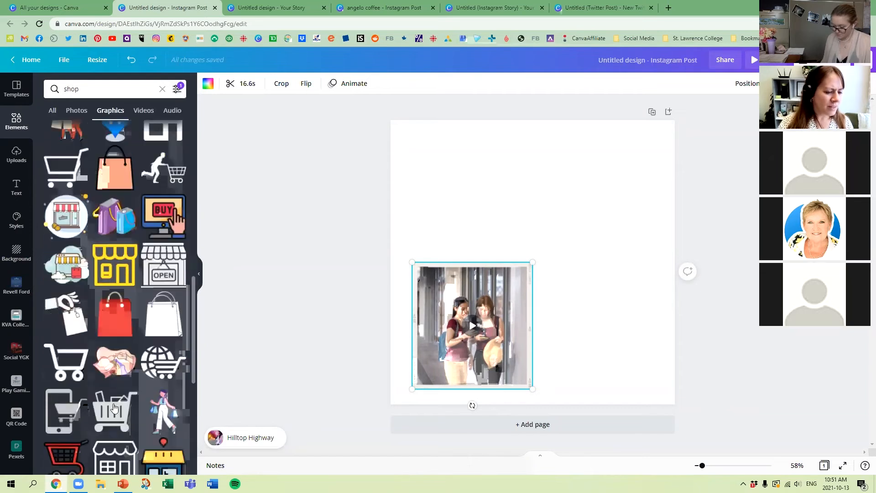
Step: Search the graphics for SALE, add the red starburst Sale badge and place it, enlarged and tilted, in the page's upper-right area
left_click_drag(97, 90, 24, 102)
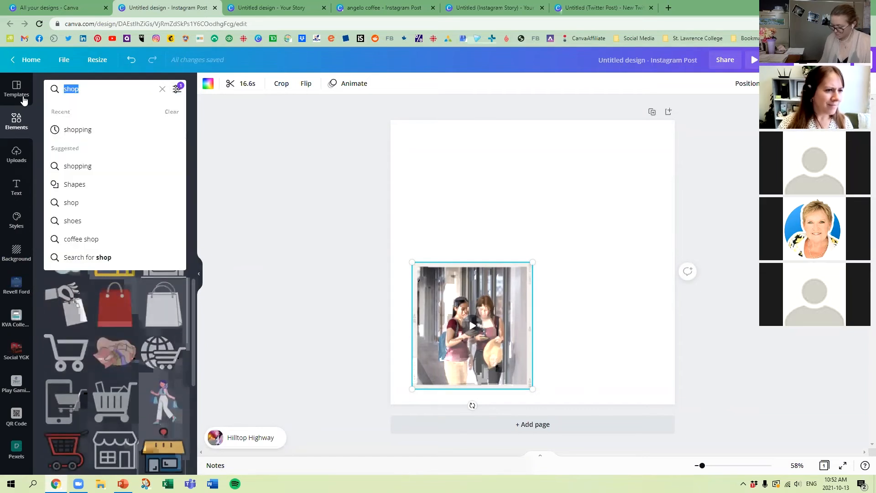
type("SALE")
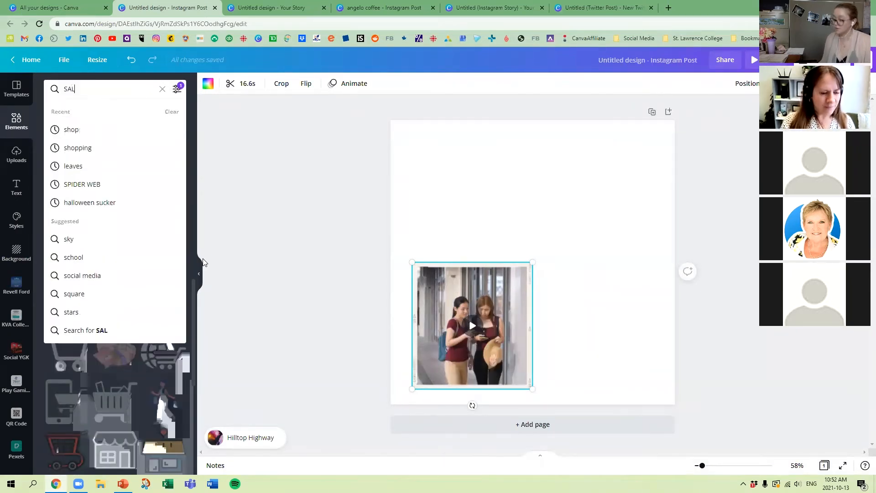
key("Return")
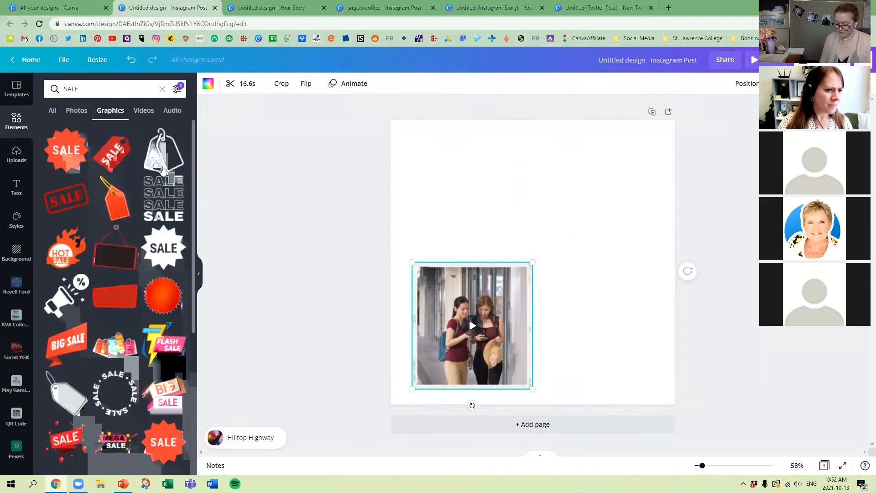
left_click(177, 89)
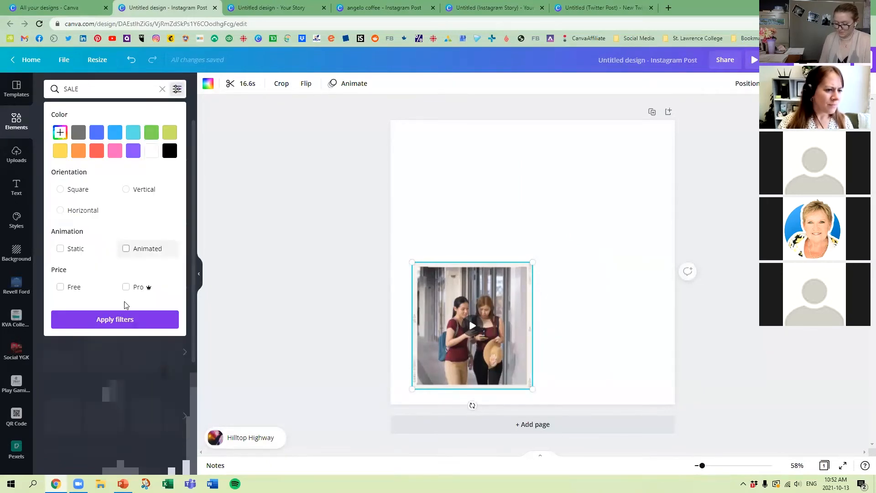
left_click(125, 319)
scroll(147, 259, "down", 5)
scroll(148, 259, "down", 10)
scroll(155, 258, "down", 5)
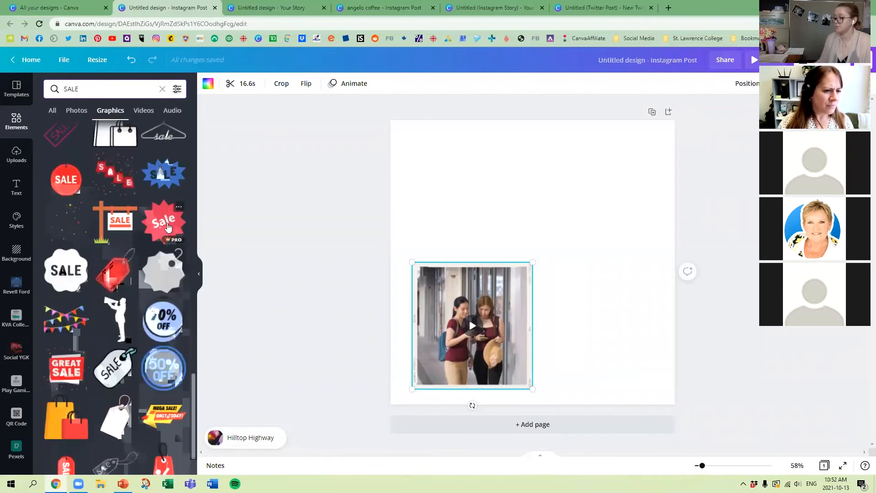
left_click(168, 227)
left_click_drag(488, 319, 580, 211)
Step: Enlarge the framed video until its corner reaches the Sale badge and apply the grey-to-white gradient as page background
left_click(525, 276)
left_click_drag(515, 285, 512, 290)
left_click(18, 250)
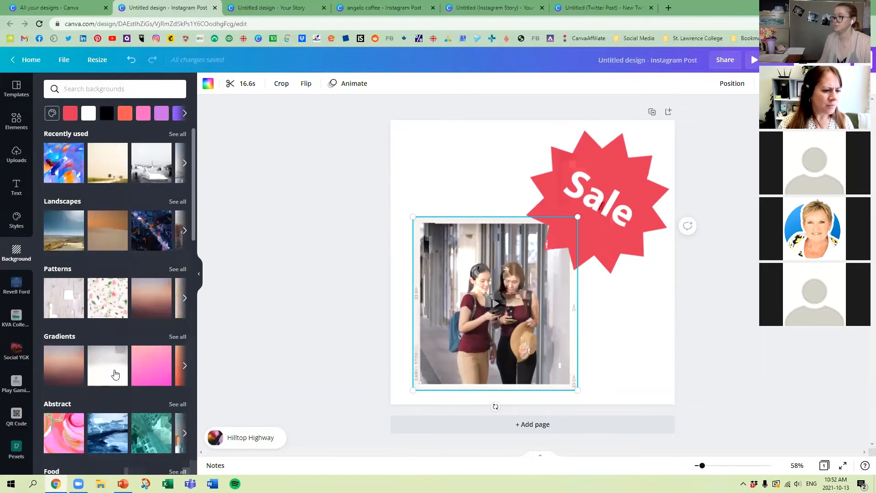
left_click(115, 374)
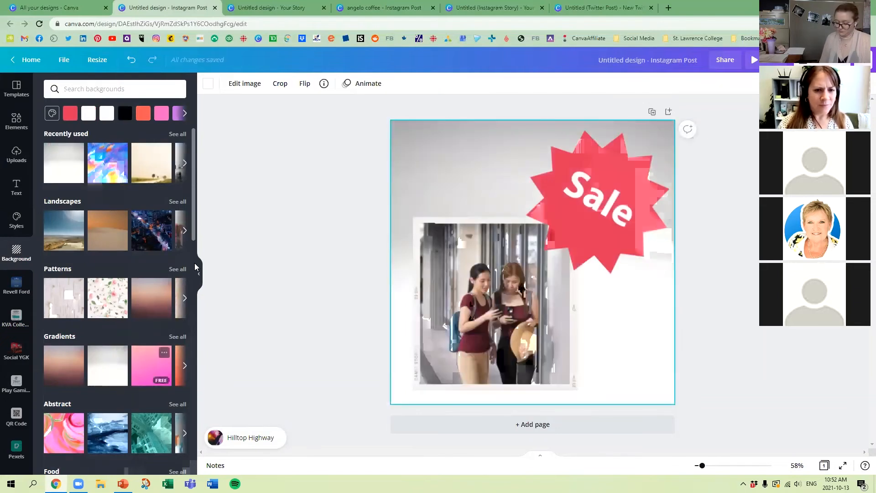
Step: Search the graphics for RED RIBBON, add the curling red ribbon and enlarge it across the upper part of the page
left_click(16, 123)
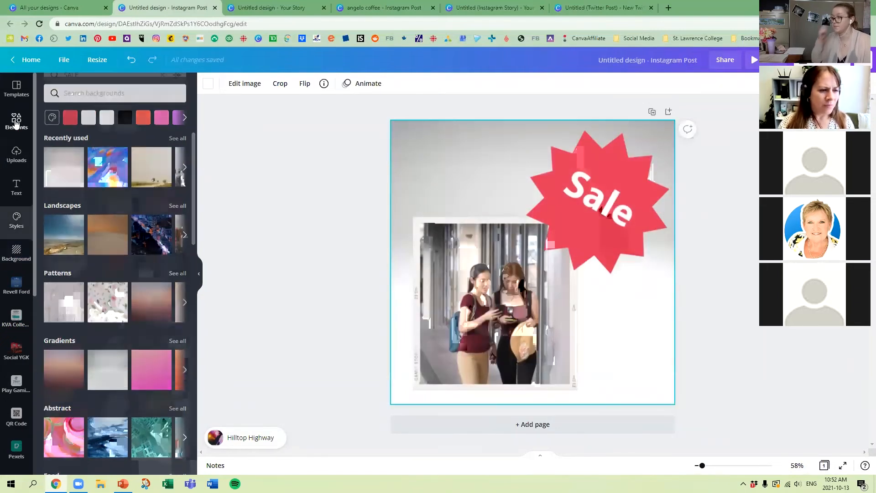
left_click(105, 89)
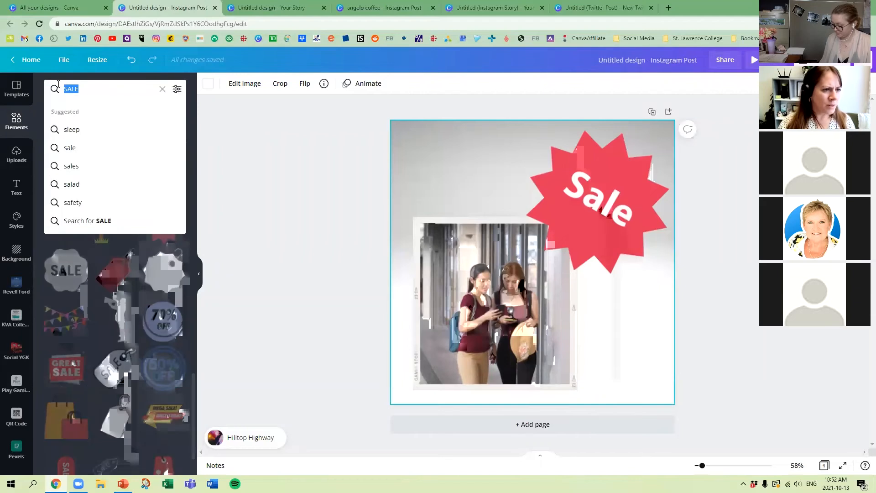
type("RED RIBBON")
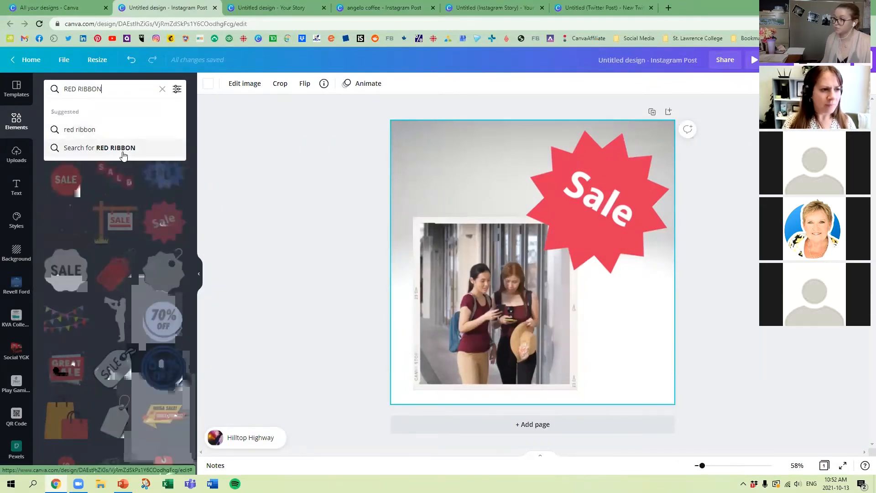
key("Return")
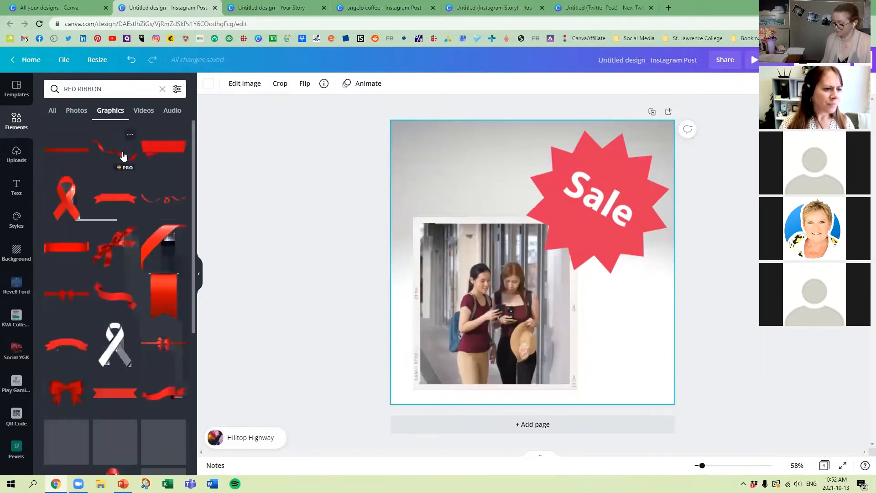
left_click(116, 152)
left_click_drag(563, 271, 577, 229)
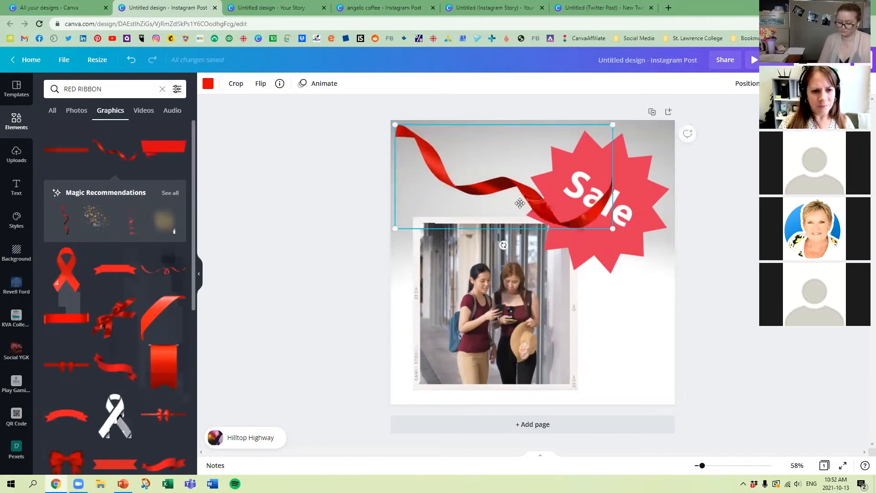
Step: Send the ribbon backward behind the Sale badge and position it to run in from the page's upper-left corner
left_click_drag(523, 203, 501, 196)
left_click(747, 83)
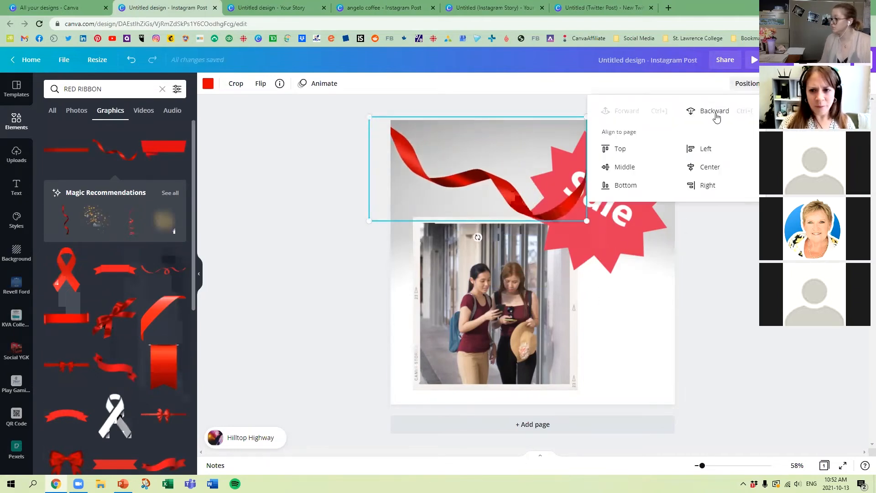
left_click(749, 189)
left_click_drag(502, 145, 436, 149)
left_click(305, 216)
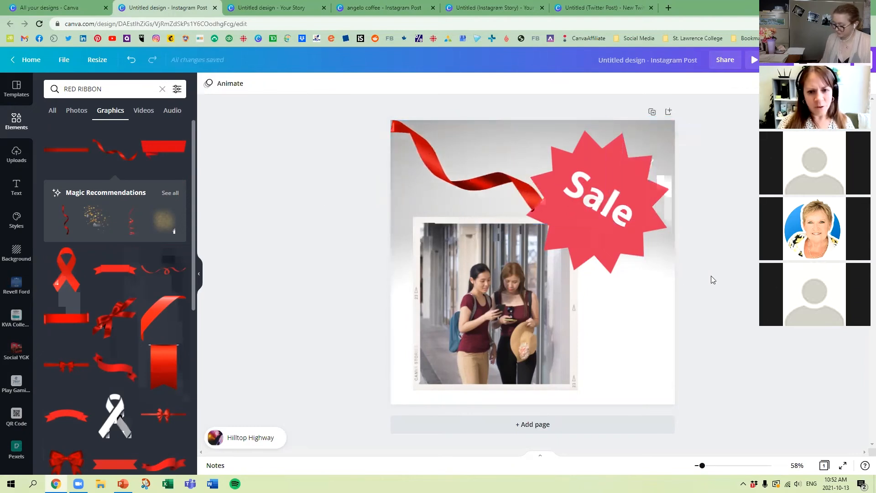
Step: Rotate the Sale badge so its lettering is nearly level, and deselect it
left_click(622, 238)
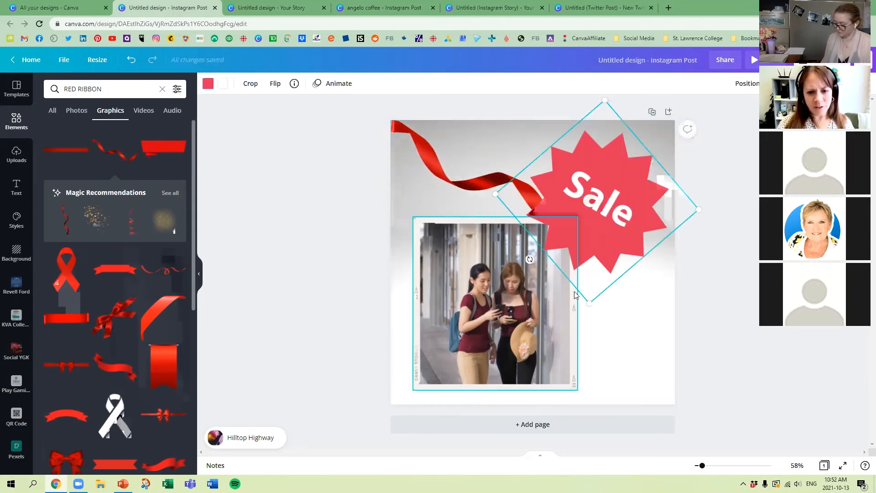
left_click_drag(528, 264, 575, 279)
left_click(336, 174)
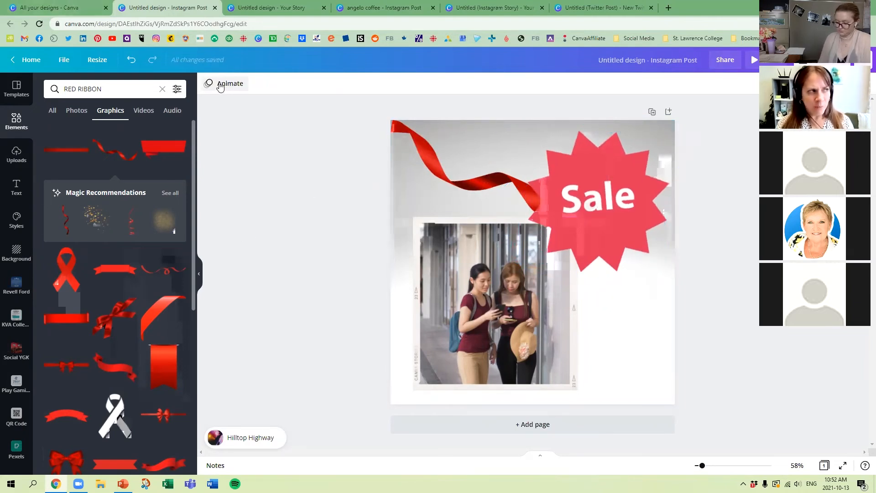
Step: Apply the Block page animation to the post
left_click(220, 87)
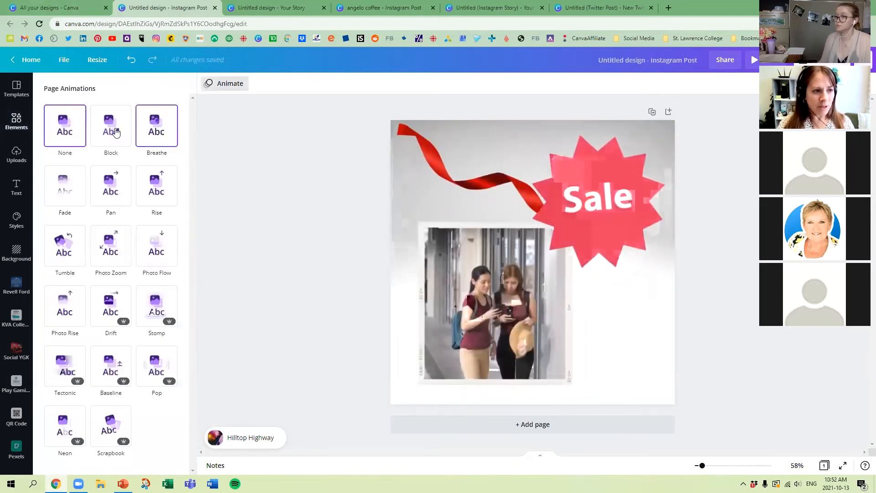
left_click(115, 132)
Step: Give the framed video the Pop element animation and lower its volume to near the minimum
left_click(473, 303)
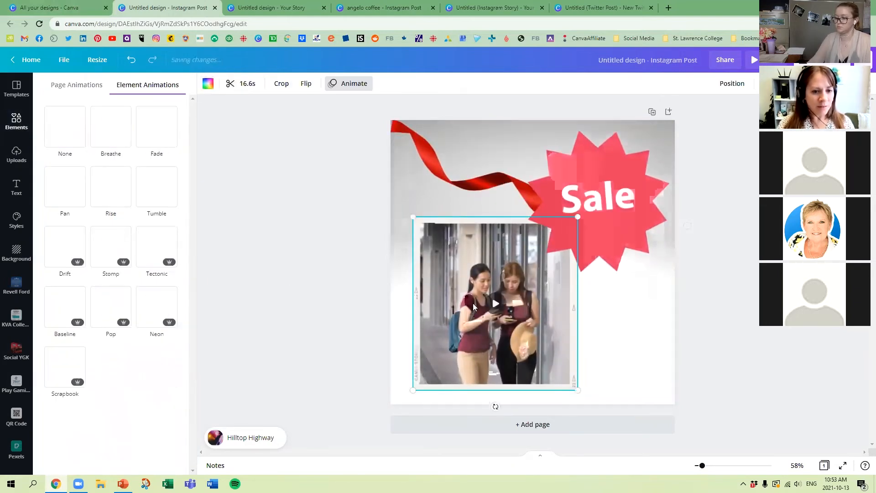
left_click(111, 314)
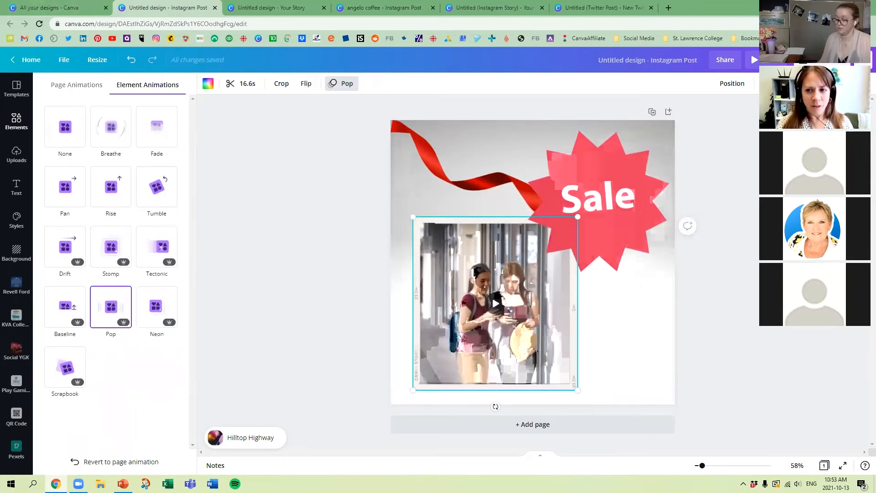
left_click(782, 83)
left_click_drag(748, 119, 672, 118)
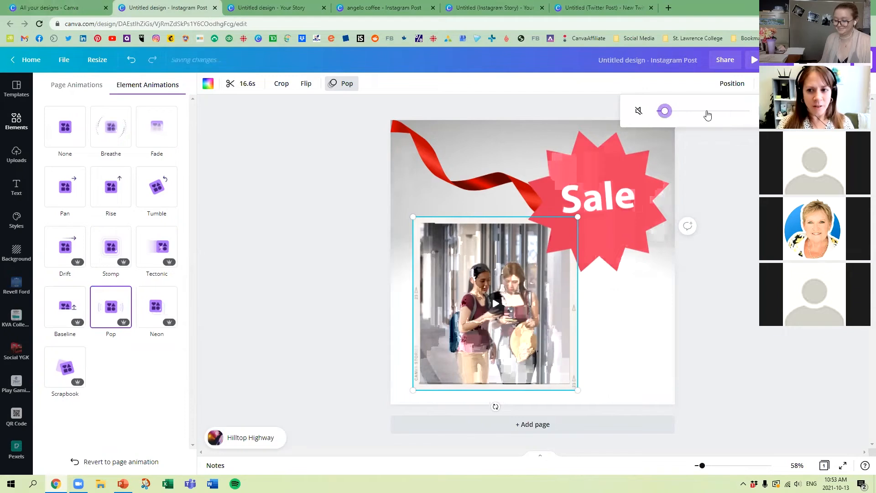
Step: Play the post preview to check the Pop animation and sound, pause it, and close the preview
left_click(754, 60)
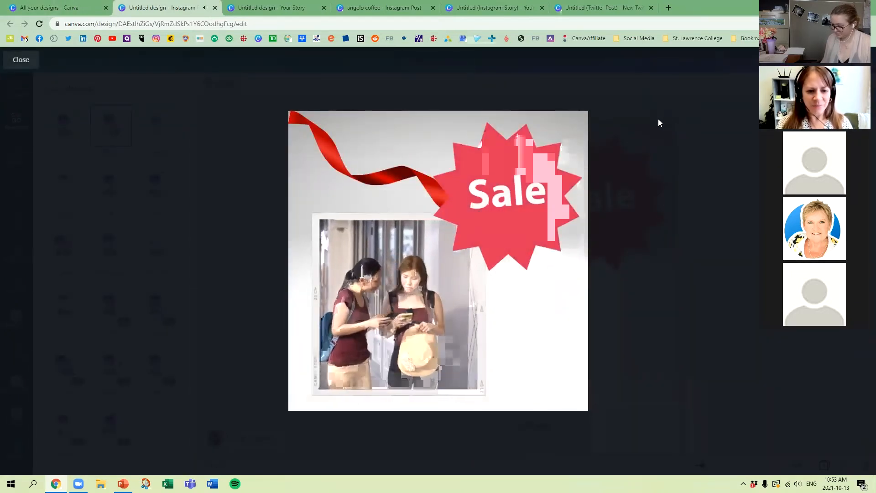
left_click(391, 224)
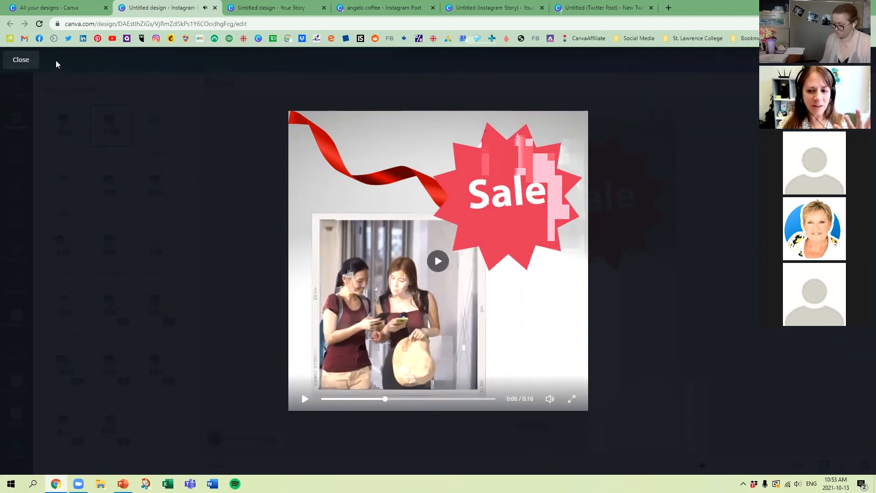
left_click(26, 60)
Step: Change the framed video's element animation to Breathe and give the Sale badge the Tectonic animation
left_click(455, 272)
left_click(146, 303)
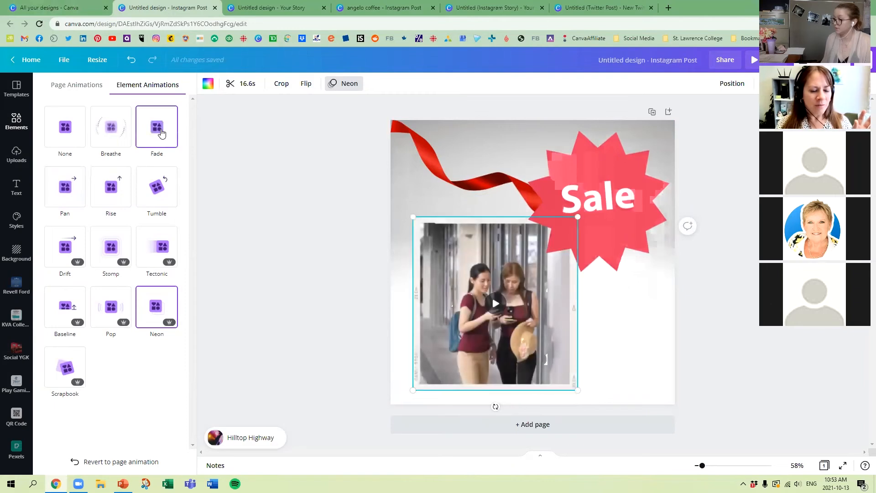
left_click(111, 128)
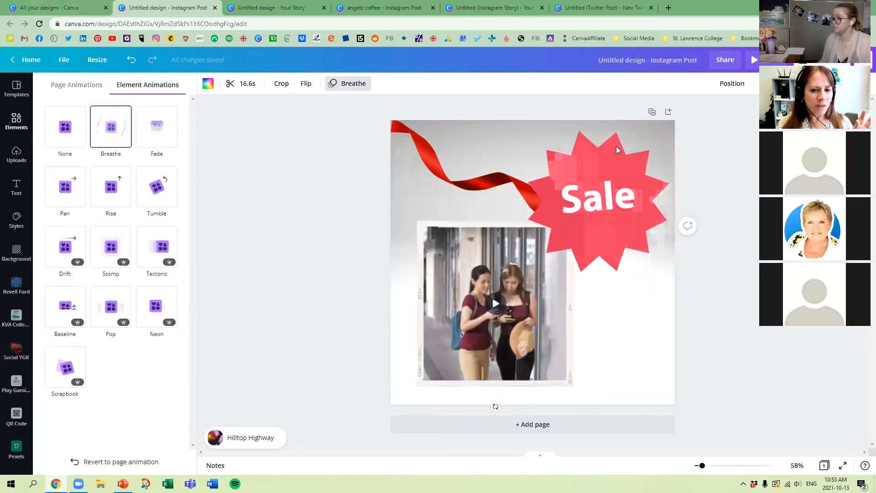
left_click(613, 161)
left_click(164, 251)
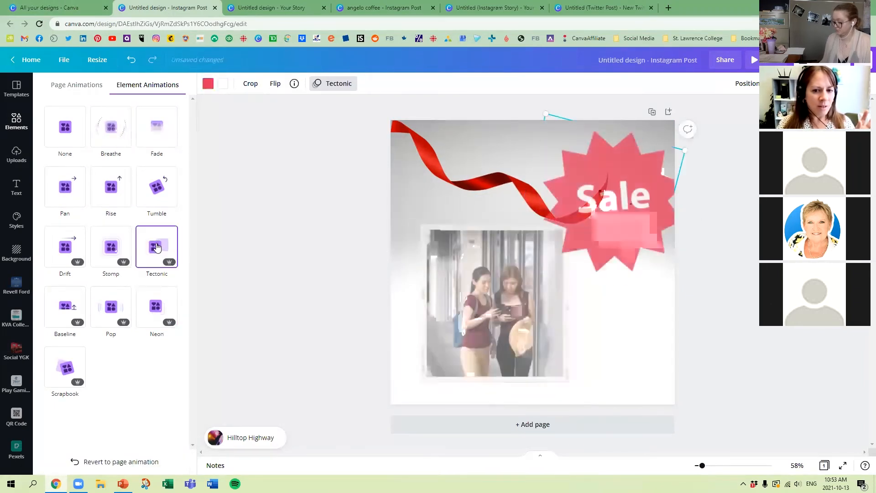
Step: Give the red ribbon the Neon element animation, and preview the whole animated post
left_click(441, 173)
left_click(146, 316)
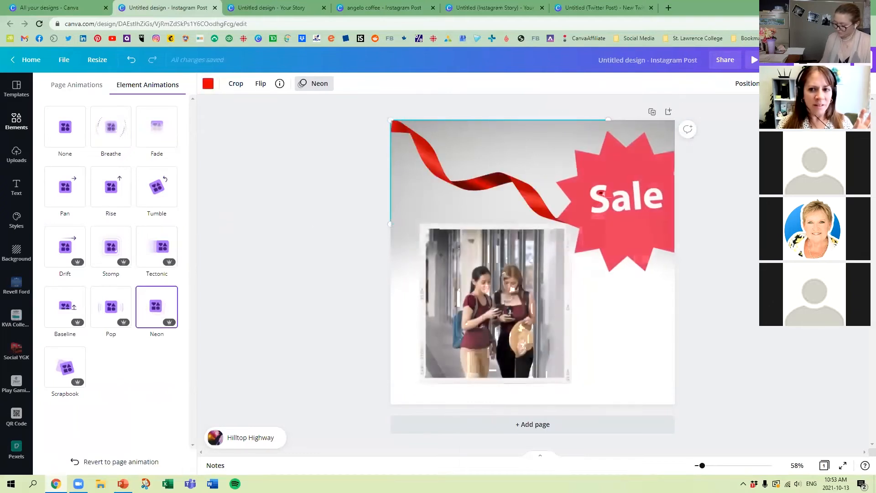
left_click(754, 59)
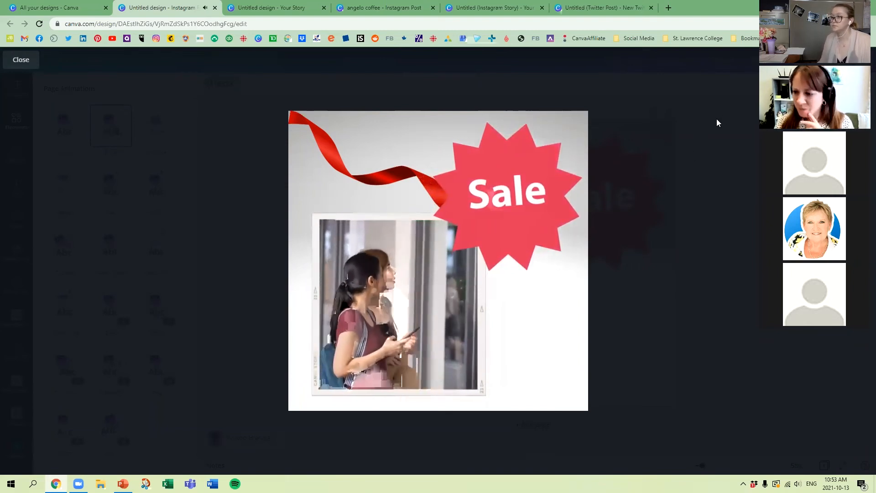
left_click(19, 60)
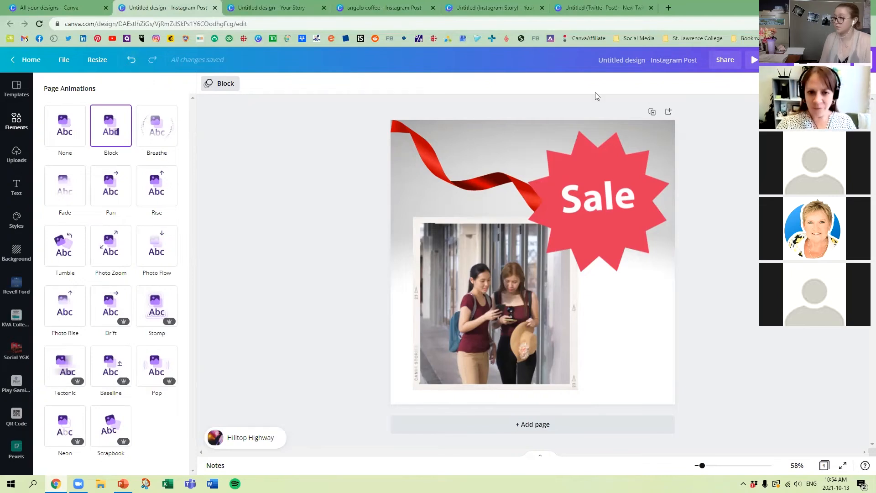
Step: Make a blank page by duplicating the post, deleting every element from the copy and removing the original page
left_click(651, 112)
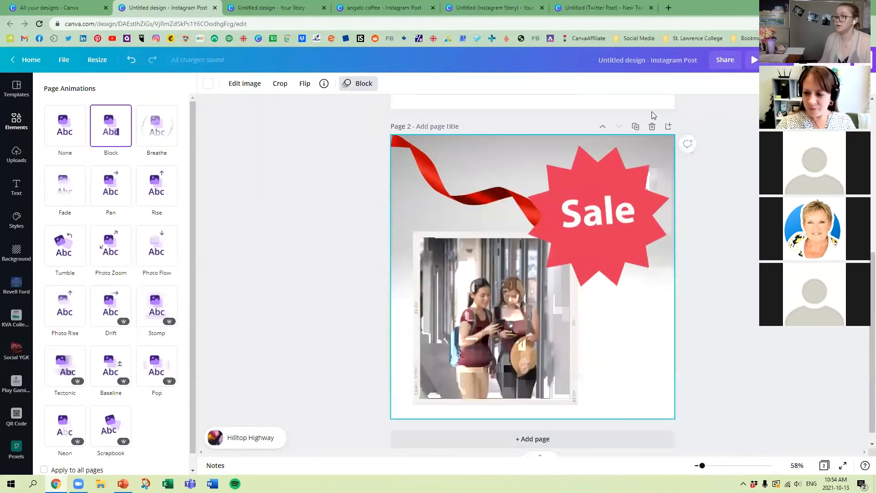
left_click(625, 217)
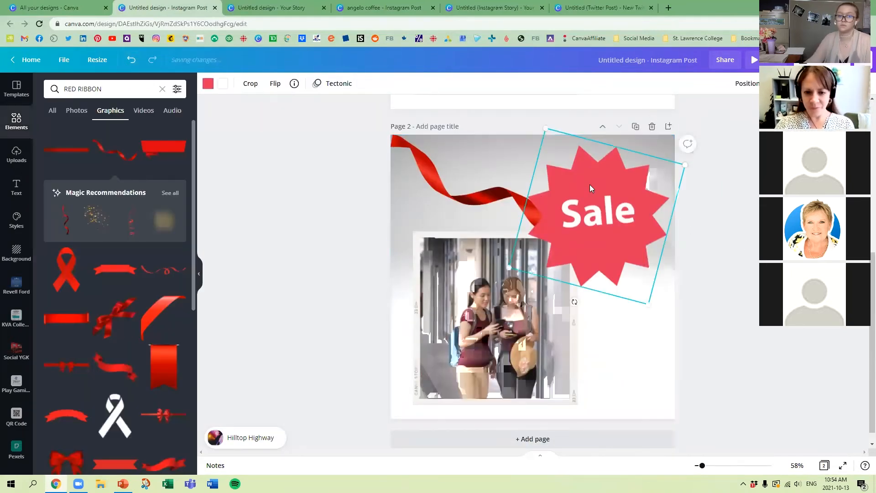
key("Delete")
left_click(515, 194)
key("Delete")
left_click(487, 295)
key("Delete")
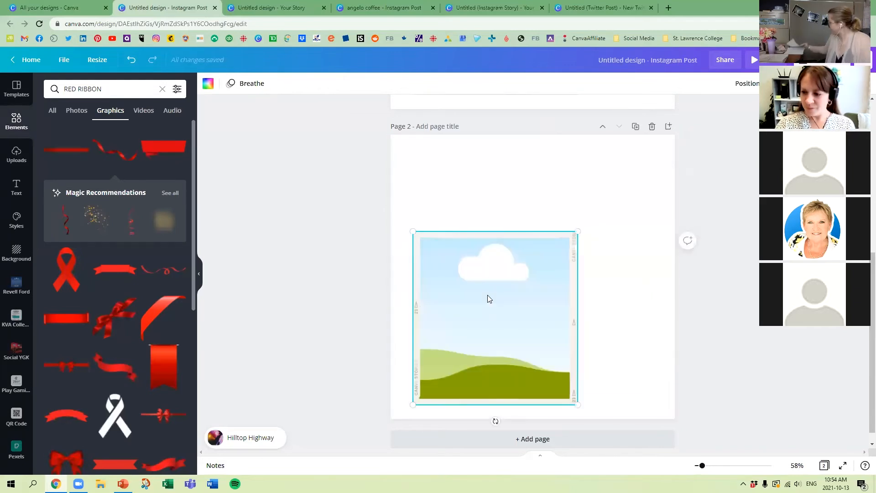
key("Delete")
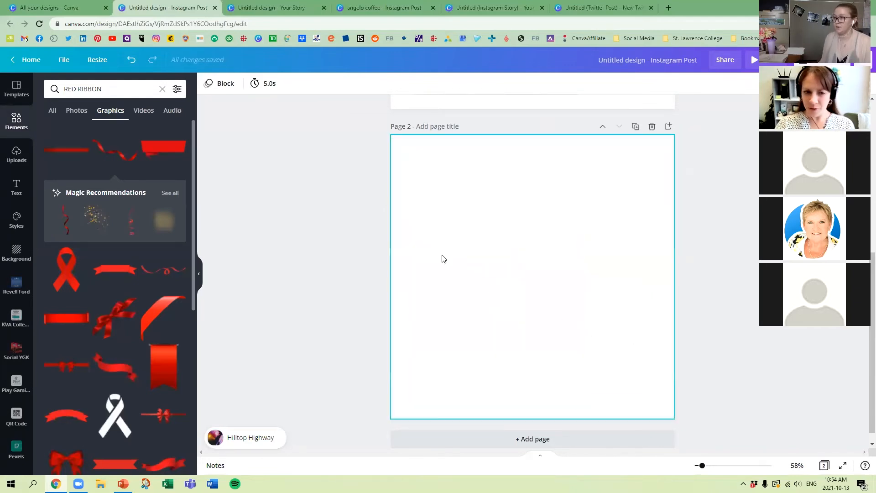
scroll(488, 240, "up", 4)
scroll(506, 235, "up", 3)
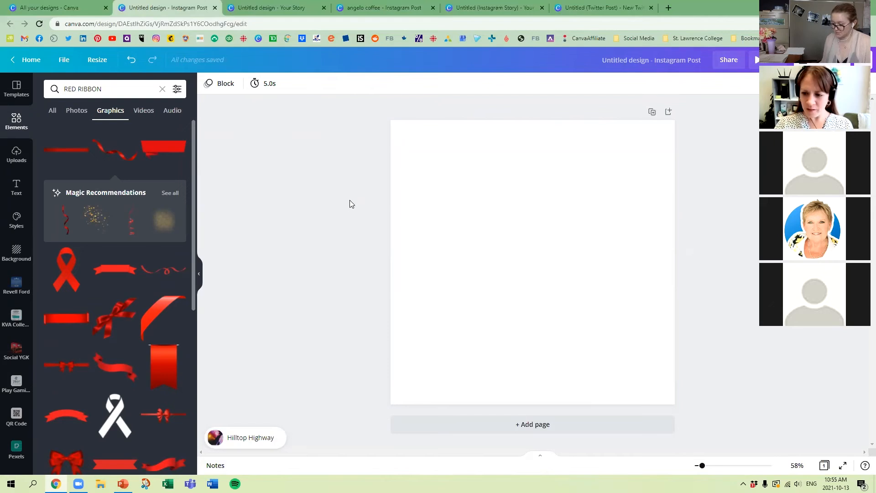
Step: Search the graphics for "candles", browse the results, and refine the search to "candles background"
left_click(112, 84)
type("candles")
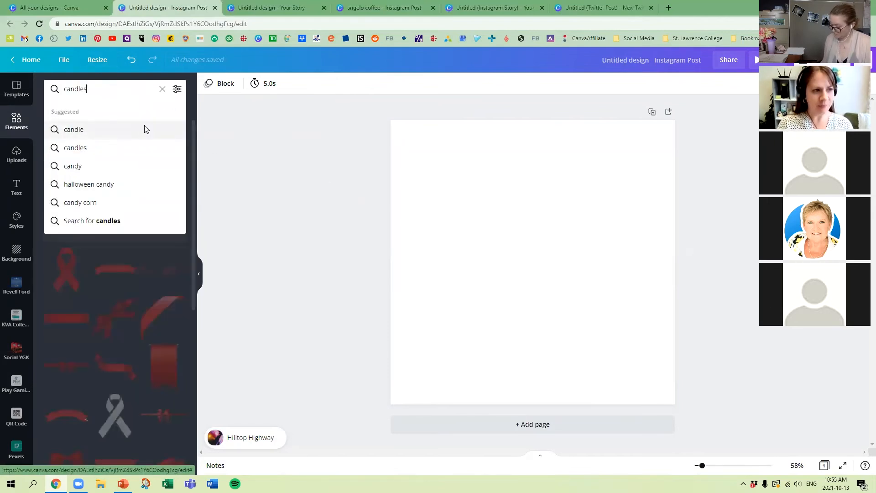
key("Return")
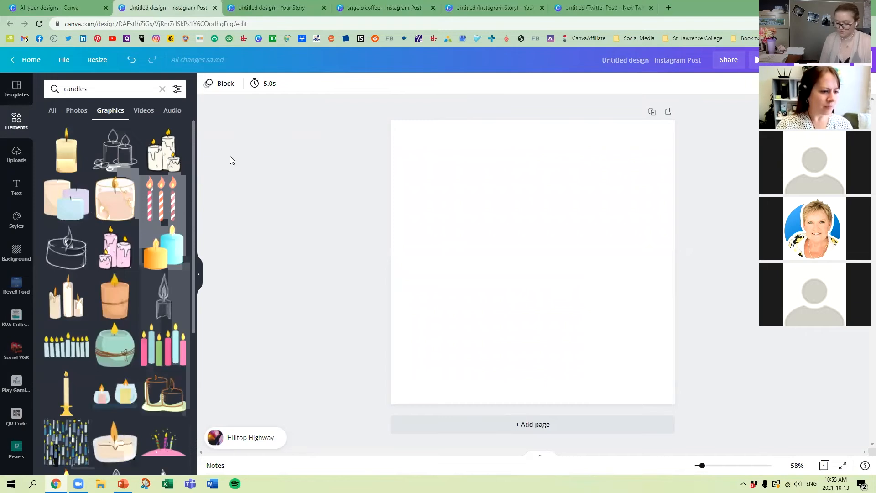
scroll(152, 221, "down", 5)
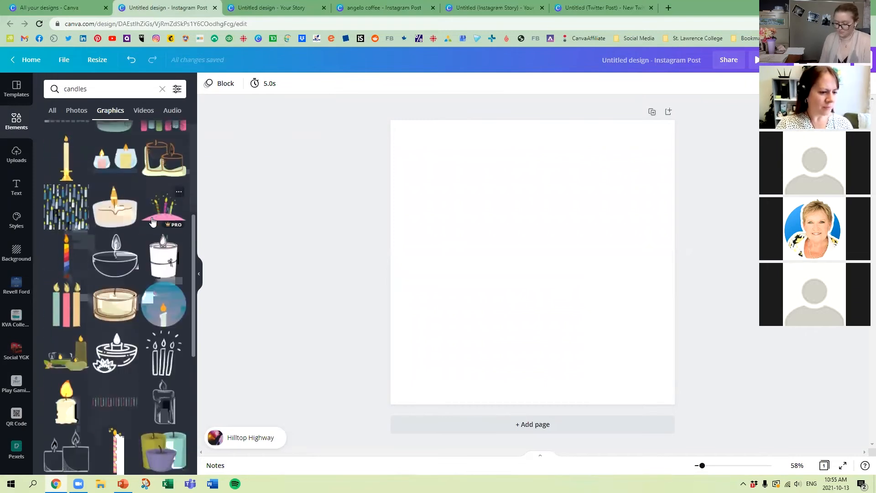
left_click(97, 83)
type("background")
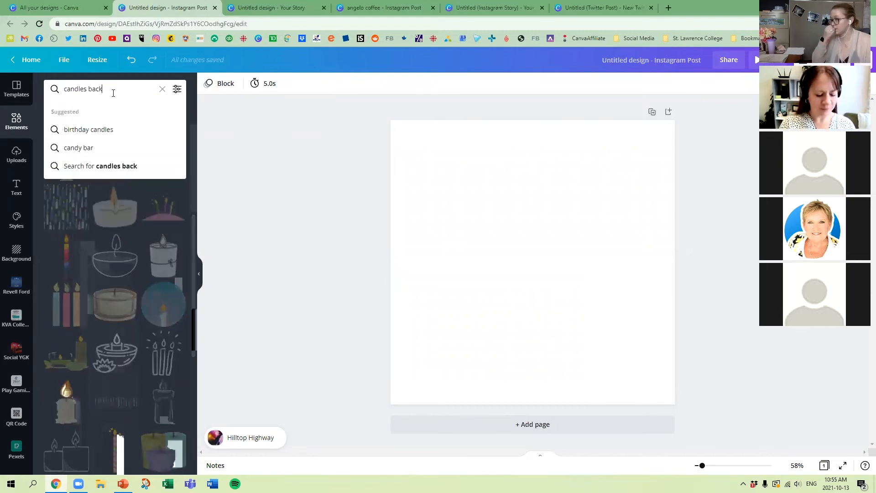
key("Return")
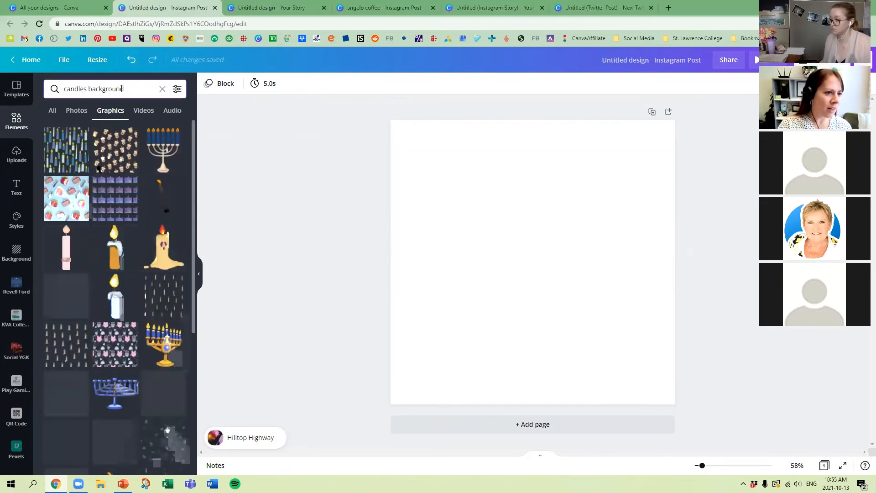
Step: Search the graphics for "cleaning" and browse the results
left_click_drag(124, 88, 64, 85)
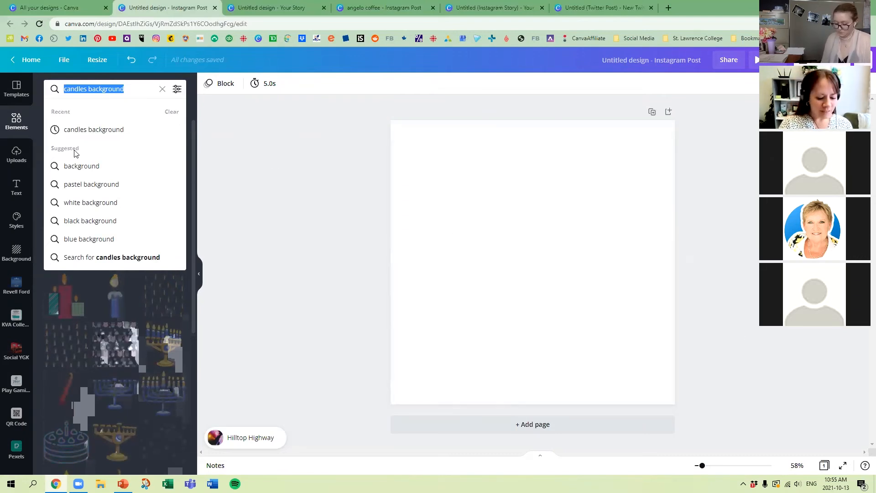
type("cleaning")
key("Return")
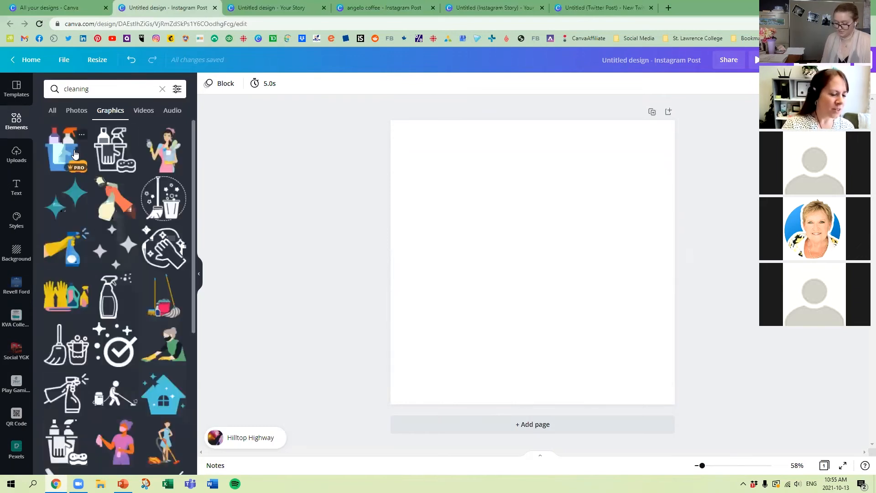
scroll(104, 183, "down", 3)
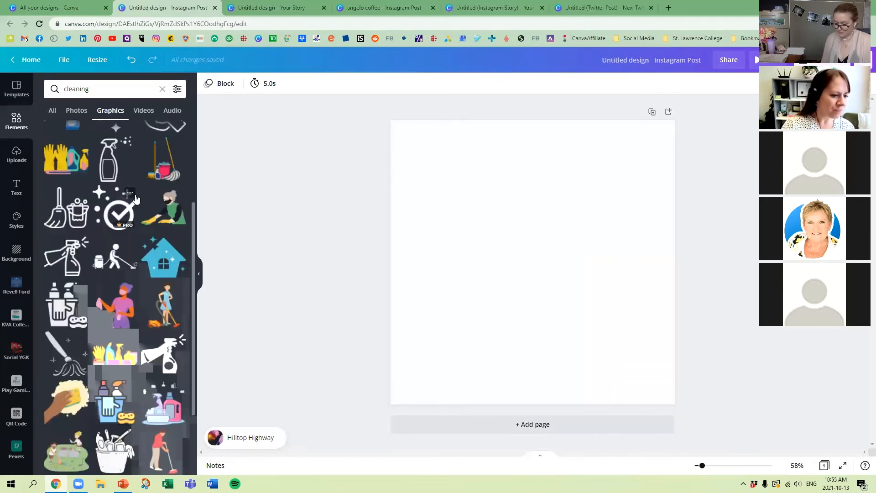
scroll(135, 199, "up", 3)
Step: Search for "cleaning background", add the first green and yellow triangle graphic, and enlarge it beyond the page's width along its lower edge
left_click(113, 87)
type("background")
key("Return")
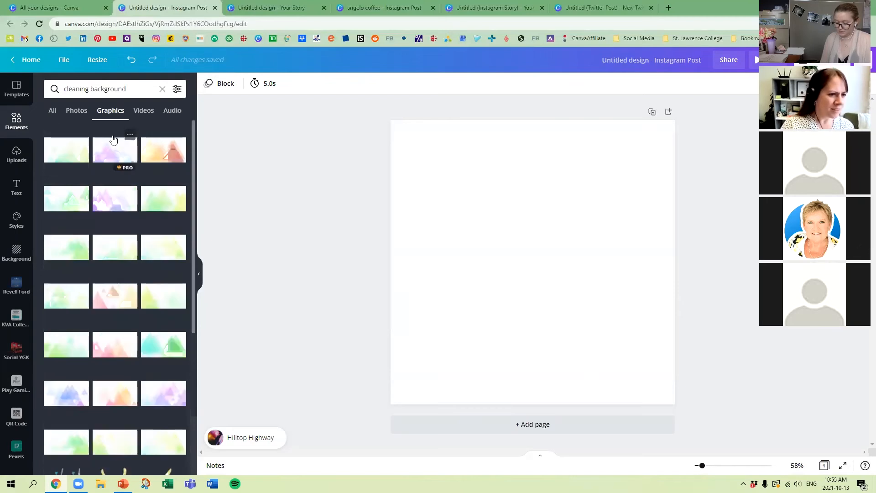
left_click(79, 159)
left_click_drag(525, 291, 548, 315)
left_click_drag(447, 275, 247, 158)
left_click_drag(610, 307, 643, 322)
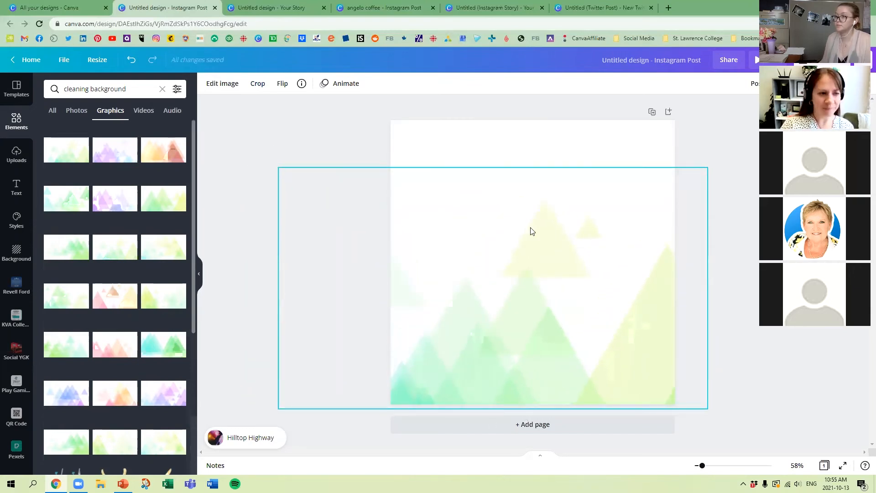
Step: Save the Triangle Clean Background graphic to Likes and deselect the placed graphic
left_click(82, 136)
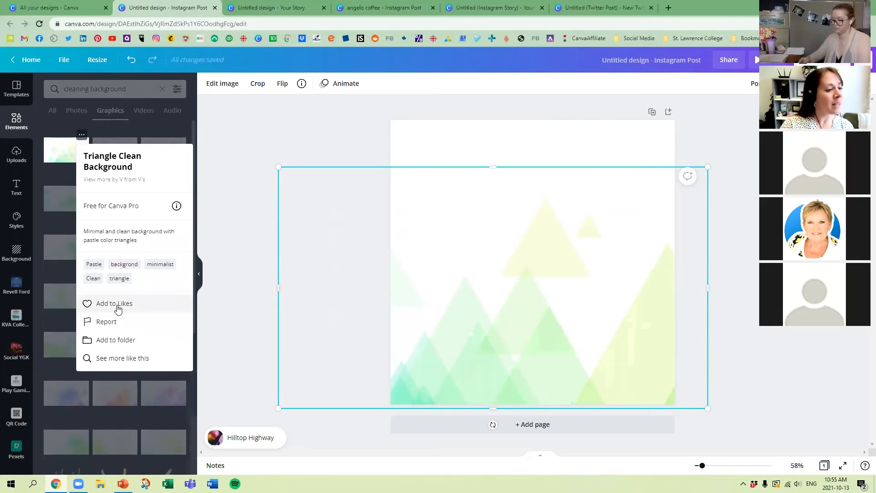
left_click(127, 304)
left_click(375, 152)
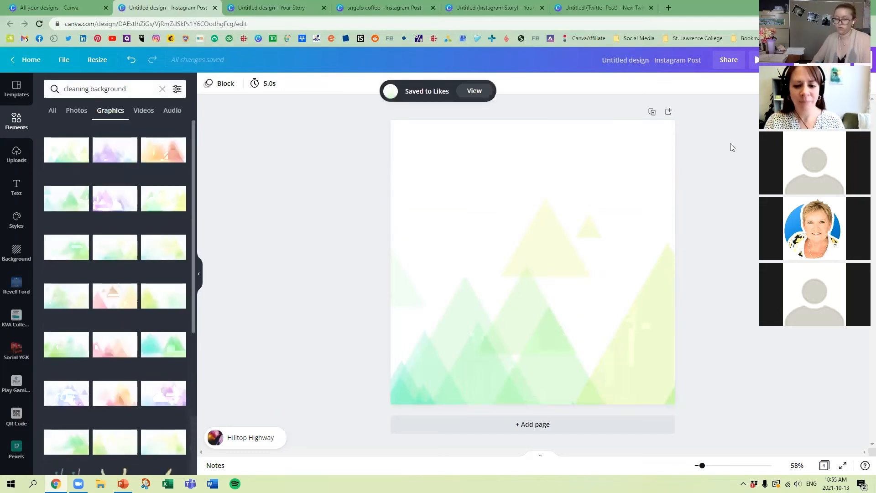
Step: Browse further cleaning background graphics, duplicate the triangle page, and delete the triangle graphic from the copy
scroll(136, 235, "down", 4)
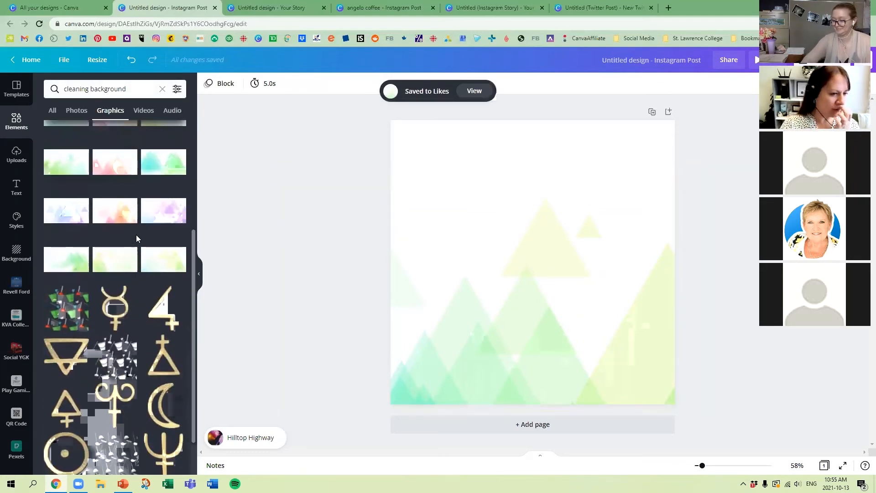
scroll(136, 235, "down", 4)
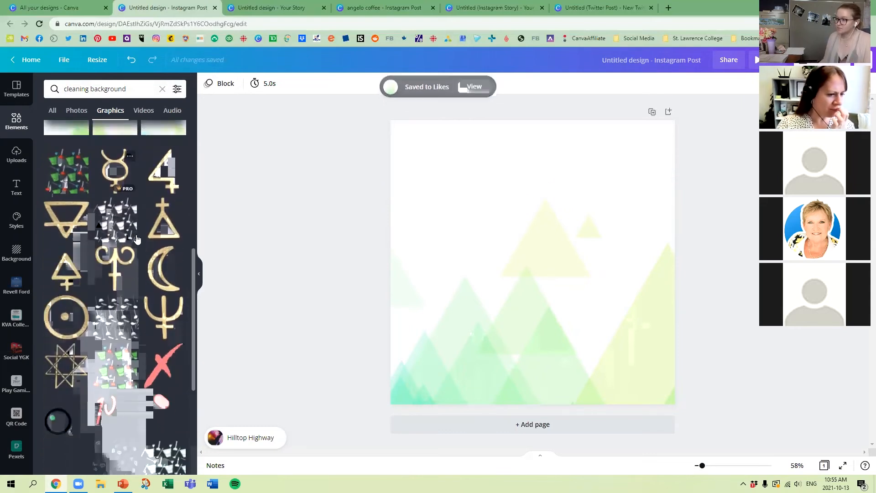
scroll(137, 239, "down", 1)
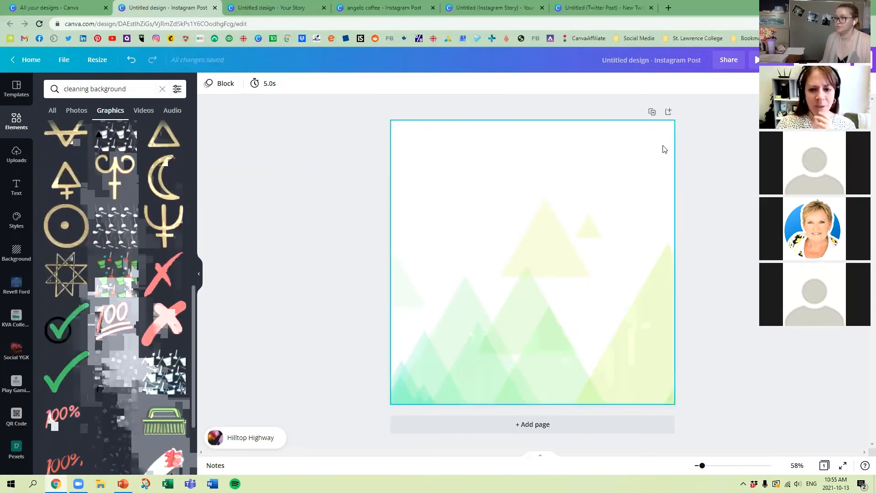
left_click(651, 112)
left_click(544, 249)
key("Delete")
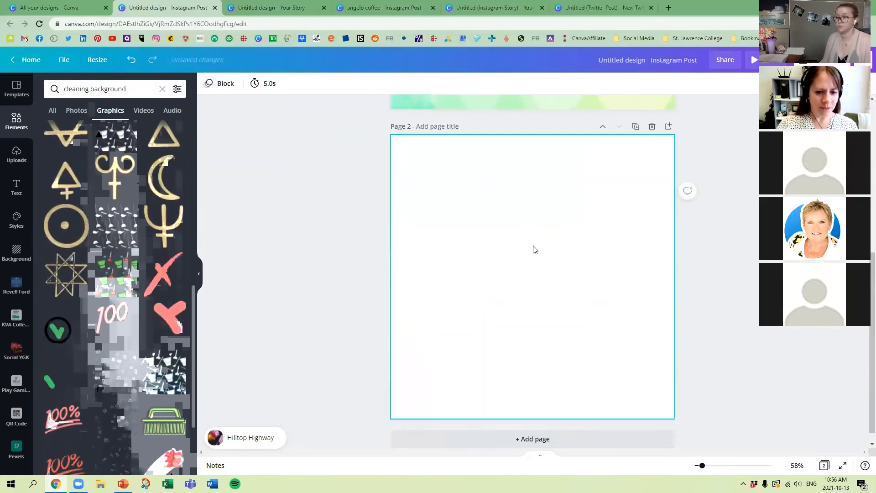
Step: Discard a trial grey doodle pattern on page 2 and fill the page with the enlarged bucket-and-broom pattern instead
left_click(119, 375)
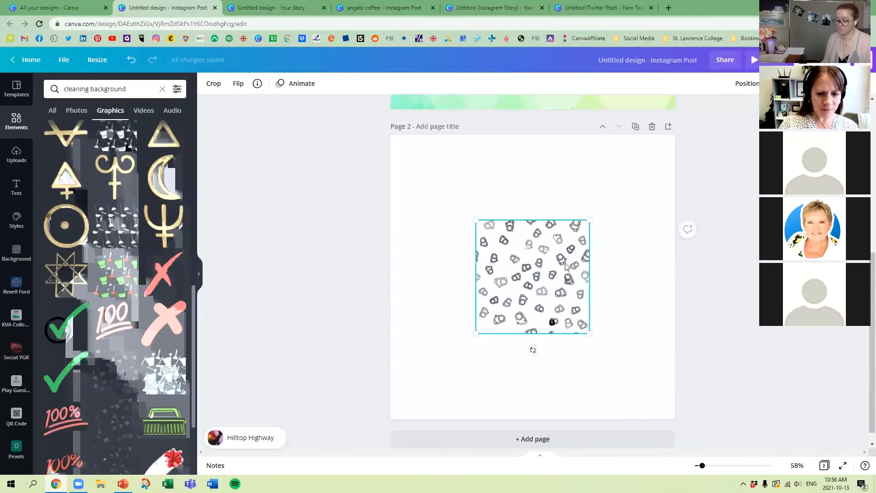
key("Delete")
left_click(163, 372)
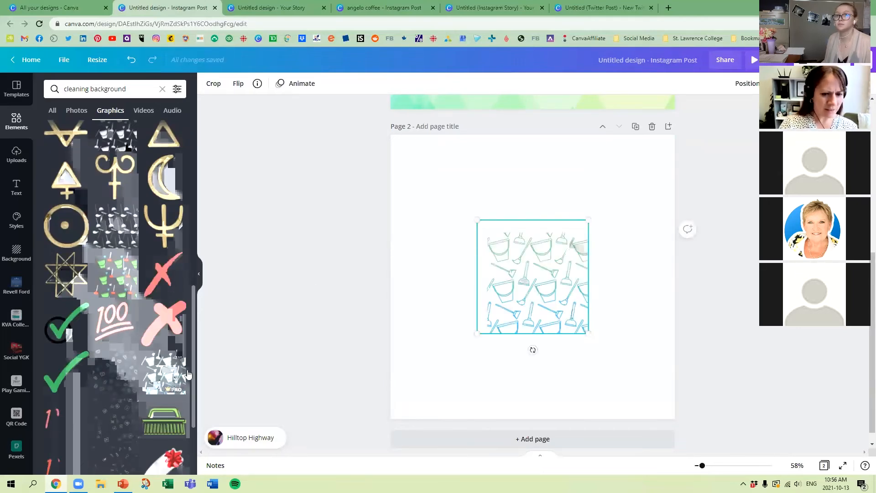
left_click_drag(544, 273, 447, 357)
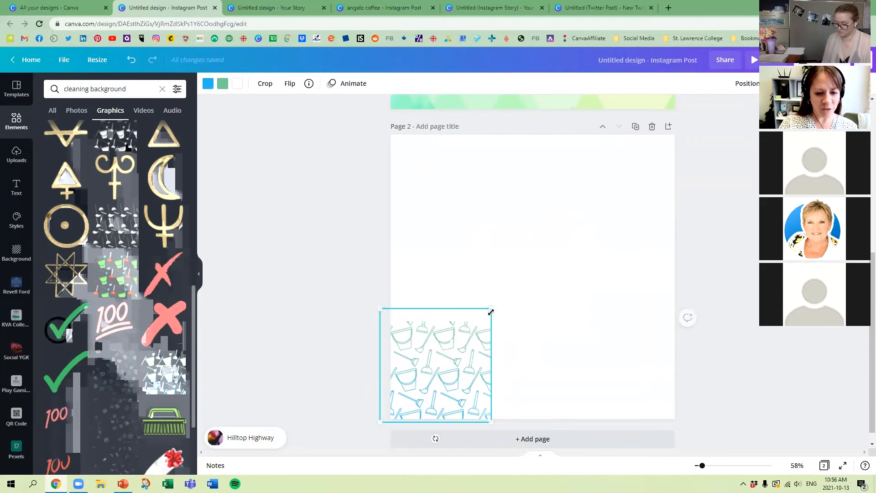
left_click_drag(492, 308, 741, 53)
left_click_drag(593, 225, 570, 224)
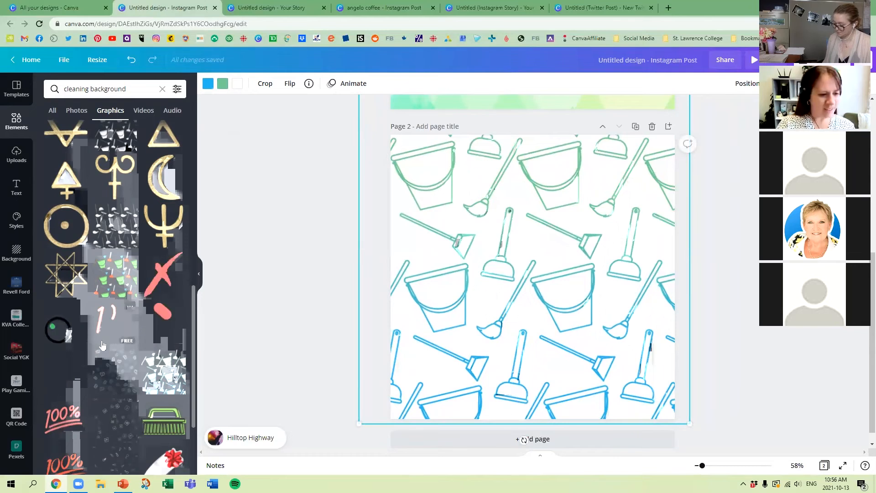
Step: Try two other scattered pattern graphics on page 2 and remove each one
left_click(117, 396)
key("Delete")
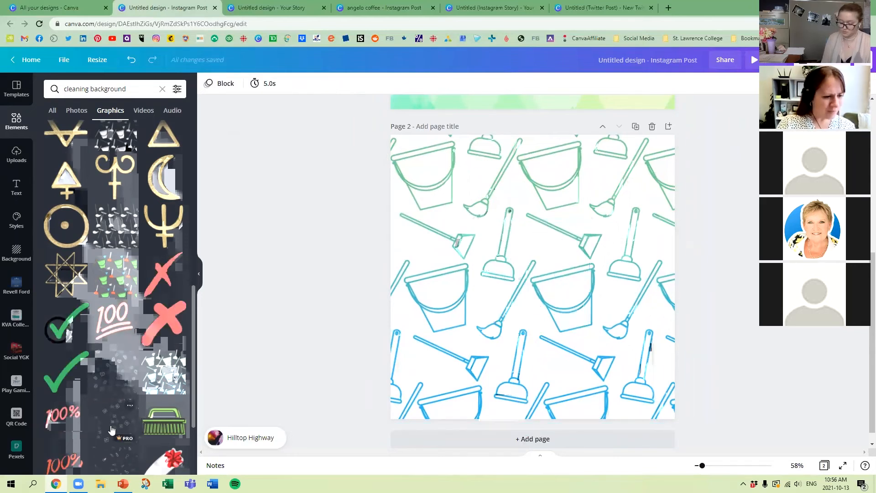
left_click(112, 431)
key("Delete")
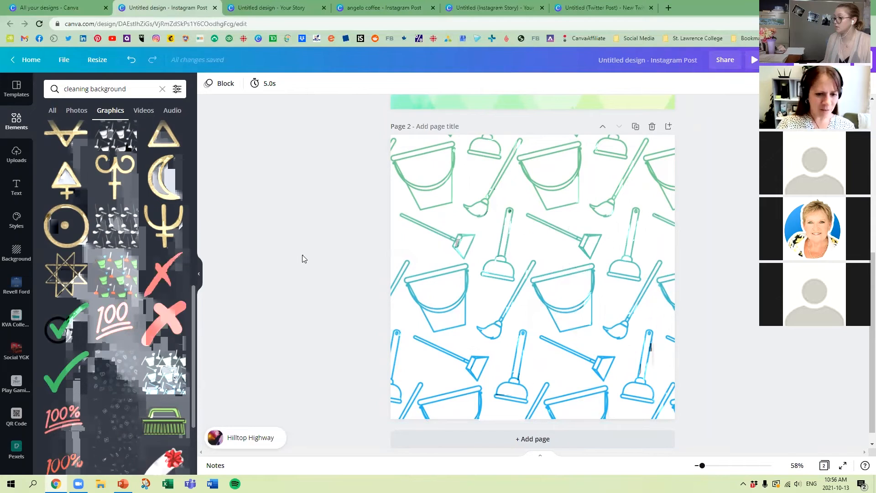
Step: Try more graphics from the cleaning background results over the bucket-and-broom pattern on page 2 and delete them
left_click(111, 437)
key("Delete")
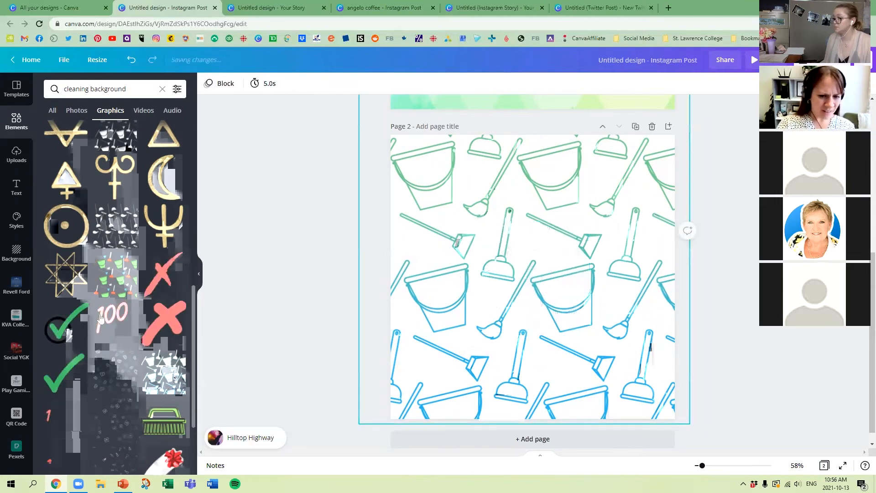
scroll(18, 292, "down", 1)
scroll(130, 314, "down", 5)
left_click(52, 271)
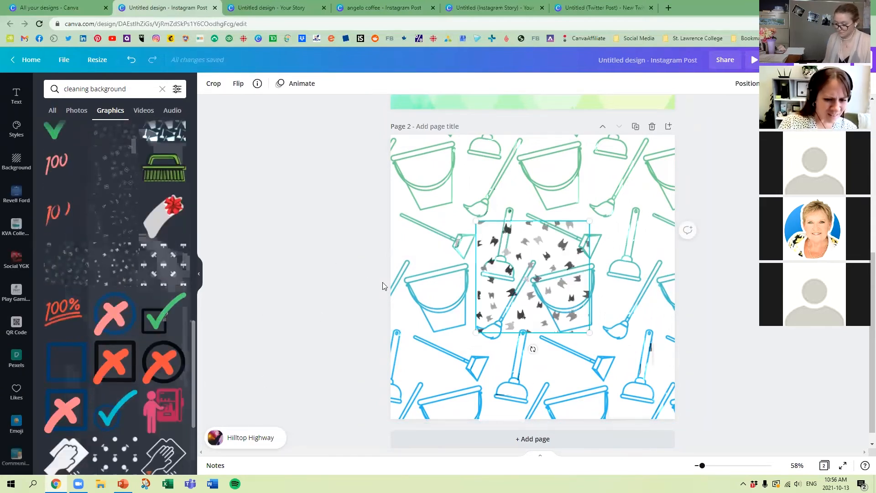
key("Delete")
key("ctrl+z")
key("Delete")
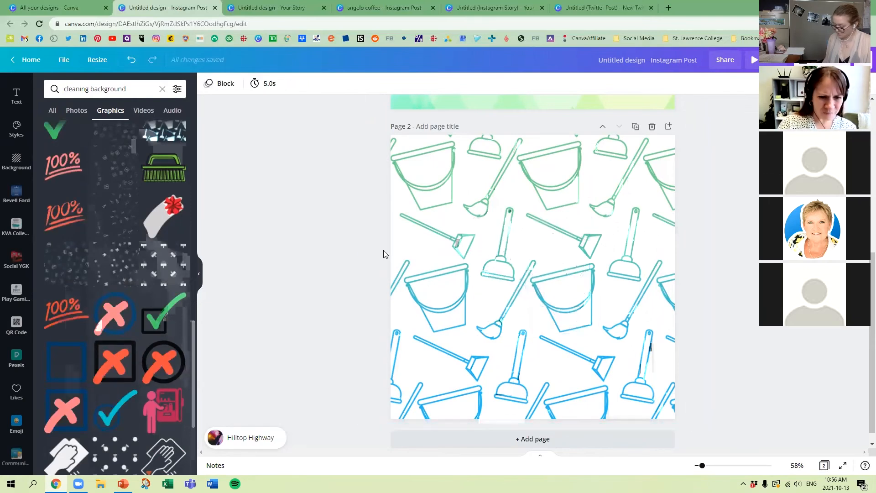
Step: Recolour the bucket-and-broom pattern: blue to mint #a8ffce, darker green to light green, and the white fill to pale yellow-green
left_click(551, 230)
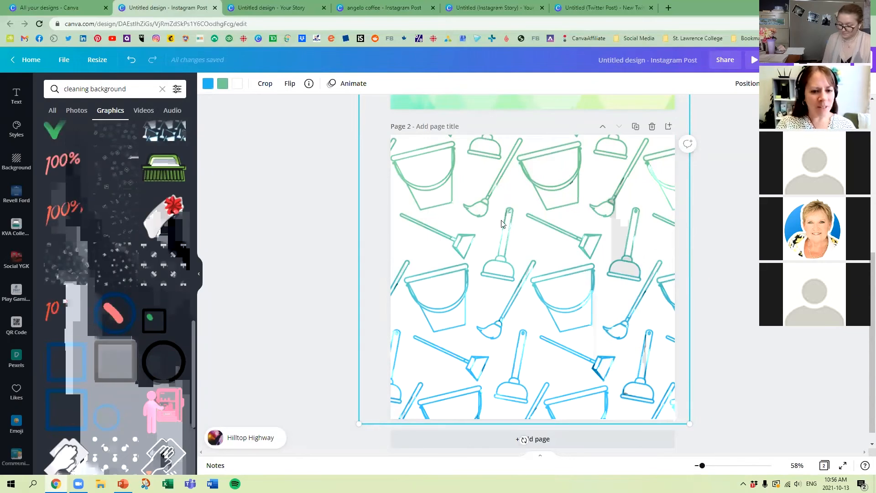
left_click(208, 84)
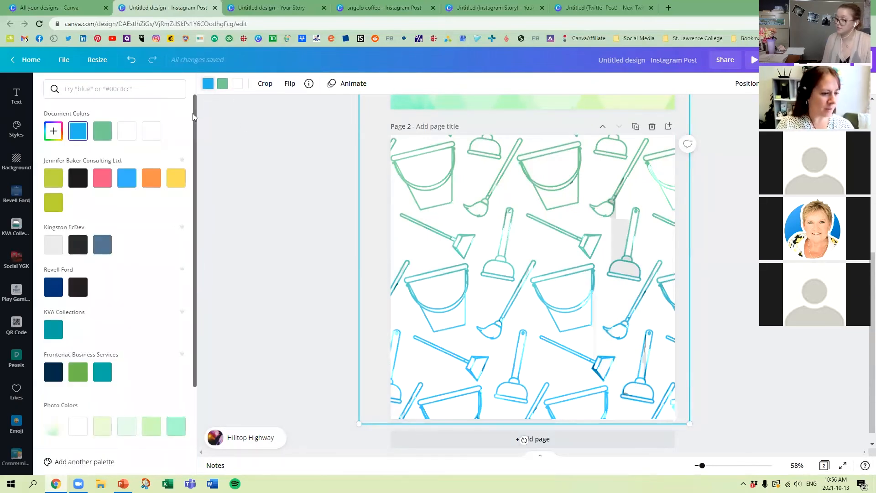
left_click(176, 427)
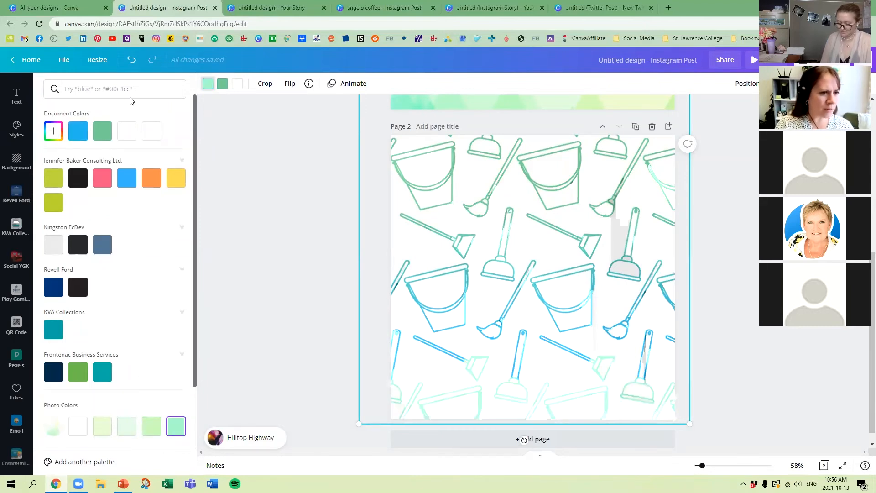
left_click(151, 427)
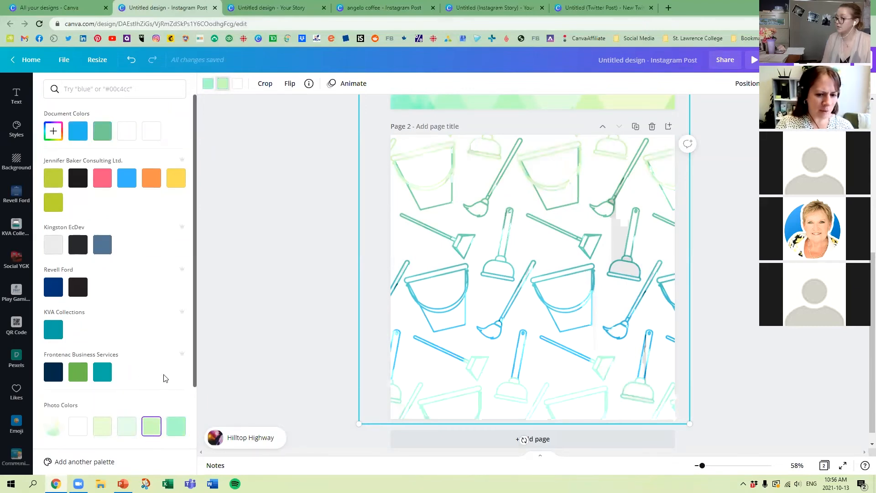
left_click(239, 87)
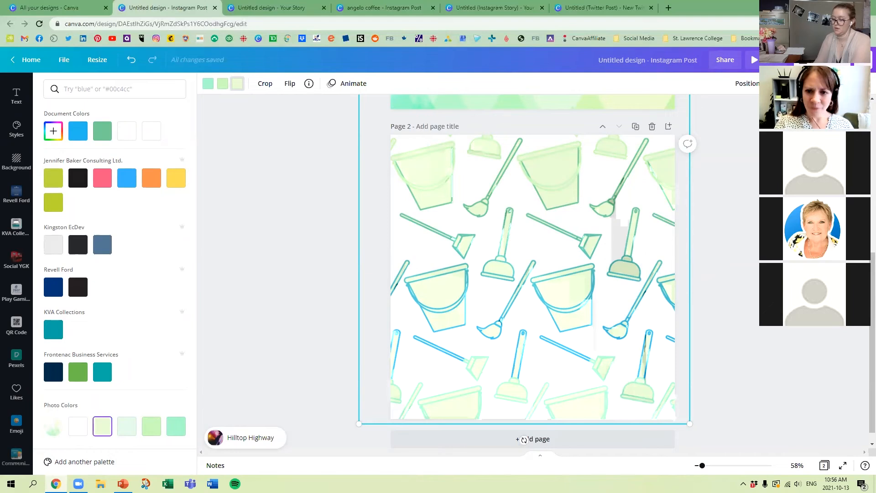
Step: Fade the bucket-and-broom pattern to a very faint background by lowering its transparency value
left_click(776, 84)
left_click_drag(758, 112, 709, 120)
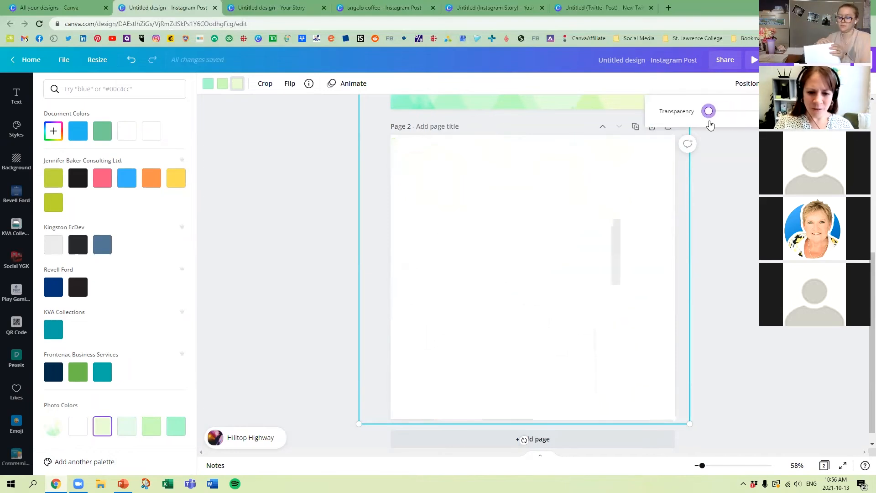
left_click(318, 212)
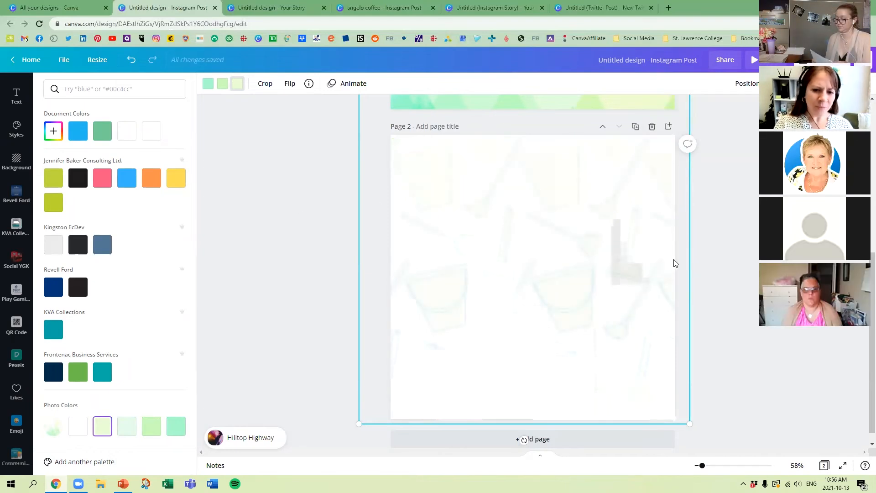
left_click(747, 172)
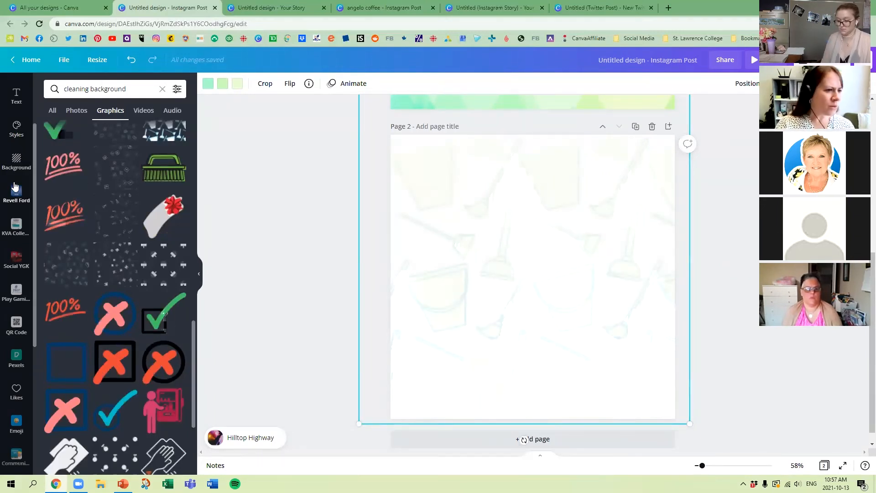
Step: Search the elements for "frame" and add the black smartphone frame to page 2
scroll(16, 188, "up", 2)
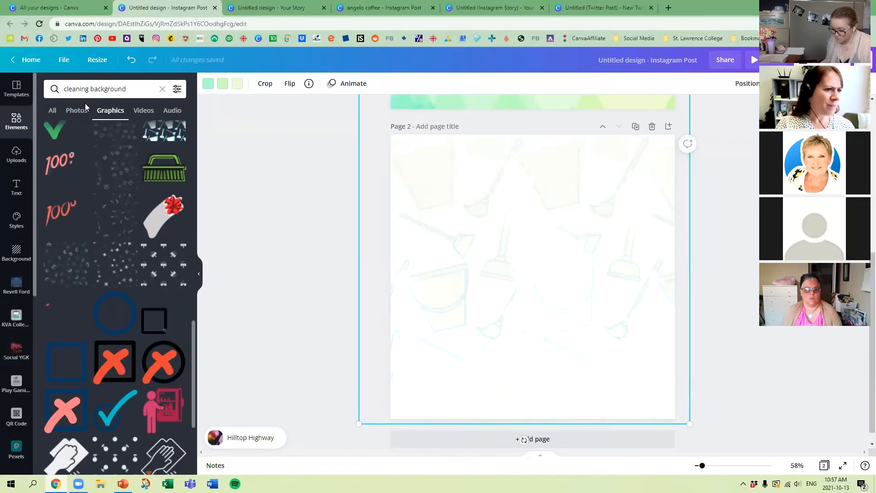
left_click(161, 89)
type("frame")
key("Return")
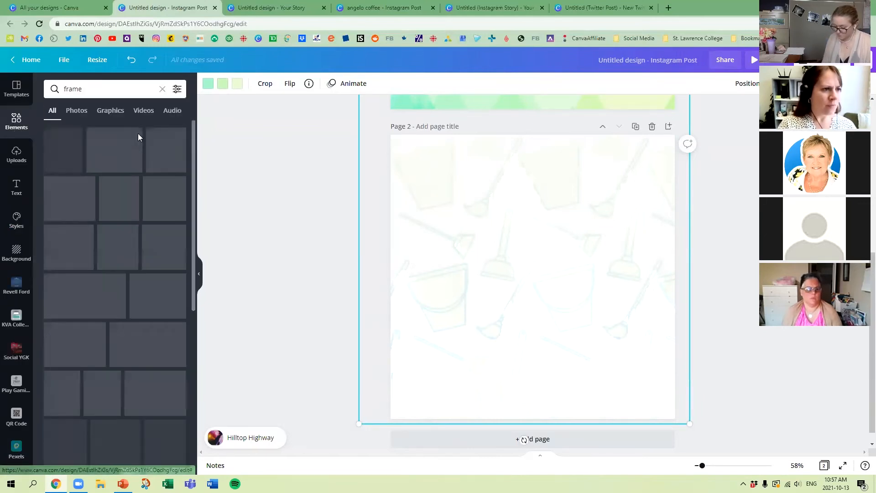
scroll(137, 315, "down", 5)
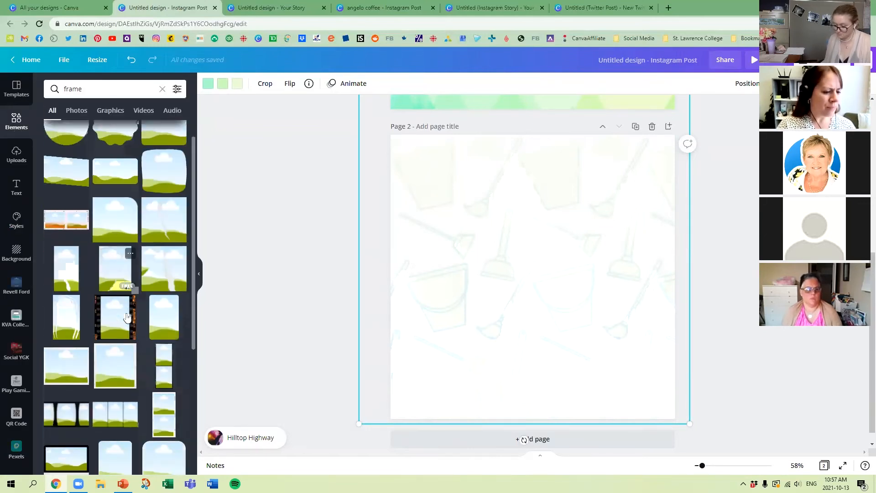
left_click(64, 313)
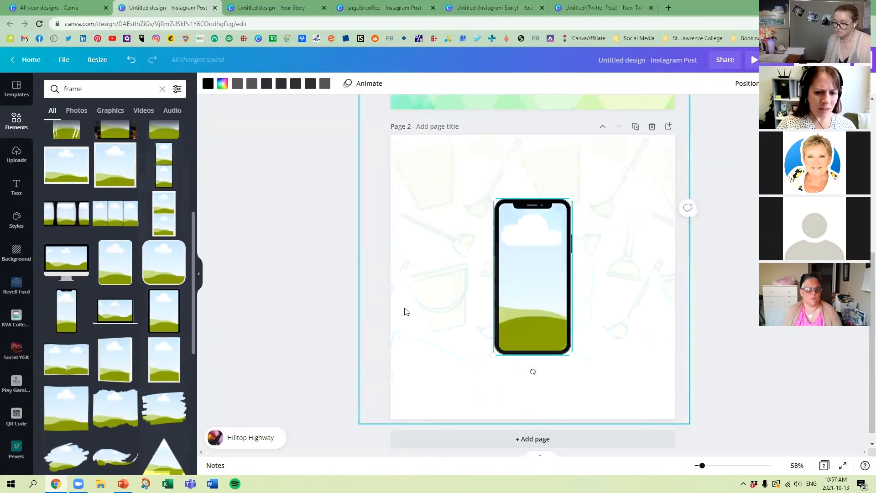
Step: Enlarge the smartphone frame and position it on the right side of page 2
left_click_drag(494, 199, 461, 137)
left_click_drag(549, 225, 625, 254)
left_click_drag(561, 169, 550, 165)
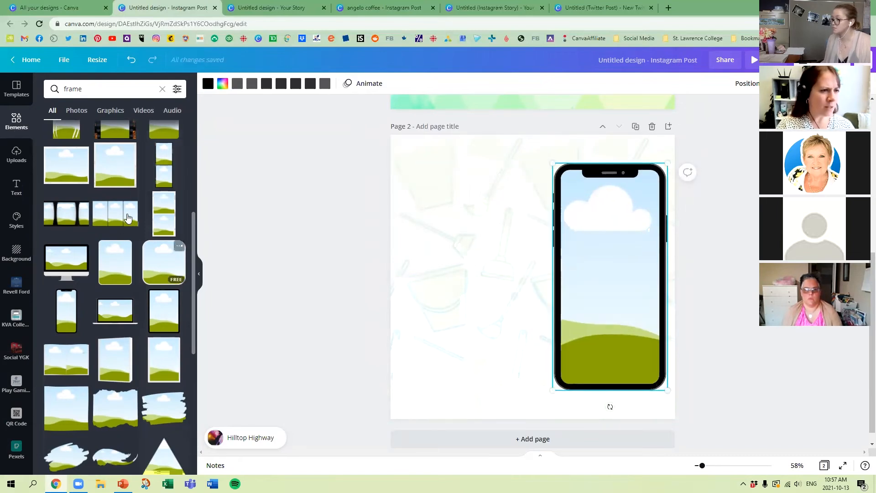
Step: Search the videos for "CLEANING" and fill the smartphone frame with the 24-second table-cleaning clip
left_click(147, 111)
key("ctrl+a")
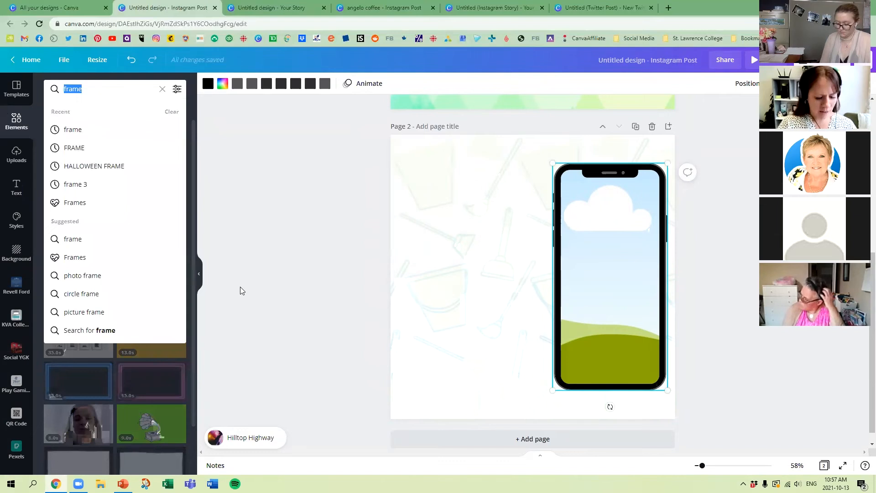
type("CLEANING")
key("Return")
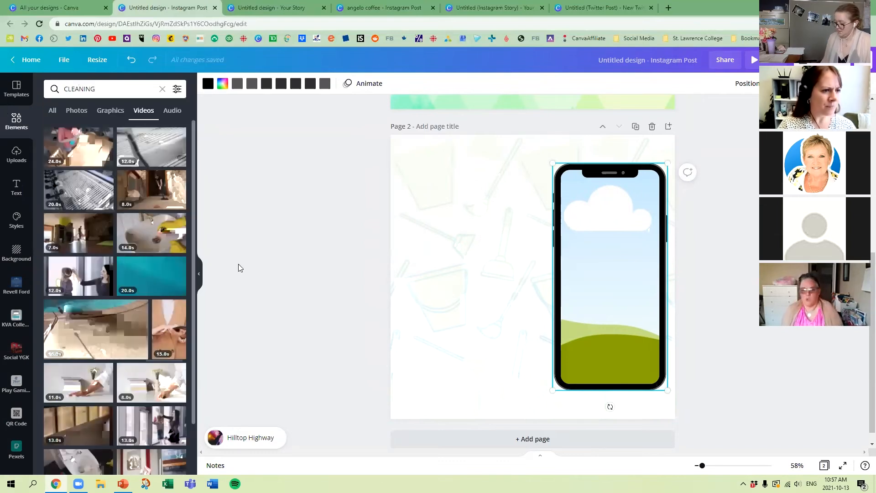
left_click_drag(84, 150, 613, 254)
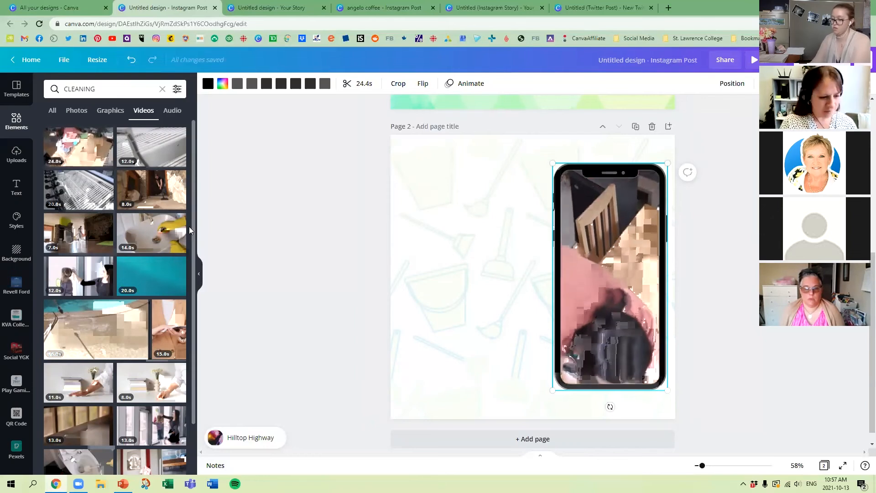
Step: Try the 11-second clip of a hand wiping beside books in the phone frame, and replace it with the 13-second window-cleaning clip
left_click_drag(88, 385, 617, 231)
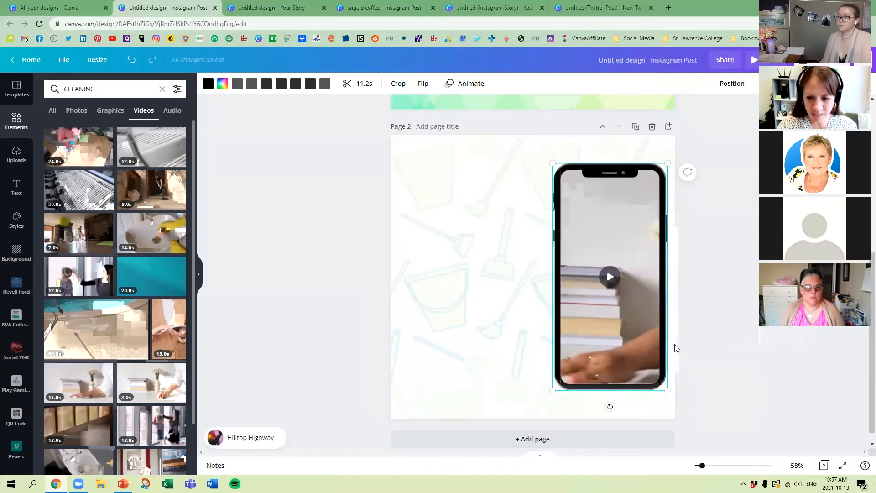
mouse_move(608, 277)
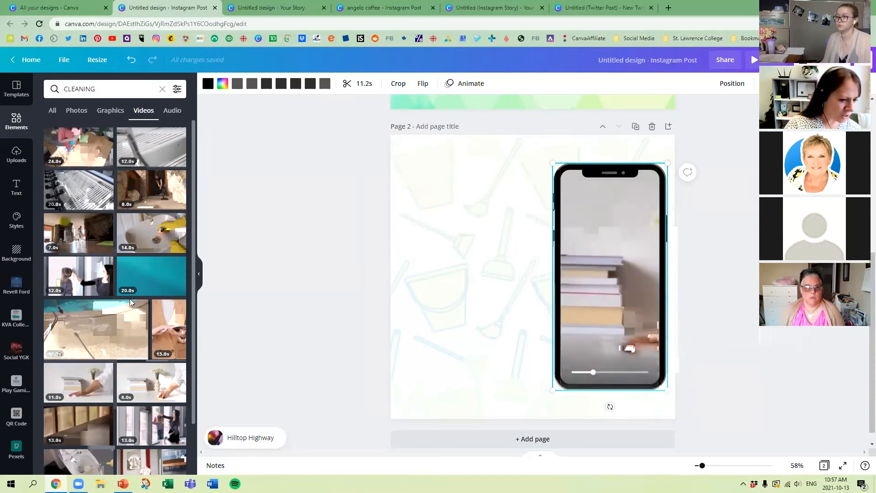
scroll(137, 319, "down", 1)
left_click_drag(151, 386, 603, 260)
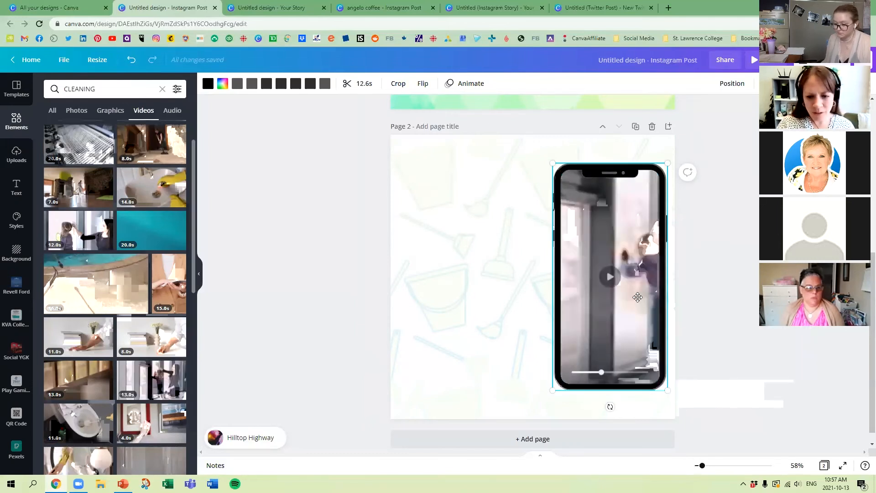
Step: Reposition the window-cleaning video horizontally inside the phone frame, trying different crops of the woman and child
double_click(606, 297)
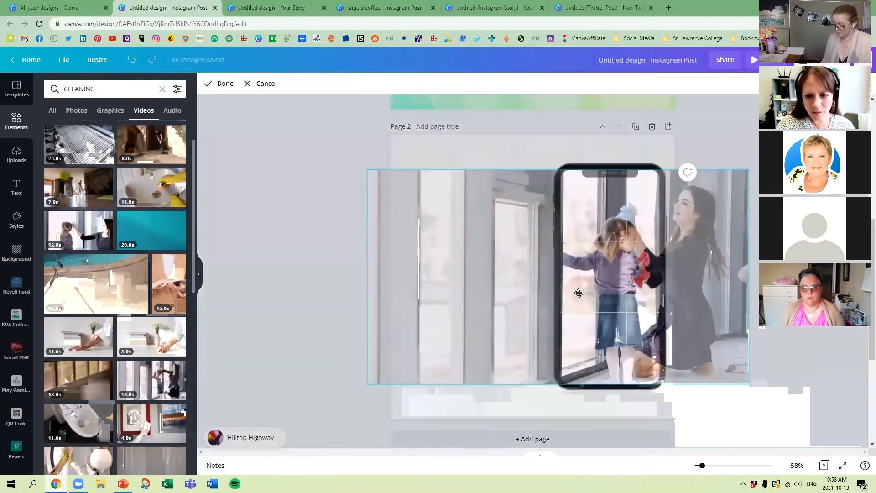
left_click_drag(636, 328, 572, 329)
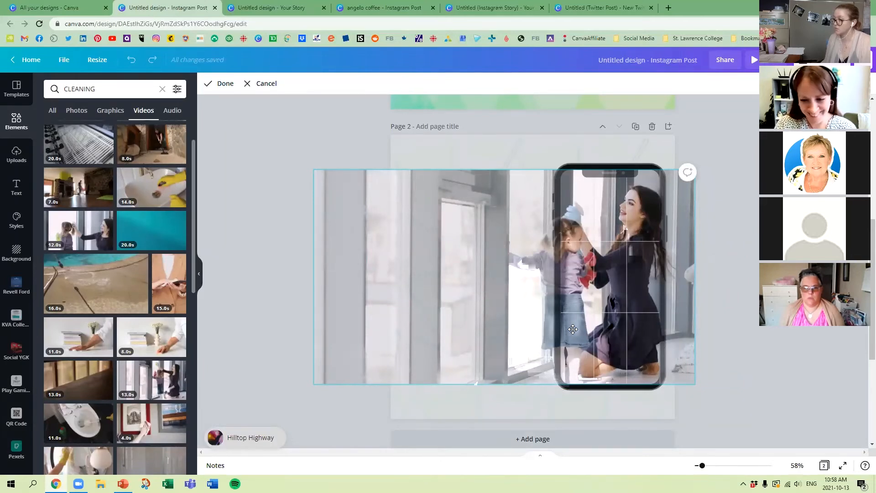
left_click_drag(572, 329, 571, 329)
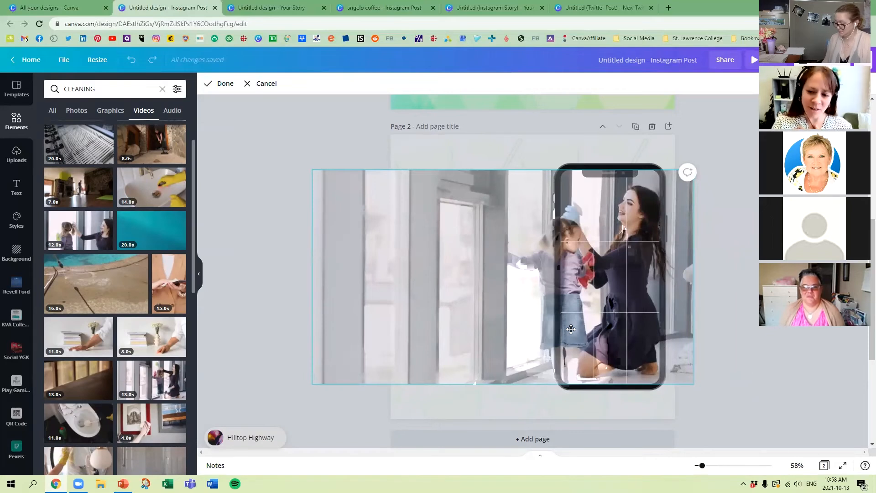
left_click_drag(570, 329, 650, 329)
left_click(332, 247)
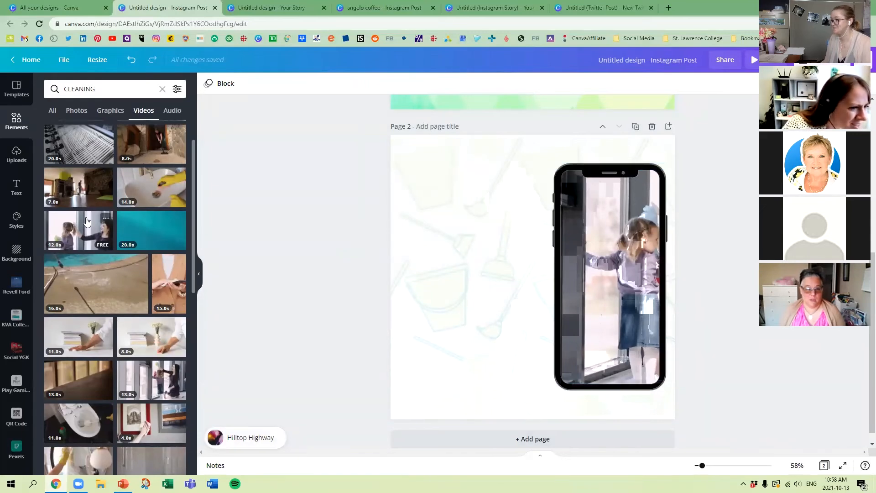
Step: Put the 24-second table-cleaning clip back into the smartphone frame
scroll(85, 219, "up", 1)
left_click_drag(84, 160, 614, 236)
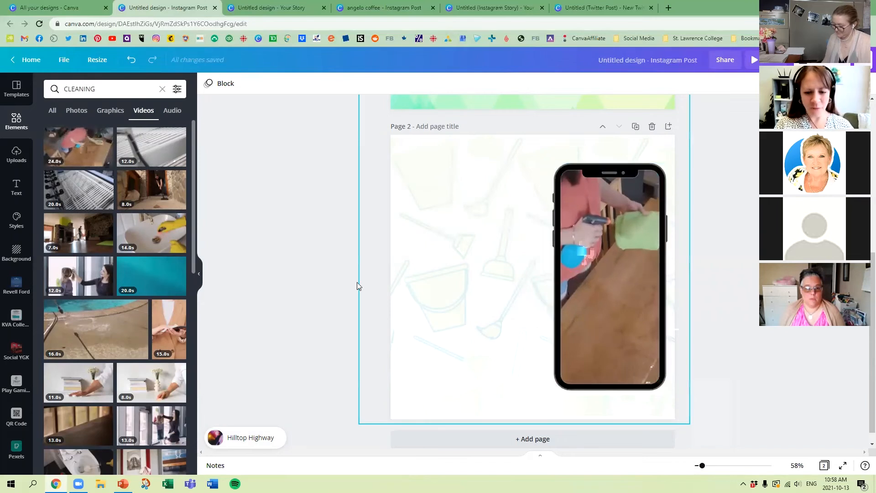
Step: Add the cleaning lady graphic to page 2, enlarge it slightly and place it overlapping the phone's lower left corner
left_click(76, 111)
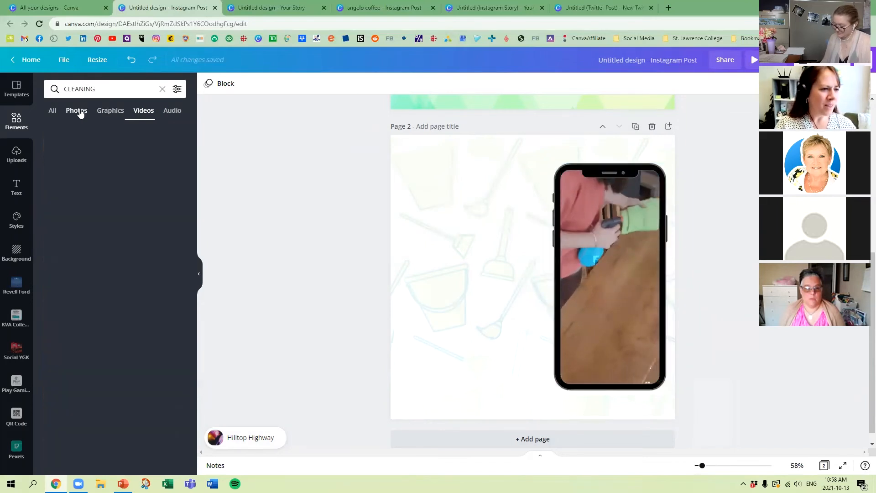
left_click(106, 112)
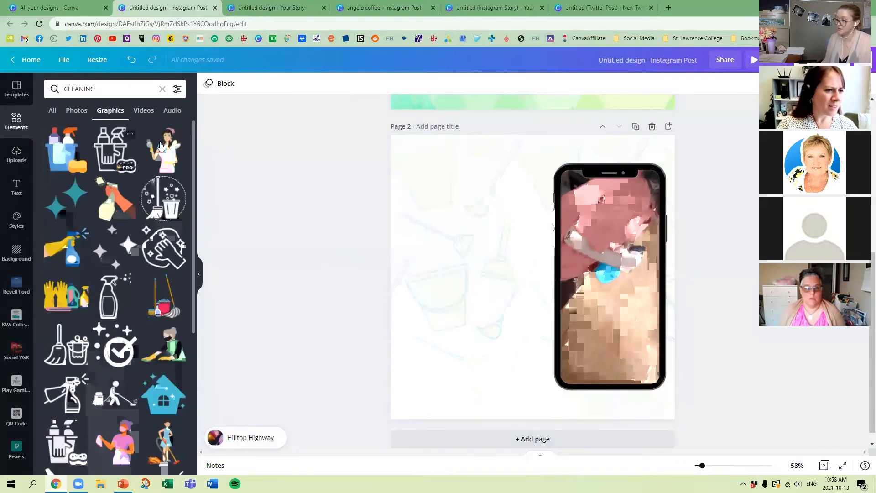
left_click(170, 152)
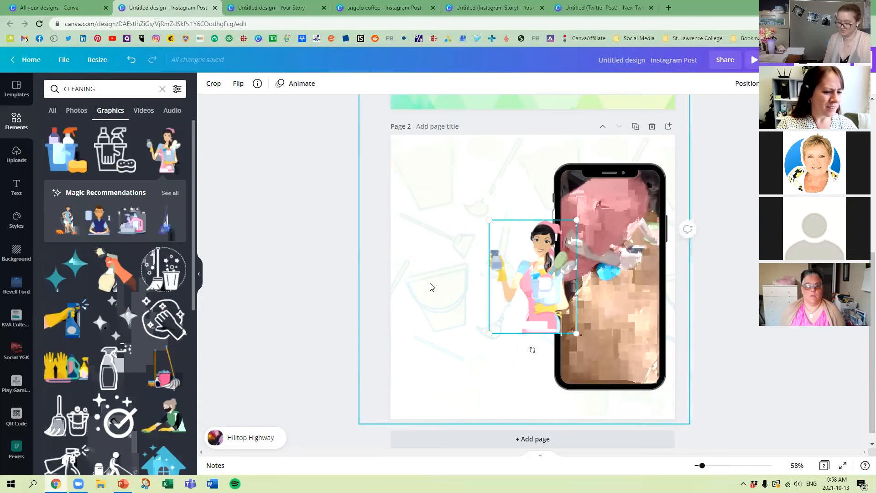
left_click_drag(553, 286, 566, 372)
left_click_drag(590, 307, 608, 300)
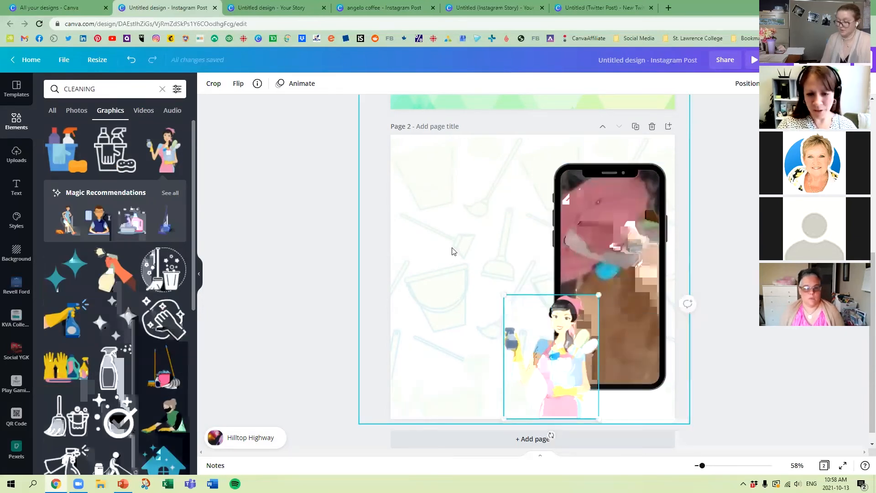
left_click(282, 218)
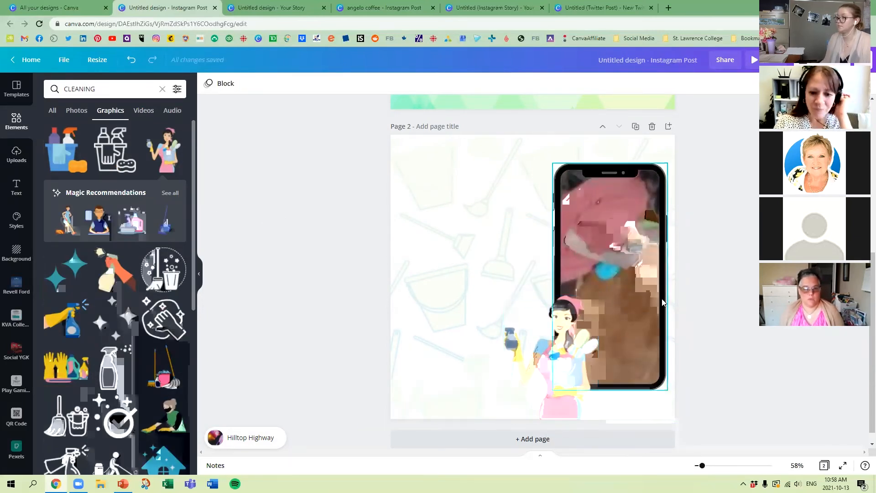
Step: Trim the end of the phone frame's video to a length of 4.9 seconds
left_click(619, 239)
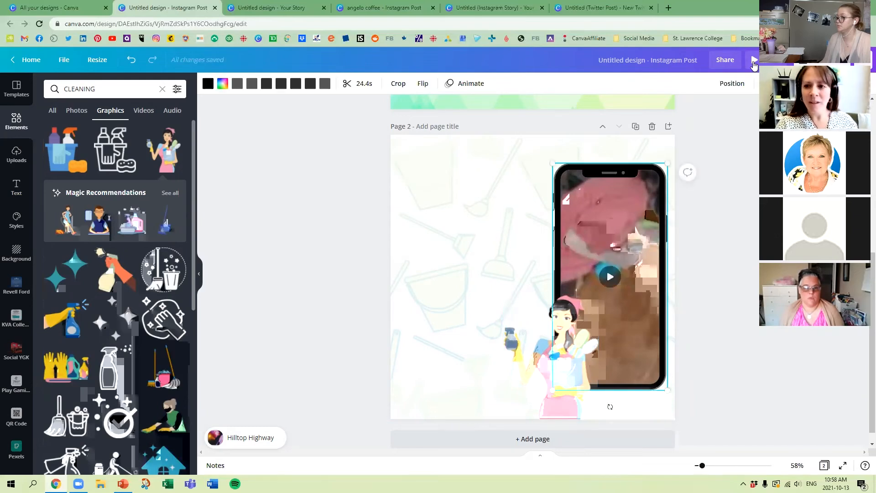
left_click(365, 84)
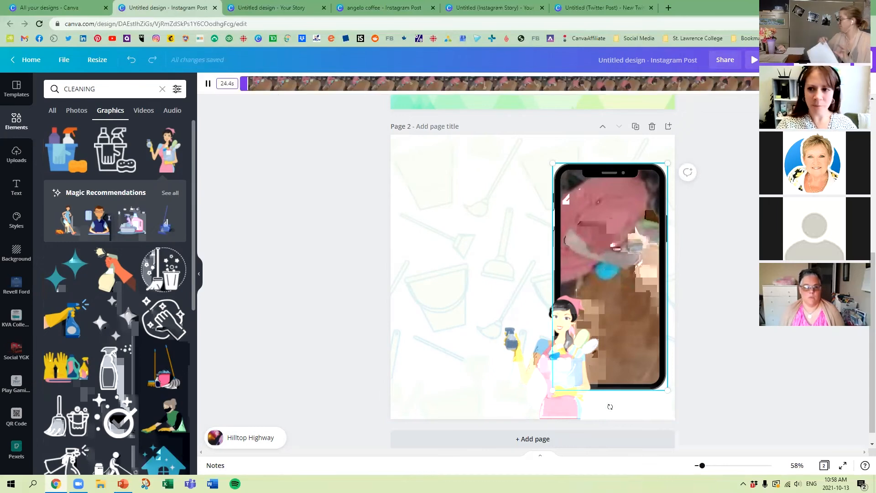
left_click_drag(757, 84, 365, 79)
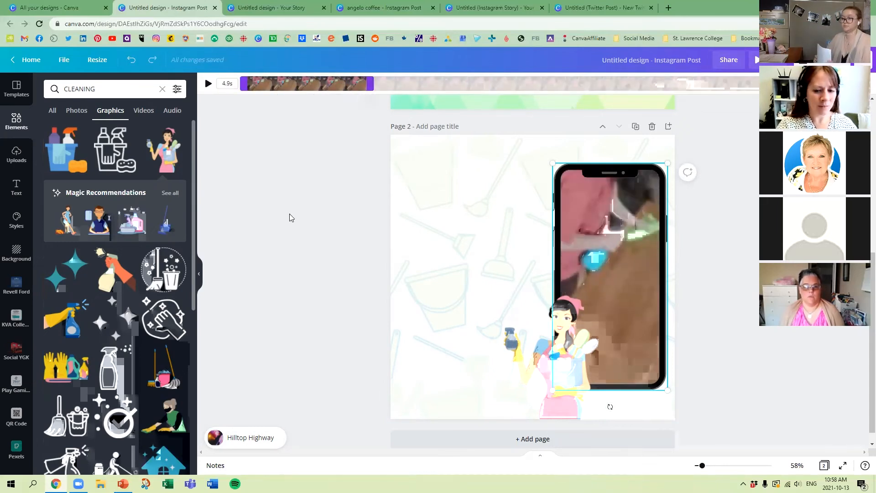
Step: Shift the table-cleaning video left inside the phone frame so the hand wiping with the green cloth shows
left_click(312, 262)
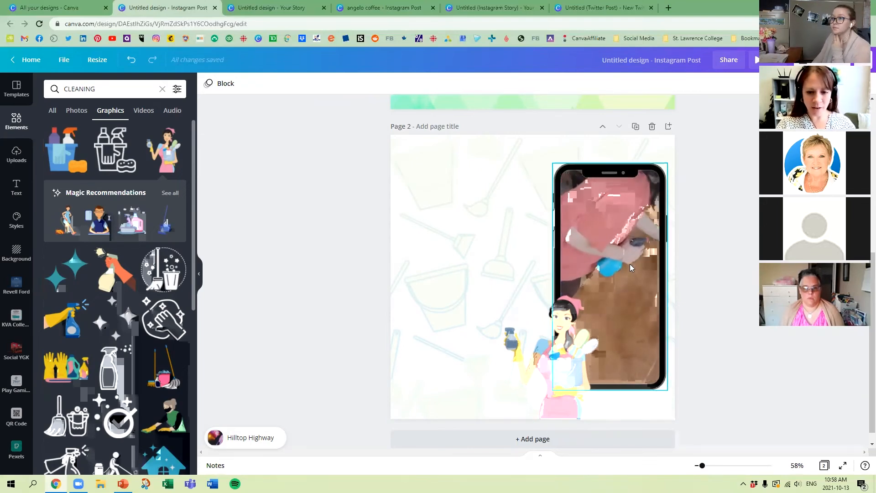
double_click(629, 264)
left_click_drag(649, 283, 575, 277)
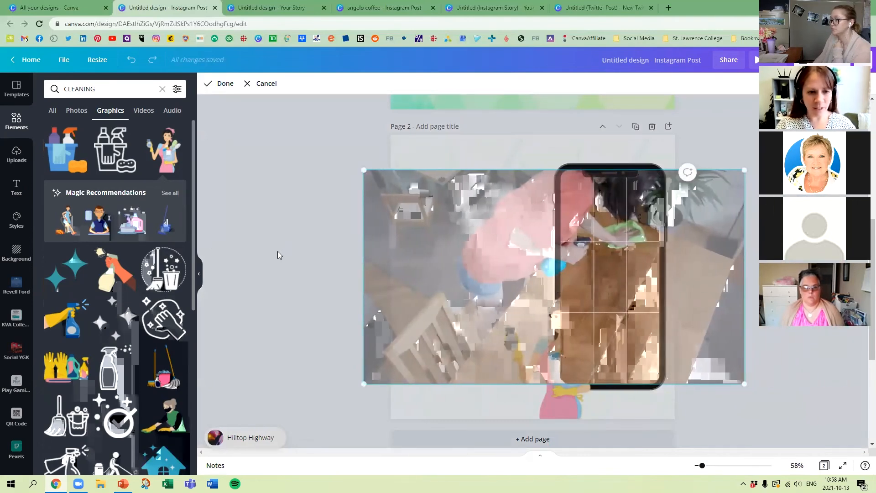
left_click(241, 295)
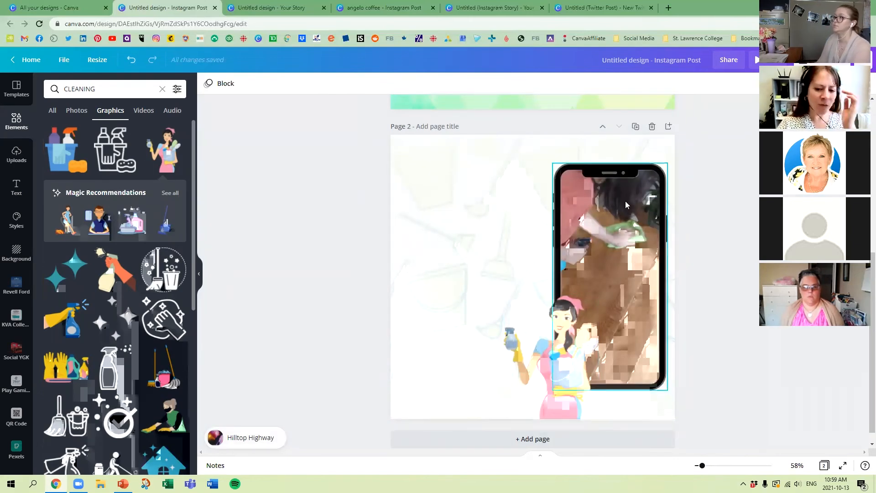
Step: Add the "cold, smooth & tasty." font combination to page 2 beside the phone and replace its heading with "clean, cool, & collected"
left_click(17, 186)
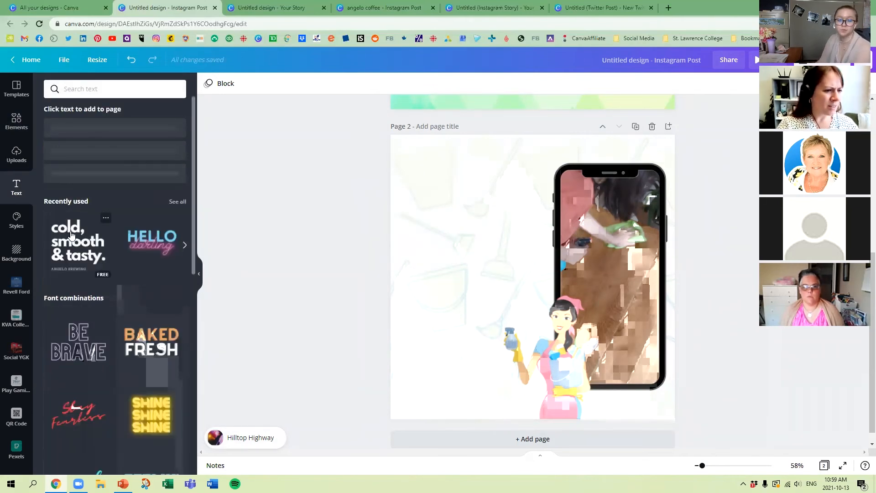
left_click(68, 246)
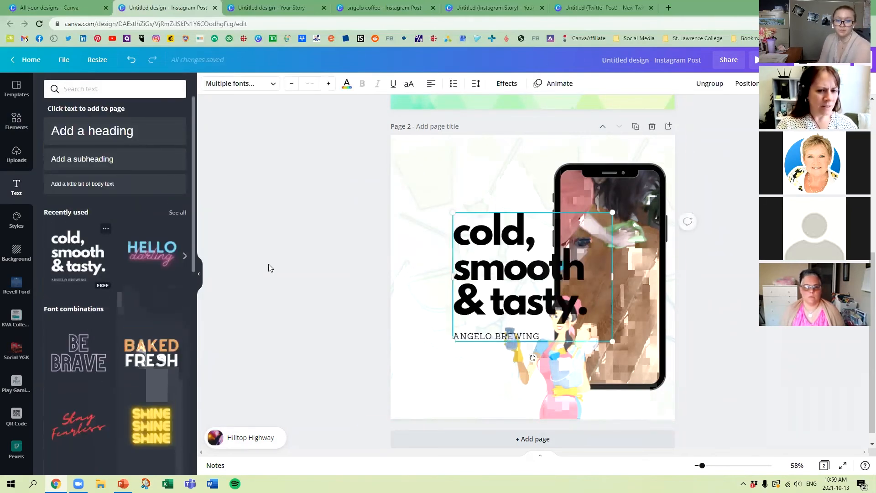
left_click_drag(496, 261, 453, 197)
double_click(452, 197)
type("clean, cop")
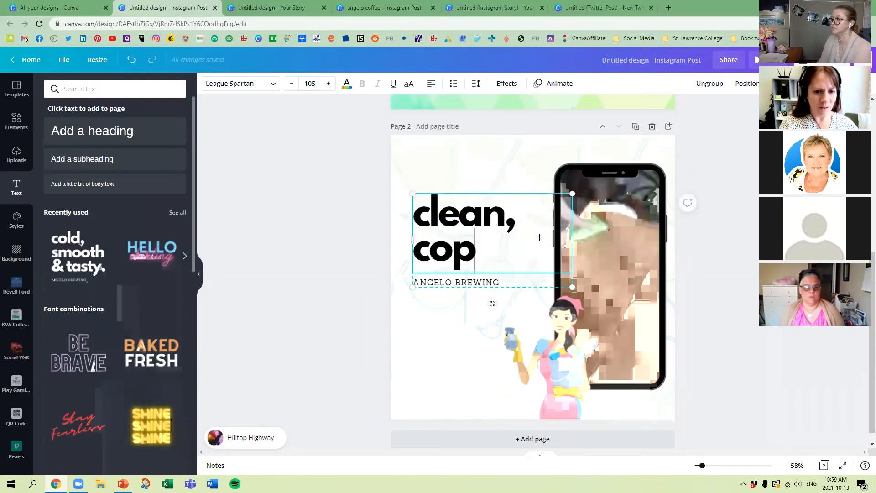
key("BackSpace")
type("ol,collected")
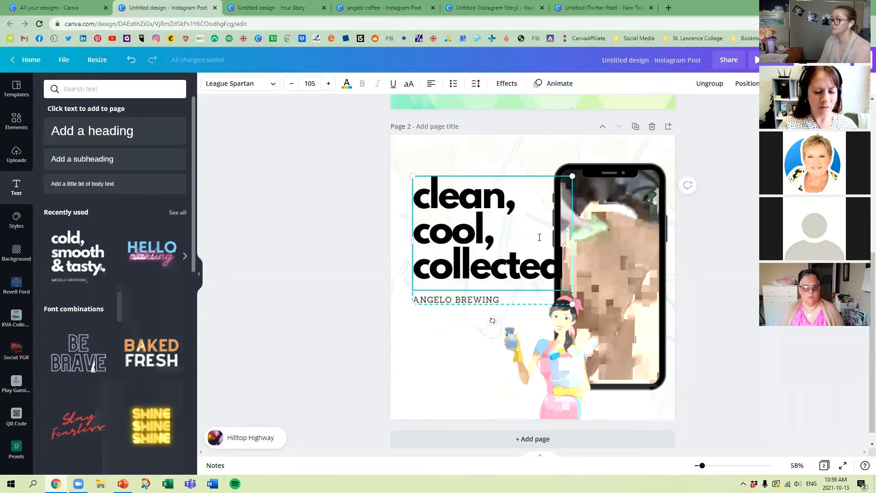
type(" &")
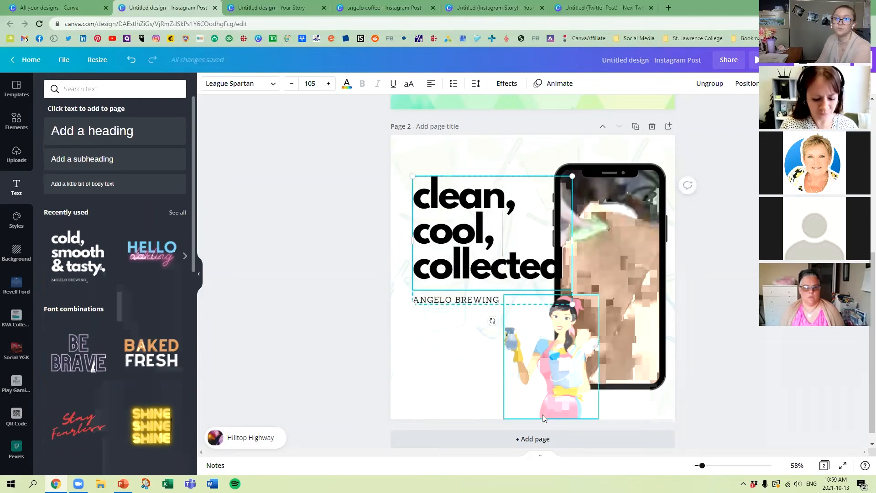
left_click(332, 229)
Step: Shrink the text group to a heading size of about 93.5 and place it beside the phone, level with its upper edge
left_click(517, 266)
left_click_drag(571, 305, 556, 292)
left_click_drag(472, 240, 468, 227)
Step: Replace the subtitle below the heading with "ABC CLEANING PRODUCTS" and nudge the text group slightly lower
double_click(432, 274)
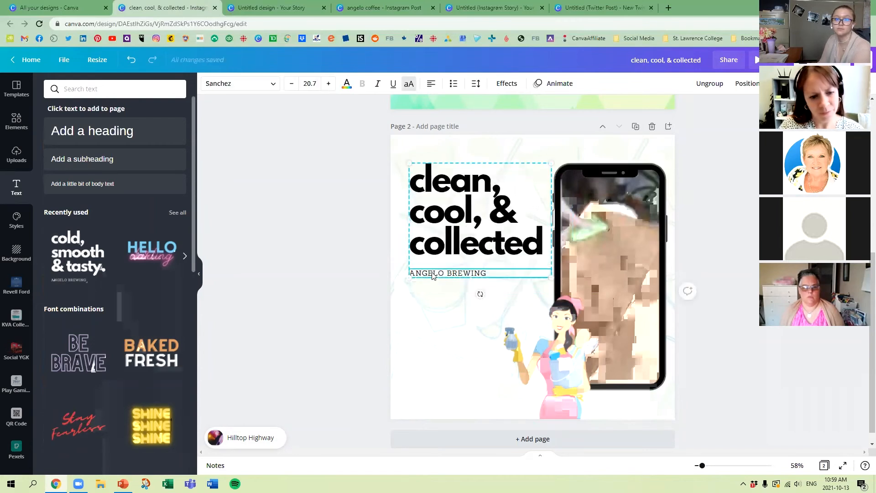
type("ABC ")
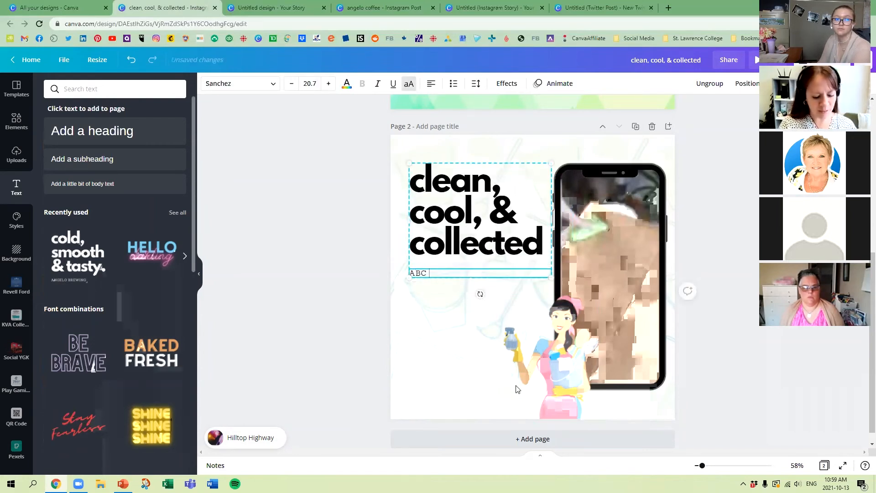
type("CLEANING PRODUCTS")
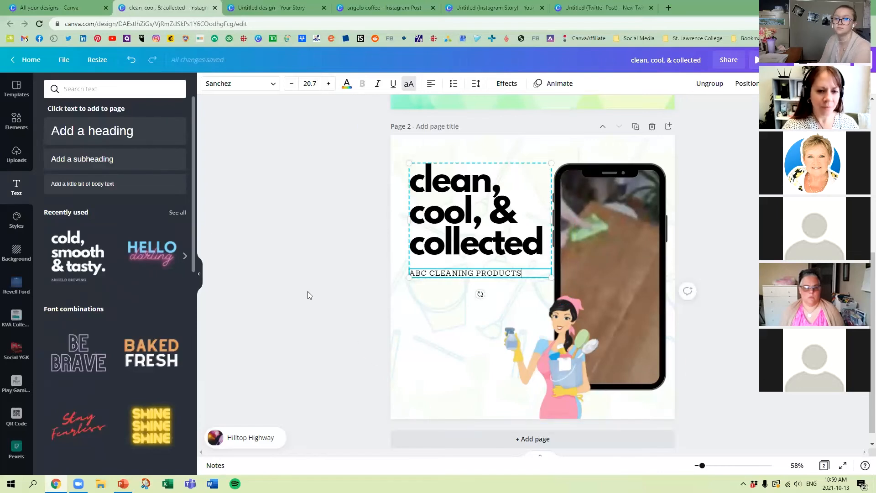
left_click(307, 291)
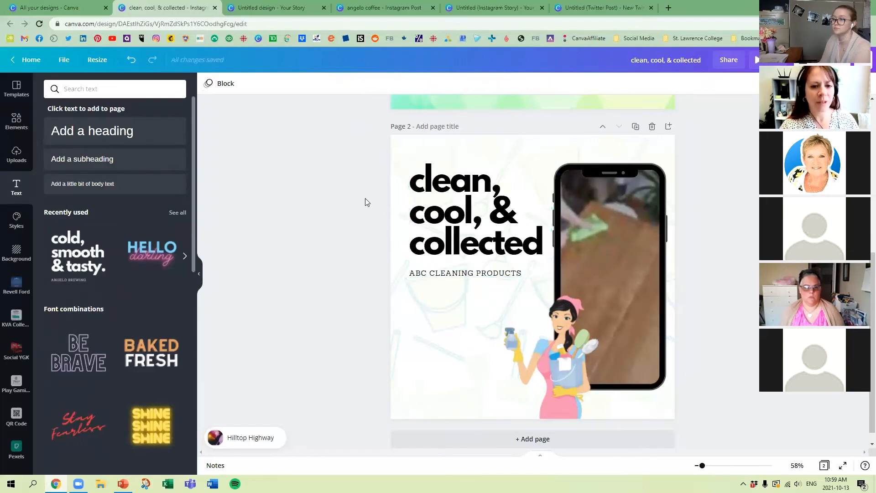
left_click_drag(441, 197, 440, 201)
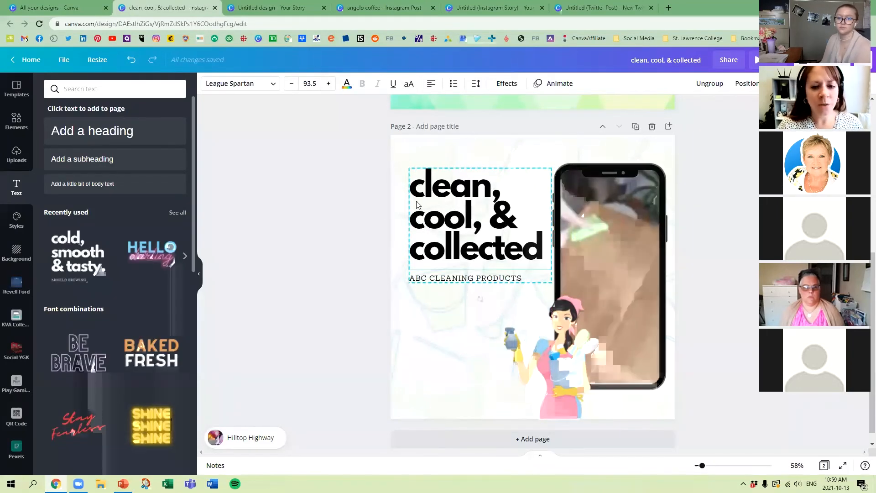
Step: Apply the Shadow effect to the "clean, cool, & collected" heading and colour the shadow with the brand pink
left_click(429, 182)
left_click(509, 85)
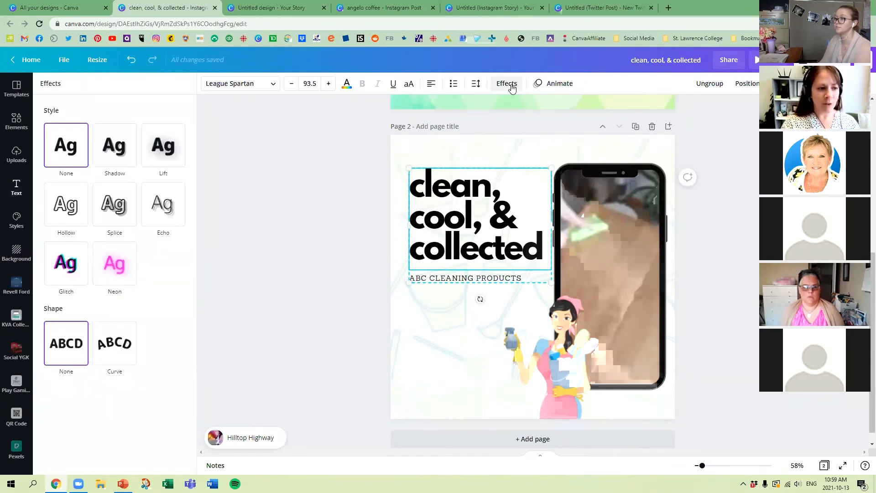
left_click(116, 149)
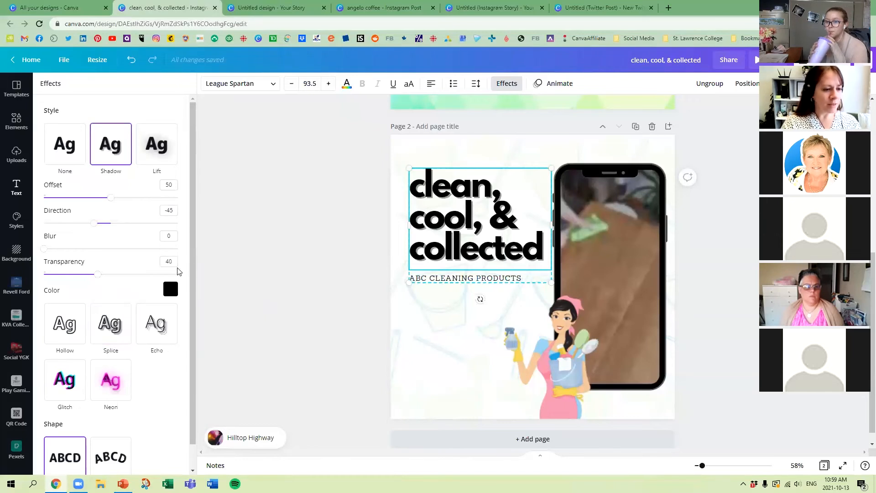
left_click(170, 289)
left_click(95, 389)
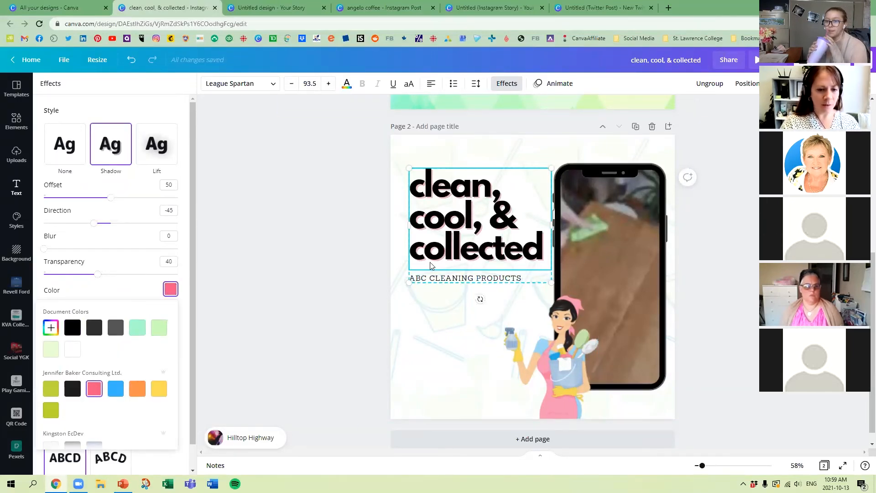
left_click(250, 266)
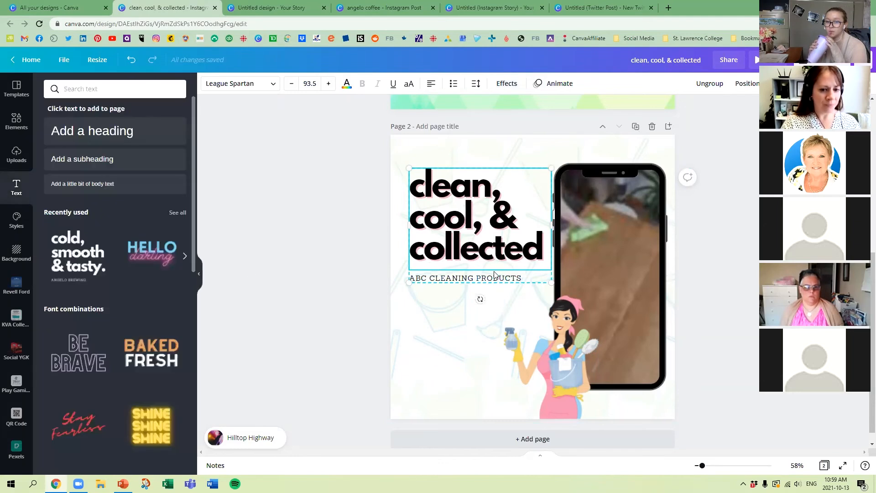
Step: Apply the Splice effect to the "ABC CLEANING PRODUCTS" subtitle and move the whole text group slightly lower
left_click(494, 277)
left_click(492, 276)
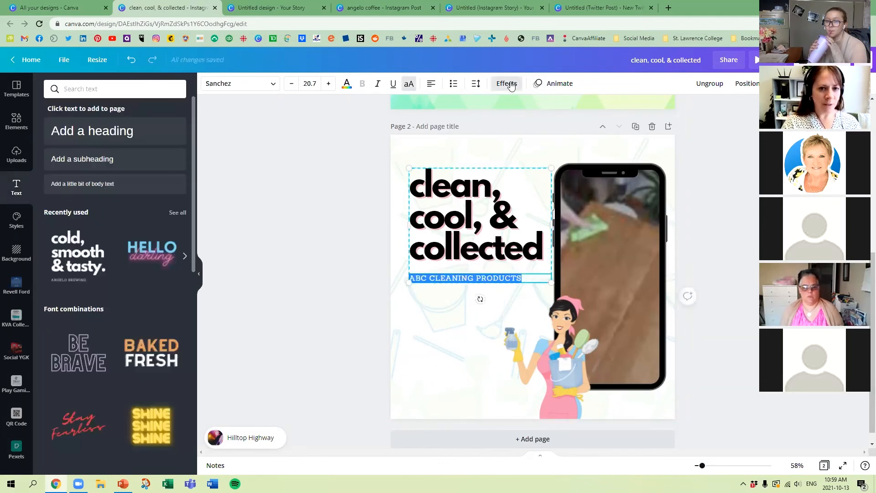
left_click(506, 83)
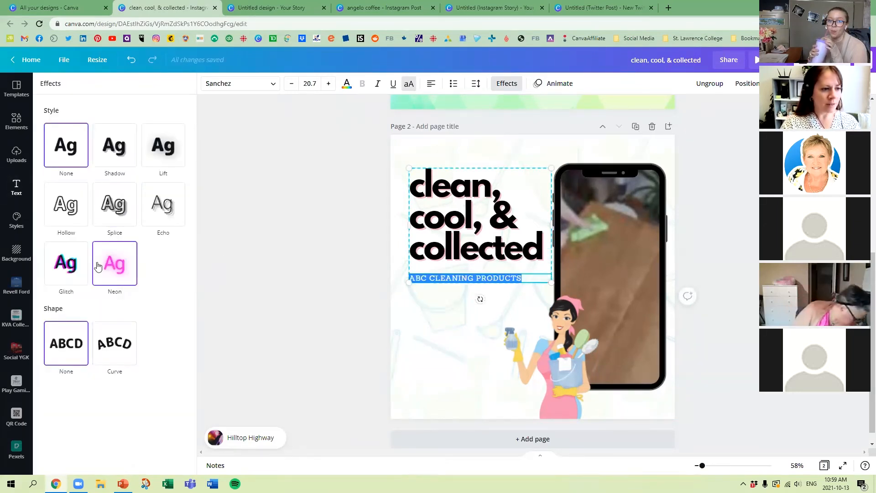
left_click(115, 264)
left_click(112, 233)
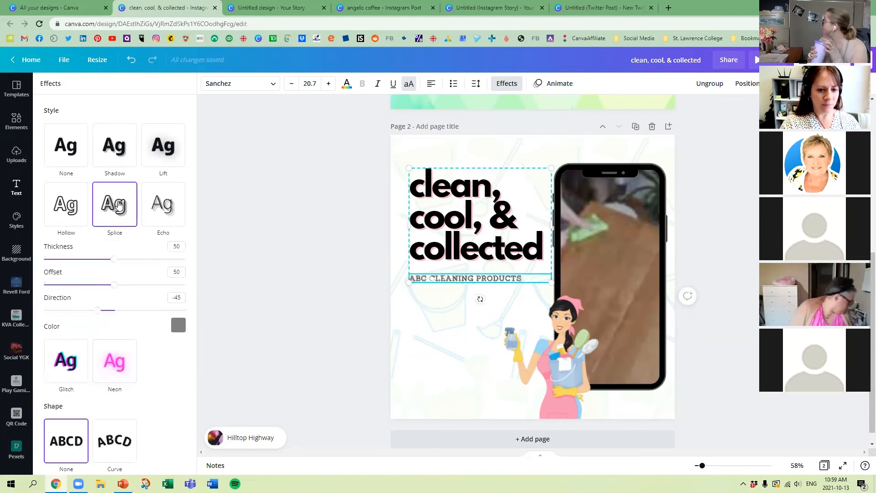
left_click(328, 279)
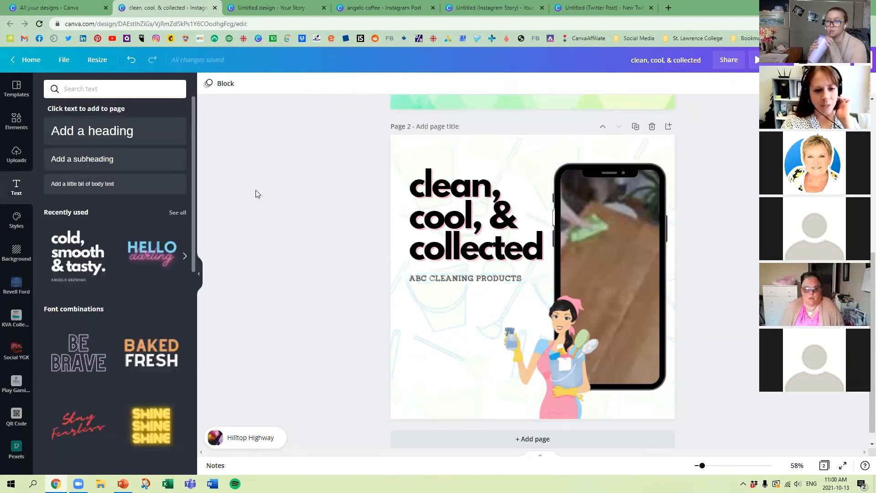
left_click_drag(481, 202, 481, 211)
left_click(318, 222)
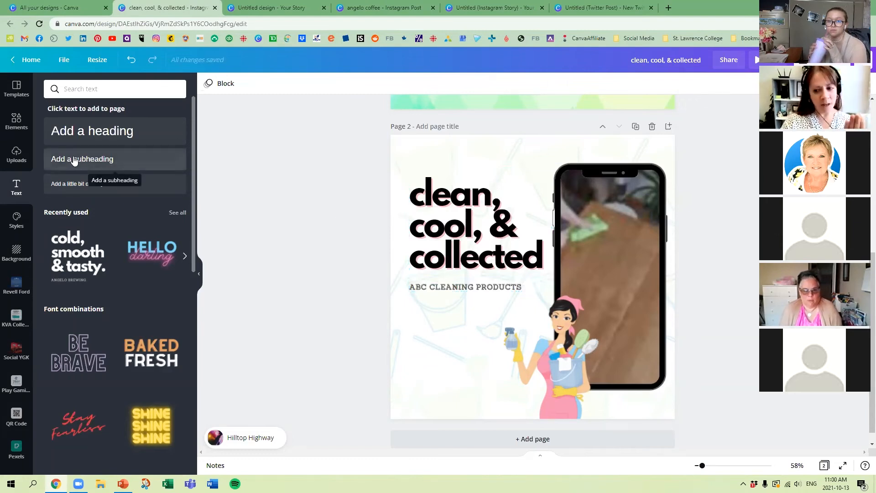
Step: Search the graphics for "shape", add the peach rounded blob, and enlarge and position it around the heading and subtitle
left_click(17, 121)
left_click_drag(95, 89, 68, 83)
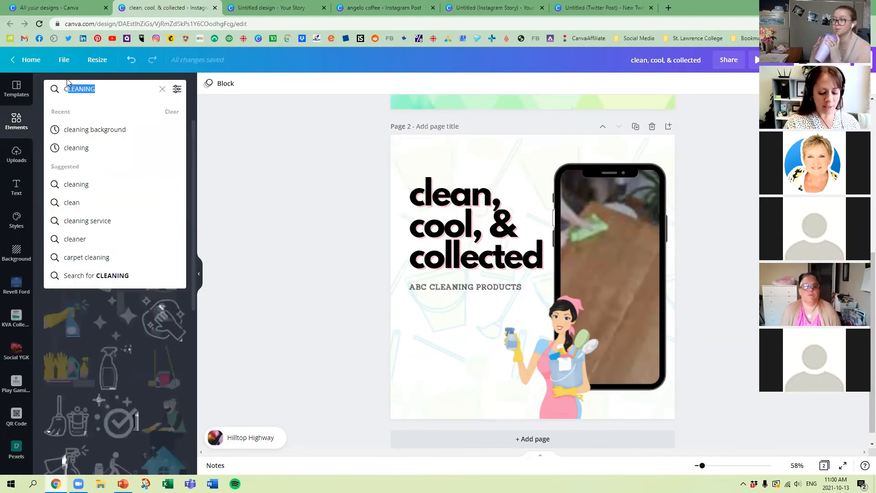
key("BackSpace")
key("BackSpace")
type("shape")
key("Return")
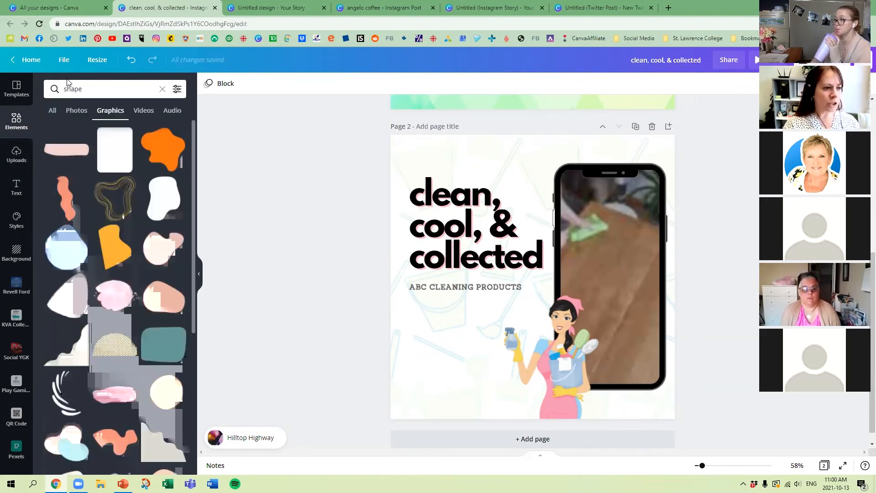
left_click(177, 292)
left_click_drag(561, 290, 469, 216)
left_click_drag(497, 245, 588, 316)
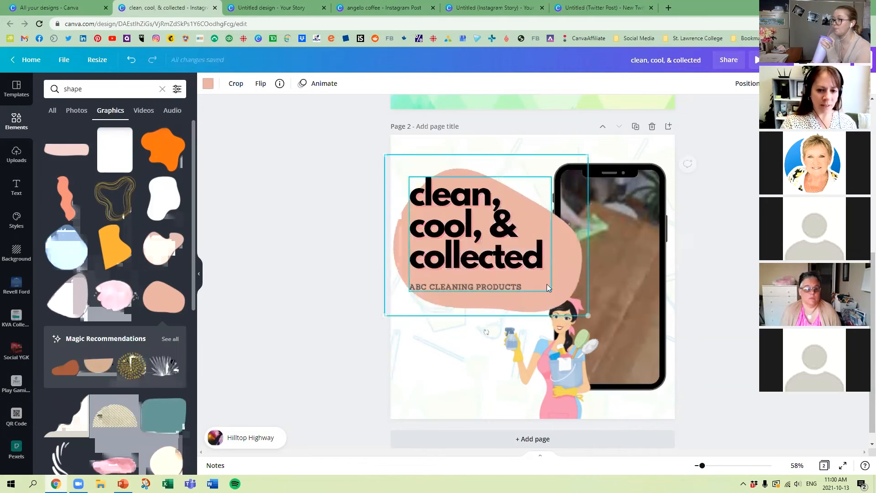
left_click_drag(534, 301, 522, 297)
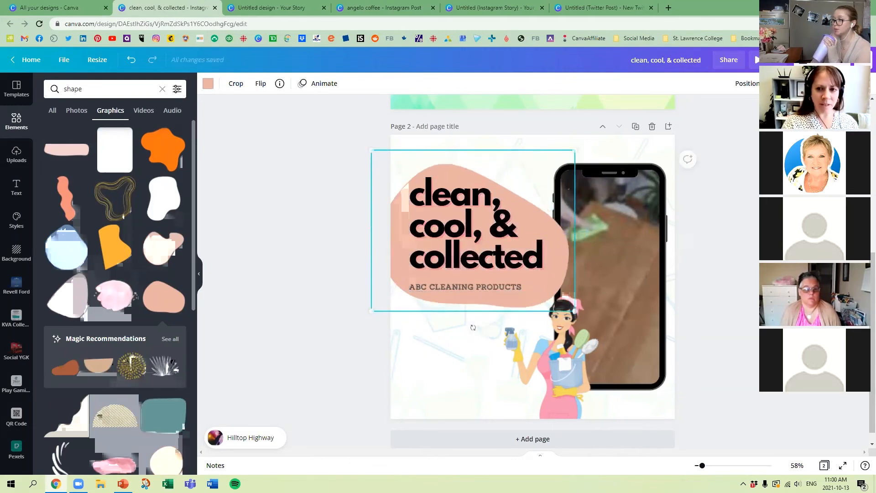
Step: Send the peach blob to the back, then bring it forward one level above the background pattern
left_click(747, 83)
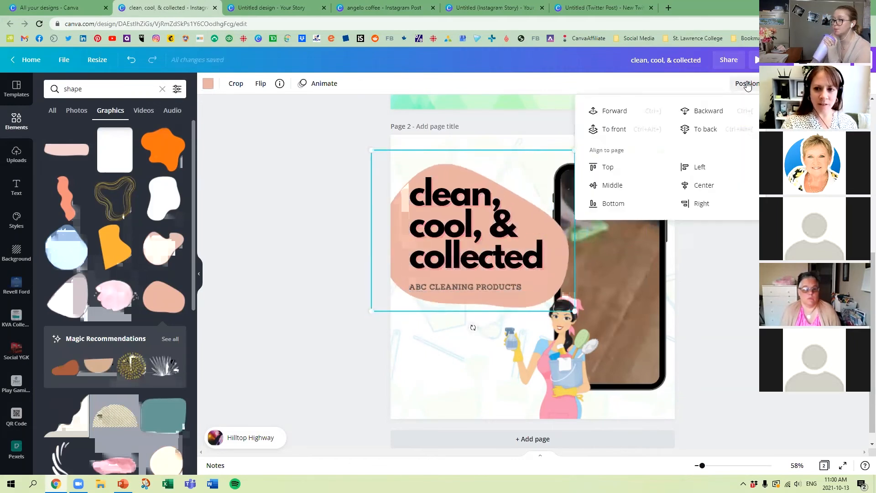
left_click(703, 129)
left_click(615, 111)
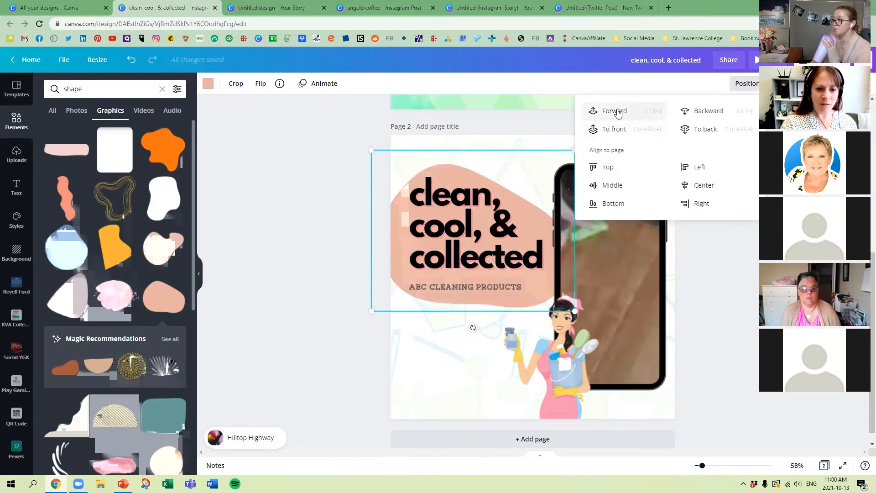
Step: Recolour the blob with the brand pink, then lighten it to pale pink #FFC2D3
left_click(207, 85)
left_click(103, 203)
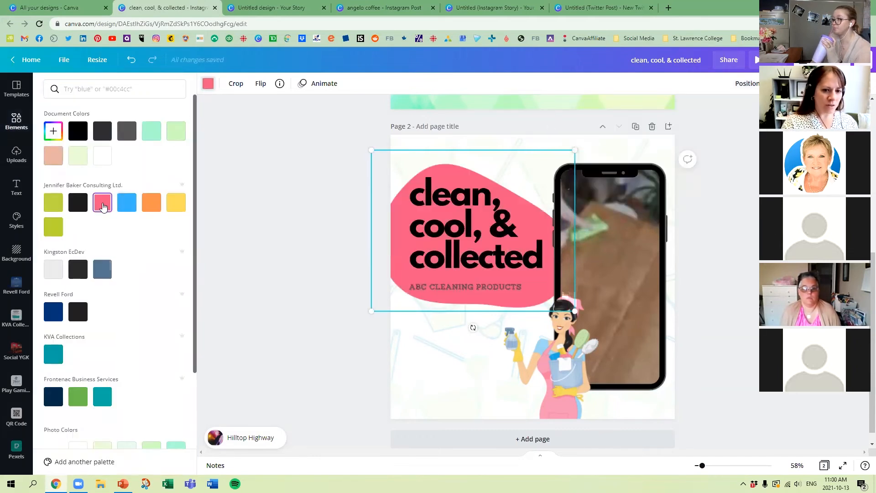
left_click(208, 87)
left_click(208, 85)
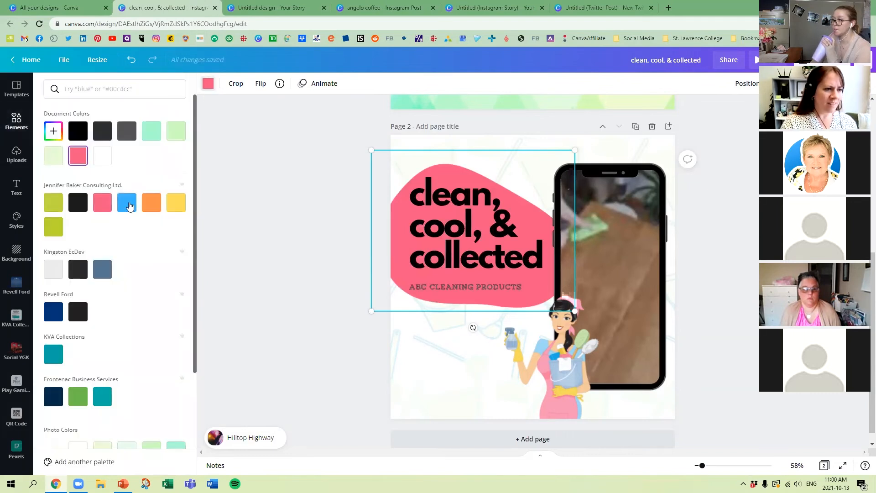
left_click(54, 131)
left_click_drag(125, 164, 81, 148)
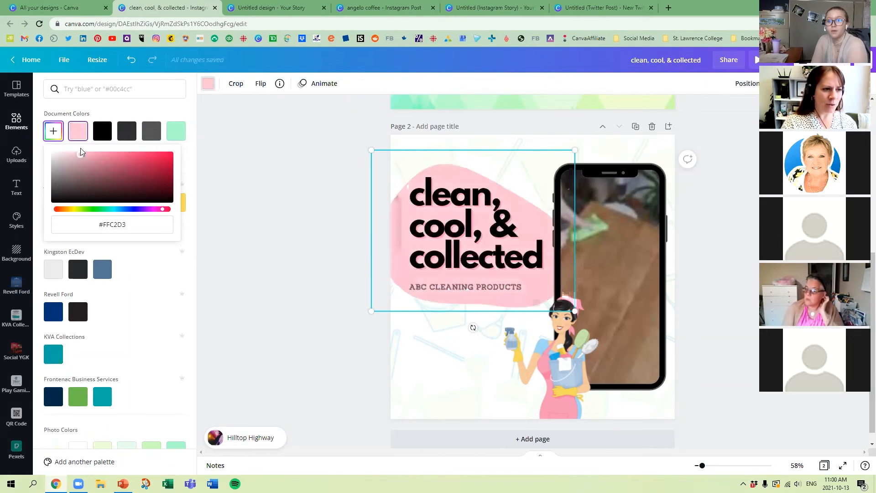
left_click(286, 138)
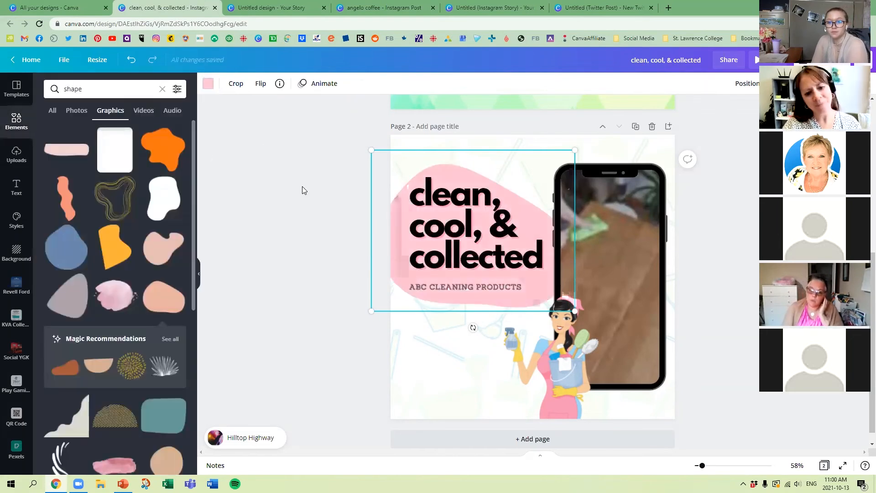
left_click(302, 187)
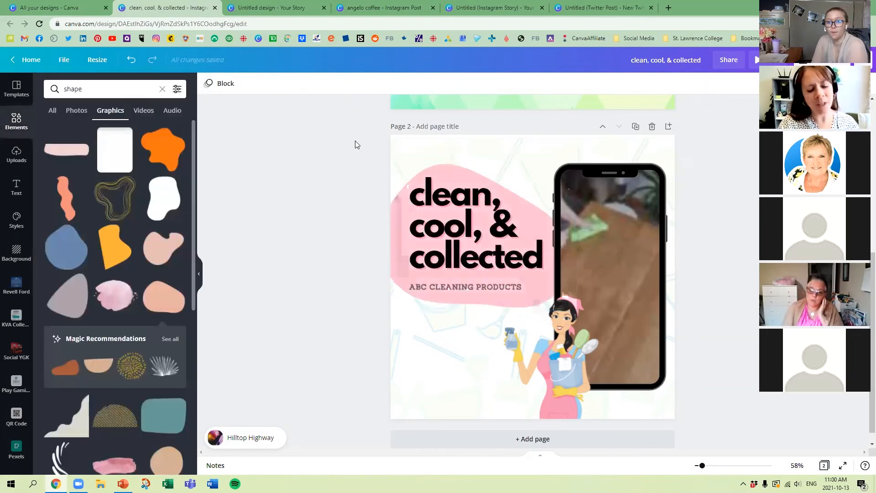
Step: Recolour the background pattern, setting its first colour to the brand pink and its second and third colours to pale pink
left_click(528, 145)
left_click(206, 84)
left_click(104, 205)
left_click(222, 84)
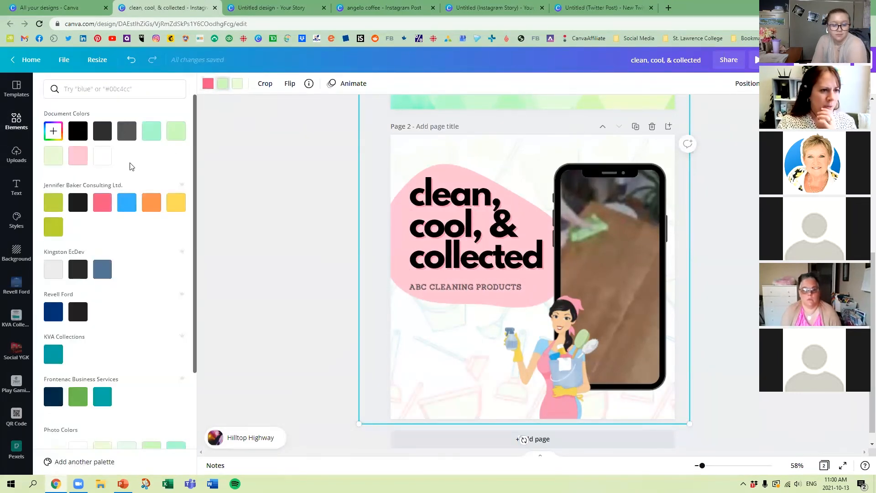
left_click(86, 157)
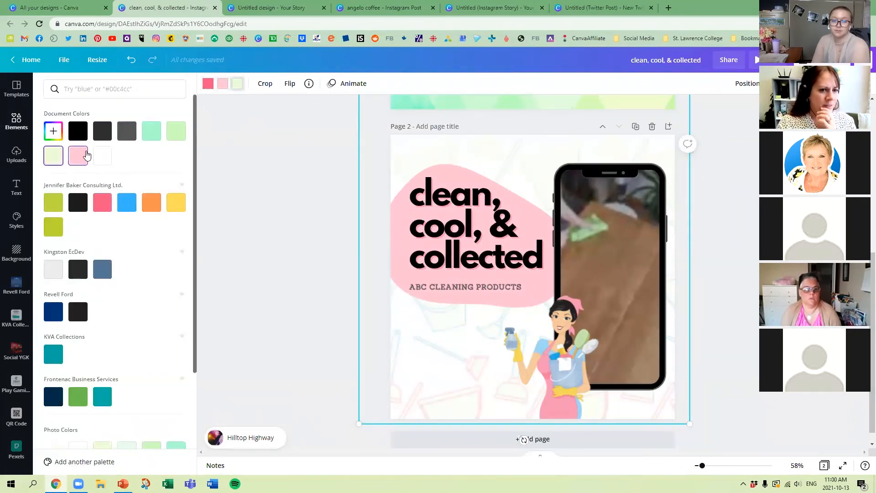
left_click(257, 180)
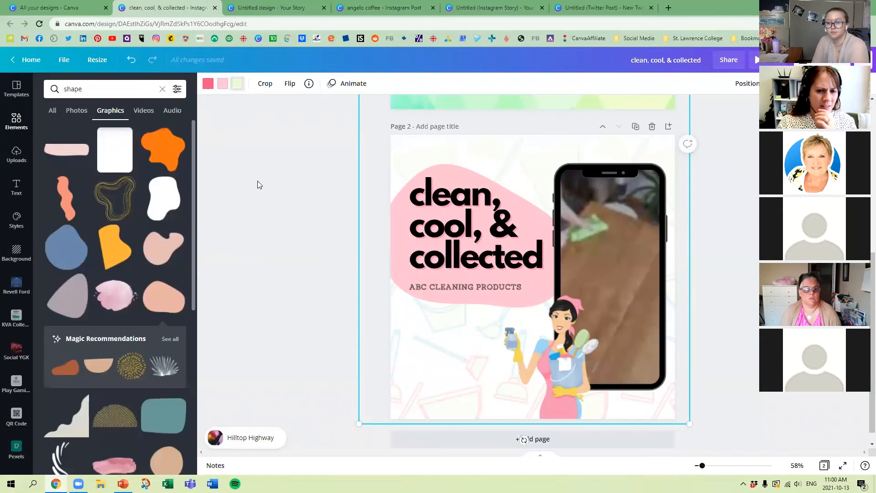
left_click(237, 83)
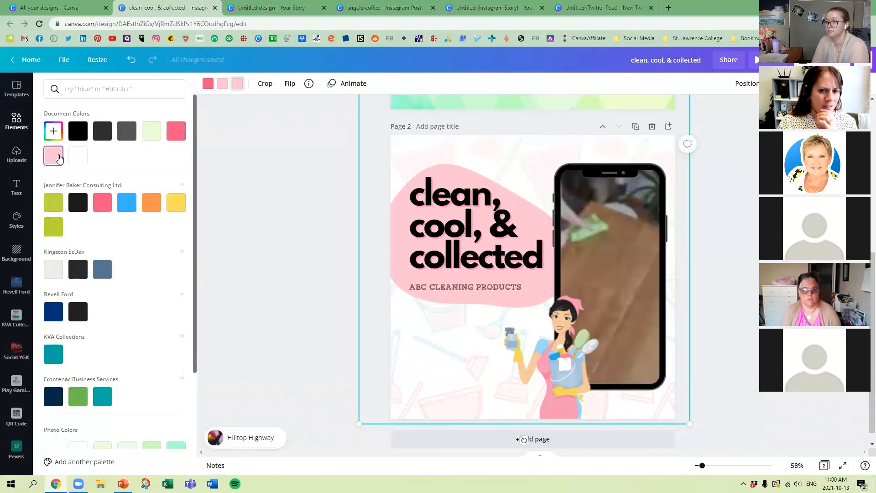
left_click(282, 184)
left_click(307, 190)
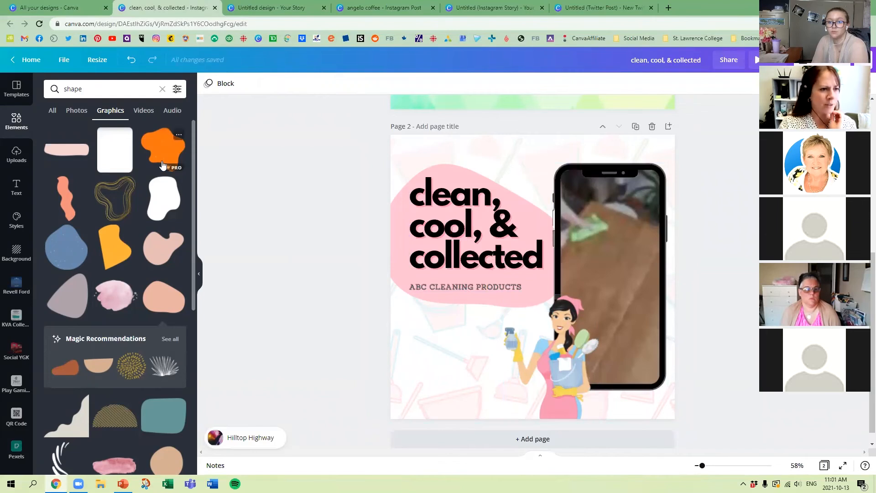
Step: Add the white rounded rectangle shape, enlarge it and position it around the heading and subtitle
left_click(108, 153)
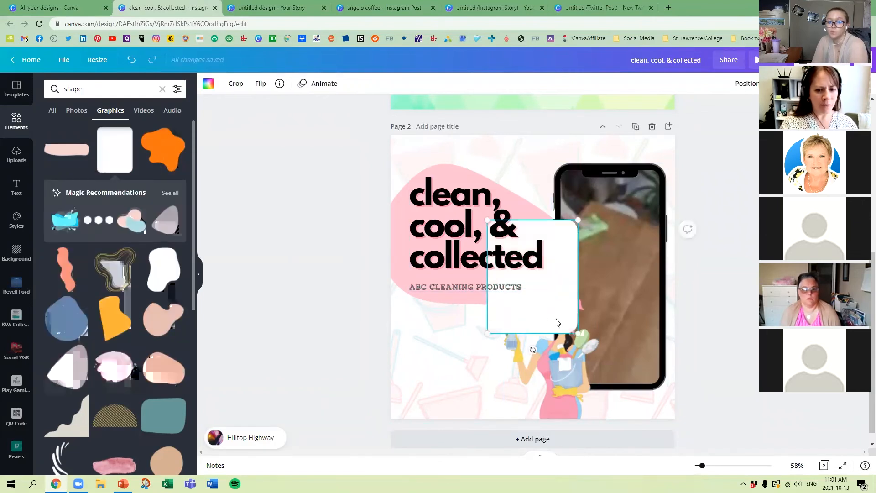
left_click_drag(488, 298, 420, 213)
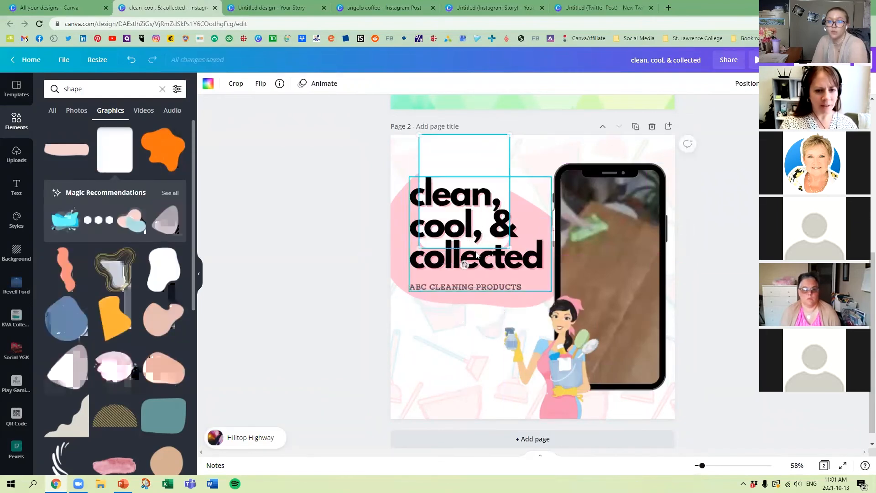
left_click_drag(422, 247, 332, 358)
left_click_drag(431, 335, 481, 338)
left_click_drag(560, 363, 478, 314)
Step: Try moving the white rounded rectangle backward behind the pale pink blob and recolouring it brand pink
left_click(747, 83)
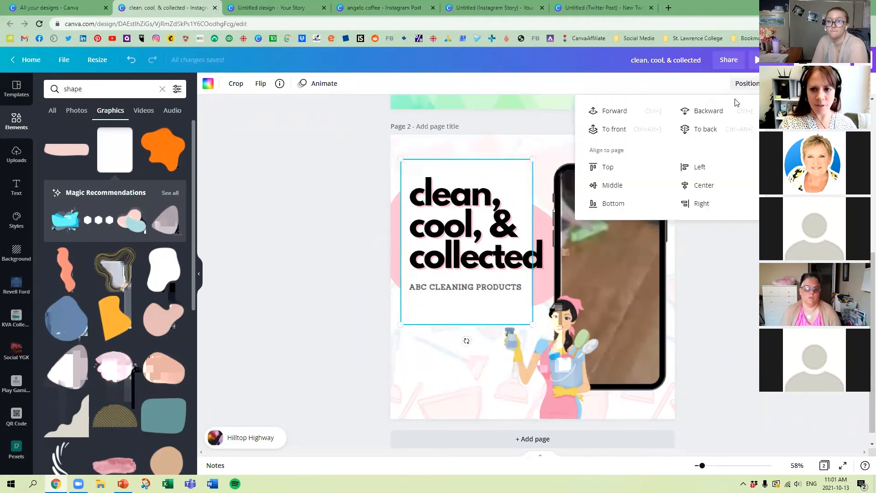
left_click(710, 116)
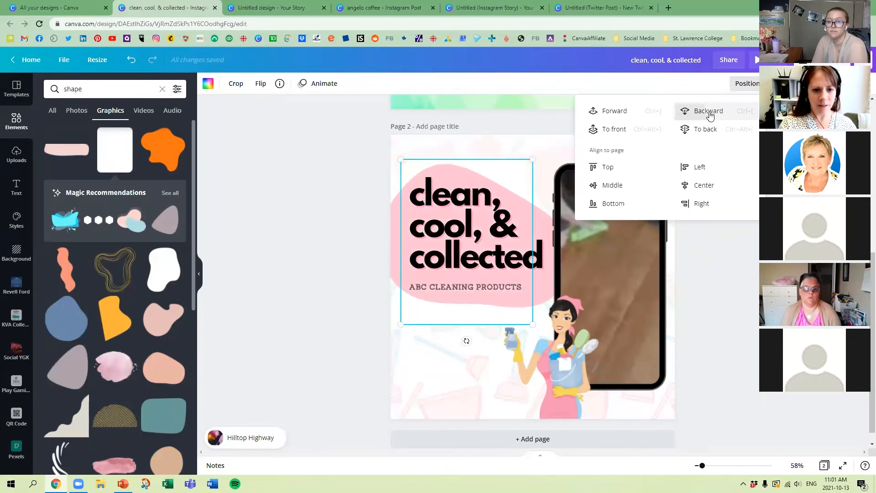
left_click(206, 80)
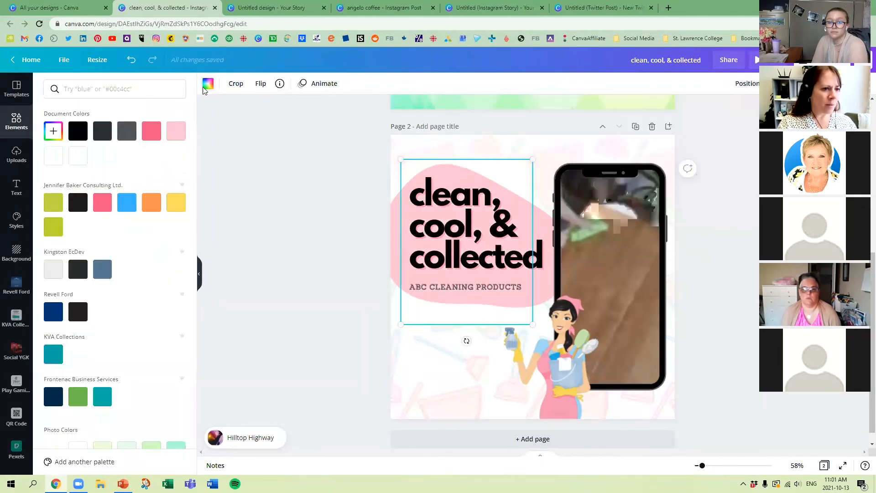
left_click(152, 135)
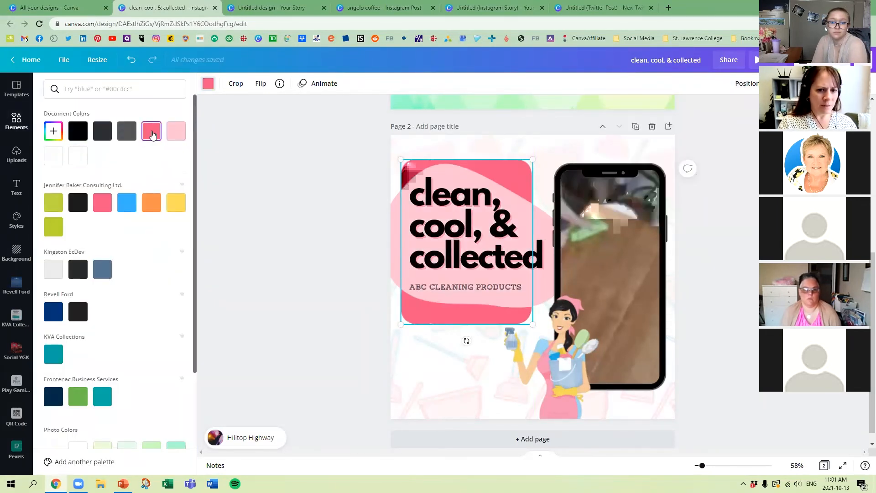
Step: Undo the rounded rectangle's brand pink recolouring and its backward layer change
left_click(523, 198)
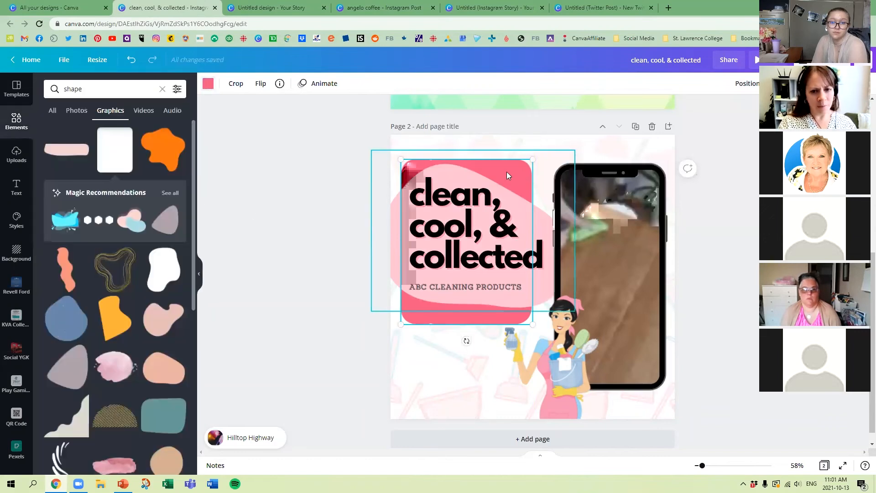
left_click_drag(504, 170, 497, 169)
key("ctrl+z")
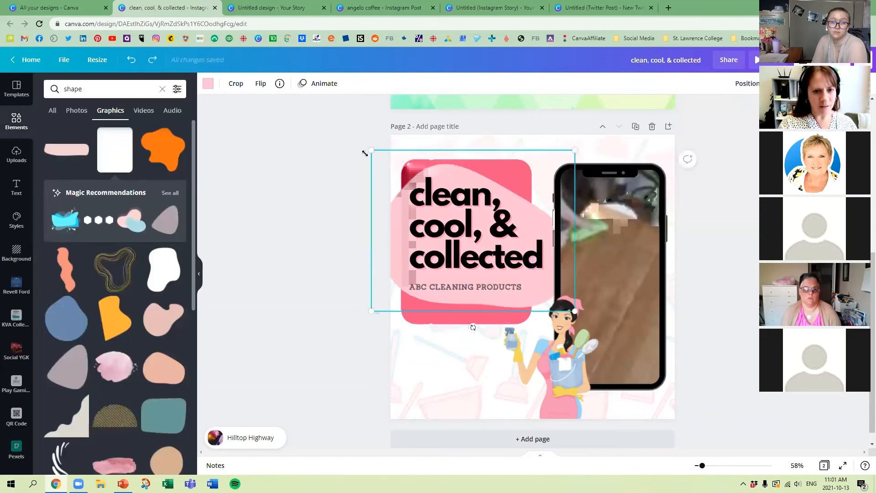
left_click(352, 165)
key("ctrl+z")
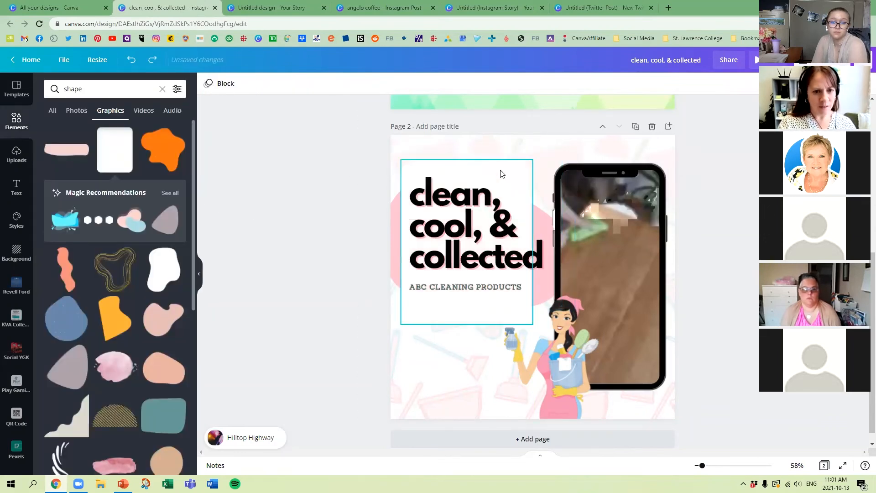
Step: Move the rounded rectangle partly off the page's left edge and recolour it with the brand pink
left_click_drag(522, 173, 444, 160)
left_click(208, 83)
left_click(151, 131)
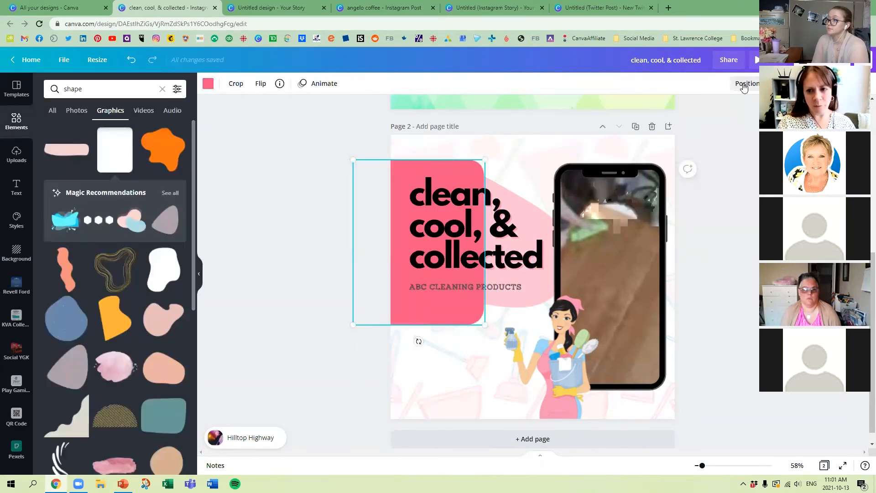
Step: Send the pink rounded rectangle to the back, then bring it forward one level above the background pattern
left_click(747, 83)
left_click(706, 129)
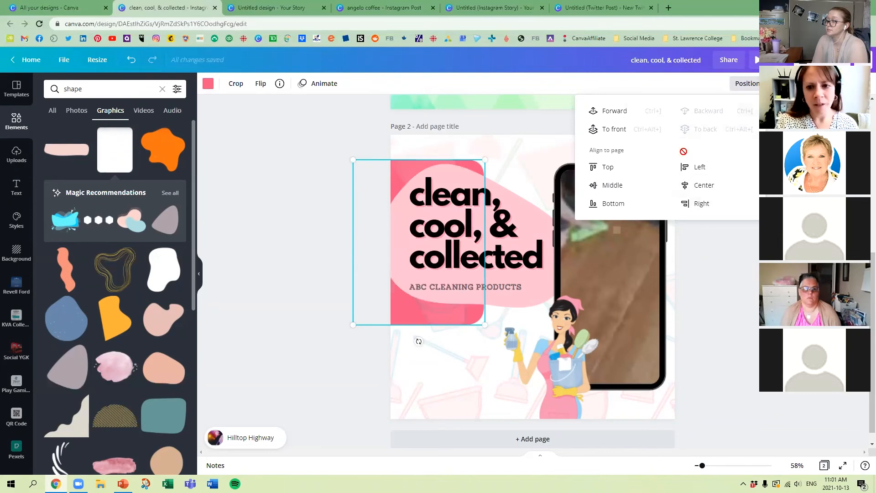
left_click(616, 112)
left_click(297, 201)
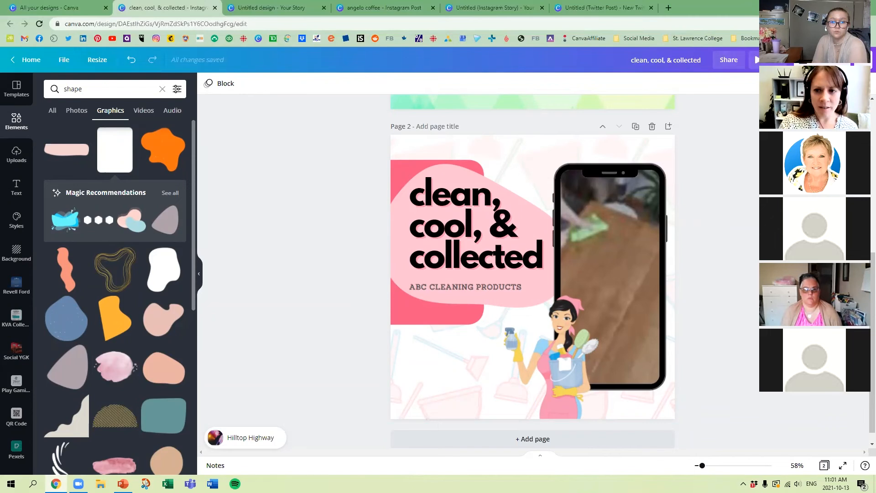
Step: Preview the design as a video, then delete the first page so only the cleaning post is kept
left_click(756, 61)
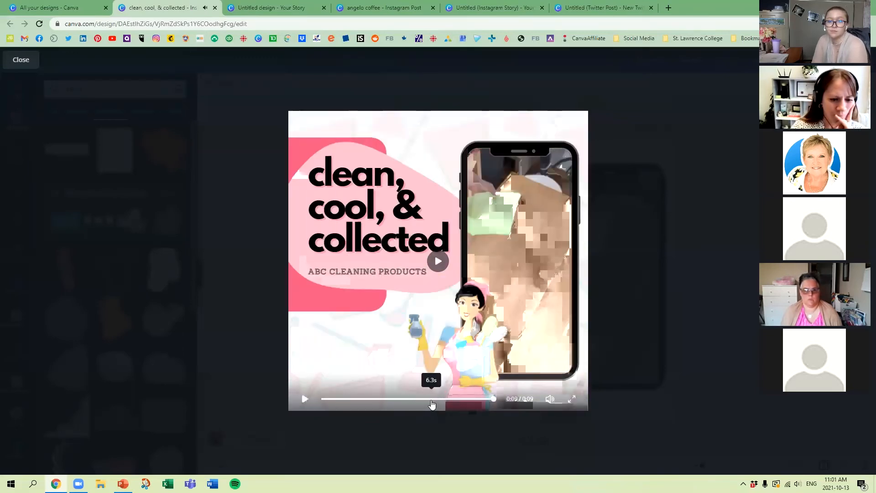
left_click(21, 60)
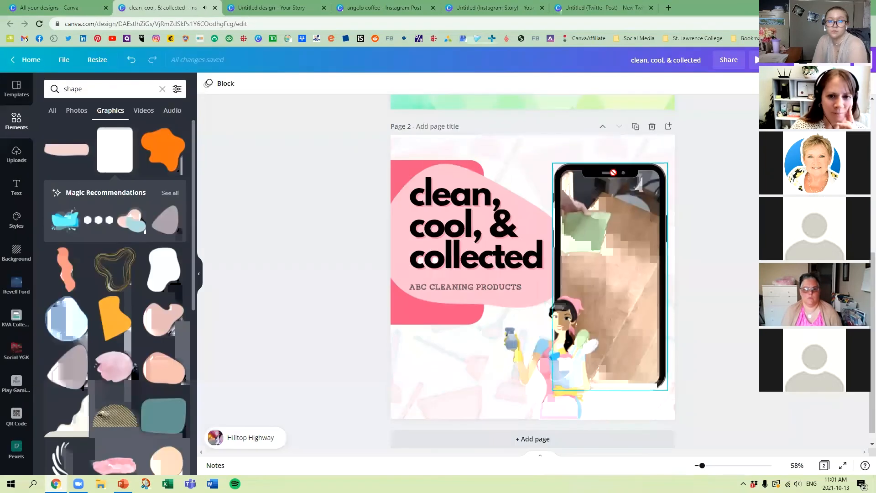
left_click(652, 112)
key("ctrl+z")
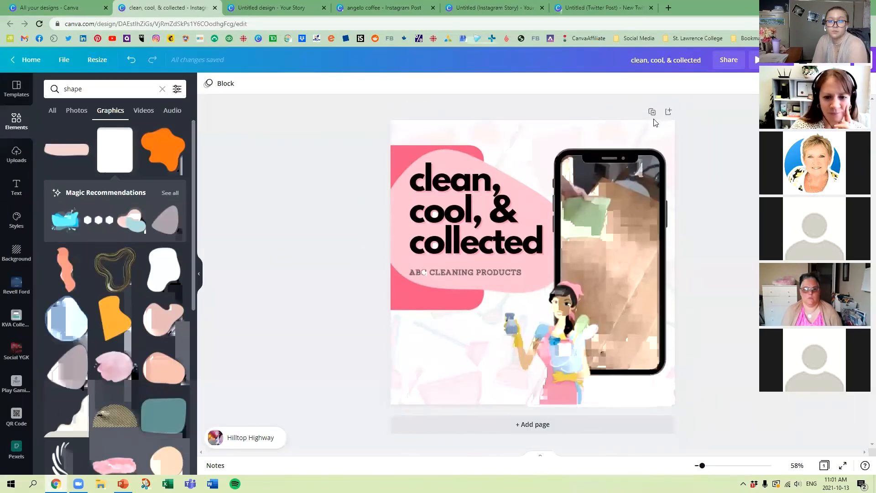
Step: Preview the single-page cleaning post as a video and return to the editor
left_click(755, 60)
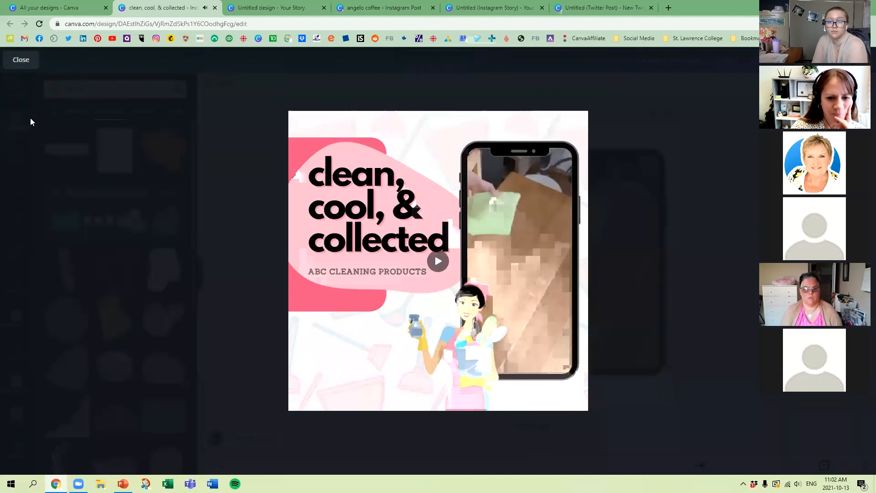
left_click(22, 60)
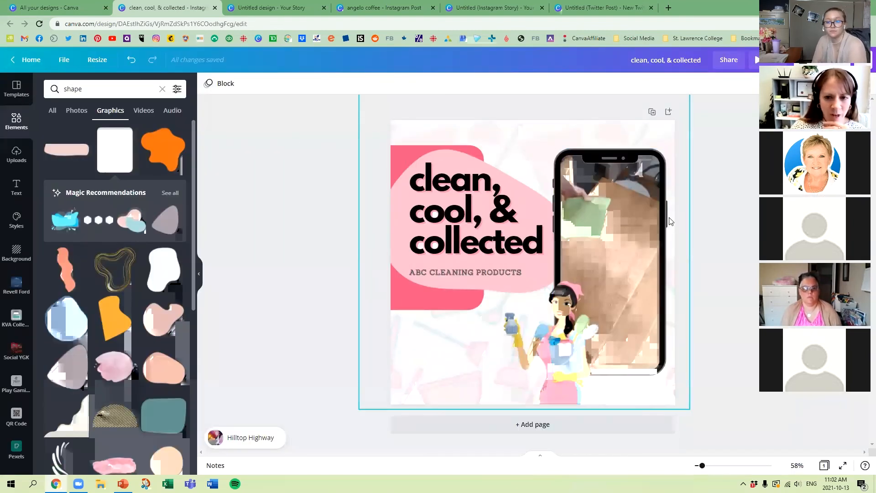
left_click(566, 374)
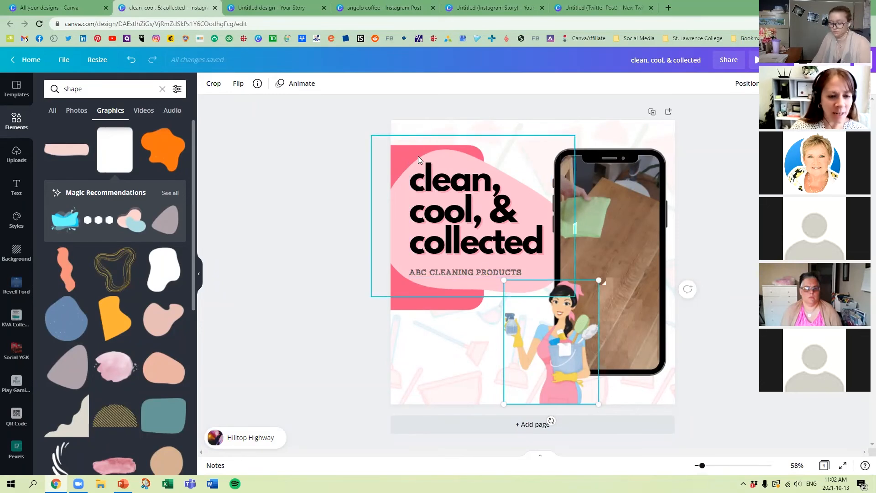
left_click(300, 193)
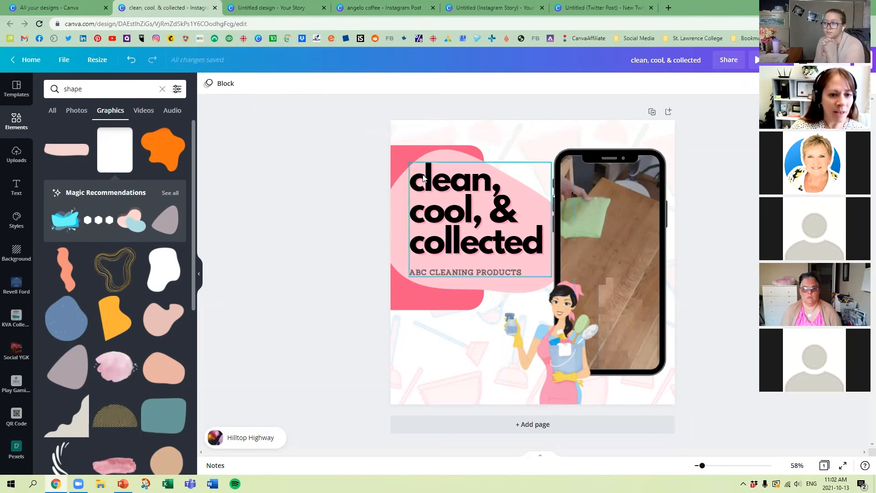
Step: Apply the Typewriter text animation to the "clean, cool, & collected" heading
left_click(503, 233)
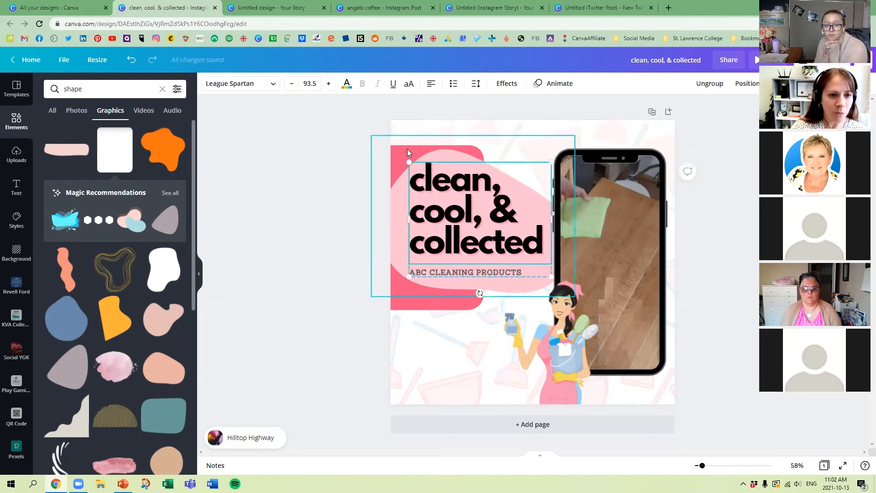
left_click(507, 83)
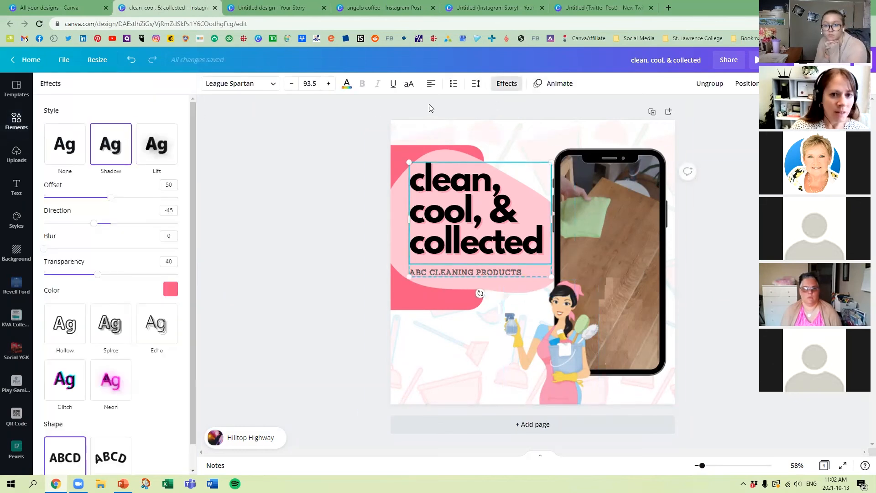
left_click(562, 88)
left_click(153, 130)
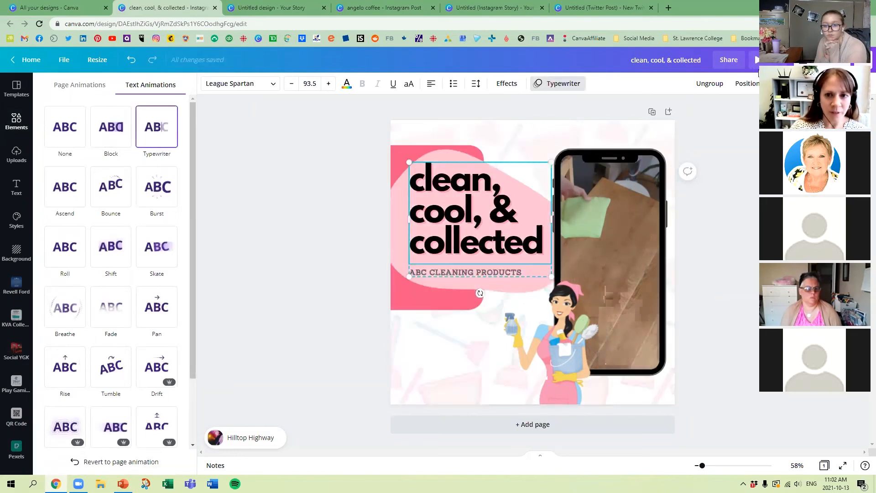
Step: Extend the phone-framed video clip to 7.9 seconds and preview the post
left_click(584, 222)
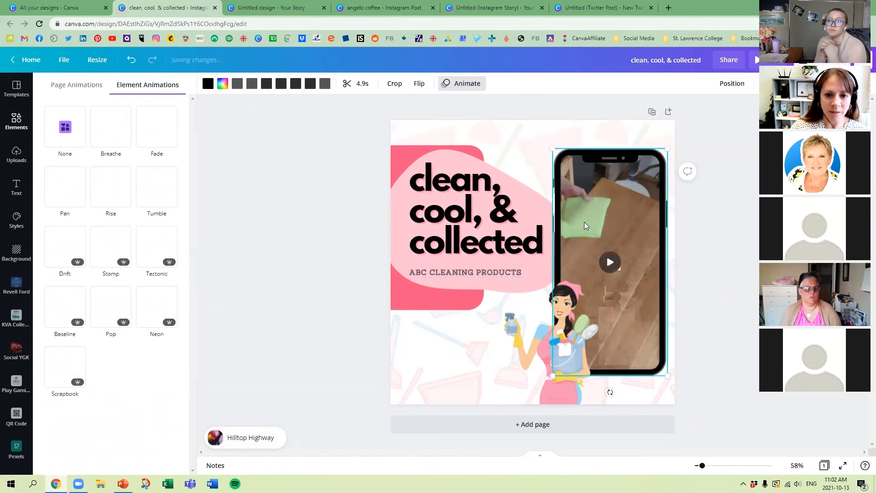
left_click(352, 84)
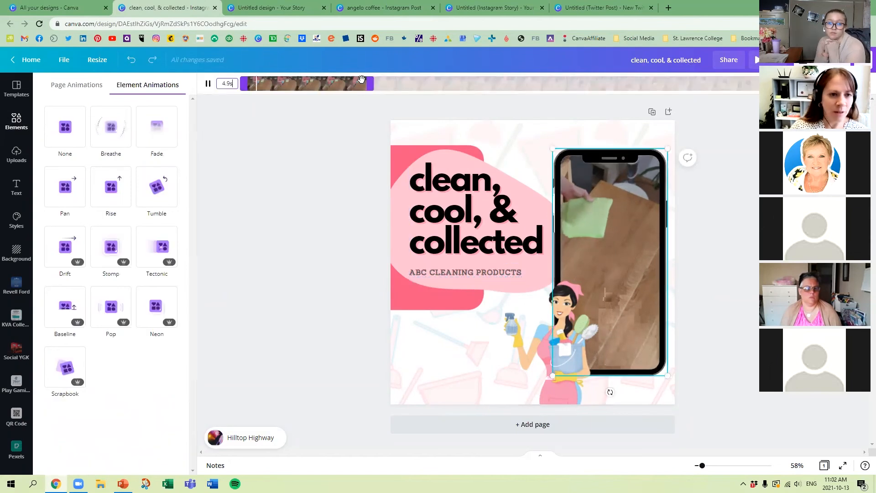
left_click_drag(371, 85, 442, 86)
left_click(331, 195)
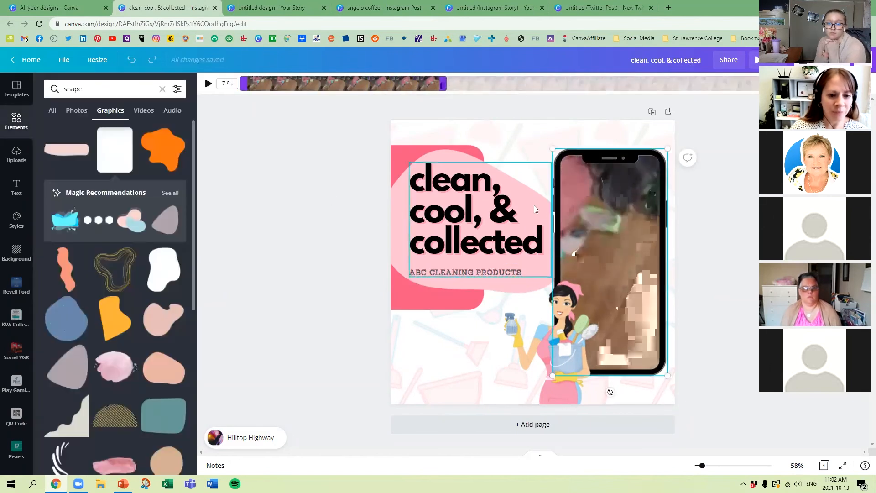
left_click(756, 61)
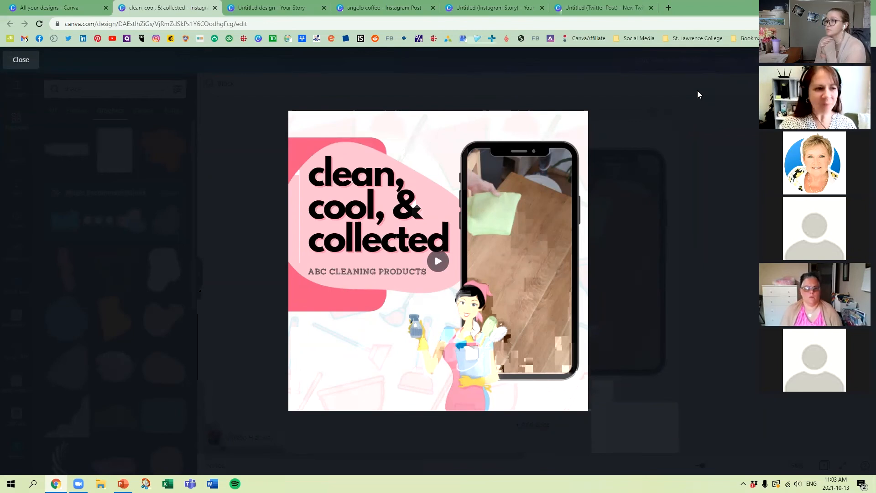
left_click(21, 60)
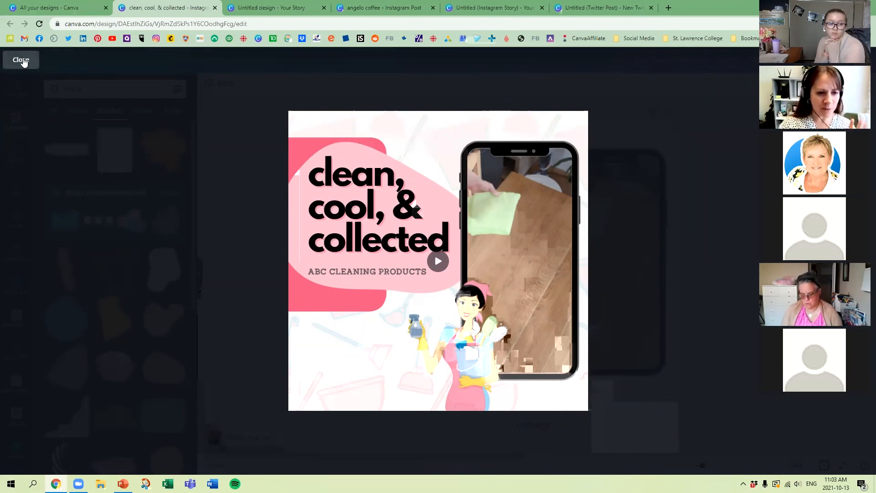
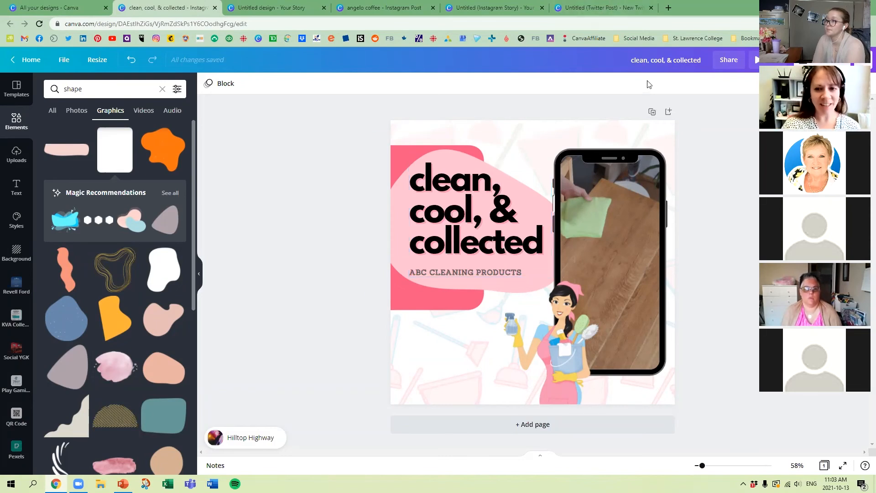
Step: Duplicate the "clean, cool, & collected" page as a second page
left_click(651, 112)
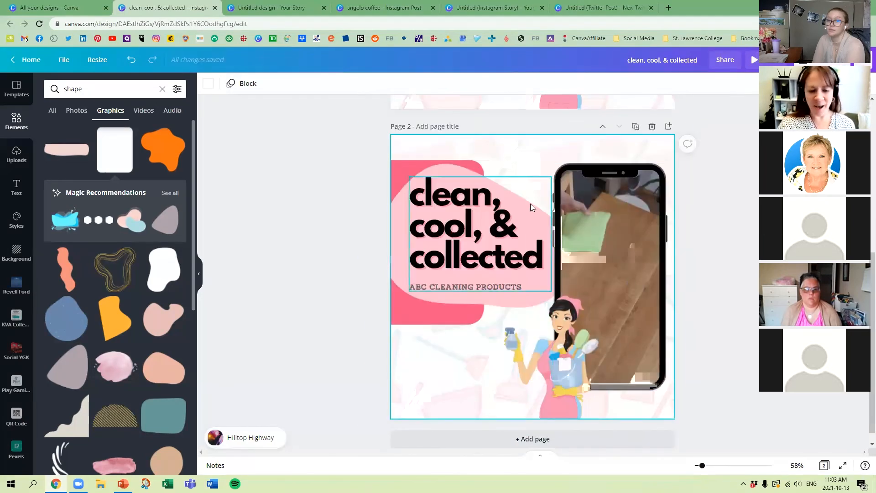
scroll(573, 209, "down", 1)
scroll(570, 206, "up", 5)
scroll(556, 209, "down", 5)
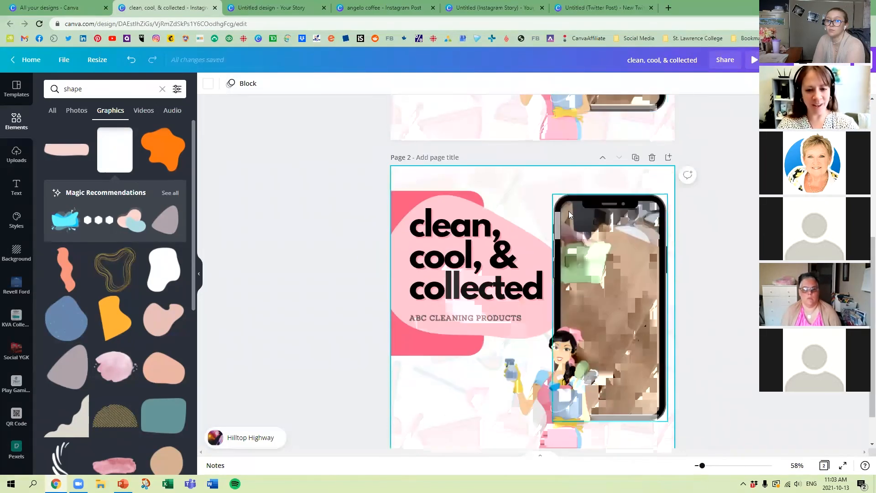
Step: Search the video elements for "cleaning", place the 15-second blazer clip in page 2's phone frame, and preview the post
left_click(17, 155)
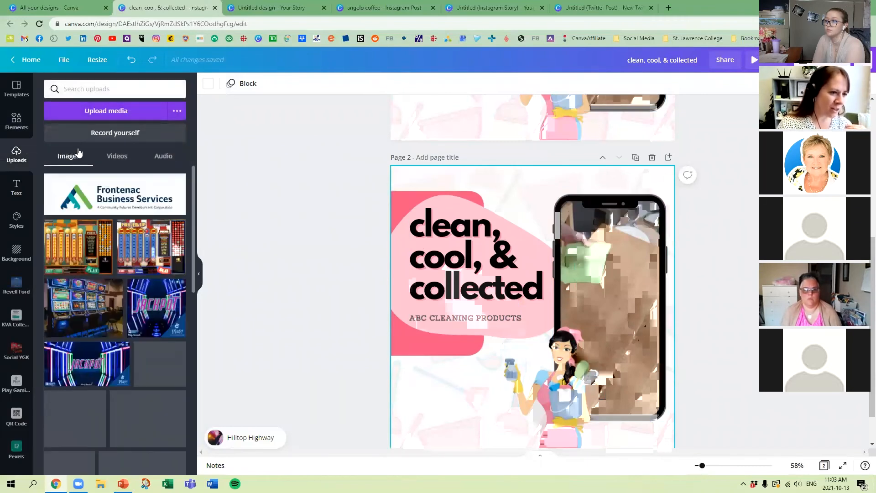
left_click(17, 121)
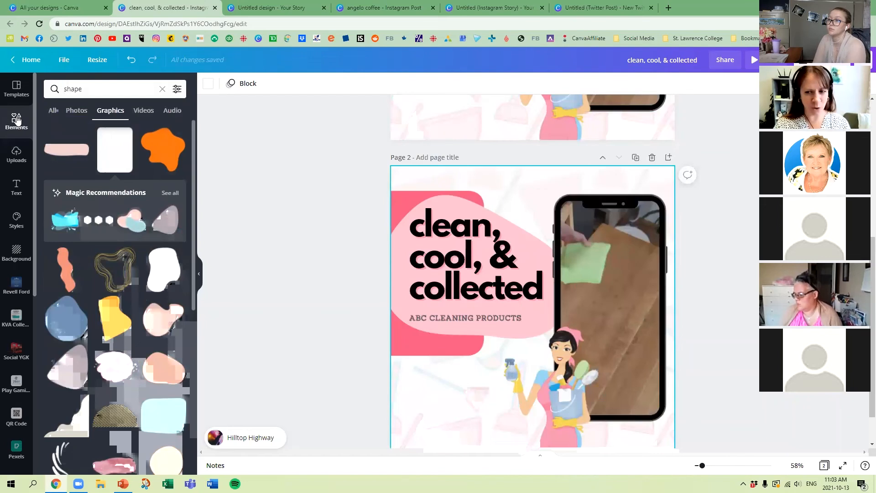
left_click(120, 88)
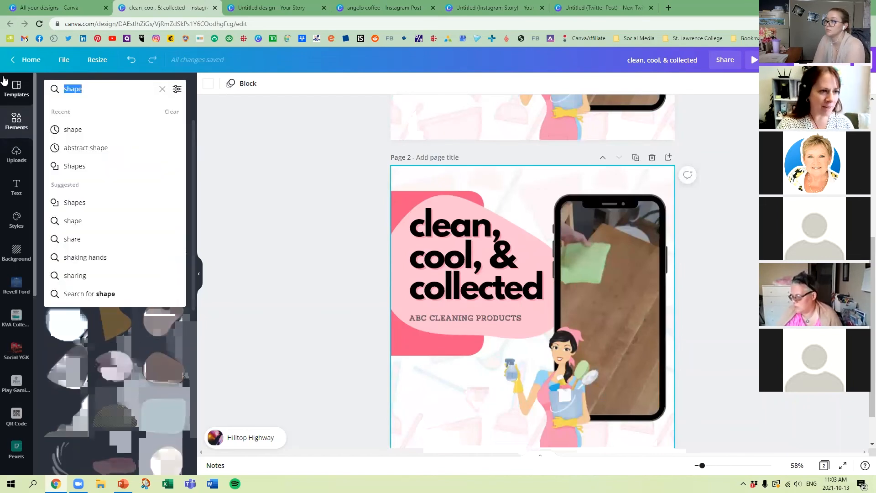
type("cleaning")
key("Return")
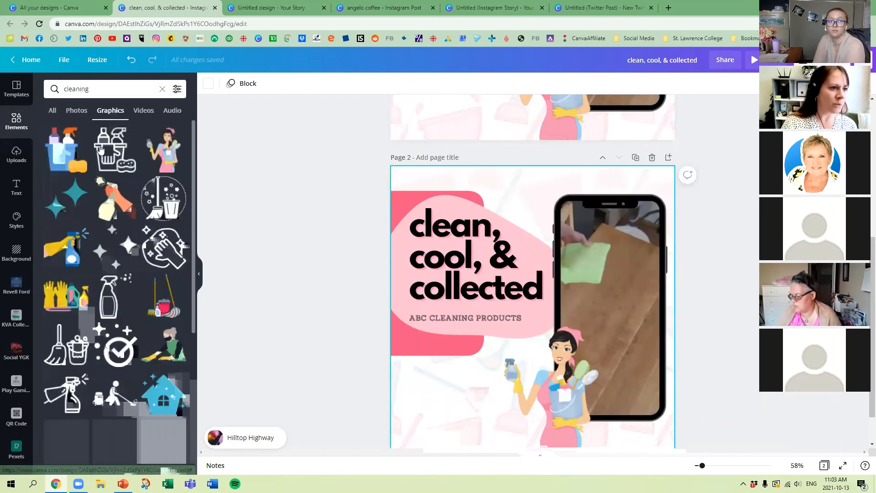
left_click(141, 113)
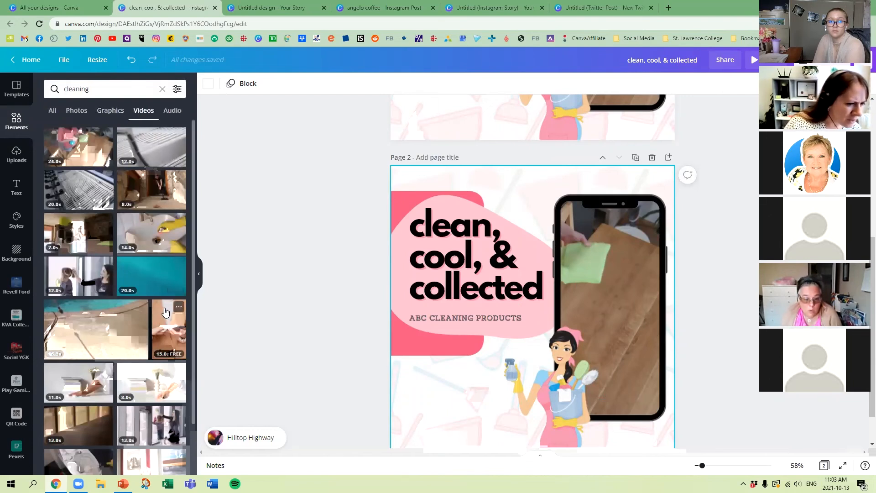
left_click_drag(168, 329, 577, 272)
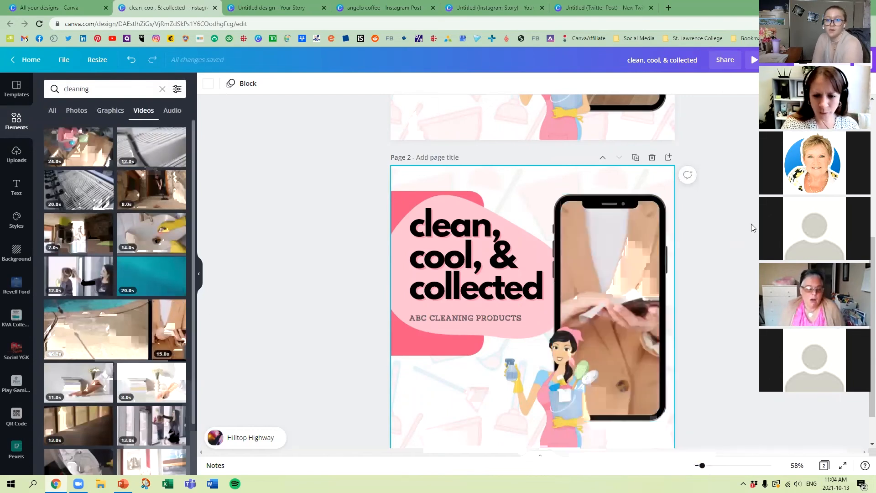
left_click(755, 58)
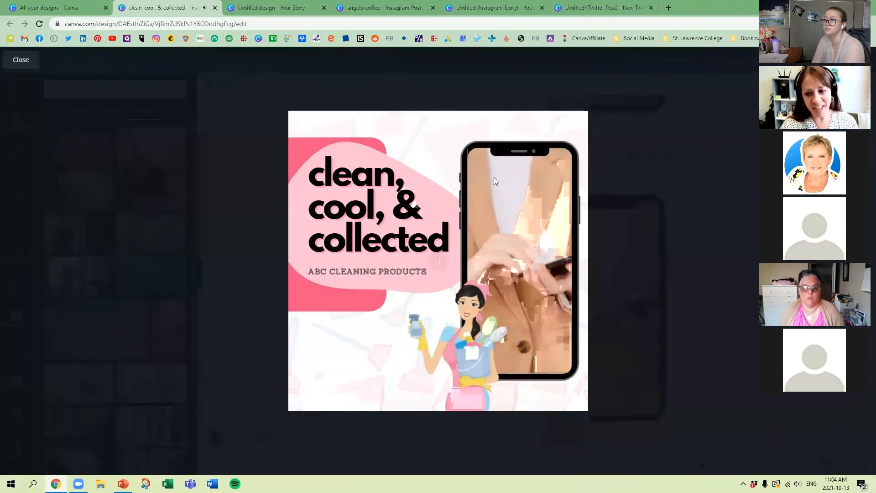
key("Escape")
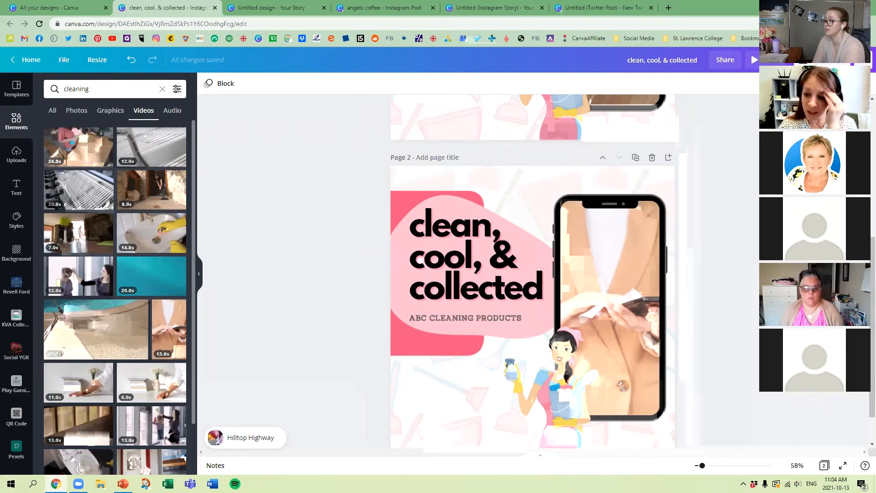
Step: View the options for sharing the design with others, then close them and return to page 2
left_click(724, 63)
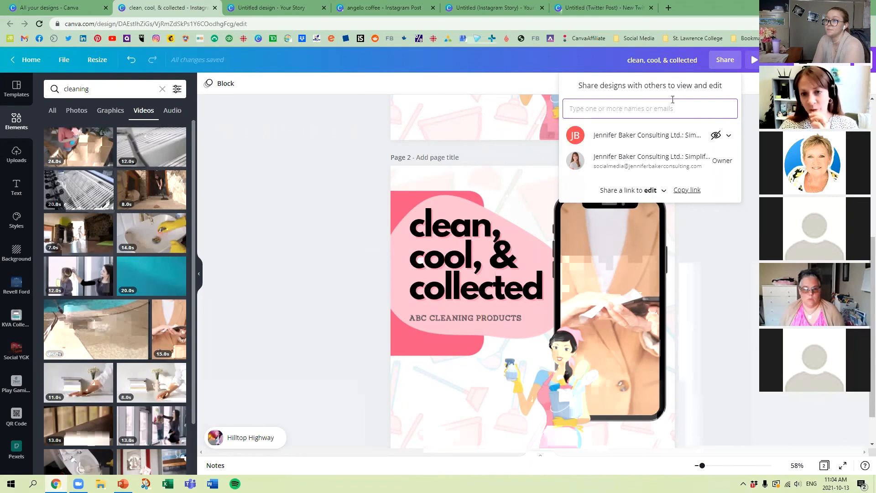
left_click(725, 60)
left_click(725, 60)
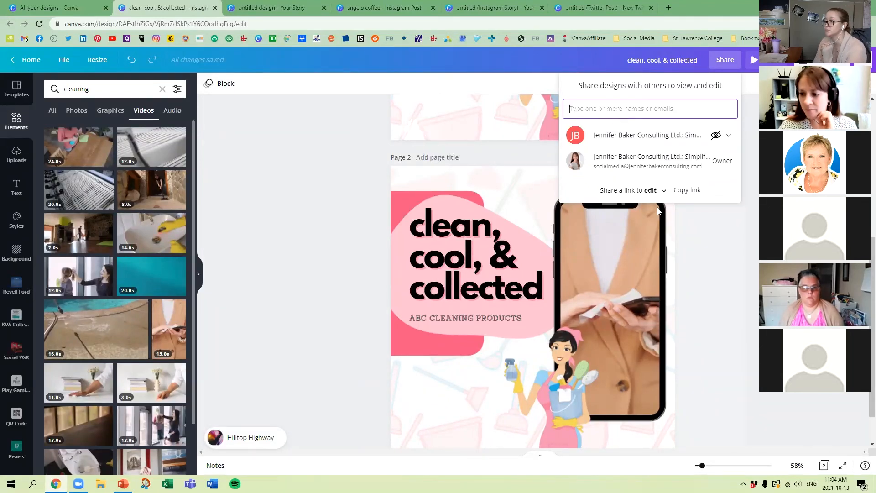
left_click(707, 279)
scroll(734, 187, "down", 1)
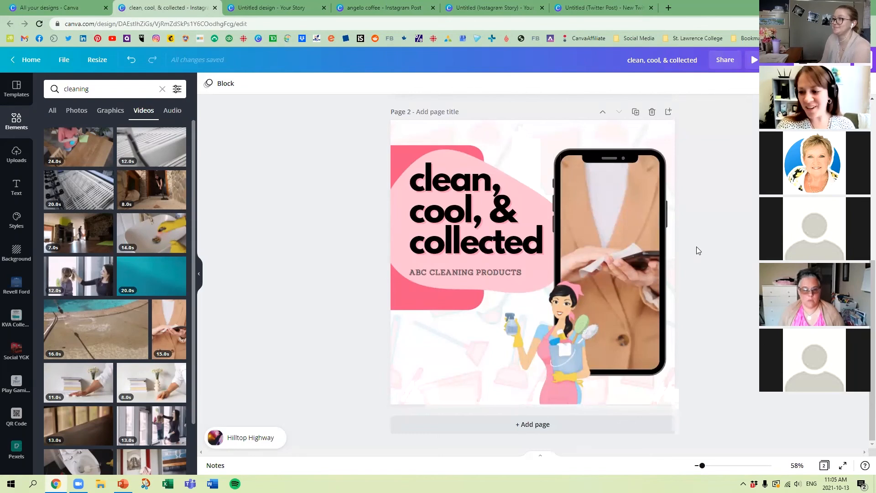
Step: Look through the image, video and audio categories of the uploaded media
left_click(17, 155)
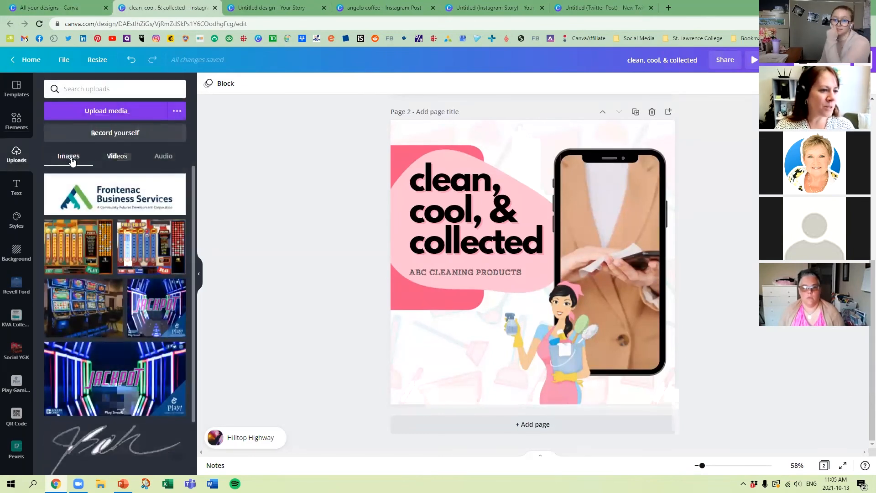
left_click(117, 156)
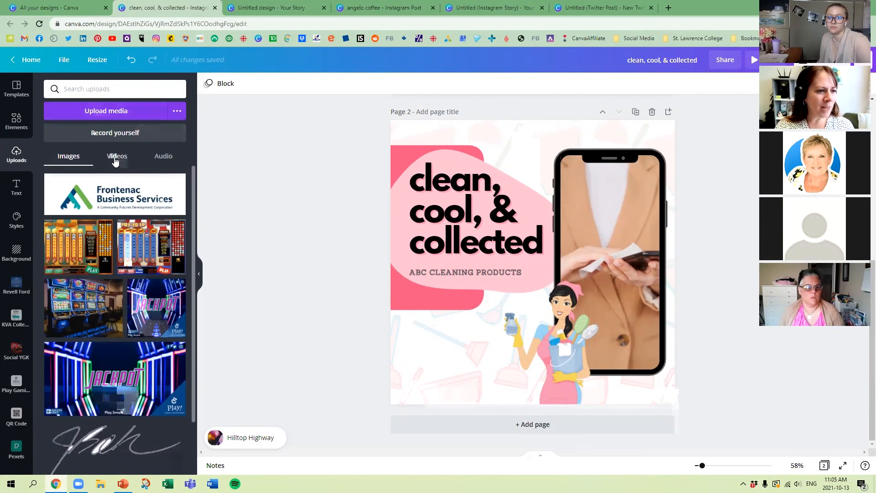
left_click(163, 156)
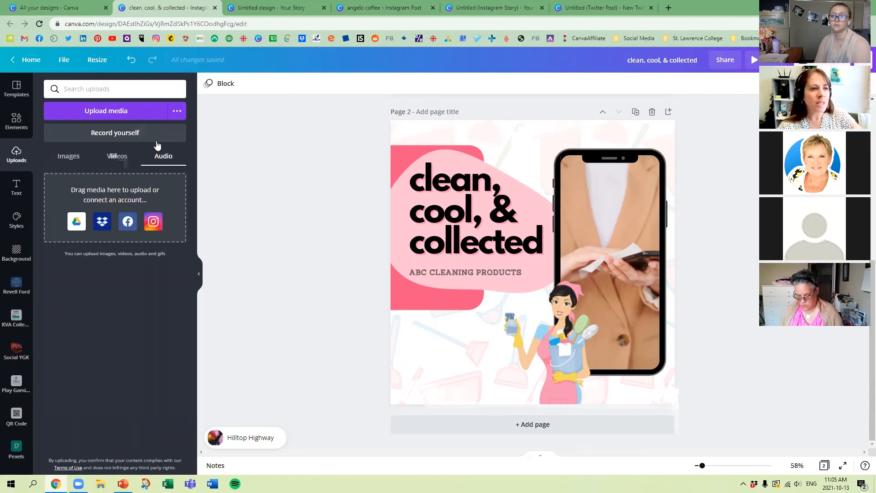
scroll(338, 164, "up", 5)
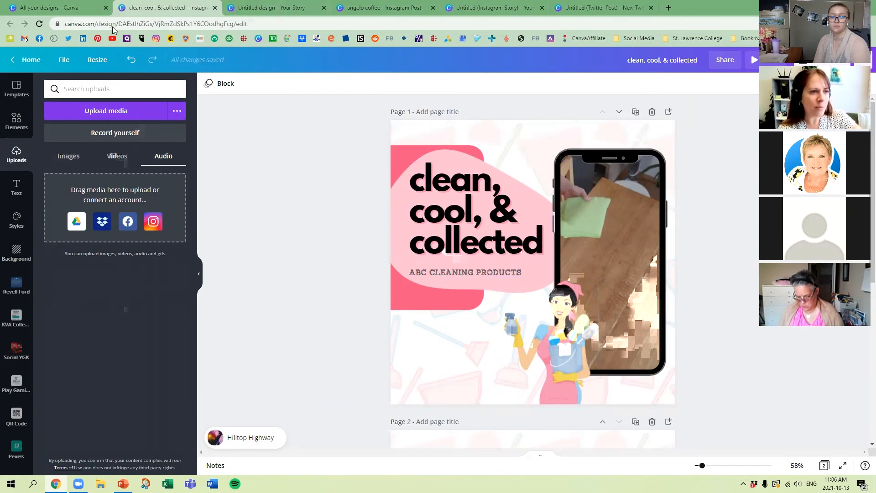
Step: Create a resized copy of the cleaning post in the Instagram Story format
left_click(101, 63)
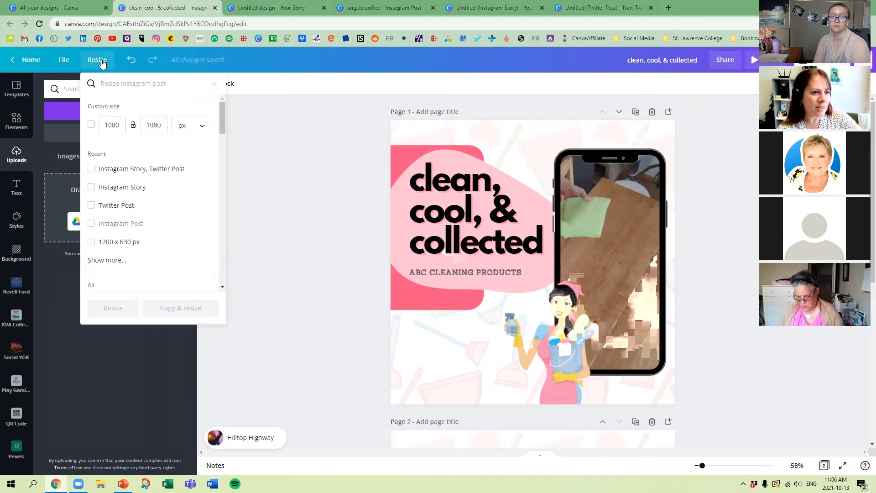
left_click(92, 188)
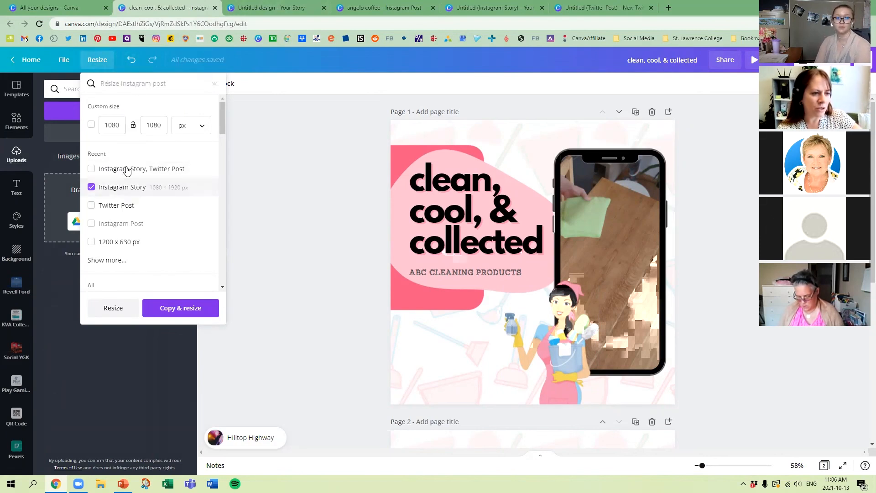
left_click(179, 317)
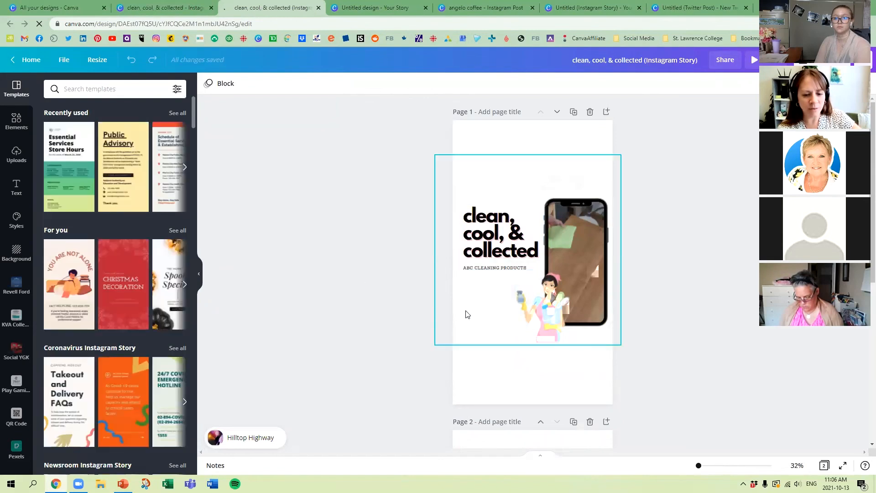
Step: Enlarge and reposition the patterned pink background so it covers page 1 of the story
left_click(483, 323)
left_click_drag(484, 323, 461, 382)
left_click_drag(599, 212, 732, 79)
left_click_drag(545, 151, 522, 148)
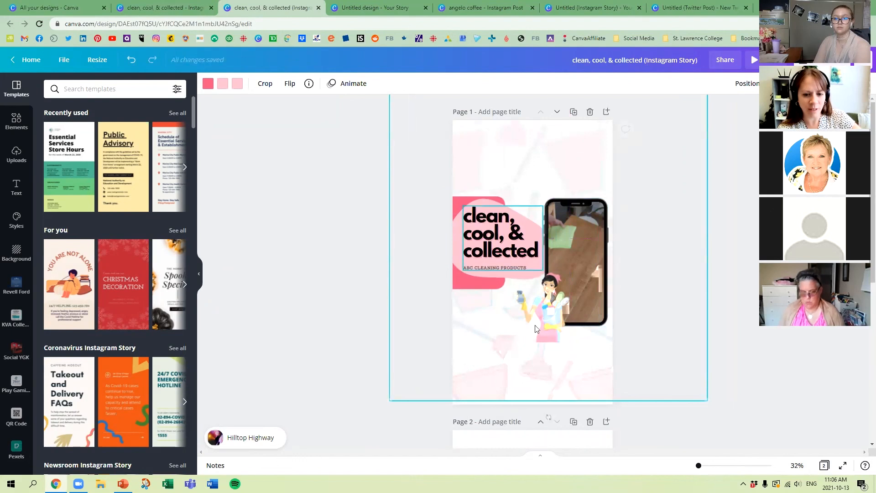
Step: Enlarge the cleaning woman graphic on page 1 so it fills the lower part of the story below the heading
left_click(536, 328)
left_click_drag(515, 344, 445, 381)
left_click(461, 378)
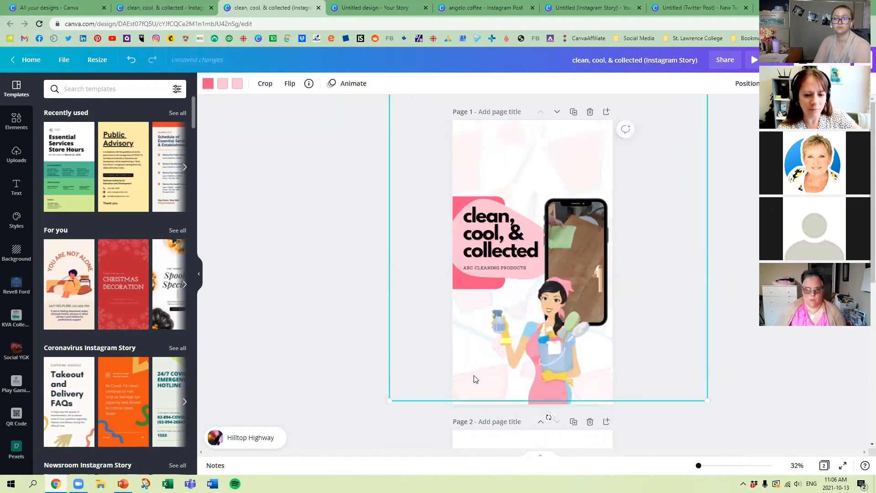
left_click(313, 318)
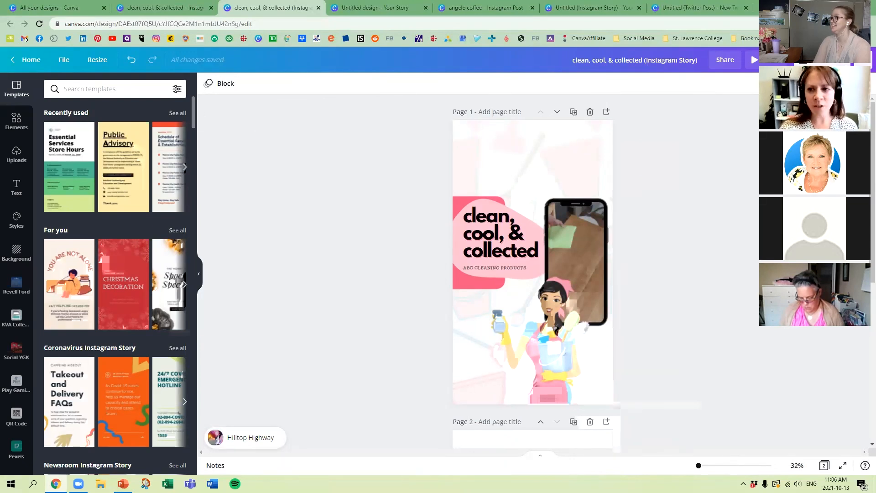
Step: View the available download file types for the story, then close the list
left_click(823, 60)
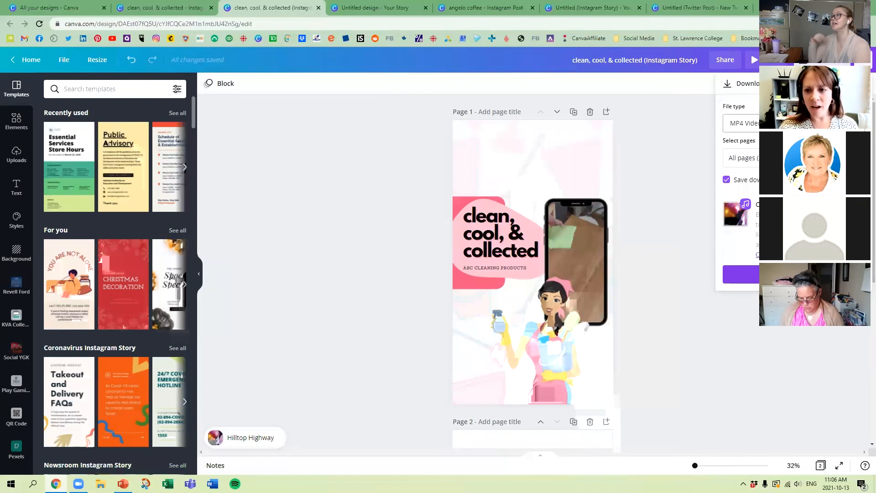
left_click(812, 123)
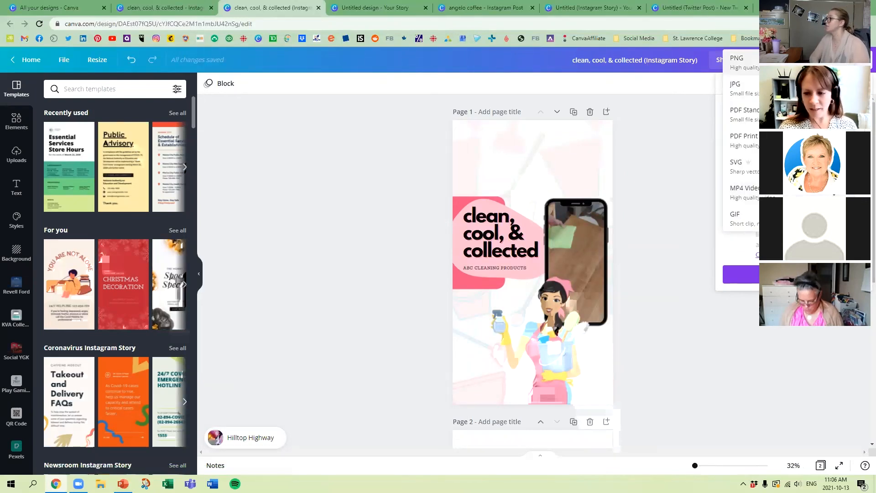
key("Escape")
Step: Look through the other open designs and return to the "clean, cool, & collected" Instagram Post
left_click(365, 8)
left_click(593, 5)
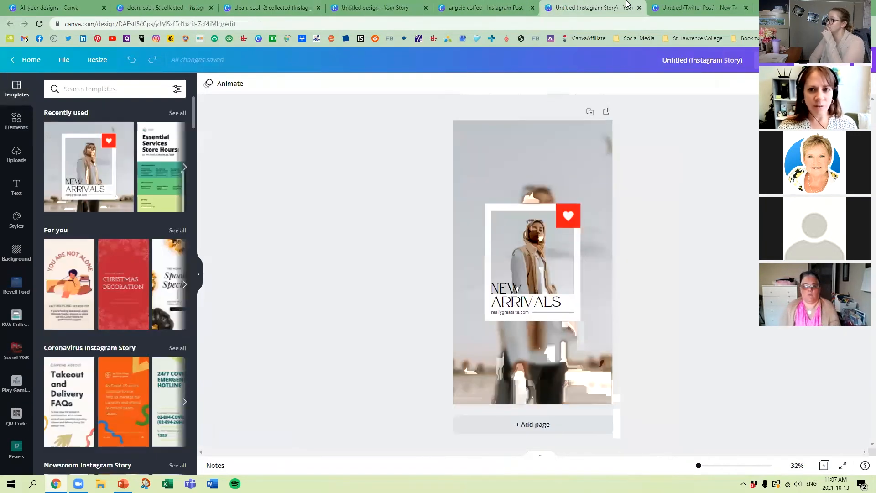
left_click(703, 5)
left_click(522, 3)
left_click(374, 6)
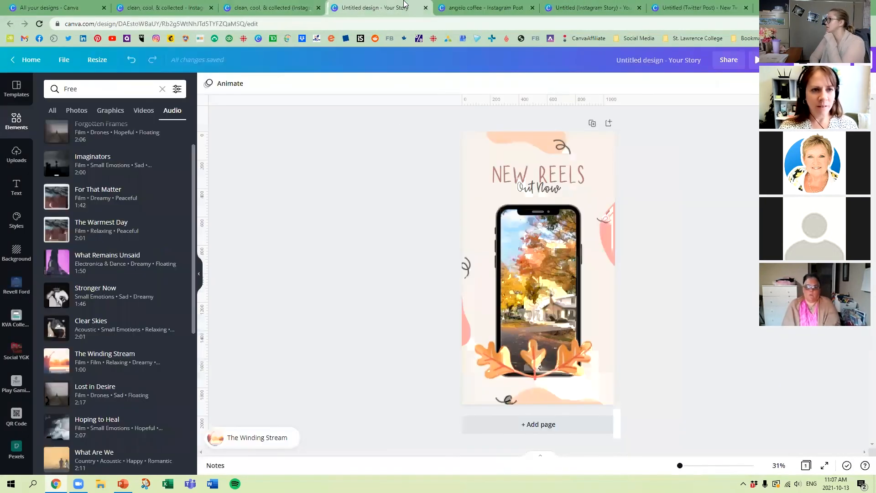
left_click(269, 7)
left_click(205, 5)
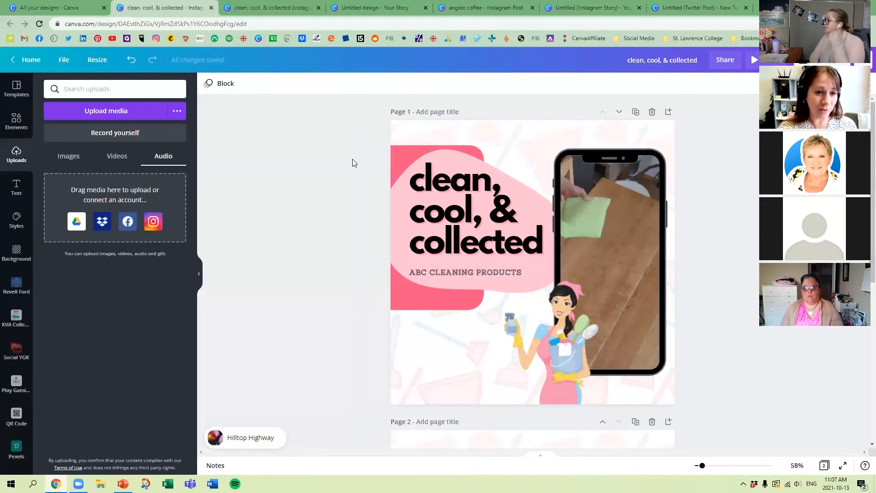
Step: Delete all elements, including the background, from page 1 of the cleaning post
left_click_drag(359, 116, 733, 412)
key("Delete")
left_click(603, 316)
key("Delete")
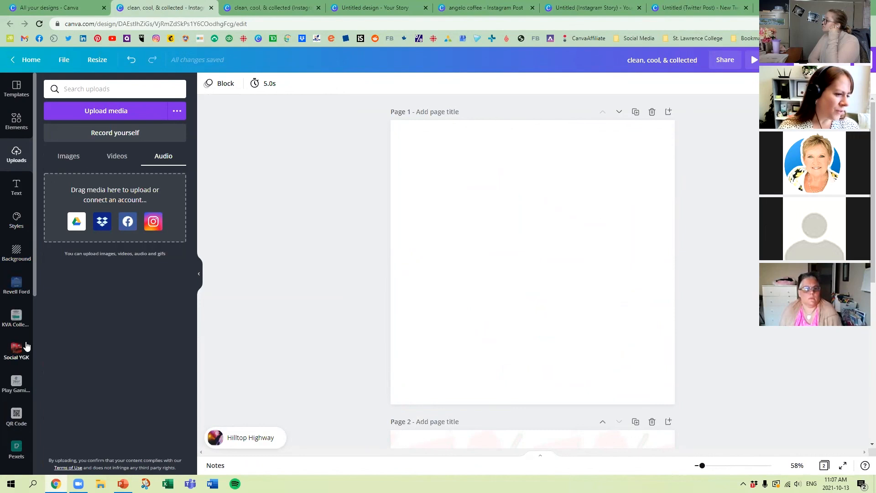
scroll(25, 349, "down", 1)
scroll(16, 349, "down", 2)
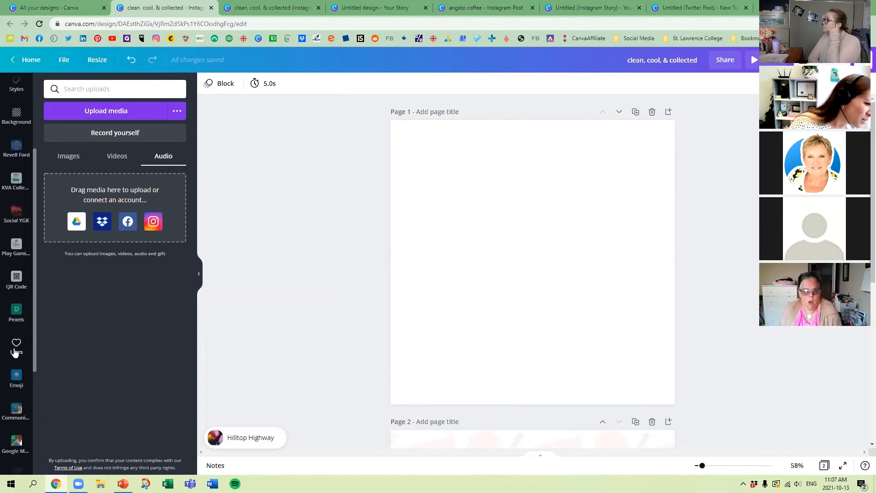
scroll(13, 338, "up", 3)
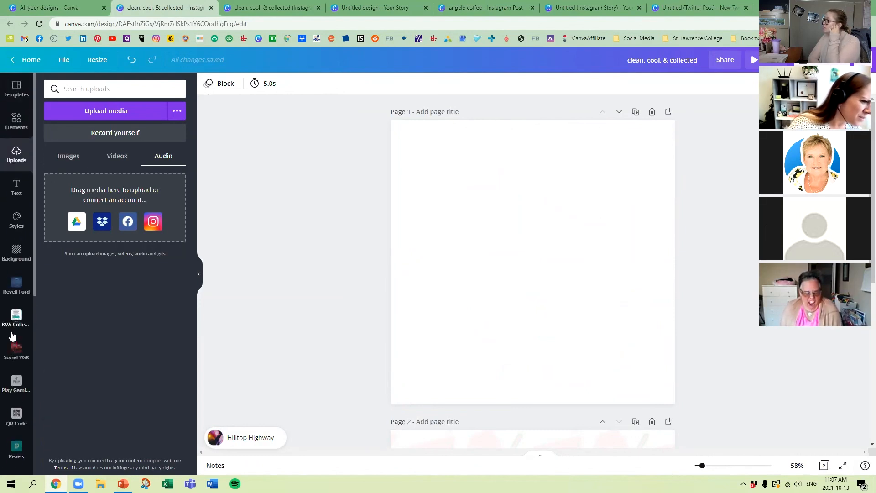
Step: Leave the cleaning post for the list of all designs and create a new blank Instagram Post
left_click(28, 60)
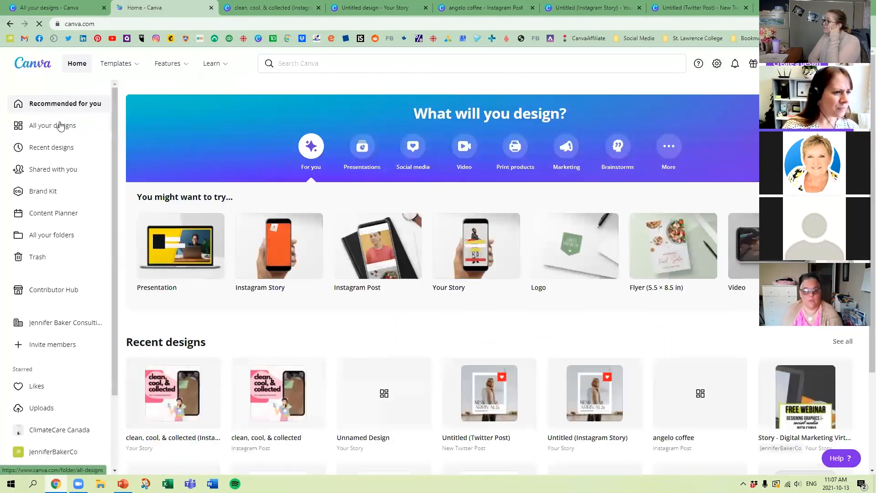
left_click(57, 125)
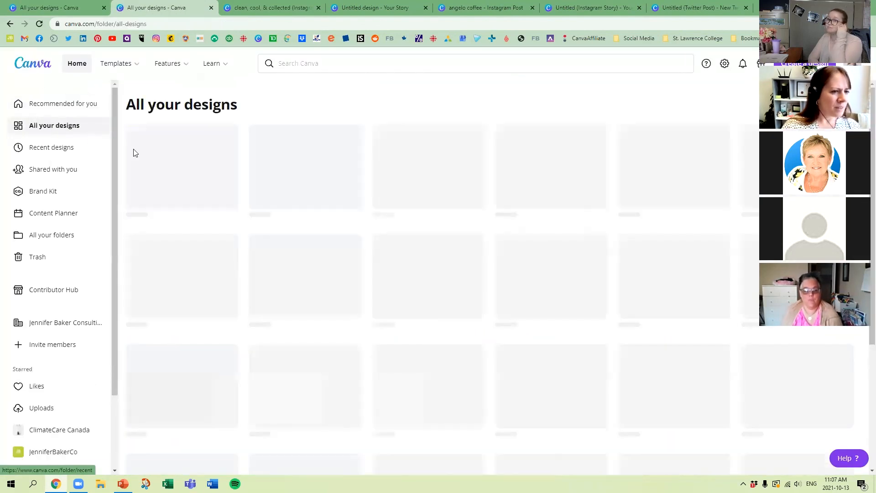
left_click(804, 64)
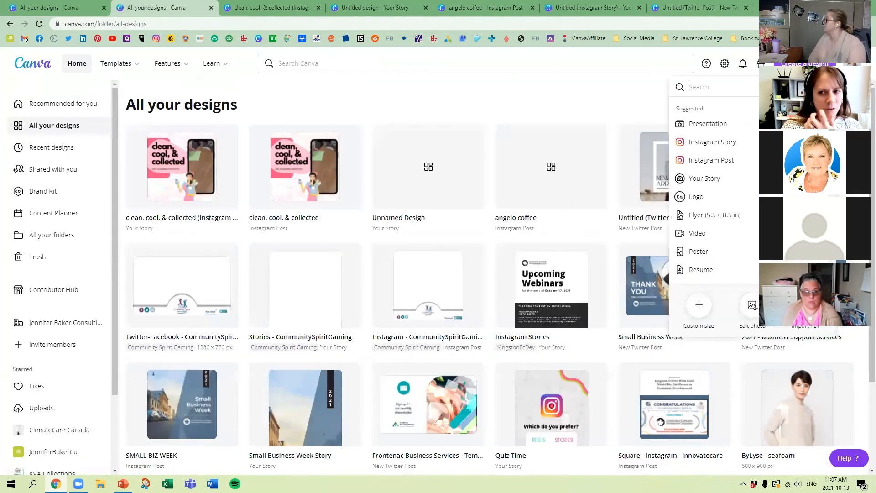
left_click(727, 160)
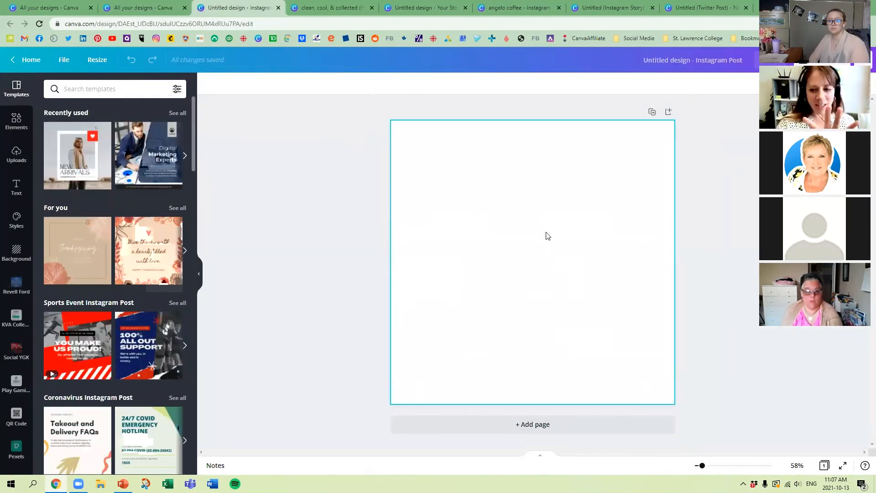
Step: Add a solid green circle from the circle elements and enlarge it to span the page's full width and height
left_click(17, 119)
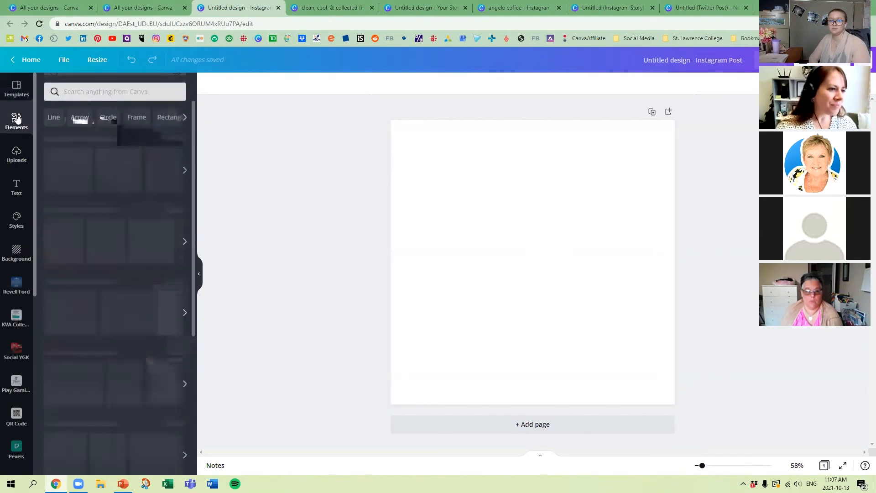
left_click(108, 117)
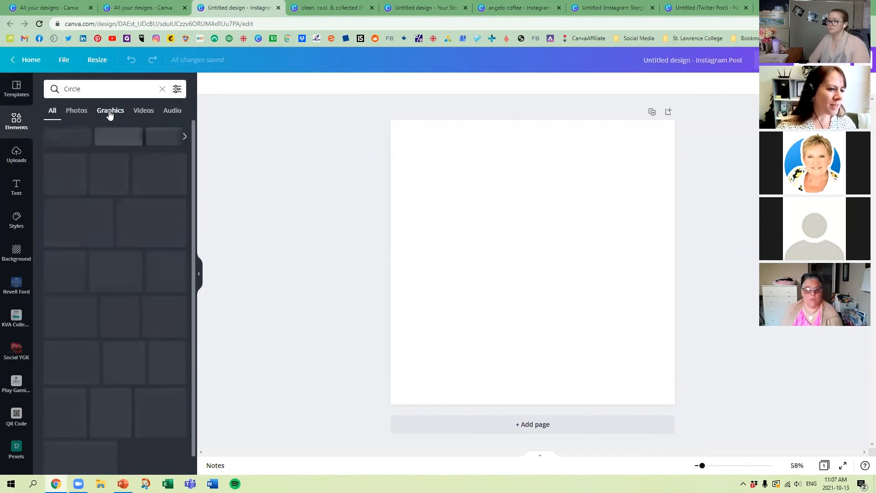
left_click(68, 161)
left_click_drag(544, 266, 489, 211)
left_click_drag(547, 277, 684, 400)
left_click(249, 303)
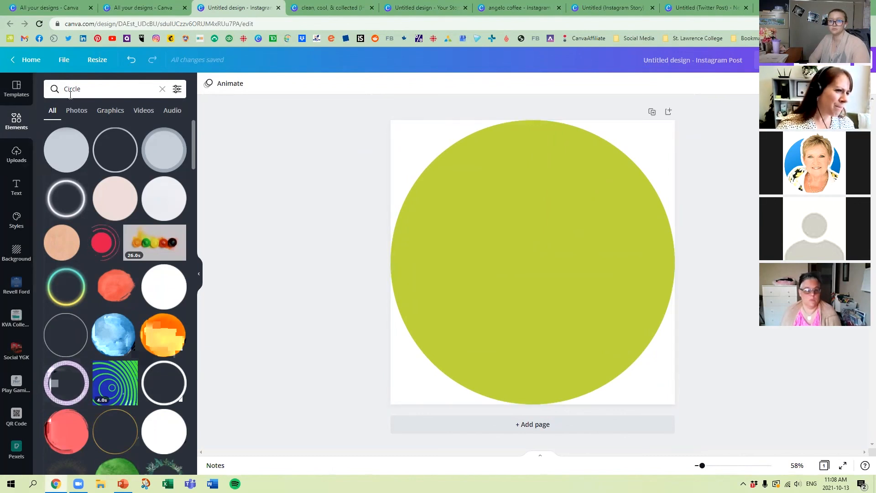
Step: Add the JB Social Media Consulting logo from the consulting company's folder and enlarge it to cover most of the circle
left_click(17, 154)
scroll(104, 267, "down", 5)
scroll(104, 263, "down", 5)
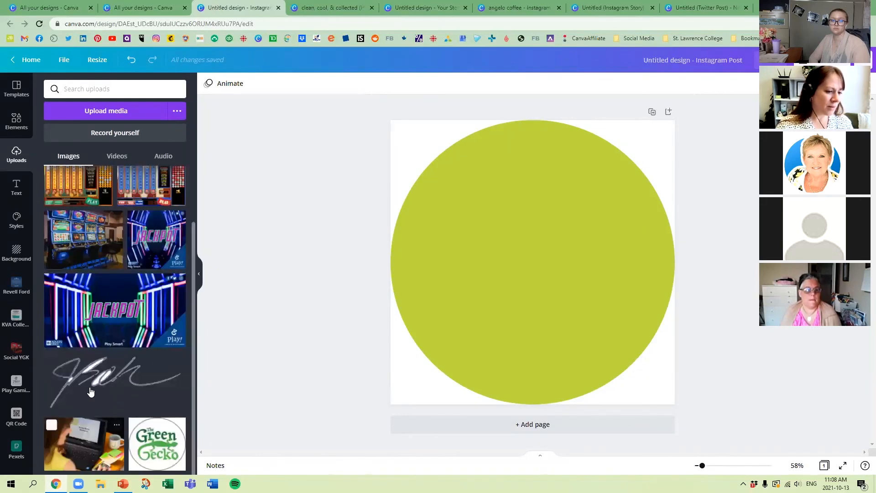
scroll(99, 374, "up", 2)
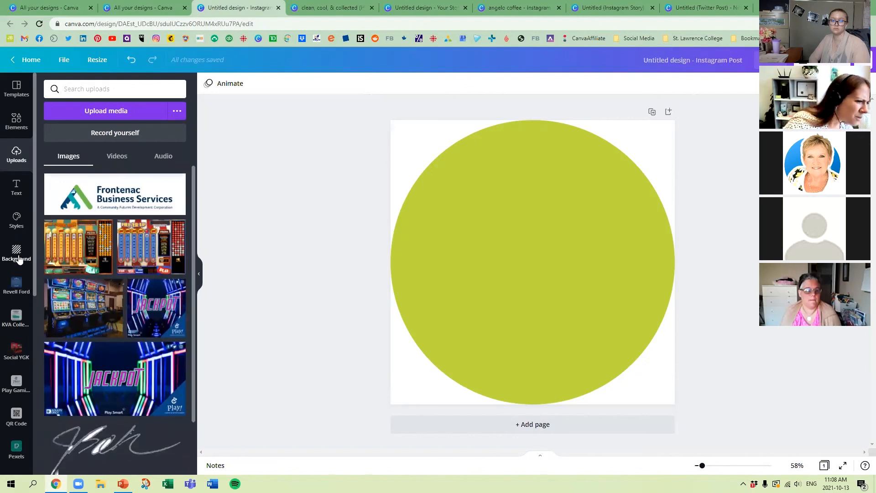
scroll(18, 255, "down", 5)
scroll(20, 332, "down", 1)
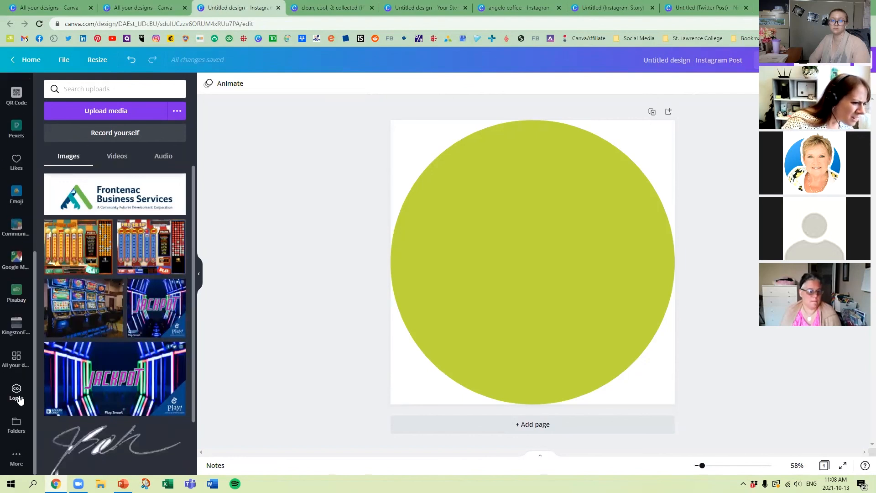
left_click(17, 424)
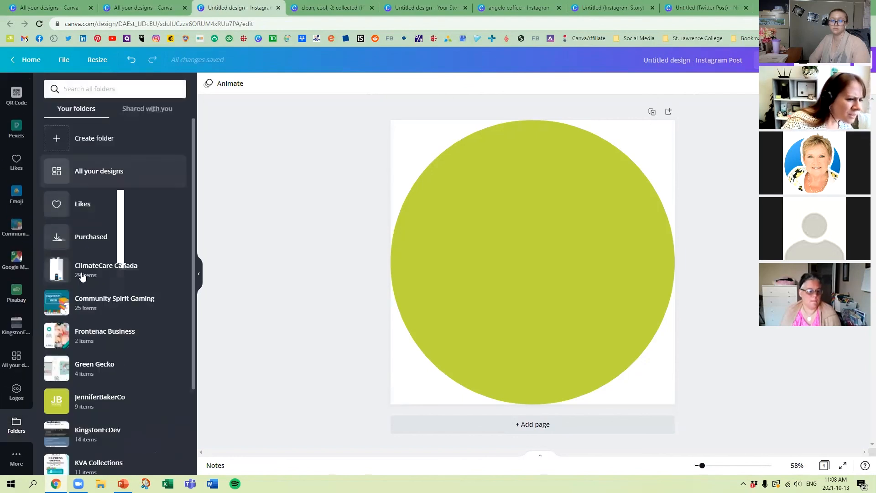
left_click(92, 398)
left_click(87, 368)
left_click_drag(460, 335, 403, 391)
left_click_drag(605, 189, 667, 130)
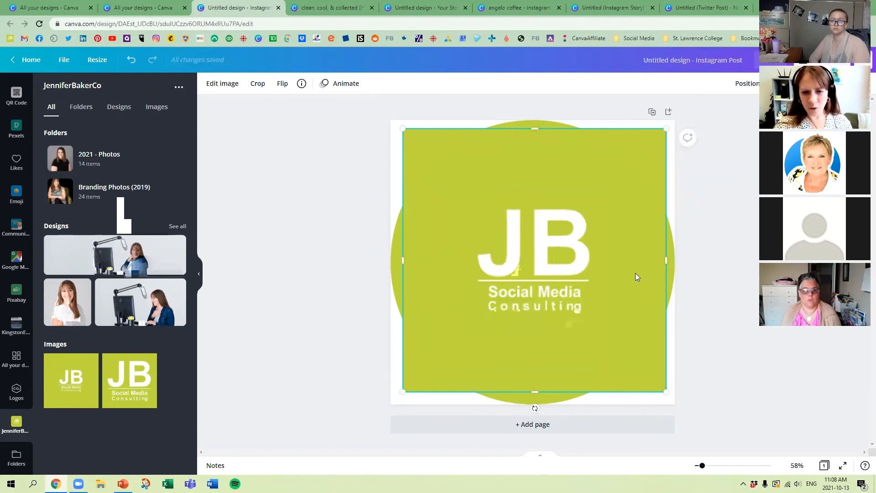
Step: Recolour the circle behind the logo to the orange from the Jennifer Baker Consulting Ltd. brand palette
left_click(394, 258)
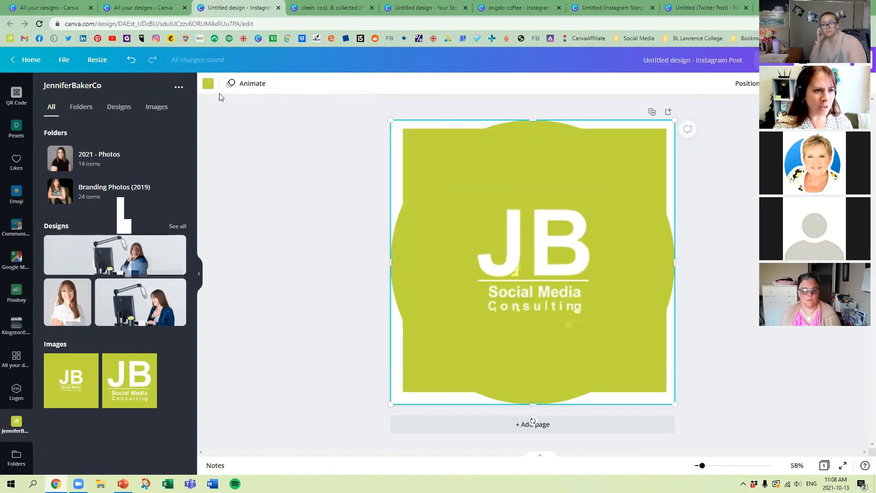
left_click(208, 84)
left_click(151, 179)
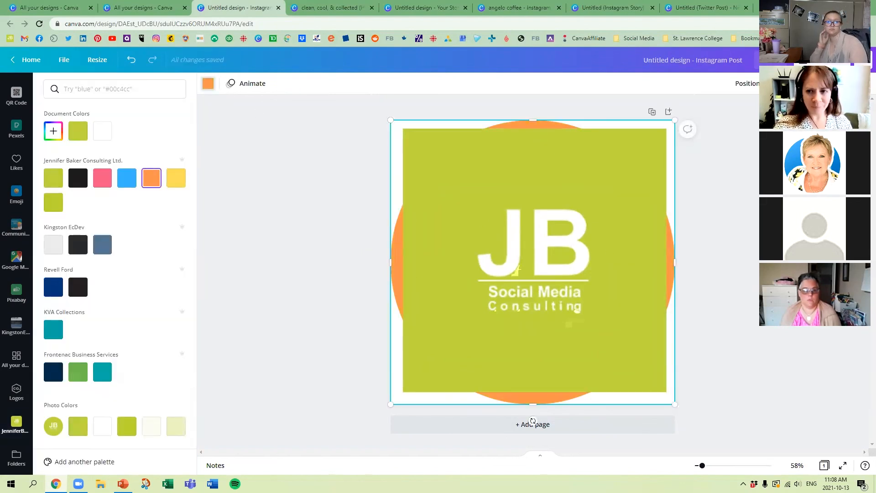
Step: Lower the logo image's transparency value so it looks faint and the orange circle shows through
left_click(626, 190)
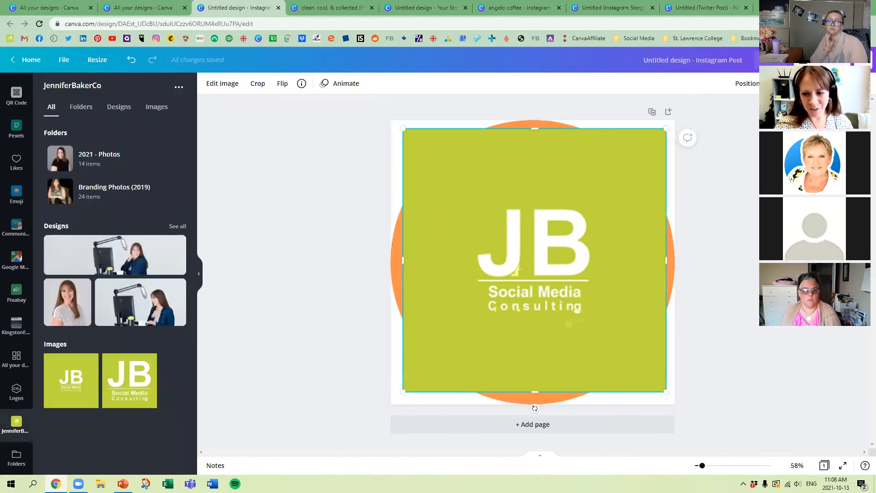
left_click(776, 83)
left_click_drag(776, 110, 726, 117)
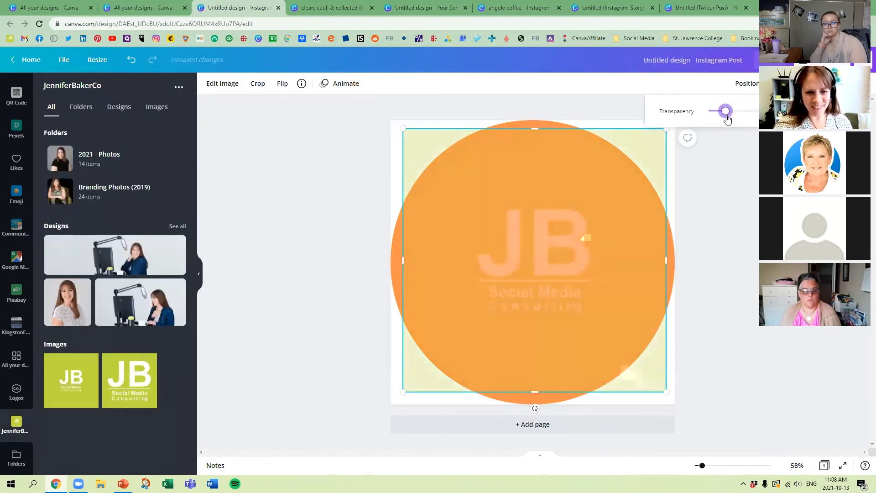
left_click(343, 239)
Step: Enlarge the faded logo image beyond the page edges and centre it over the circle
left_click_drag(402, 128, 280, 84)
left_click_drag(498, 191, 553, 258)
left_click_drag(382, 109, 301, 60)
left_click_drag(499, 237, 533, 271)
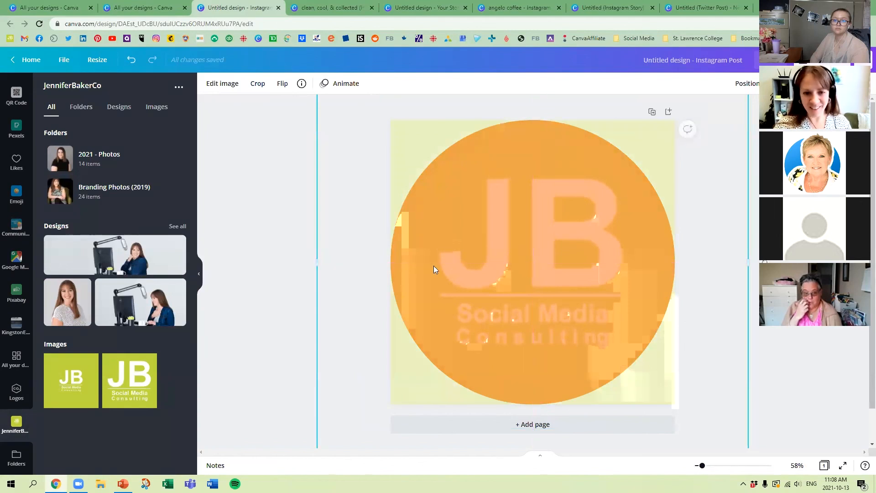
Step: Set the faded logo image as the page background and delete the orange circle in front of it
right_click(557, 226)
left_click(620, 319)
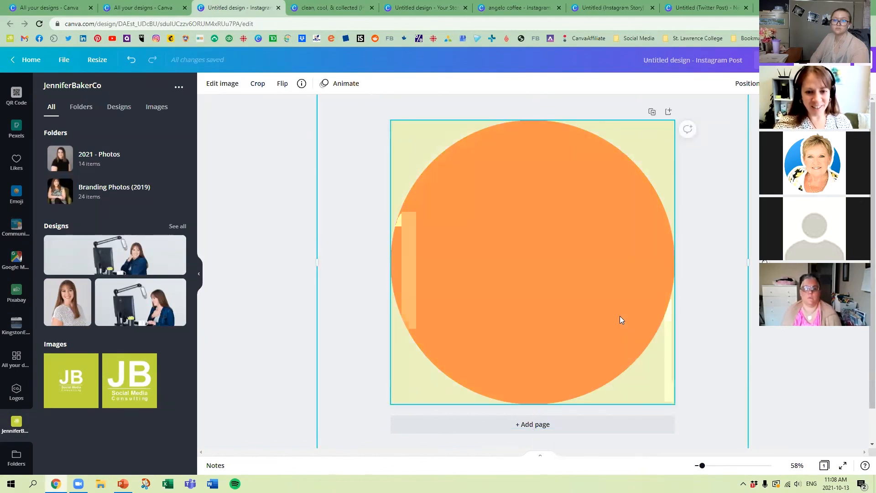
left_click(567, 249)
key("Delete")
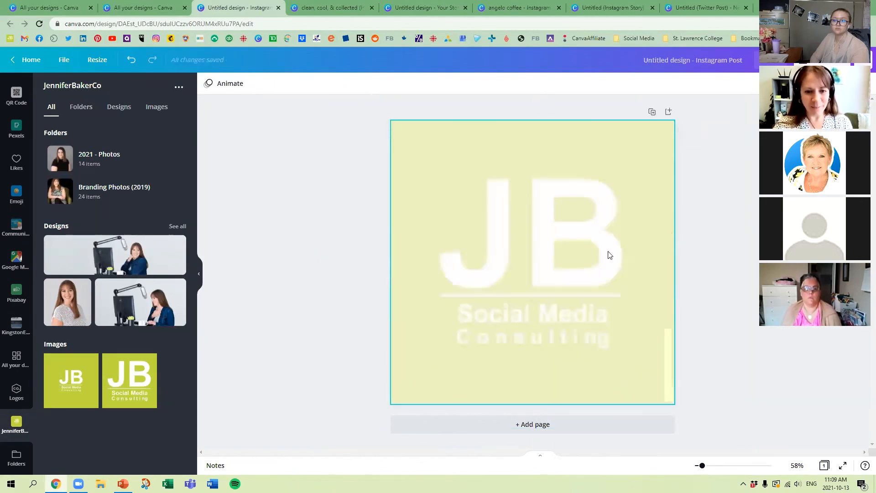
Step: Restore the logo background image to full opacity and delete it from the page
left_click(595, 206)
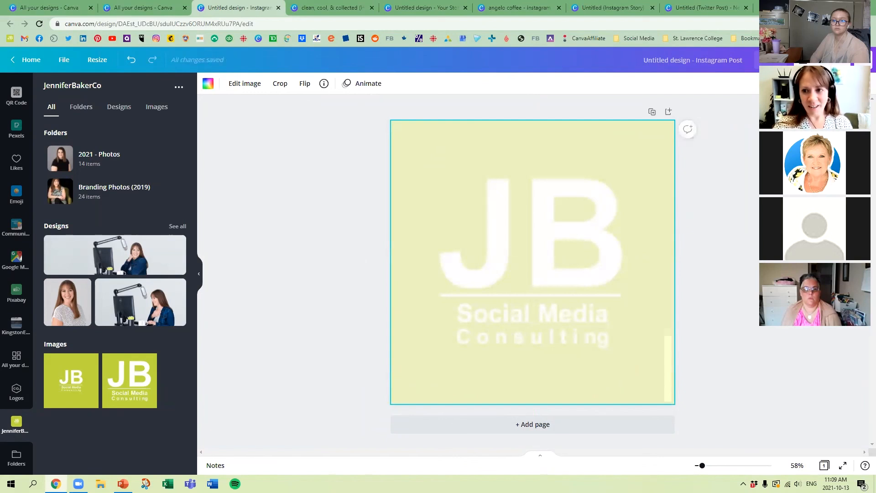
left_click(807, 84)
left_click_drag(755, 114, 810, 114)
left_click(712, 206)
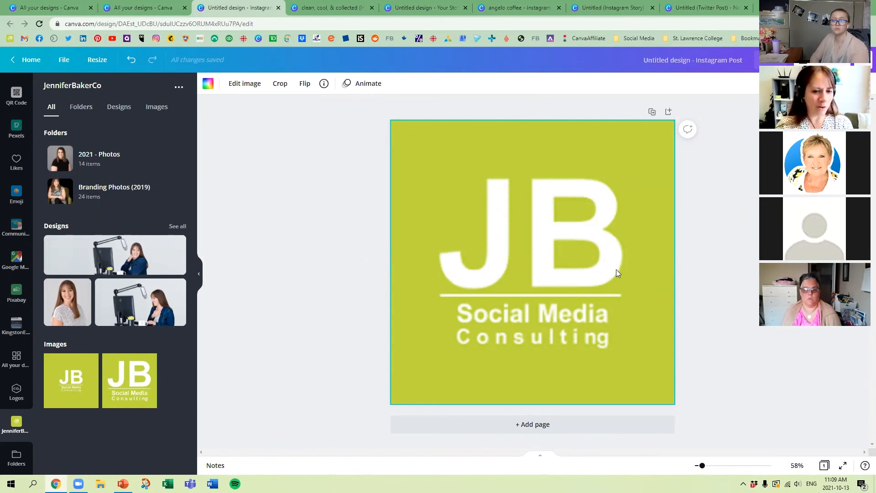
key("Delete")
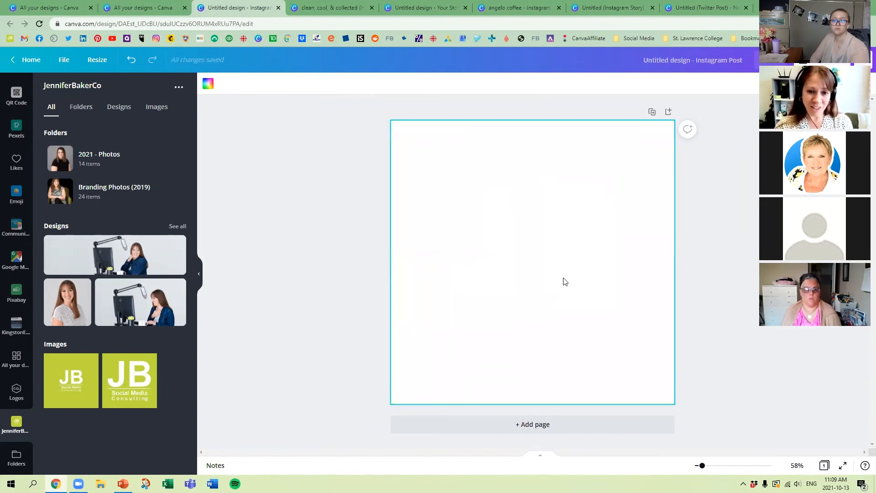